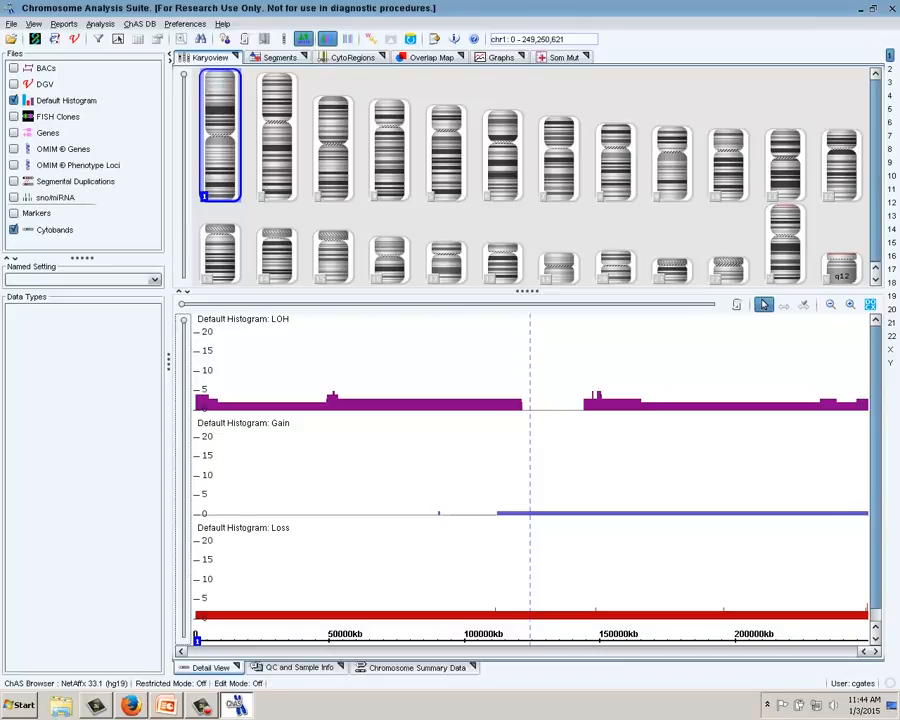
- Turn off the mouse-over pop-ups for the data view
mouse_move(308, 615)
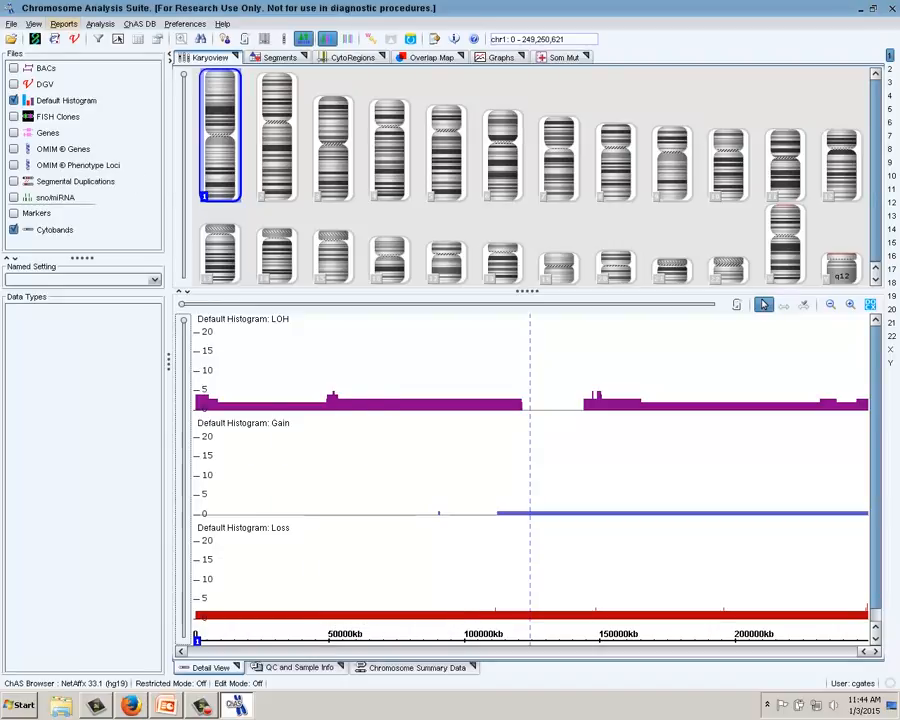
left_click(33, 23)
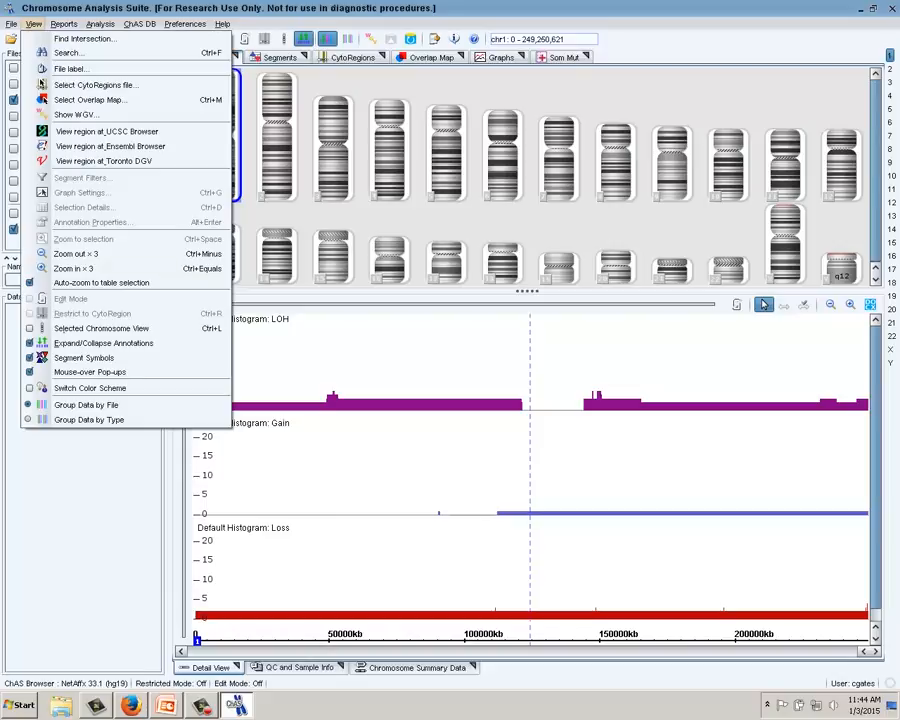
left_click(90, 371)
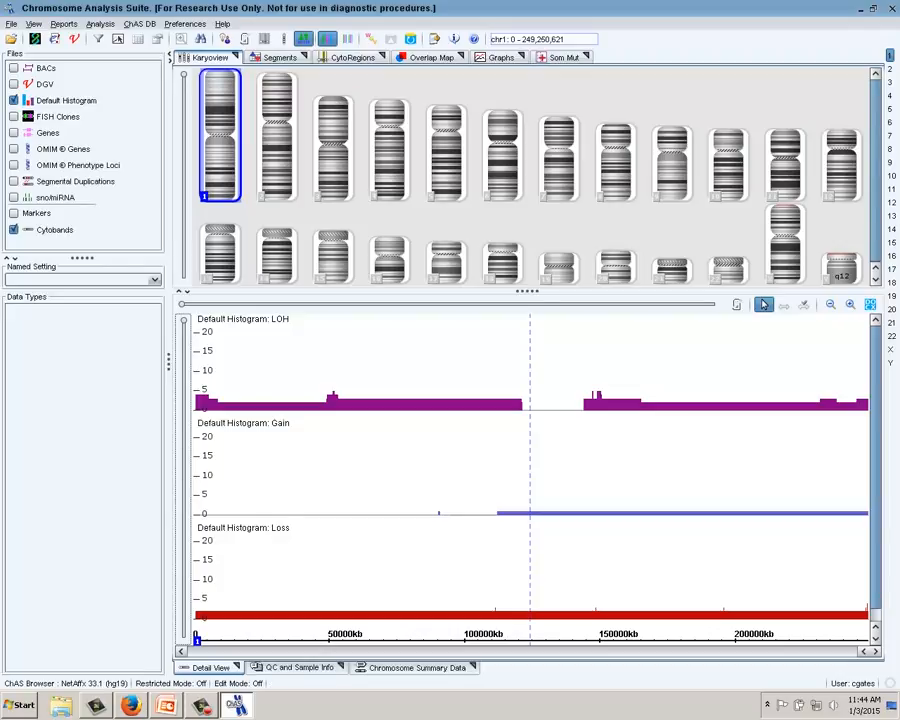
- Enable the grid in the Default Histogram's histogram filter properties and apply the change
right_click(56, 102)
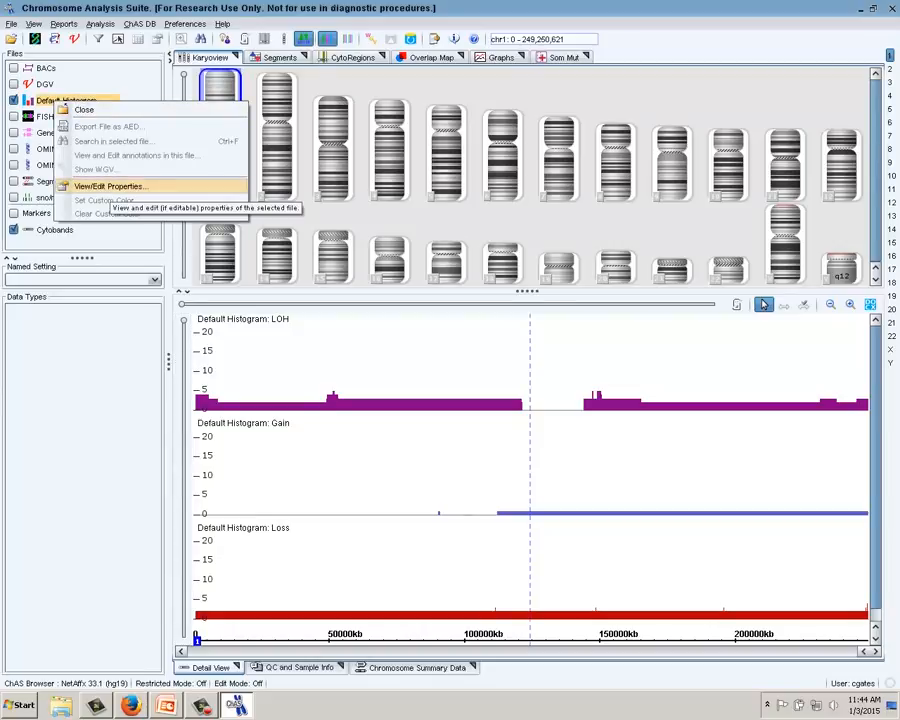
left_click(105, 187)
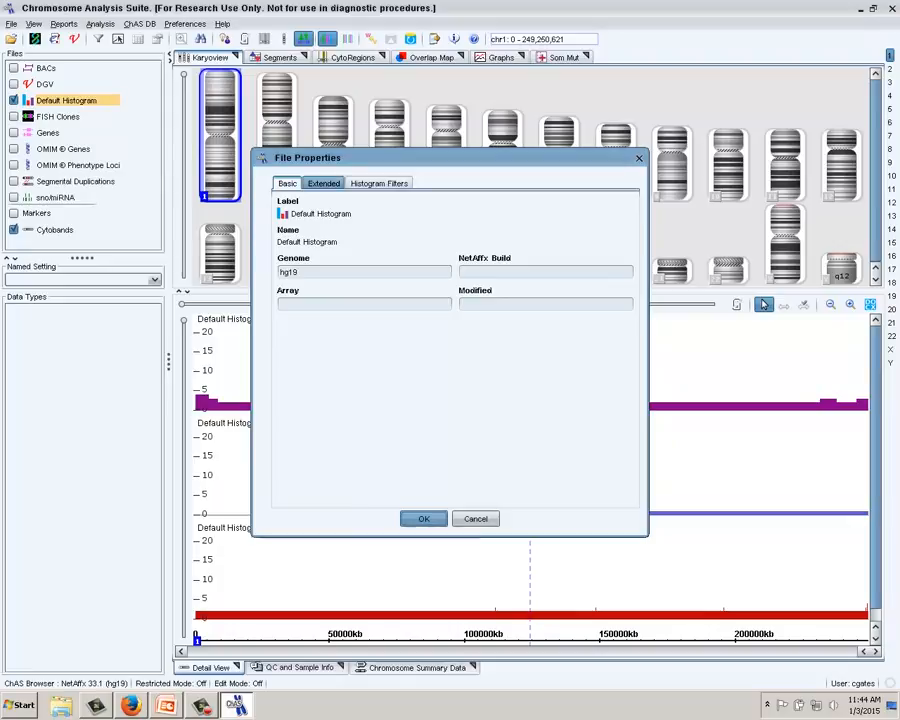
left_click(323, 183)
left_click(379, 183)
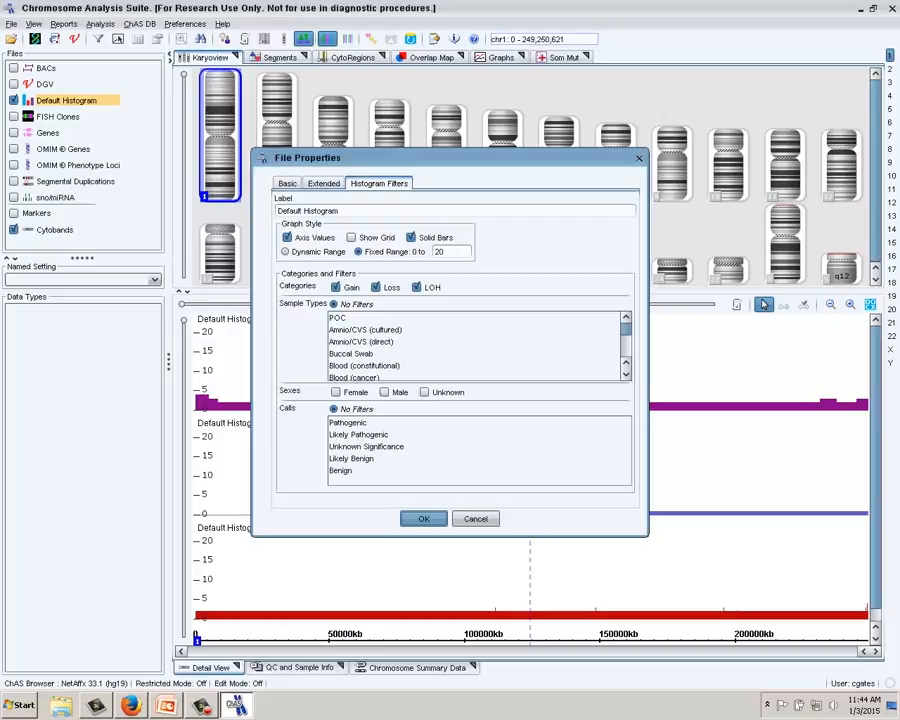
left_click_drag(450, 157, 533, 150)
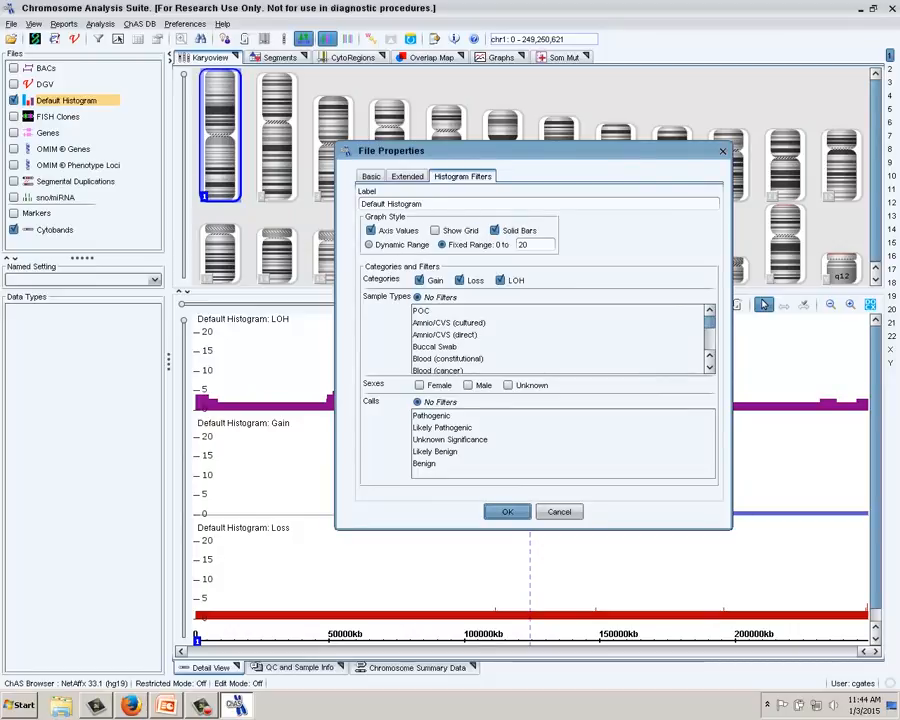
left_click(436, 231)
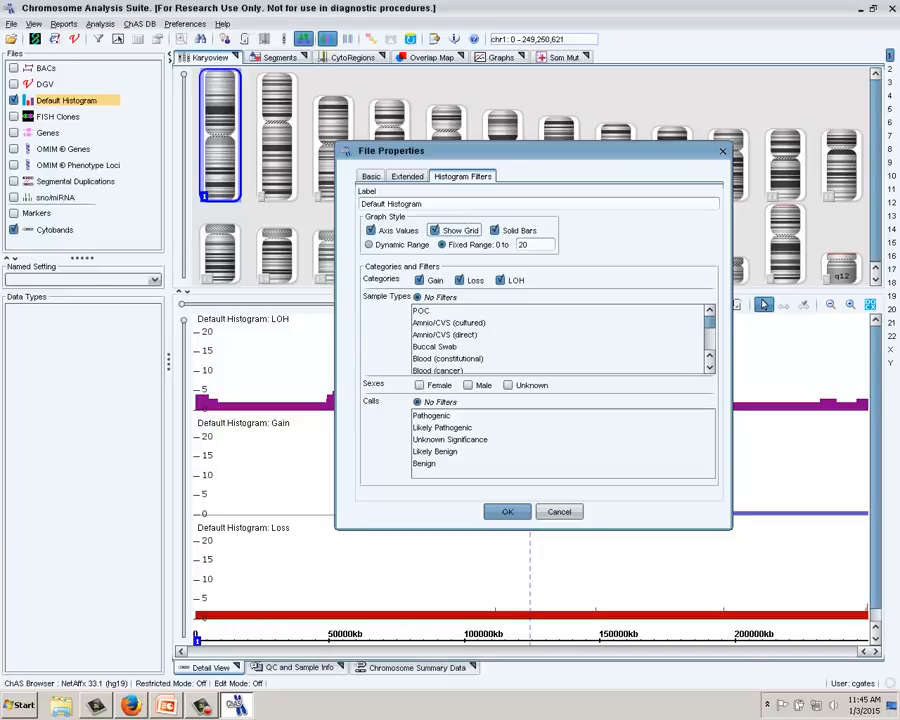
key("Return")
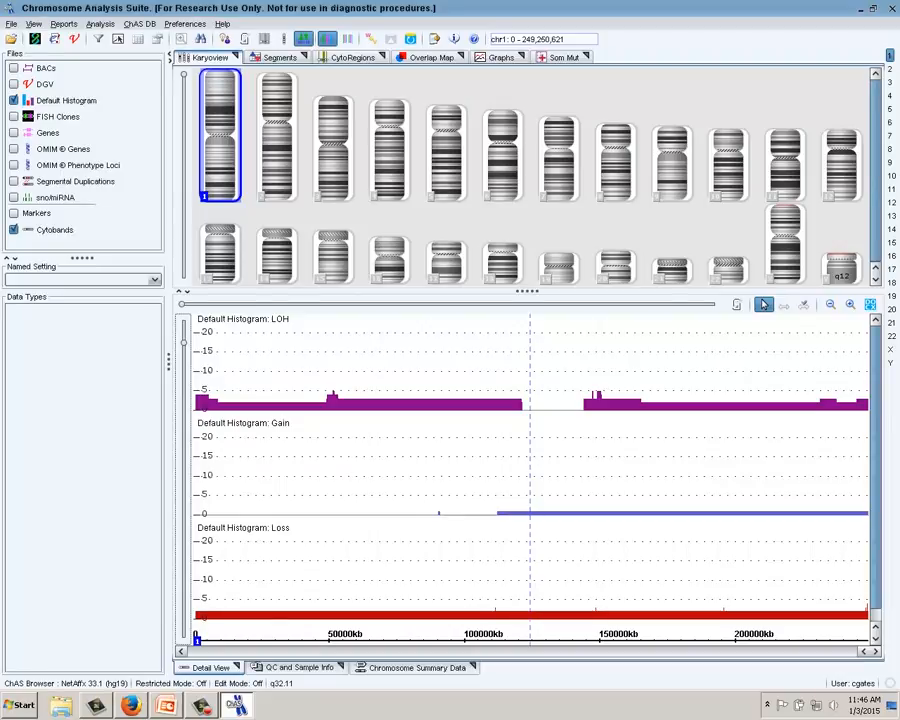
- Show chromosome 14 and examine the segments behind the gain peak near its far end, with the results table enlarged
left_click(278, 268)
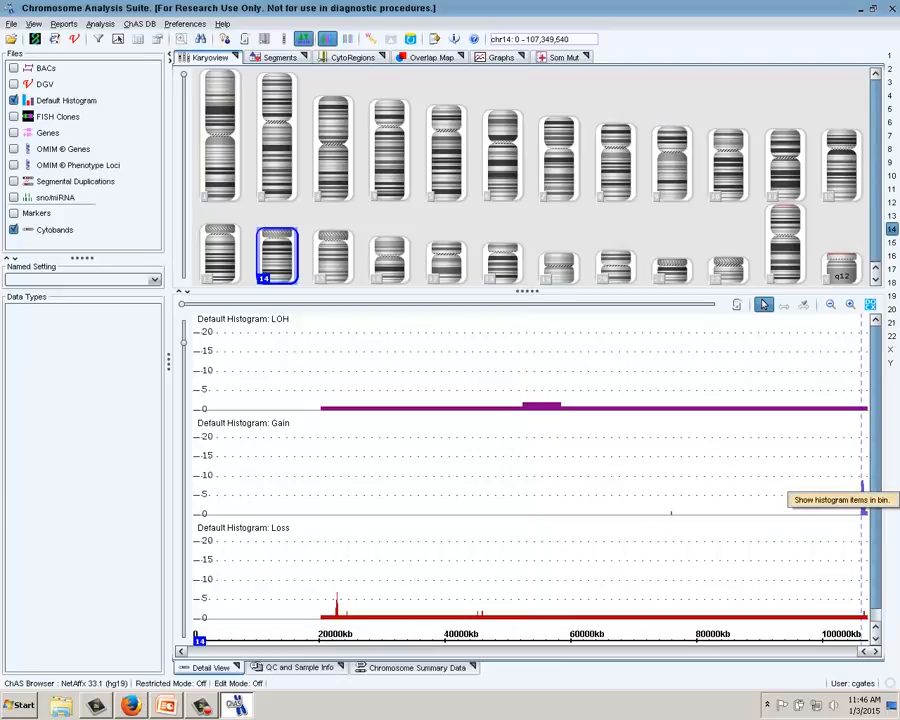
left_click(840, 499)
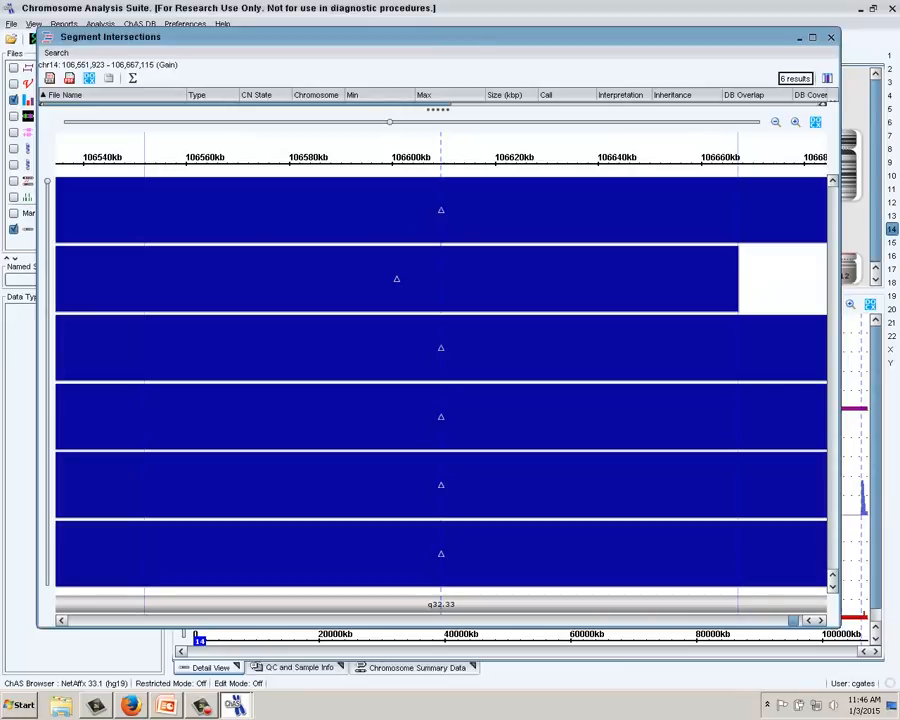
left_click_drag(438, 110, 438, 223)
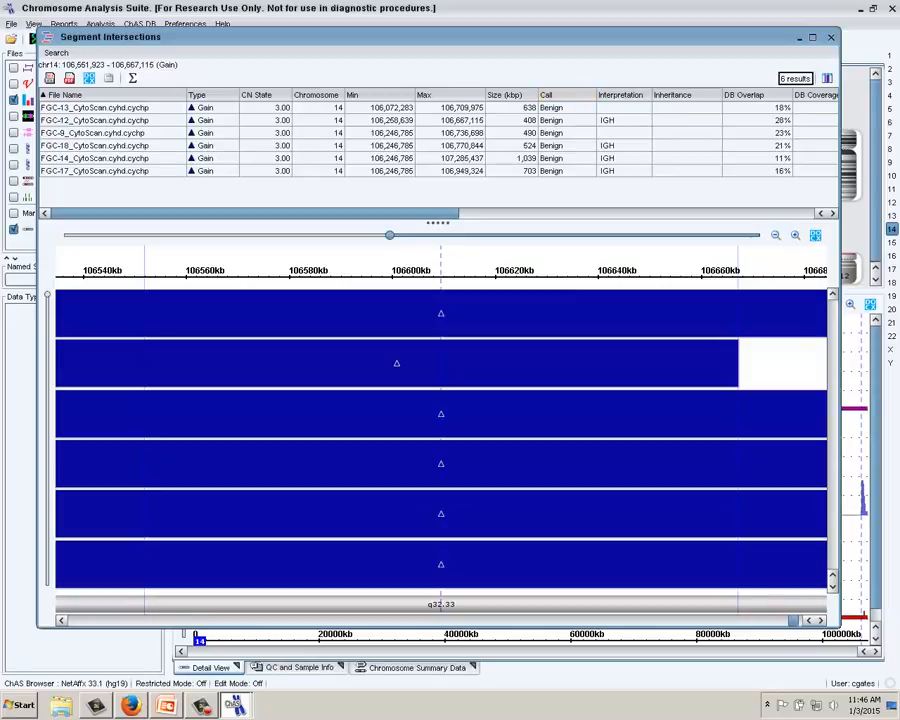
left_click_drag(390, 235, 271, 235)
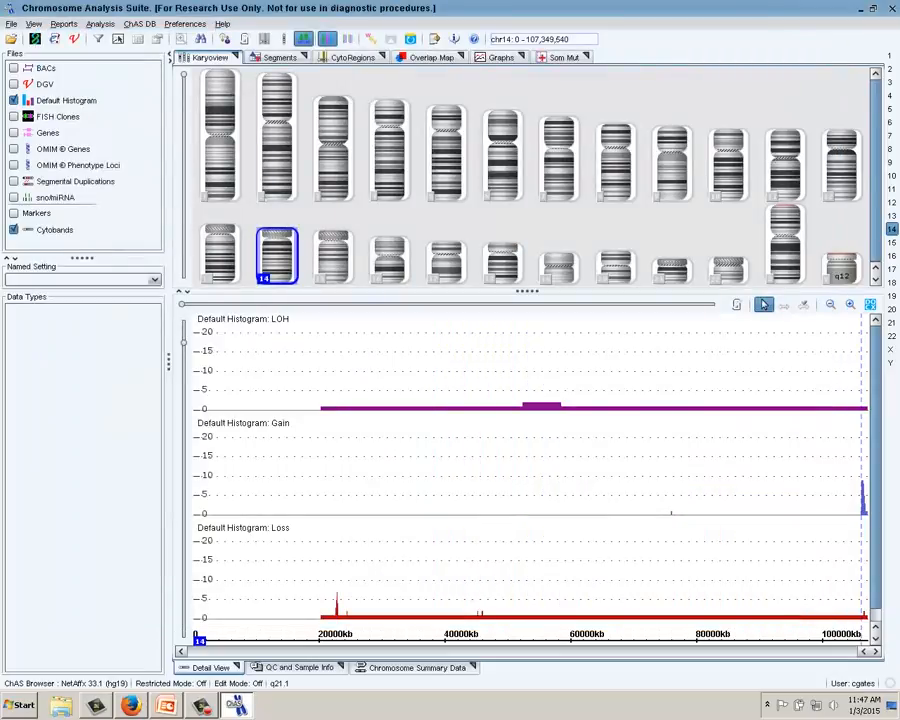
- Turn the mouse-over pop-ups back on and inspect the gain peak near the end of chromosome 14
left_click(63, 23)
mouse_move(34, 24)
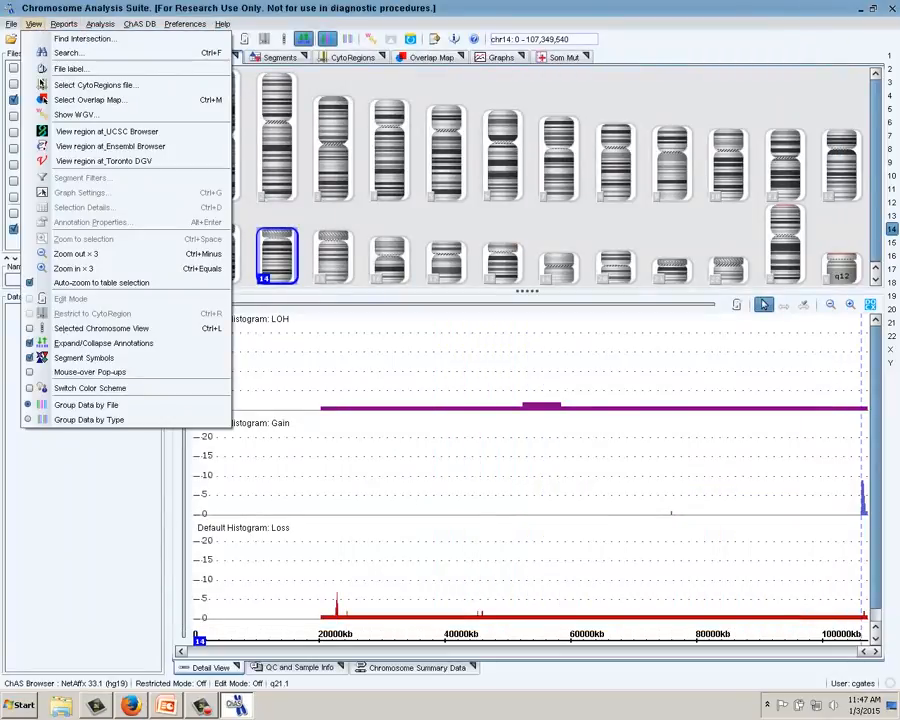
left_click(90, 372)
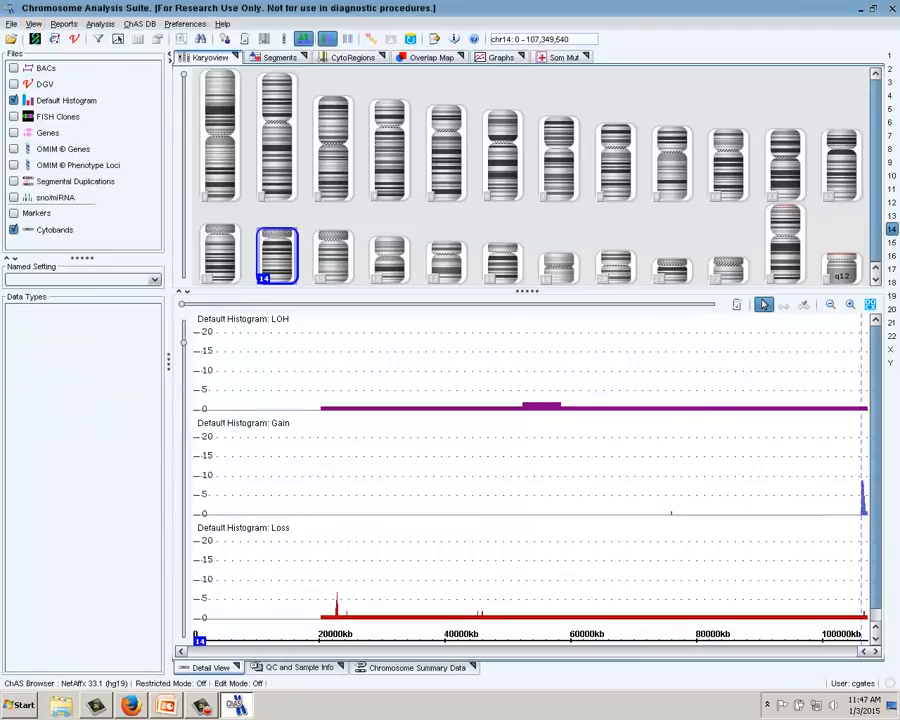
mouse_move(862, 500)
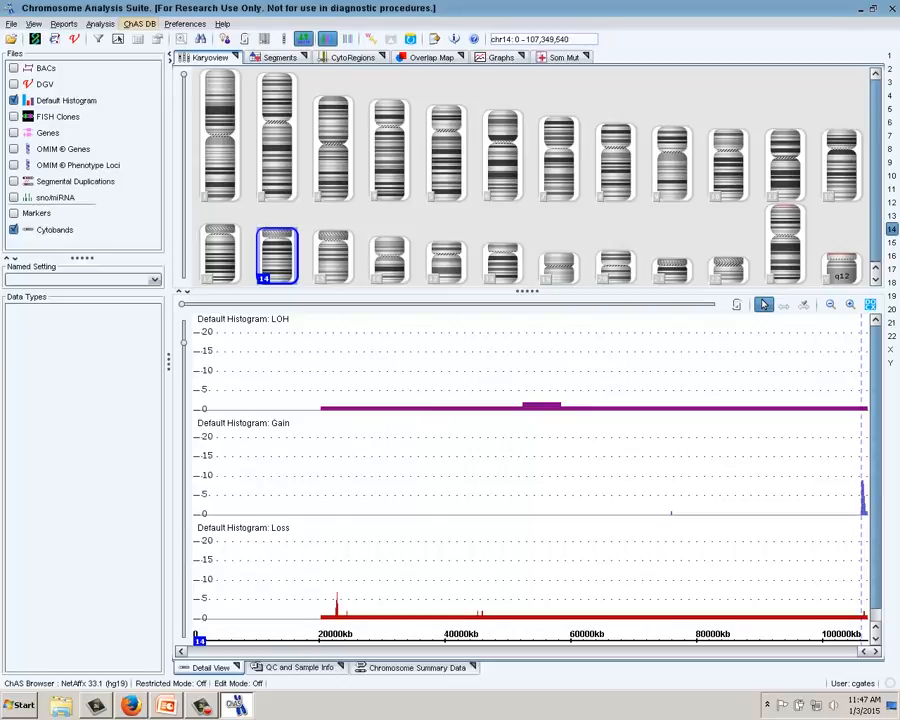
- Start a new ChAS DB histogram and label it "Blood Histogram"
left_click(139, 23)
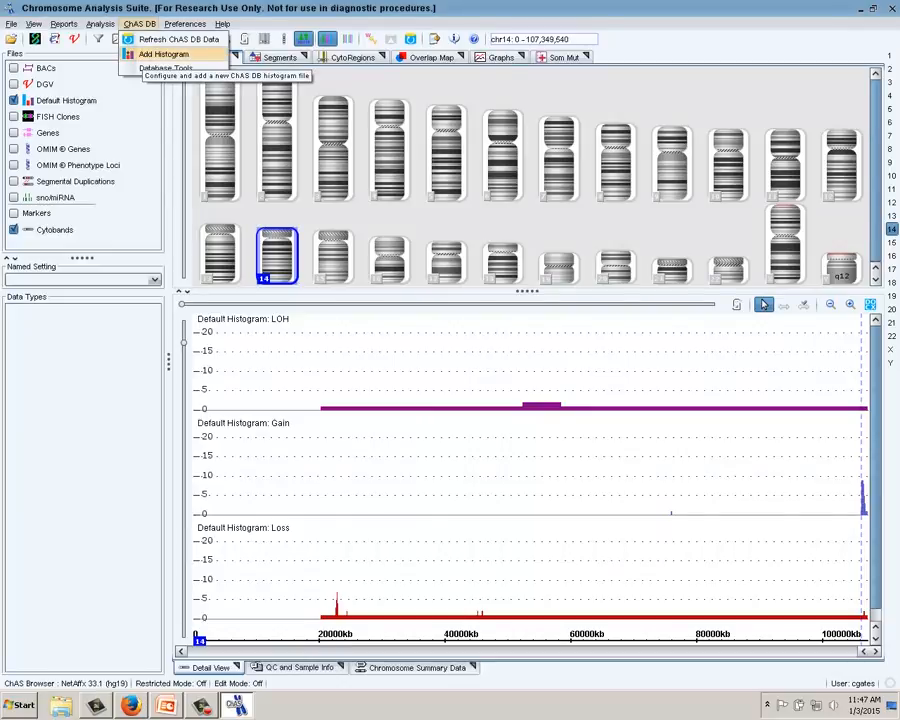
left_click(163, 54)
type("B")
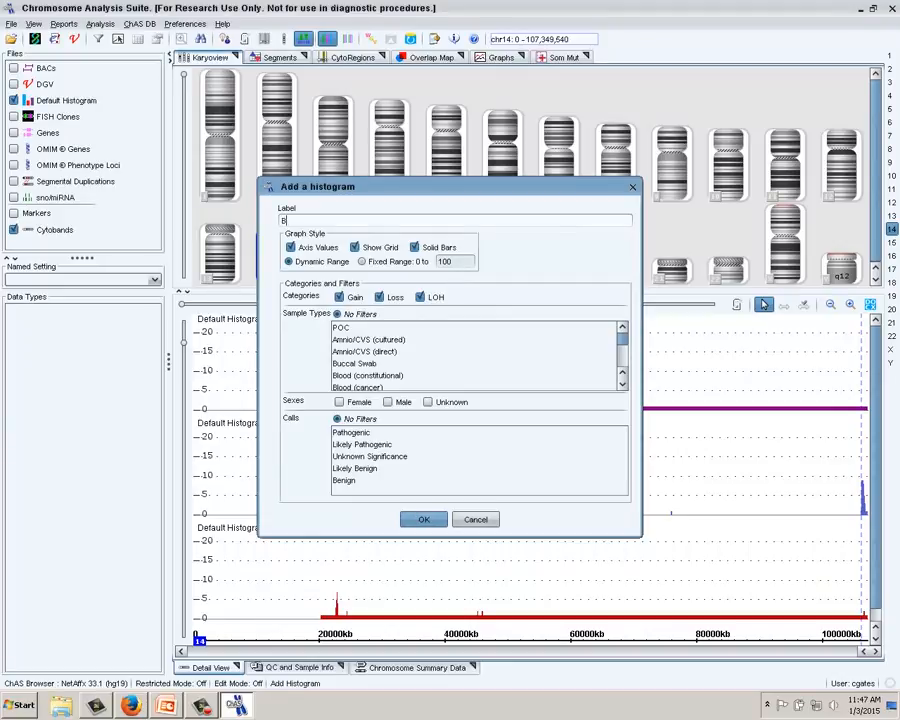
type("lood")
type("HOs")
key("BackSpace")
key("BackSpace")
type("o")
key("BackSpace")
type("istogram")
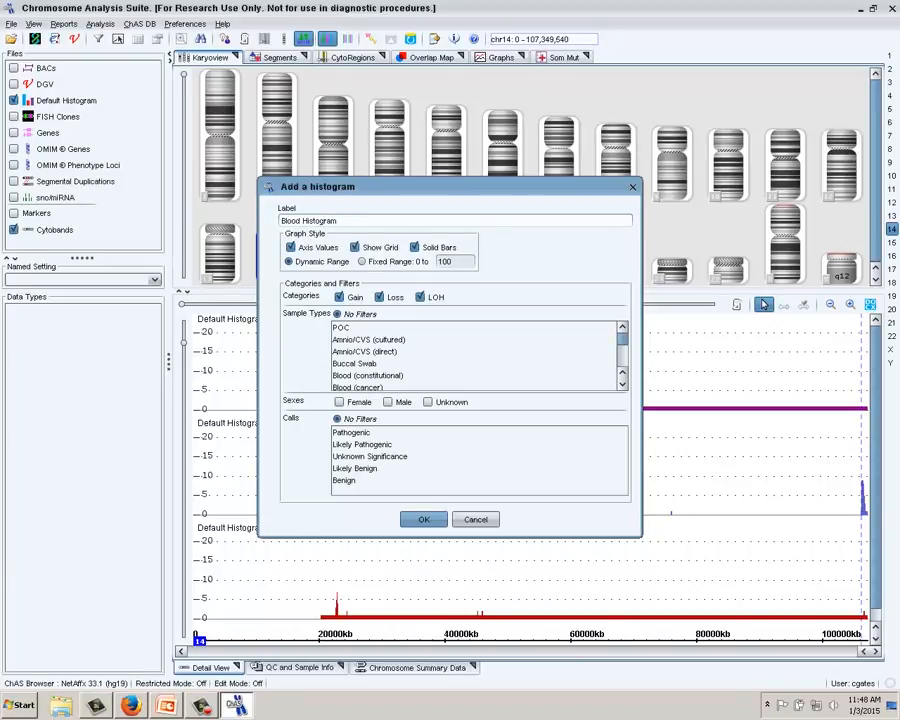
- Create the Blood Histogram with a fixed range of 0 to 10, no grid and a Blood (constitutional) sample type filter
left_click(362, 262)
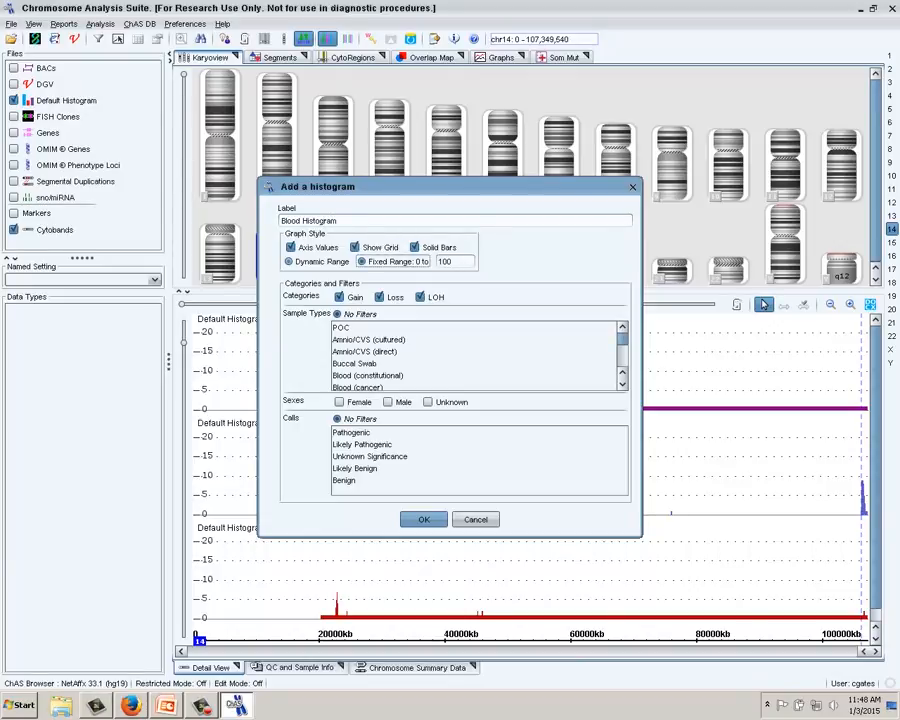
key("Tab")
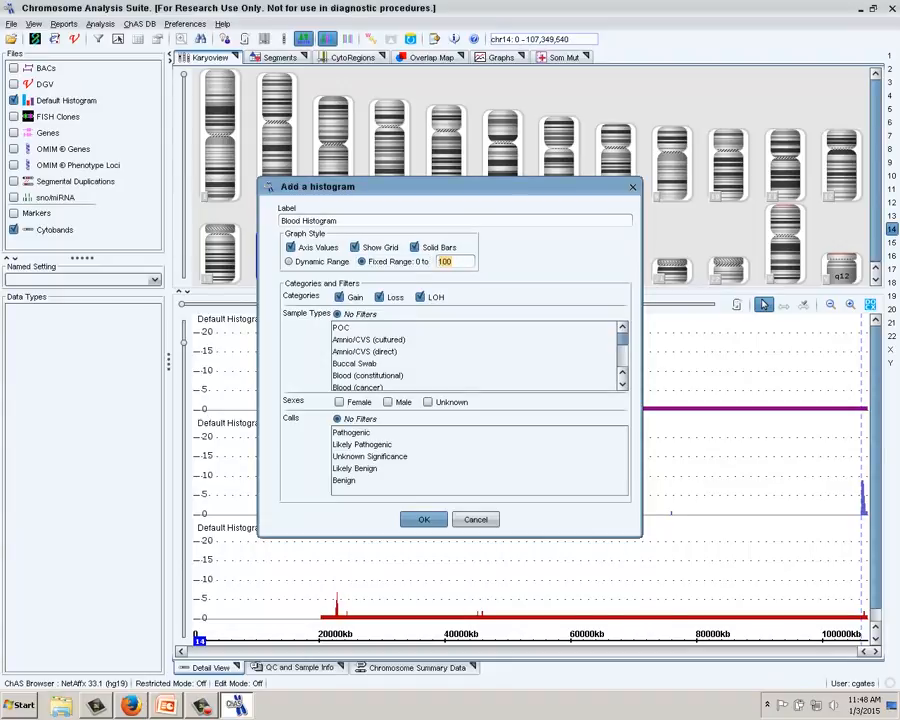
type("10")
left_click(355, 247)
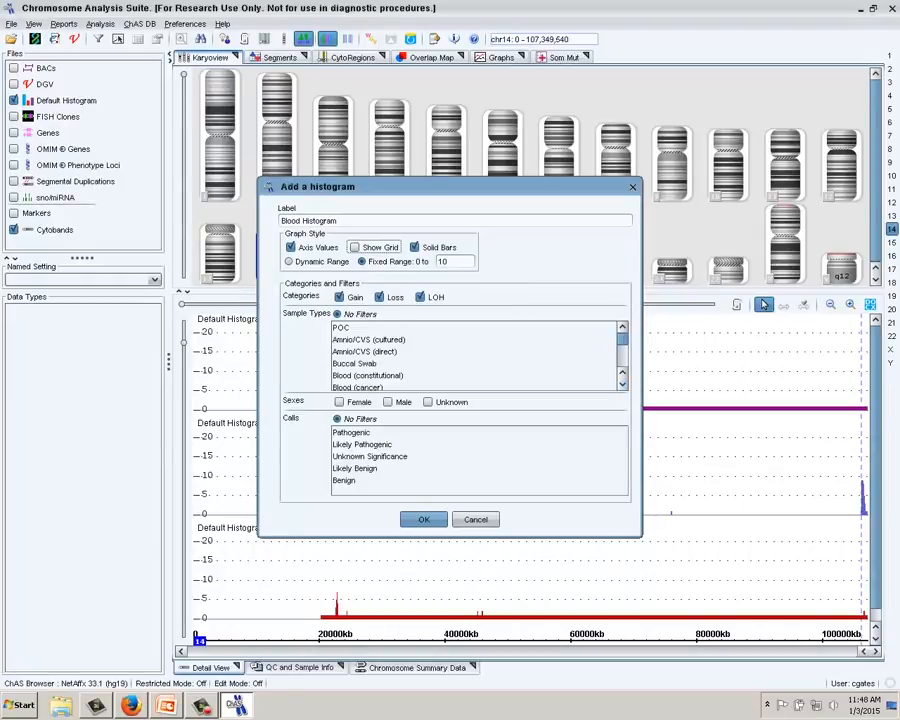
left_click(368, 376)
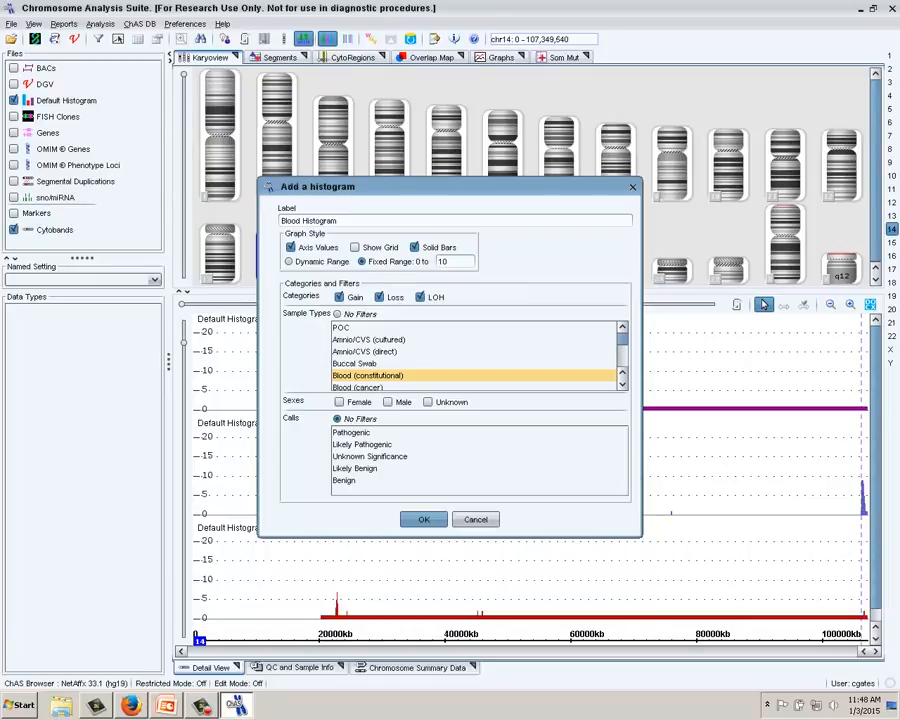
key("Return")
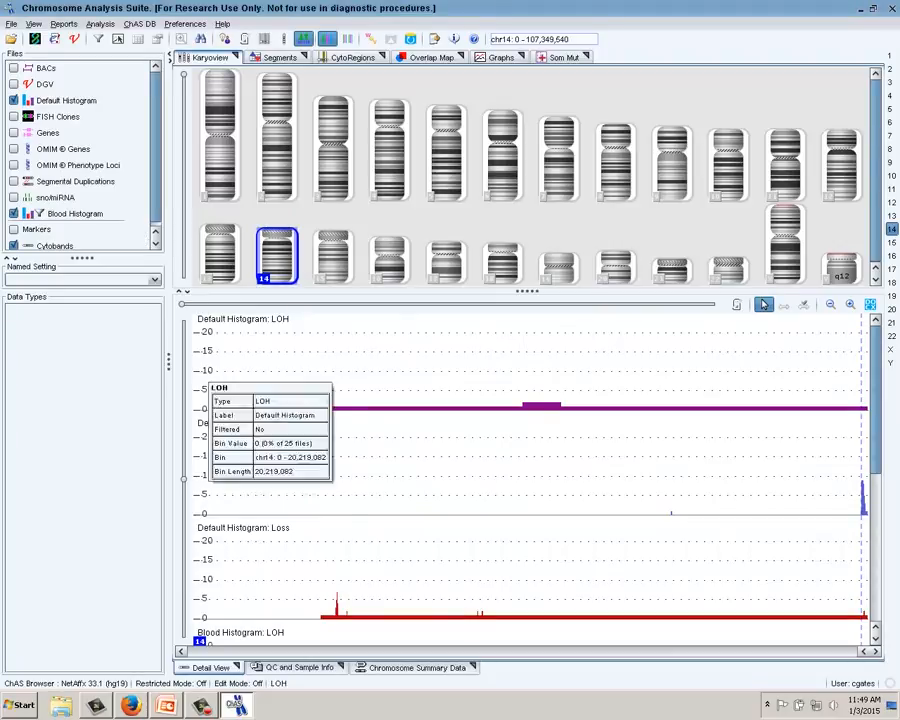
- Shrink the histogram tracks so all of them fit in the detail view, and hide the Default Histogram
left_click_drag(183, 479, 183, 319)
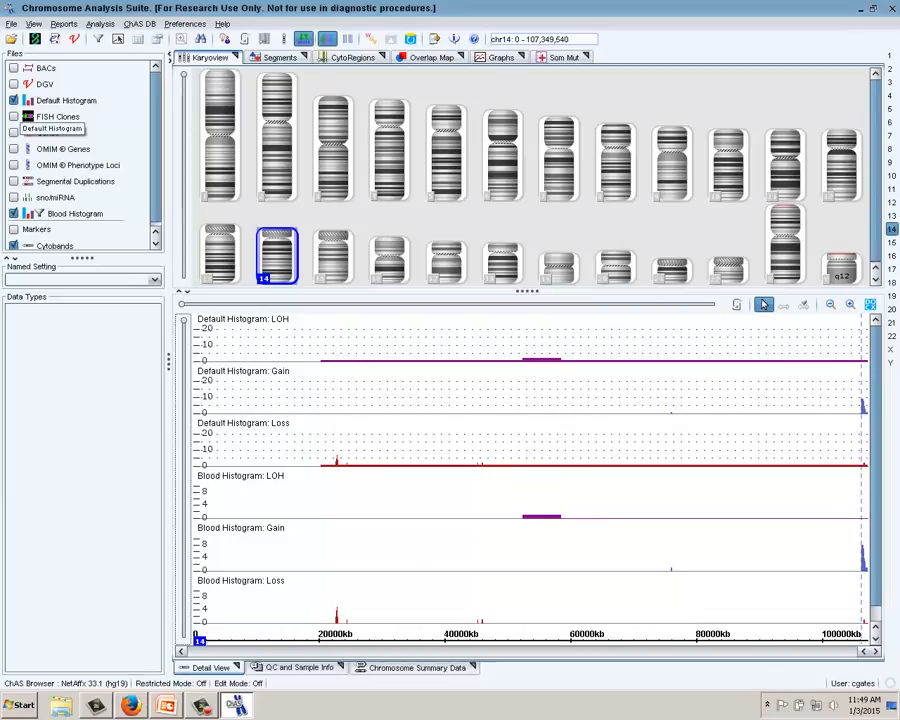
left_click(13, 100)
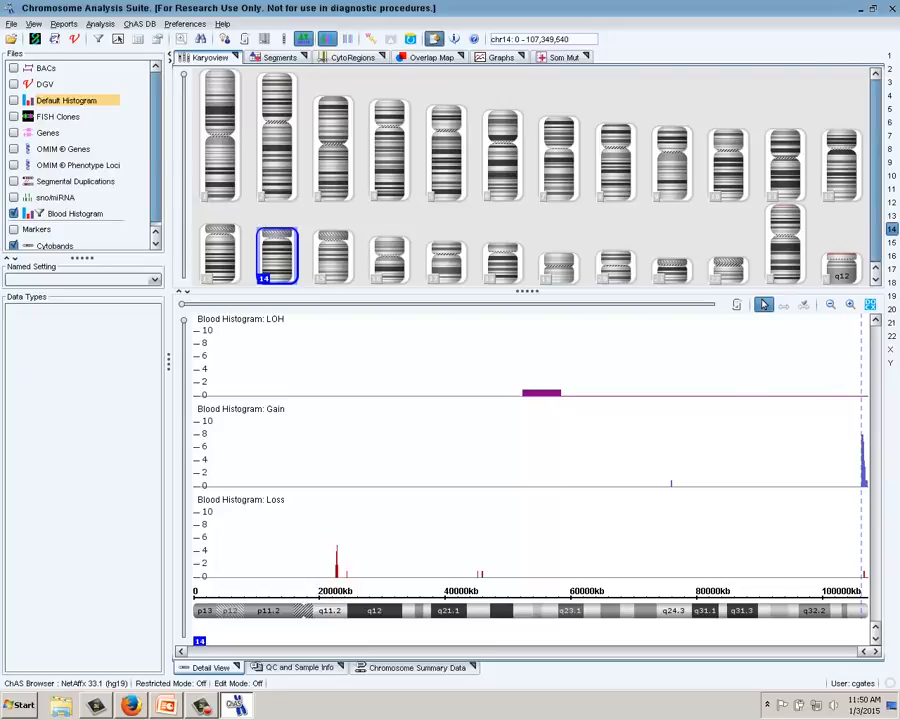
- Review the database query parameters in the user configuration, toggling Match only same gain/loss type and Include LOH and restoring both
left_click(433, 38)
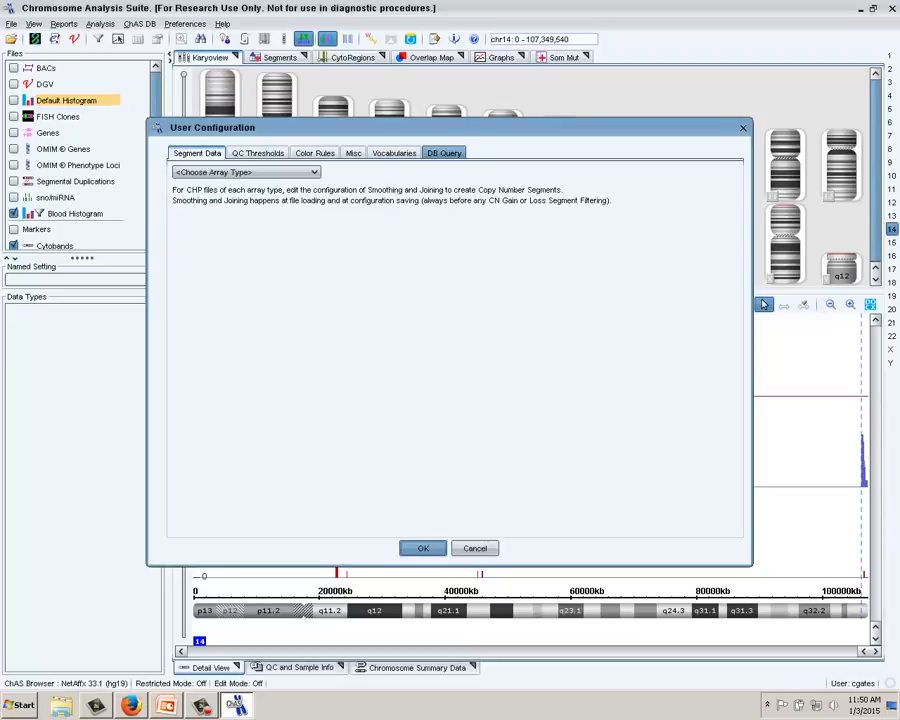
left_click(444, 153)
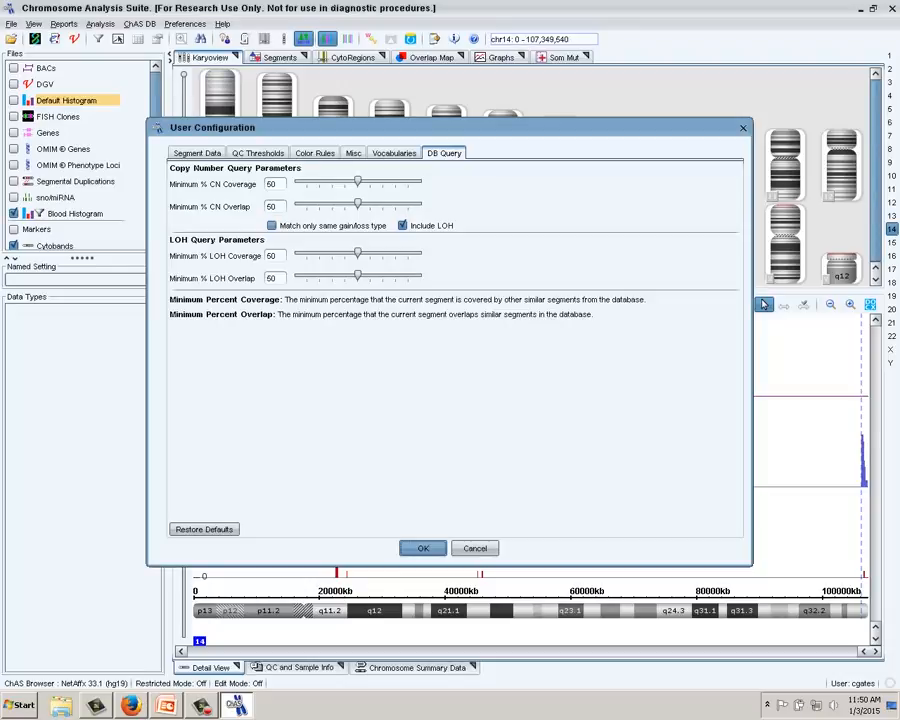
left_click(272, 226)
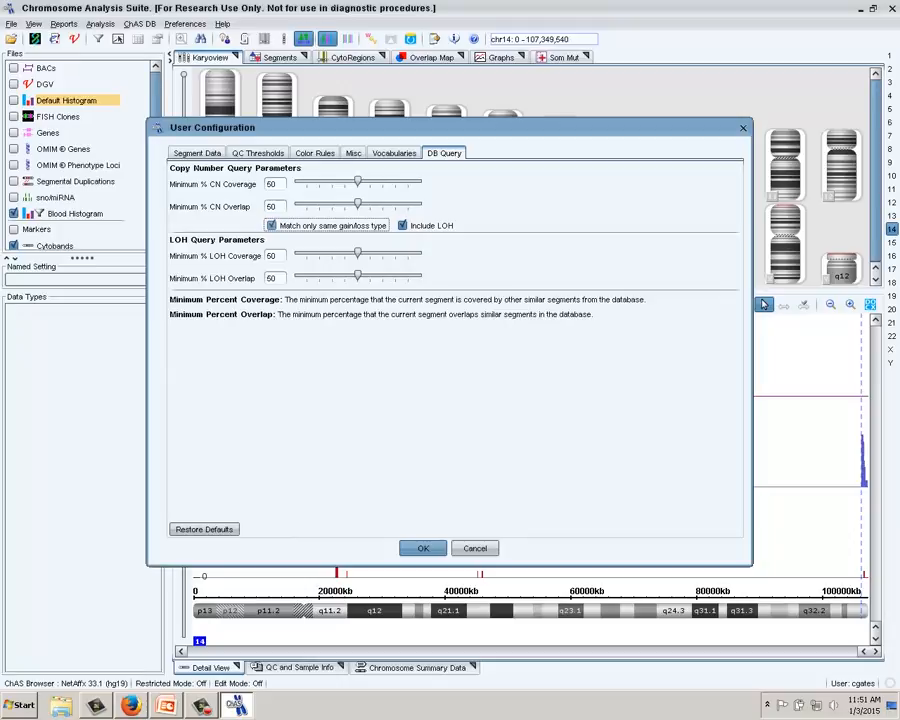
key("space")
key("Tab")
key("space")
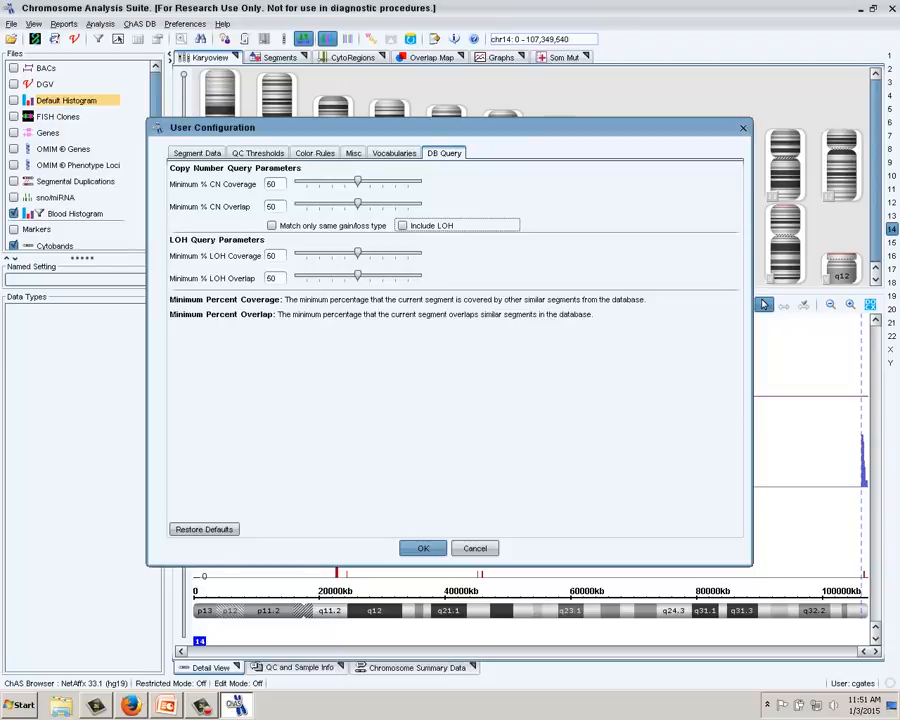
left_click(403, 226)
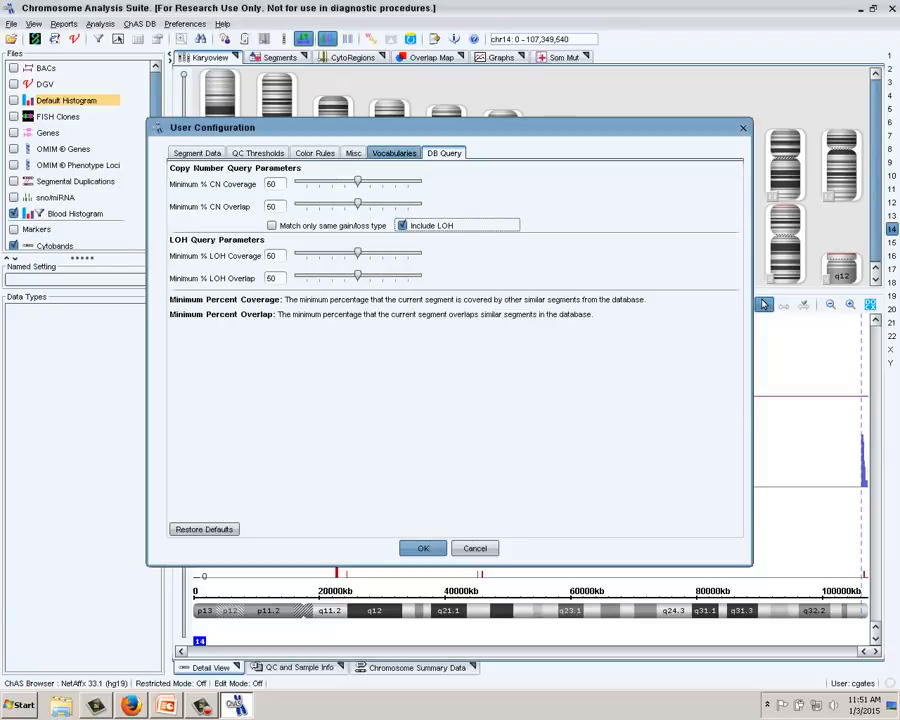
- Add "Not Clinically Relevant" to the Call vocabulary in the user configuration
left_click(394, 153)
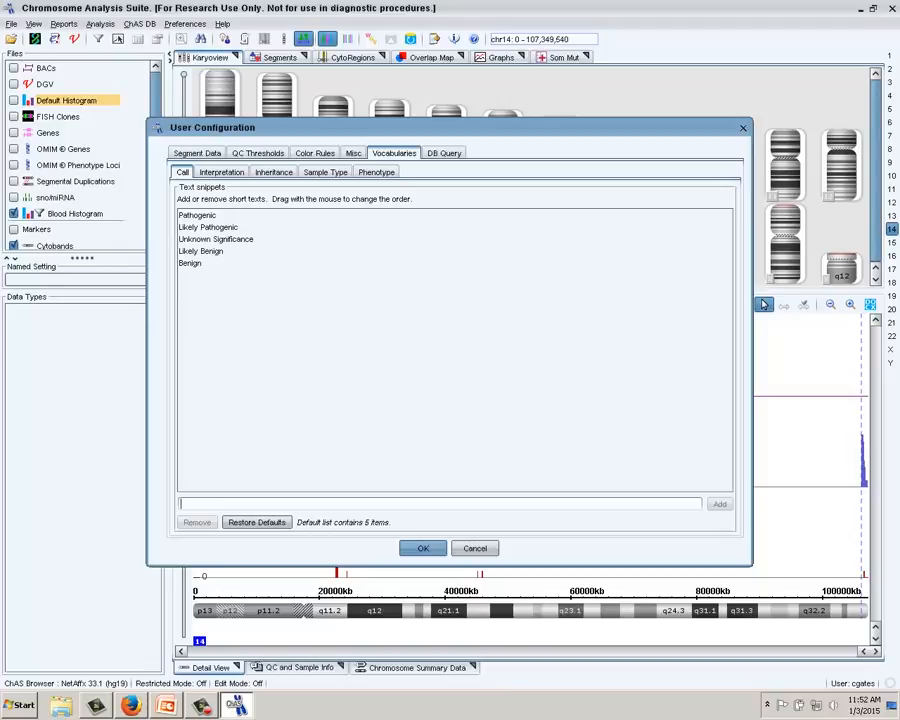
type("Not Clinically Re")
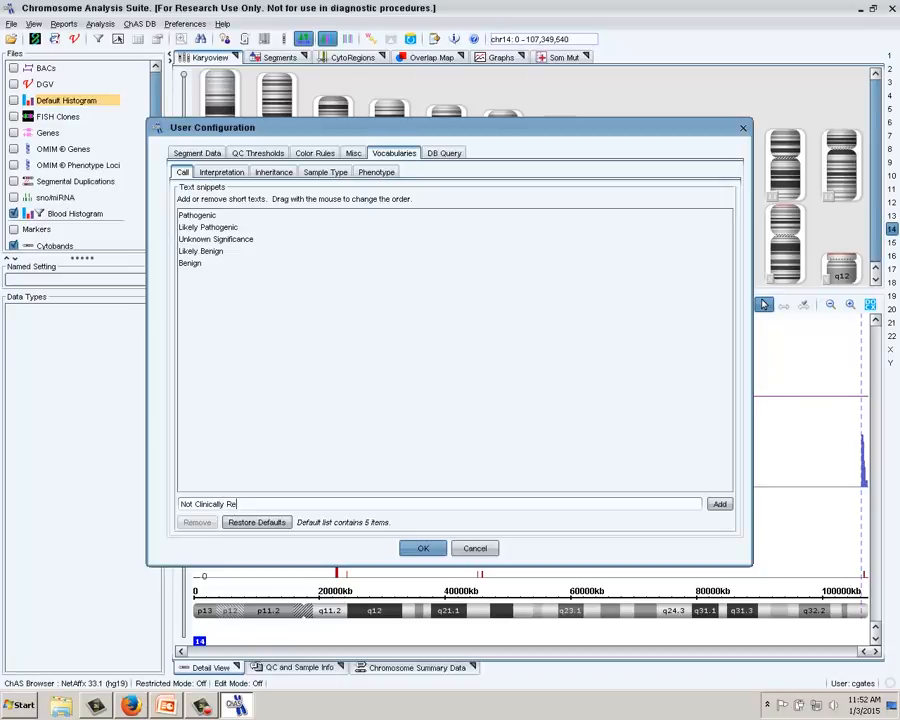
type("levant")
key("Return")
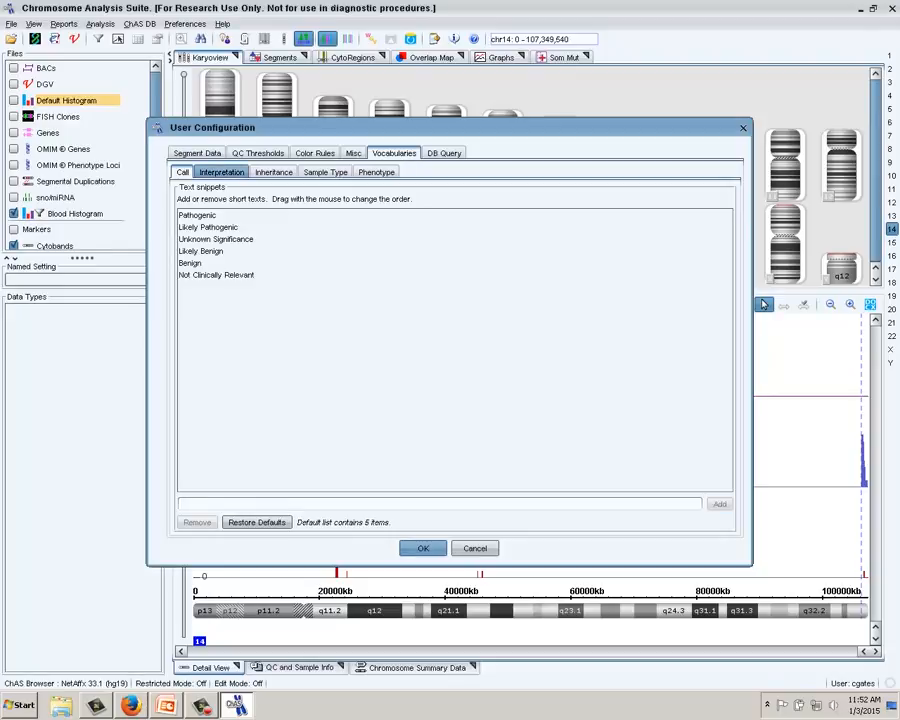
- Add "Unbalanced Translocation" to the Interpretation vocabulary in the user configuration
left_click(221, 172)
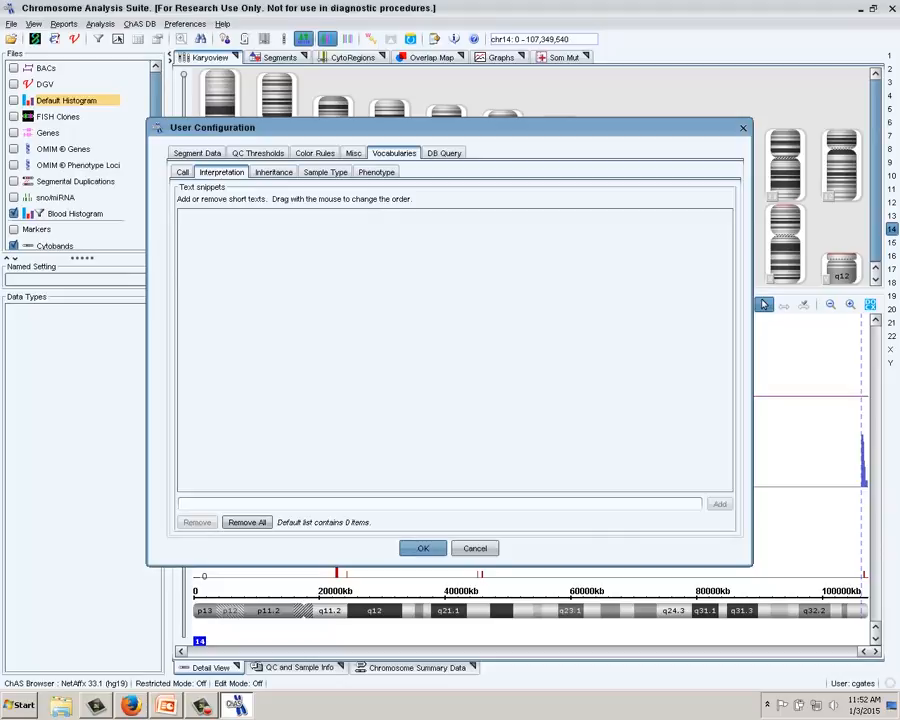
type("Unbalanced Tr")
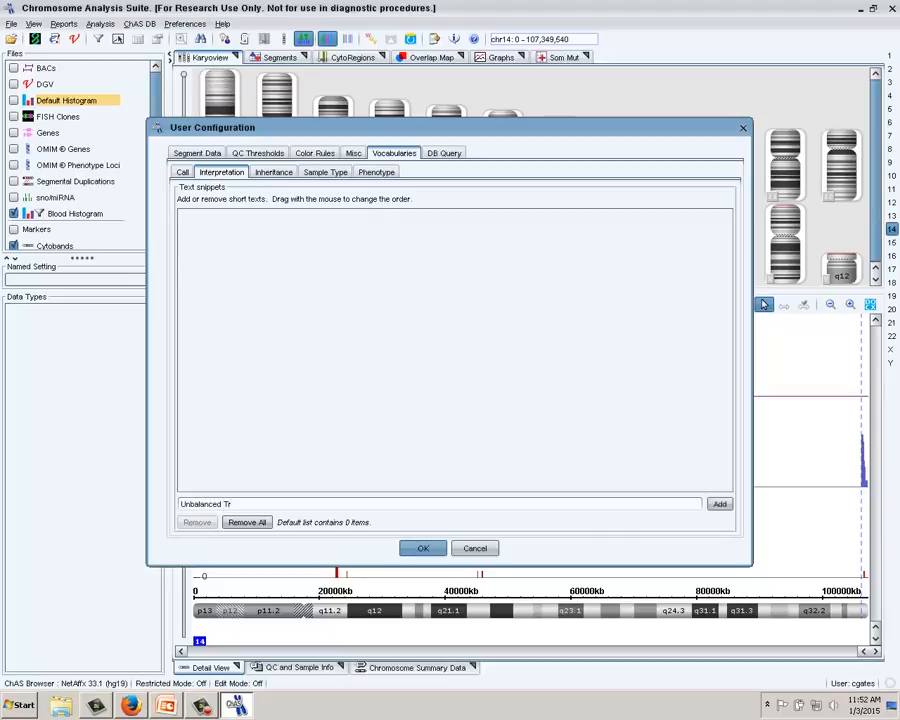
type("anslocation")
key("Return")
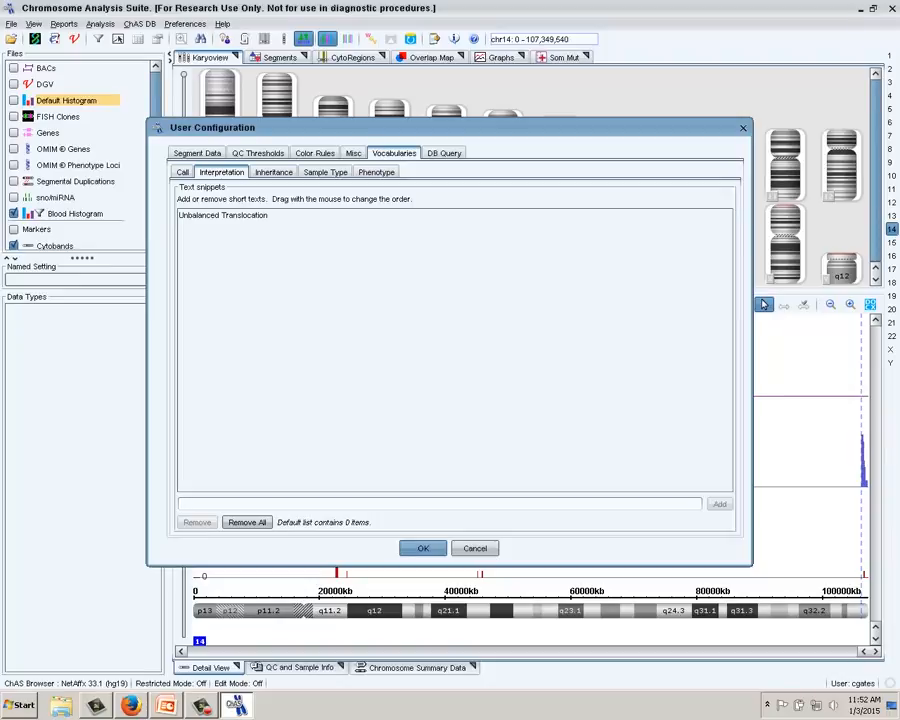
- Add "X-linked" to the Inheritance vocabulary
left_click(273, 172)
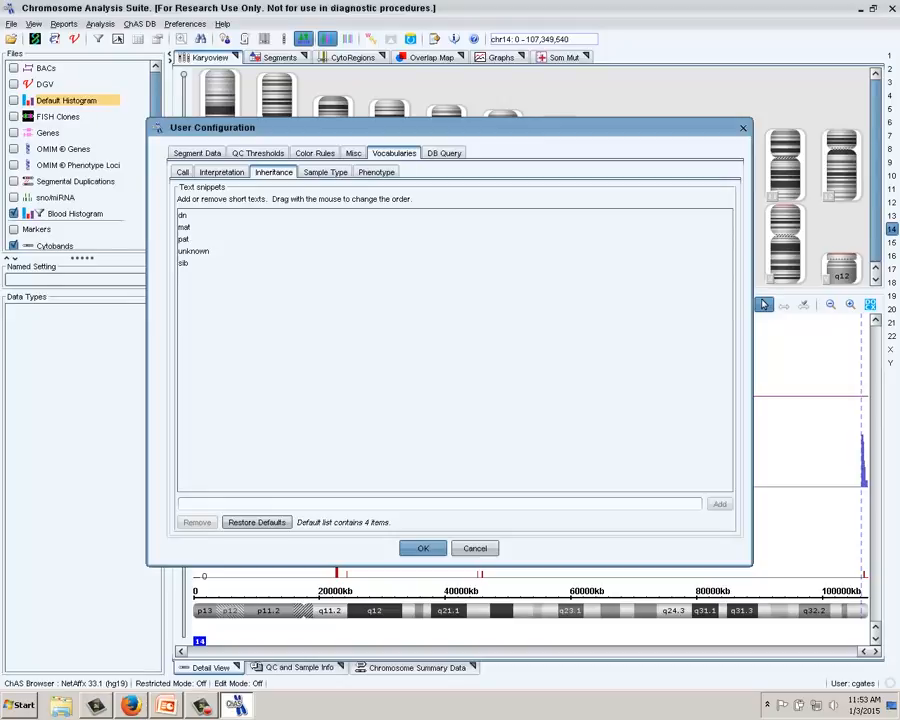
left_click(190, 504)
type("X")
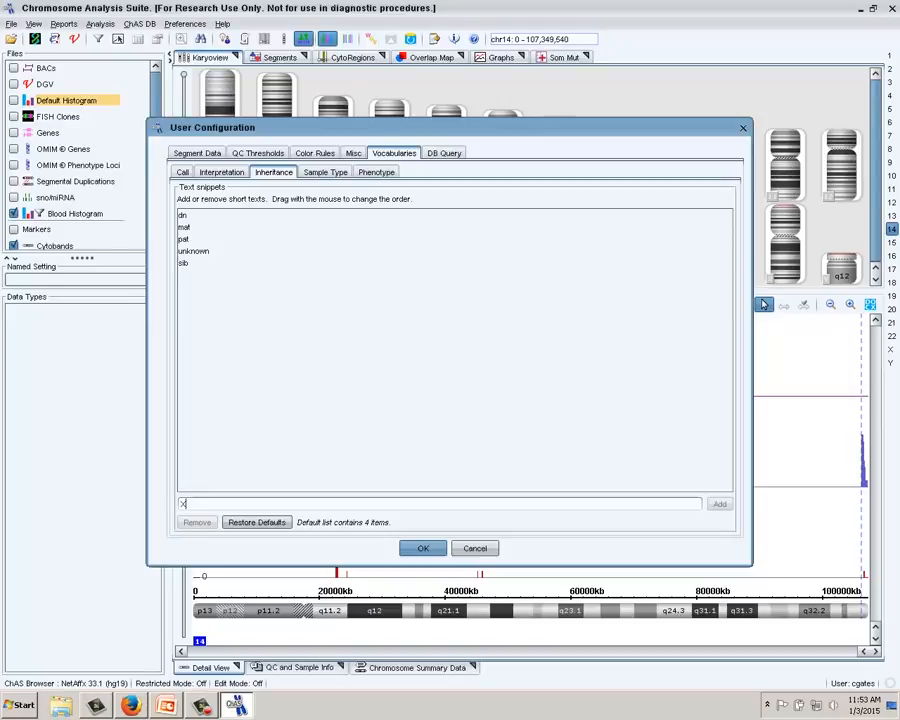
type("-linked")
key("Return")
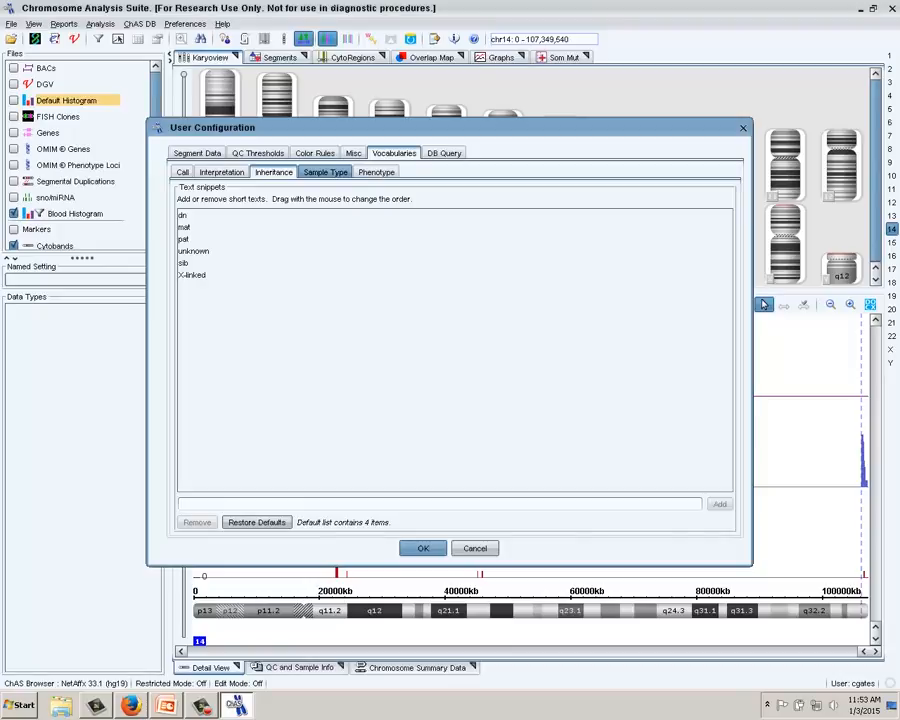
- Add "Lung Tumor" to the Sample Type vocabulary
left_click(326, 172)
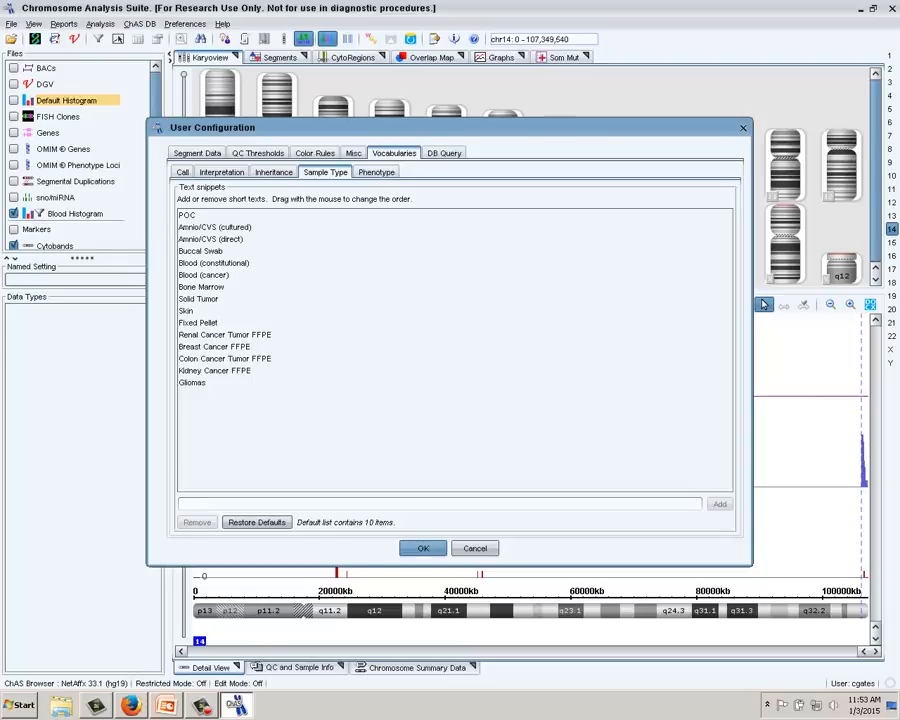
type("Lung Tumor")
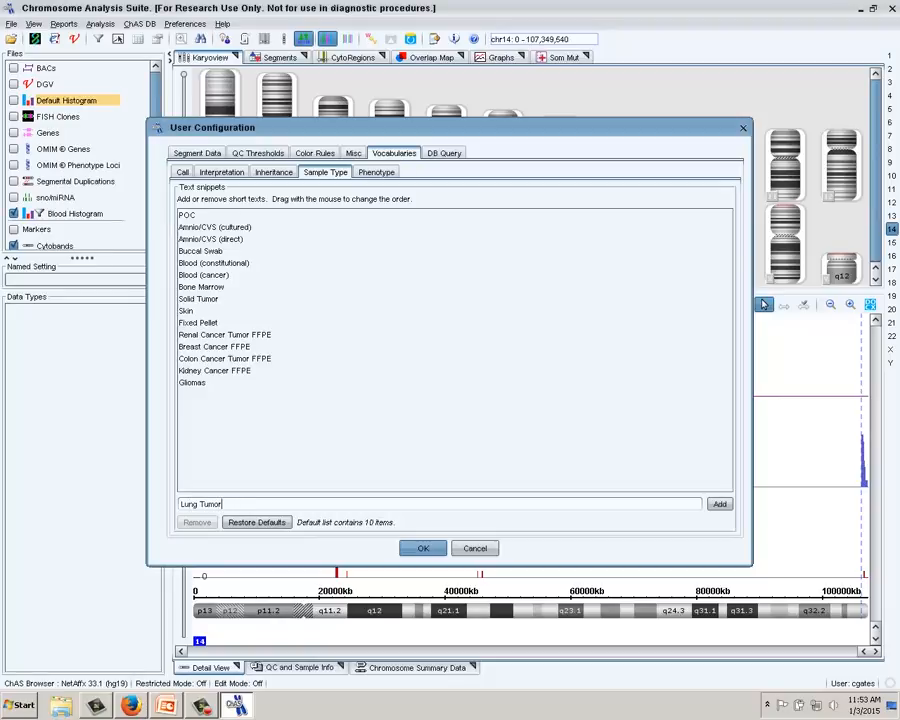
key("Return")
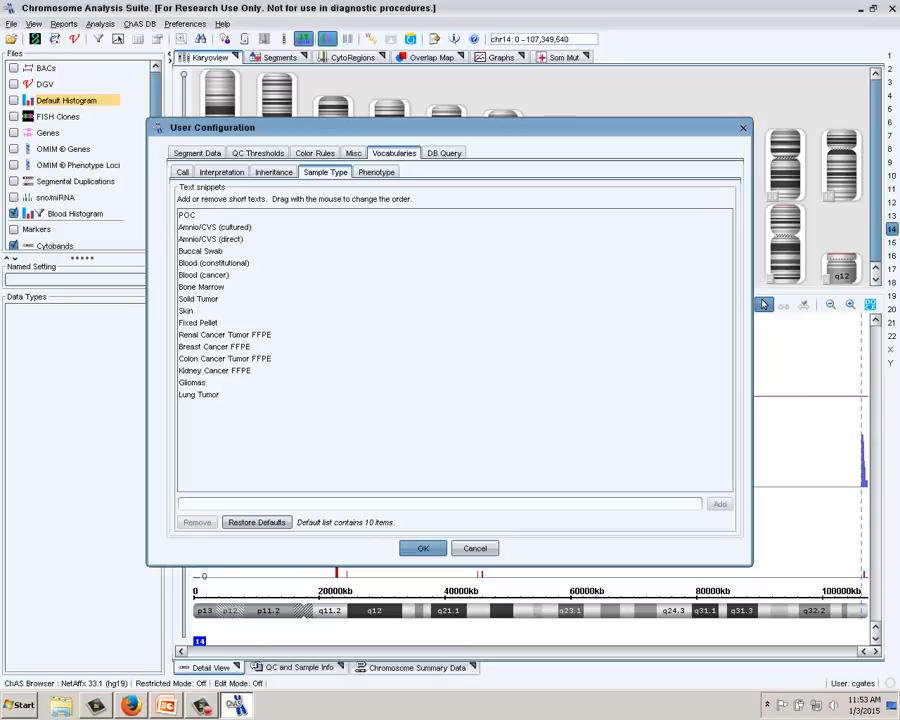
- Review the Phenotype vocabulary list and save the user configuration changes
left_click(376, 172)
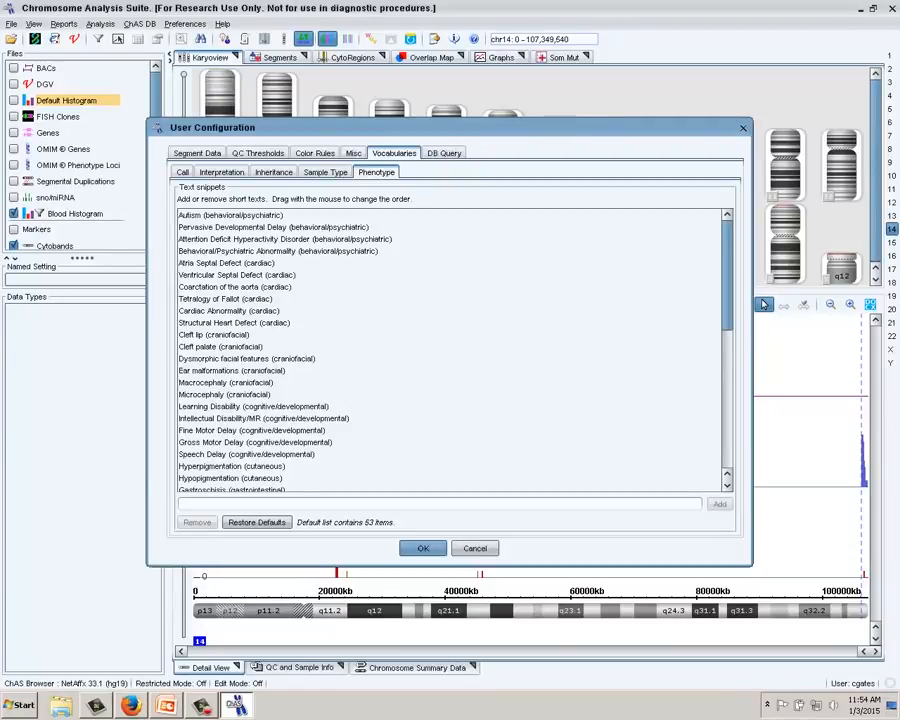
scroll(450, 350, "down", 10)
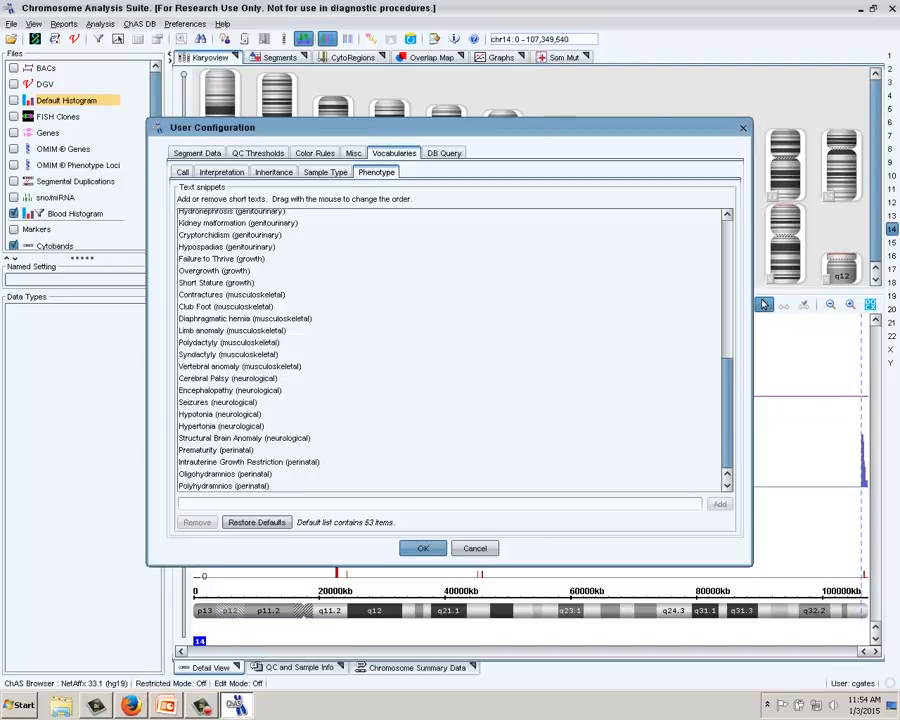
left_click(423, 548)
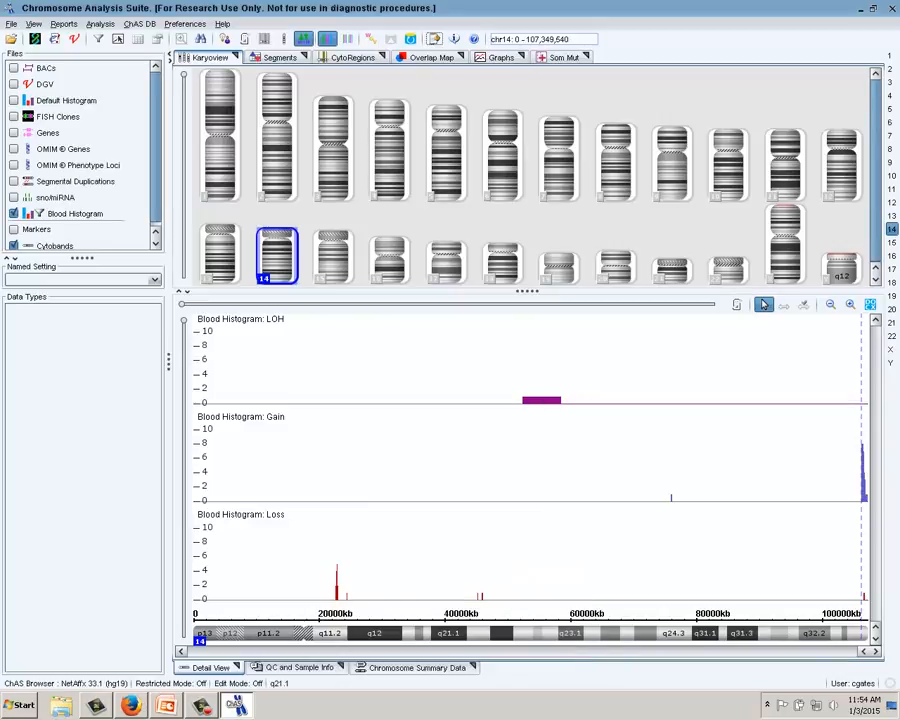
- Load Constutional_Blood_01_CytoScanHD.cyhd.cychp and 11-0816_LC_ONC134B_B10_PoP#2_CytoScan-PS_20110511.cyhd.cychp from the ChAS3 Data folder, and hide the 11-0816 sample
left_click(12, 23)
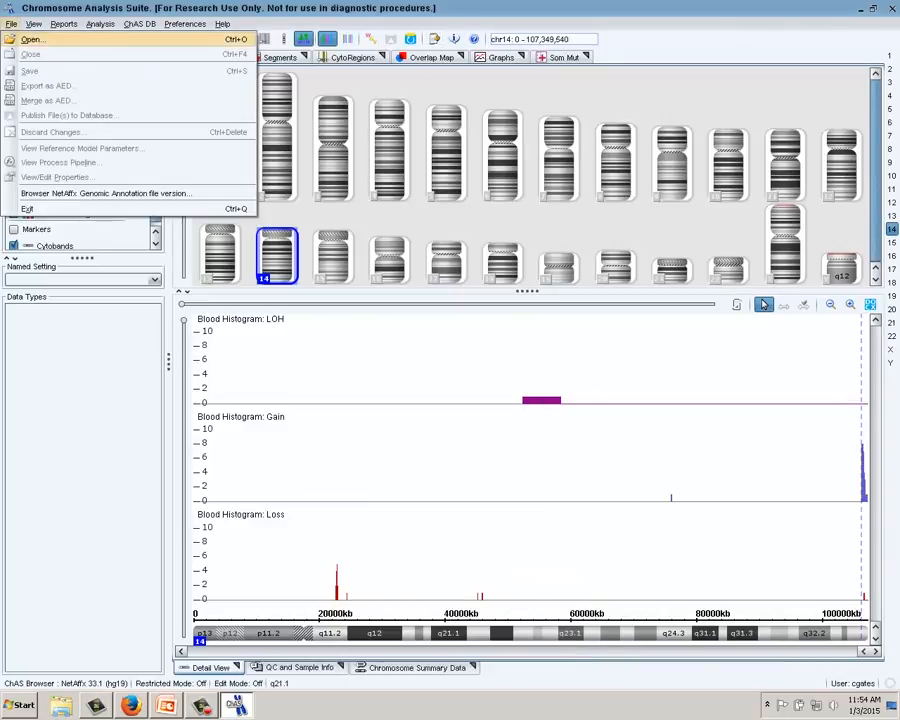
left_click(36, 38)
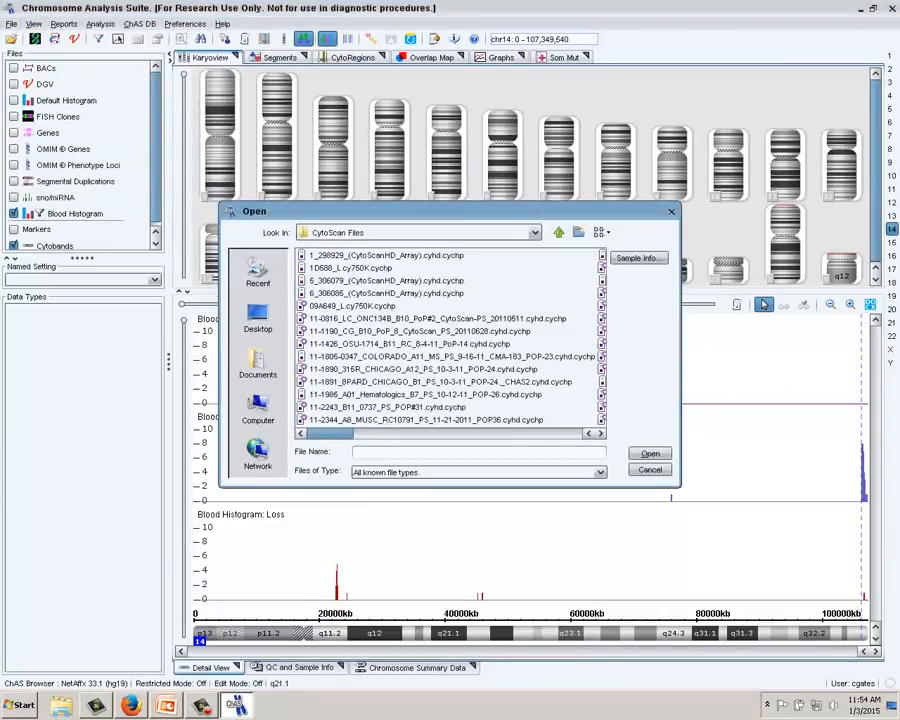
left_click(558, 232)
left_click(558, 232)
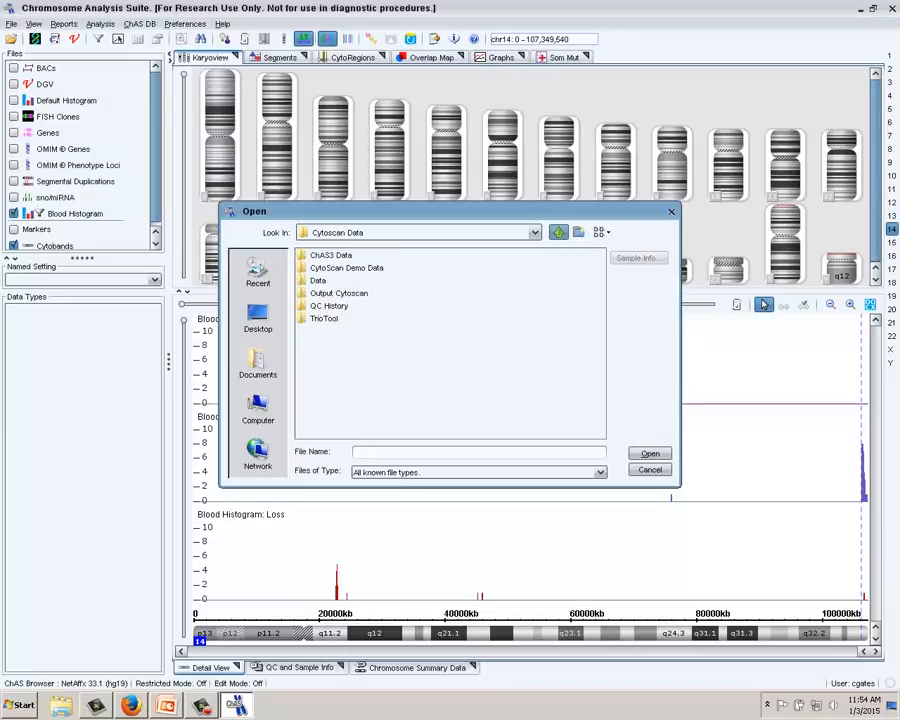
double_click(331, 255)
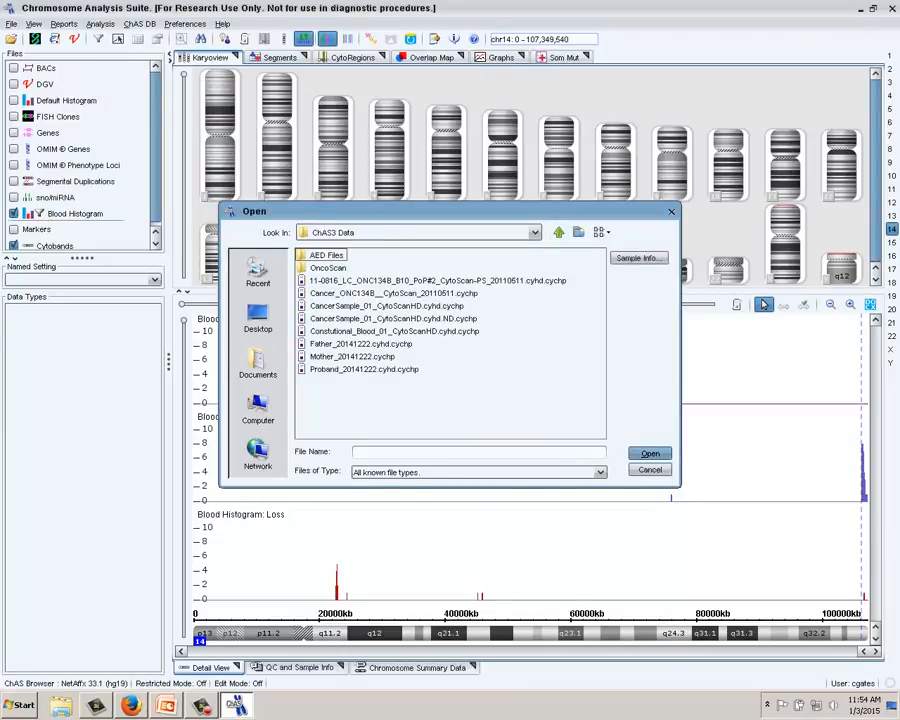
left_click(394, 331)
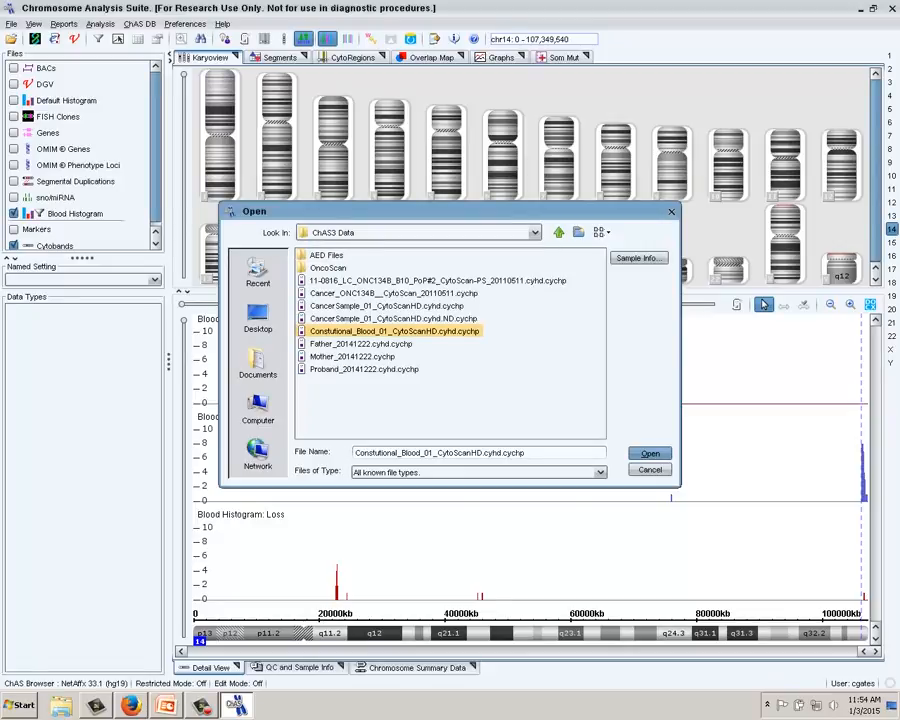
left_click(410, 281, "ctrl")
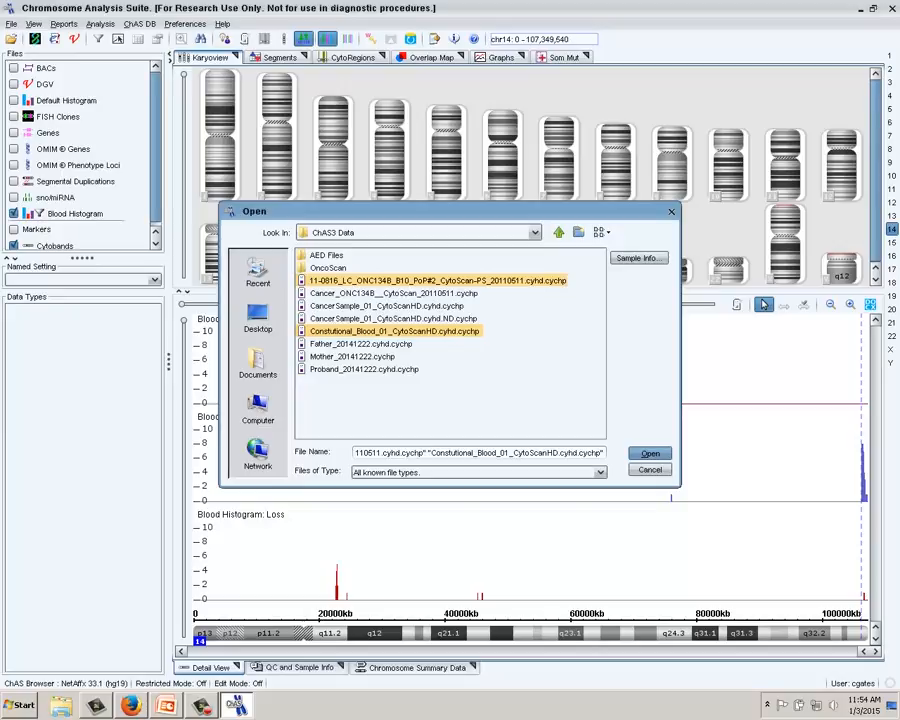
left_click(650, 453)
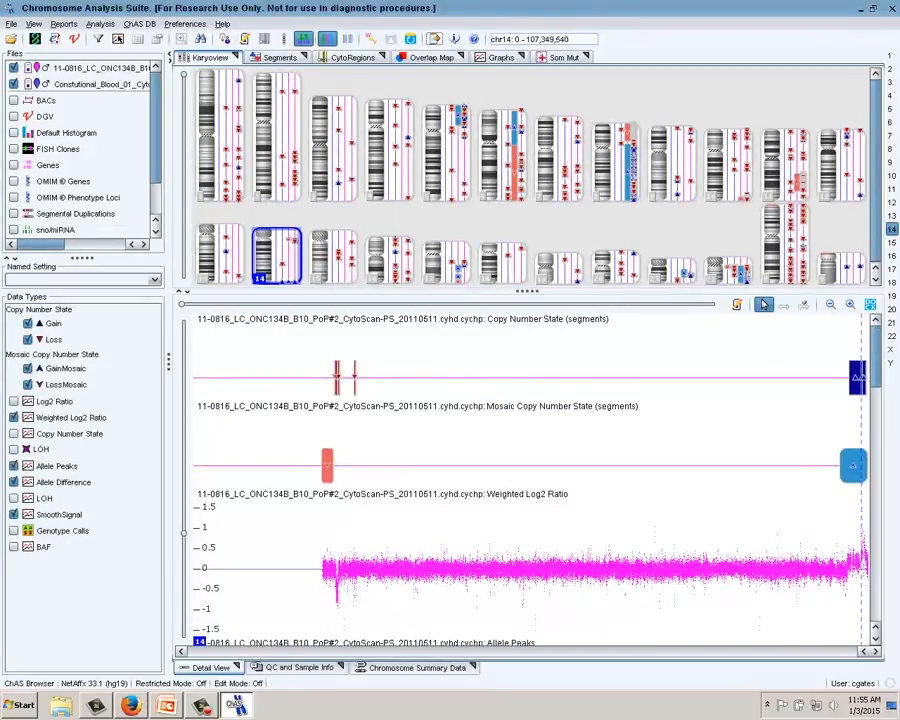
left_click(14, 68)
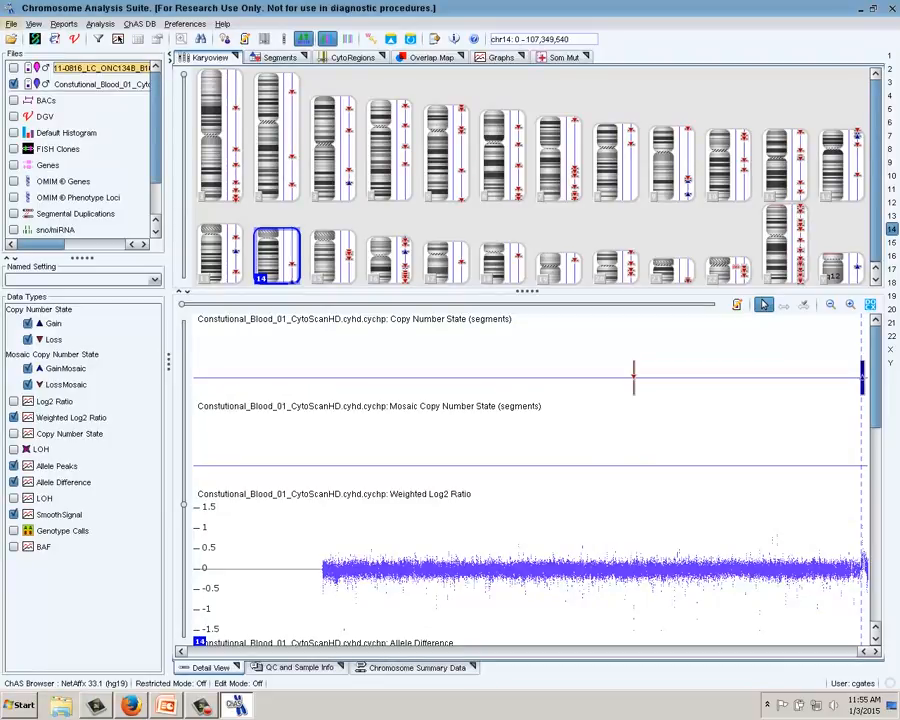
- Load Common_Artifacts_hg19.bed.aed and DECIPHER_DDG2P_with_genomic_coordinates_20140718.aed from the AED Files folder
left_click(11, 24)
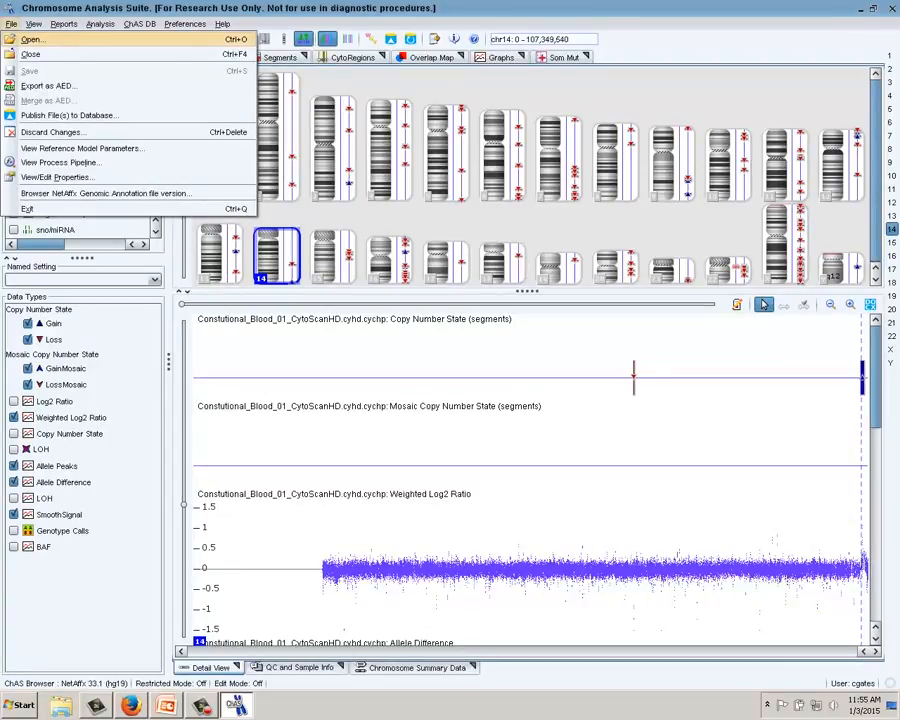
left_click(31, 39)
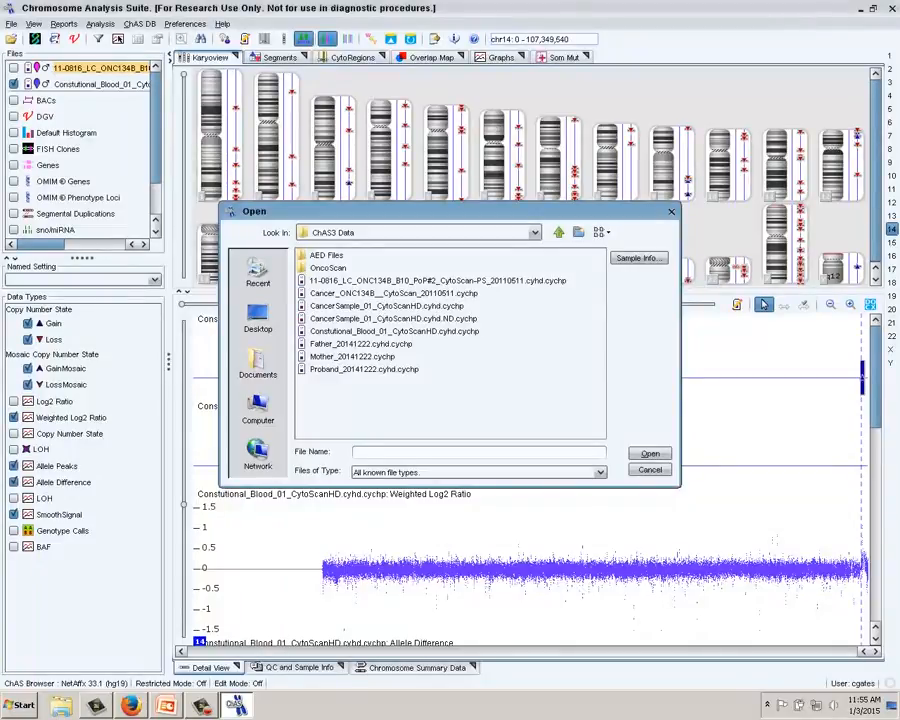
double_click(326, 256)
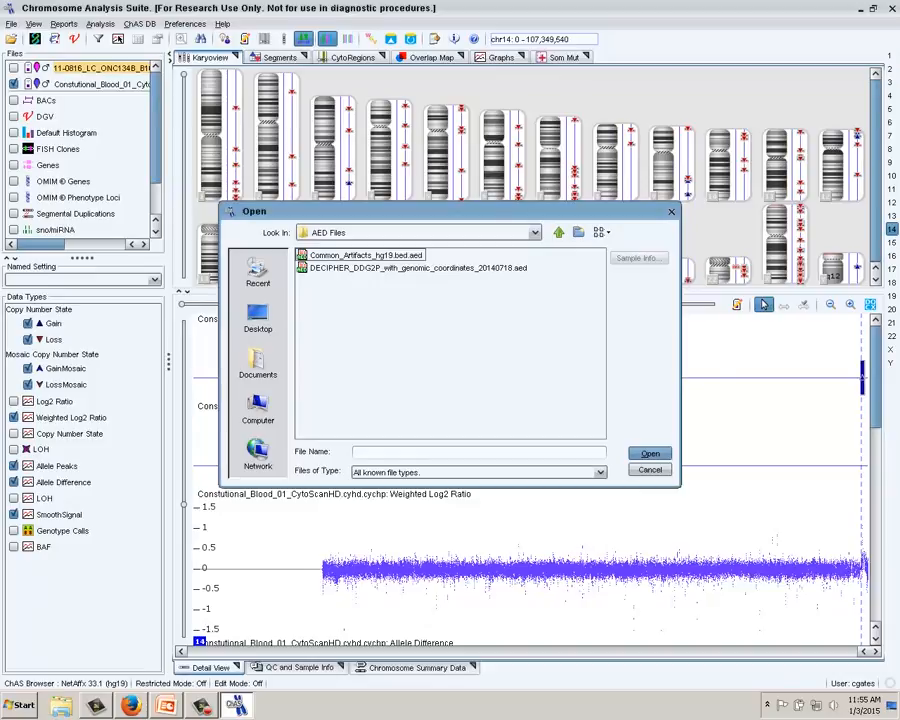
left_click(418, 268)
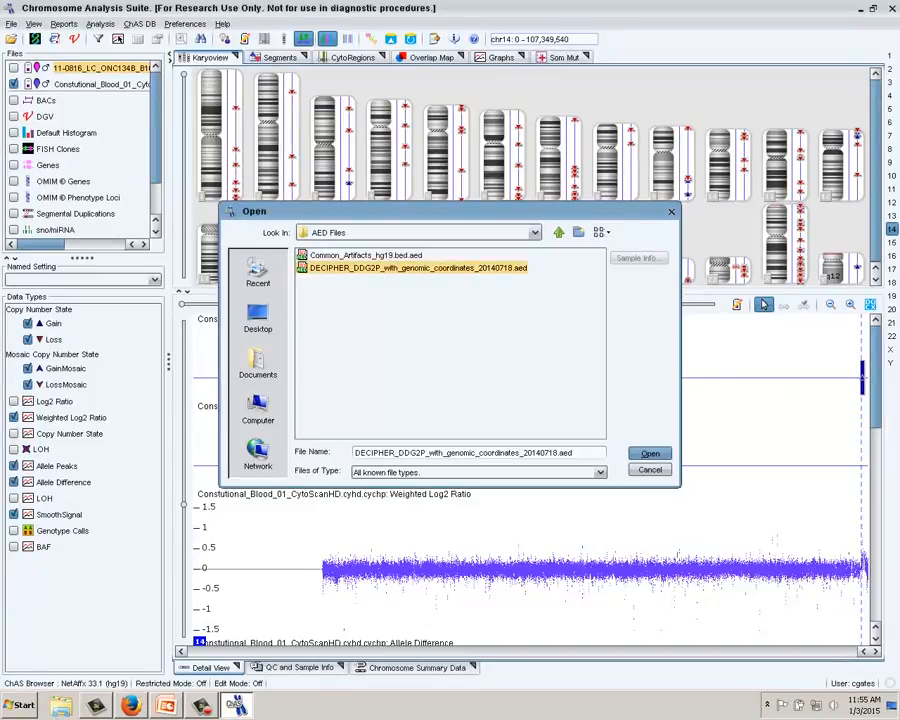
left_click(366, 255, "ctrl")
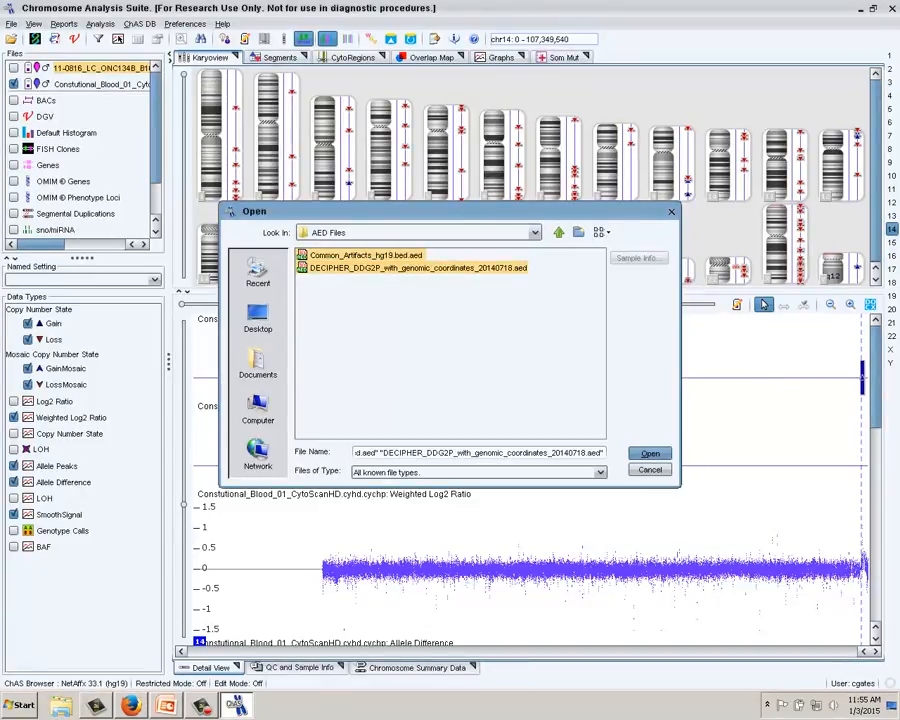
key("Return")
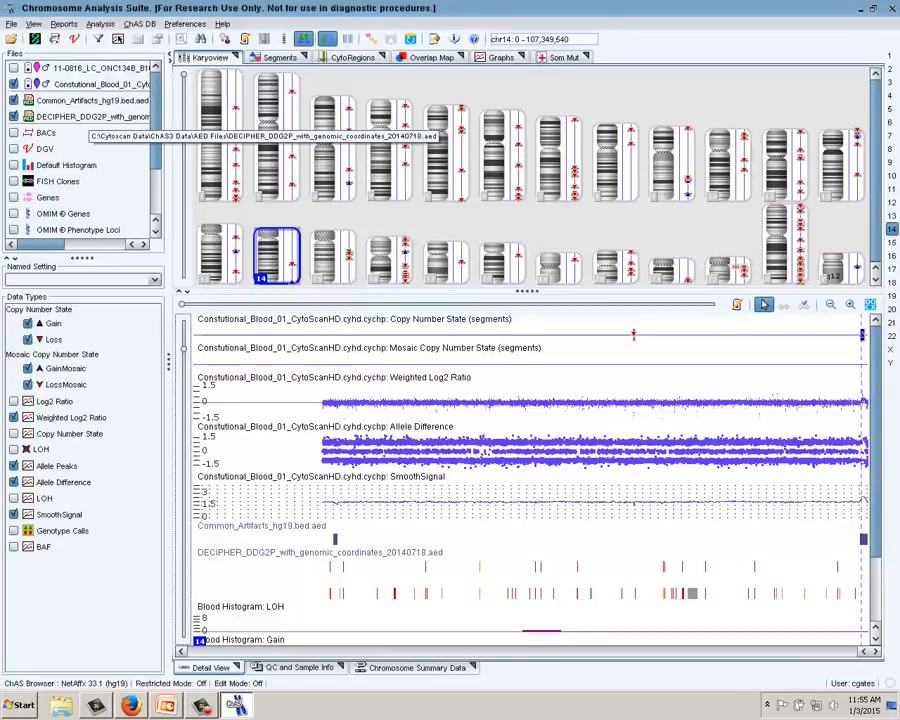
- Set the DECIPHER_DDG2P file as CytoRegions and the Common_Artifacts_hg19 file as the Overlap Map
right_click(90, 117)
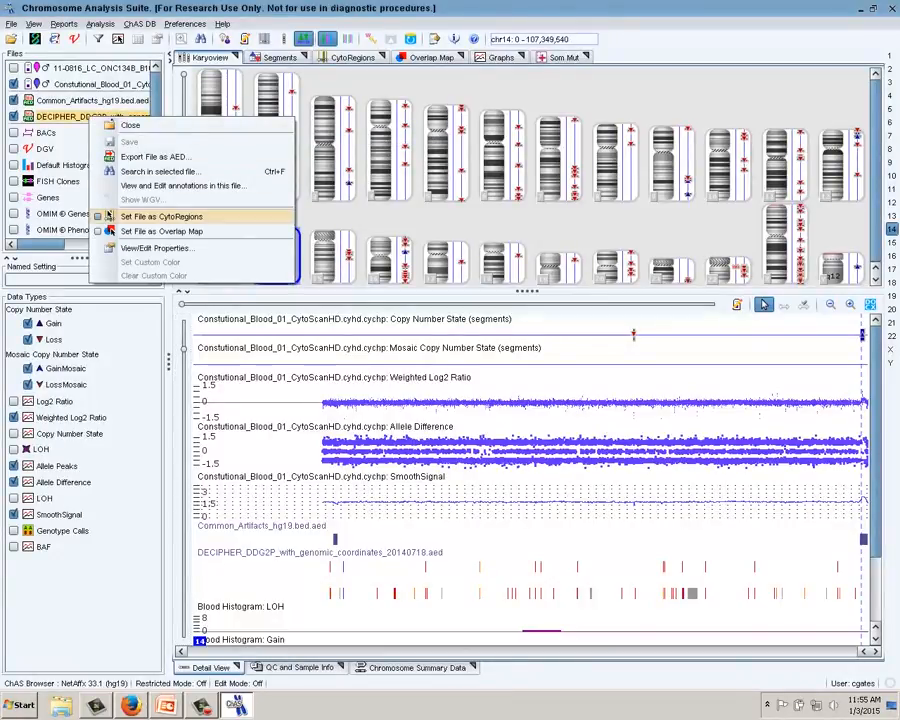
left_click(150, 216)
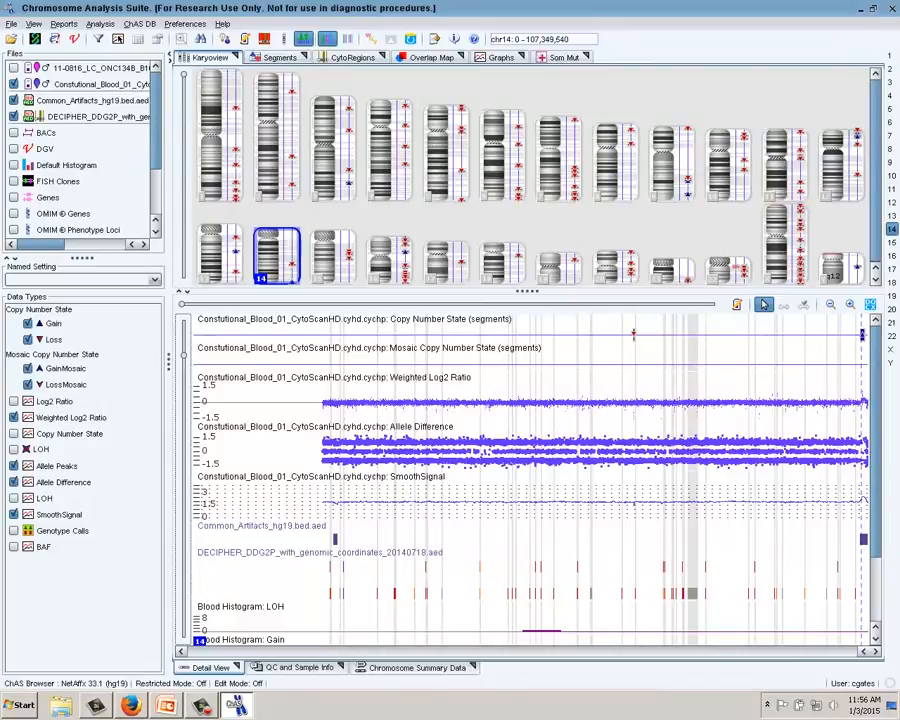
right_click(82, 100)
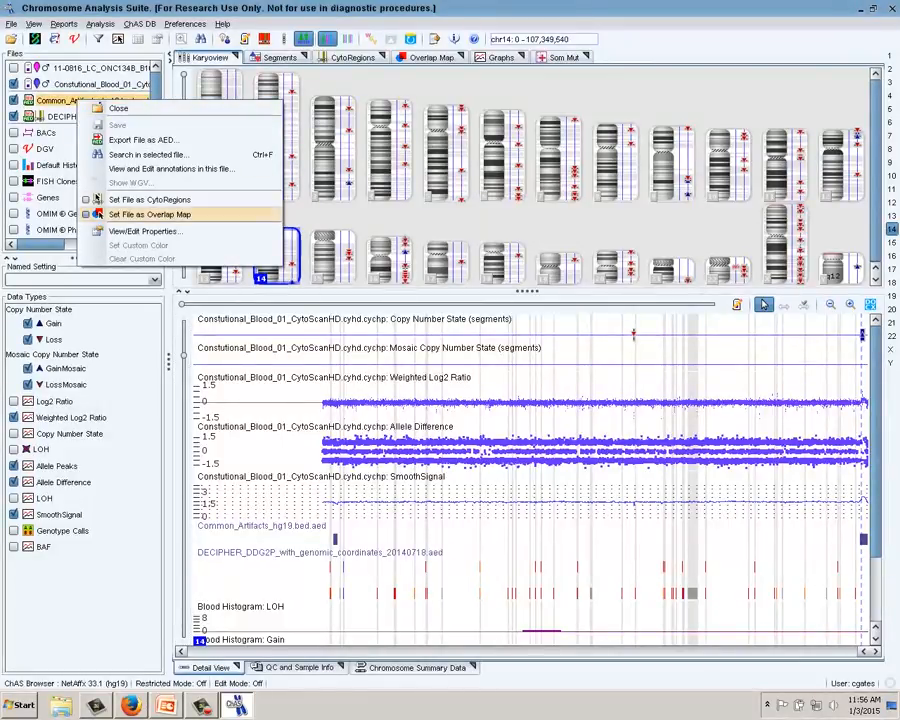
left_click(150, 214)
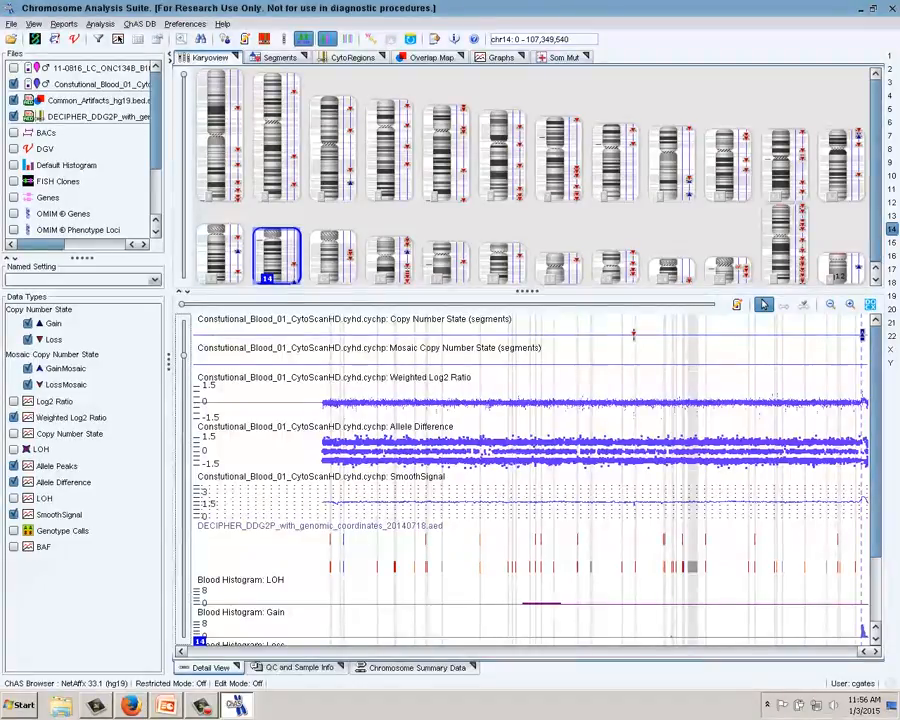
- In the Constutional_Blood_01_CytoScanHD file's sample properties, enter the sample ID and set Sample Type to Blood (constitutional)
left_click_drag(82, 258, 82, 331)
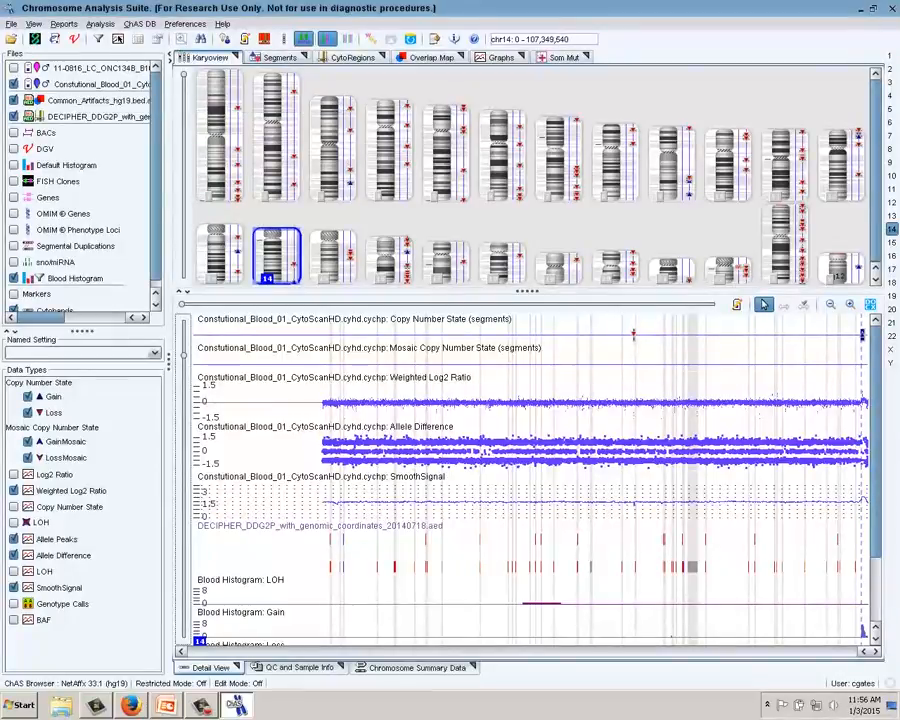
right_click(76, 85)
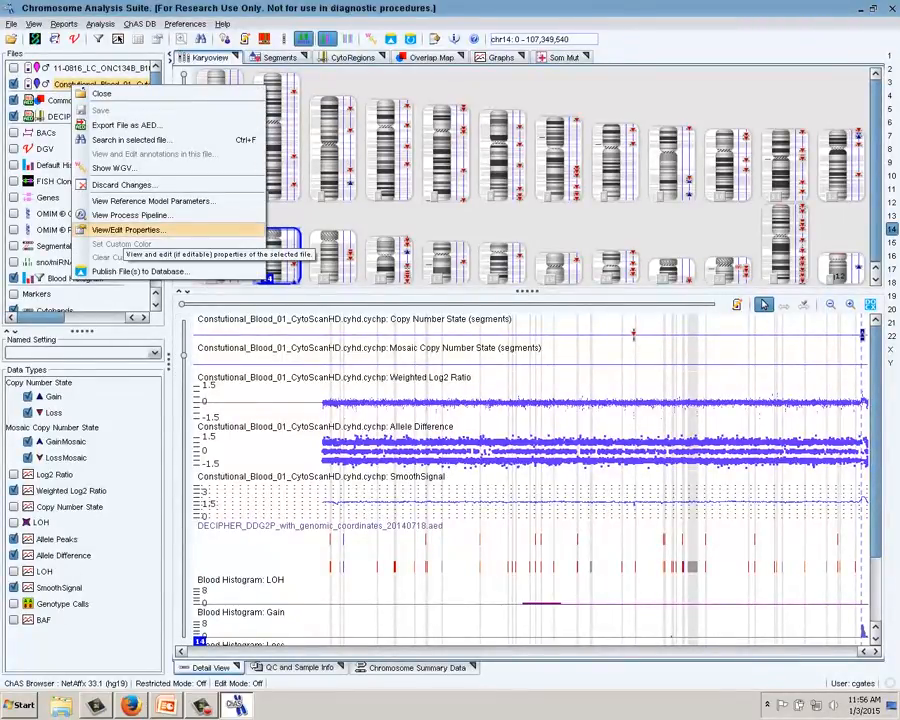
left_click(128, 230)
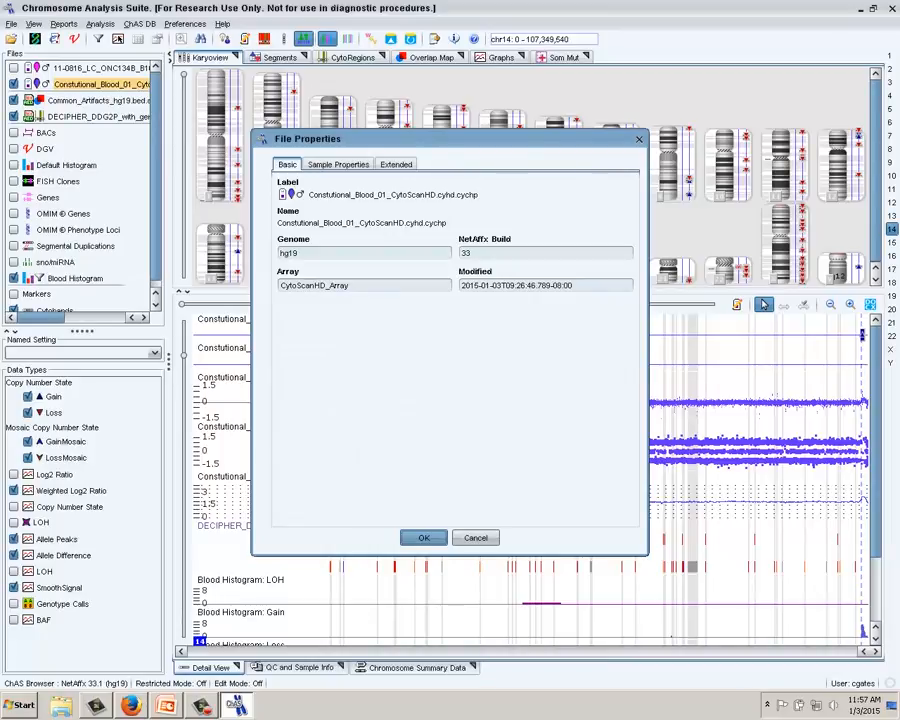
left_click(338, 164)
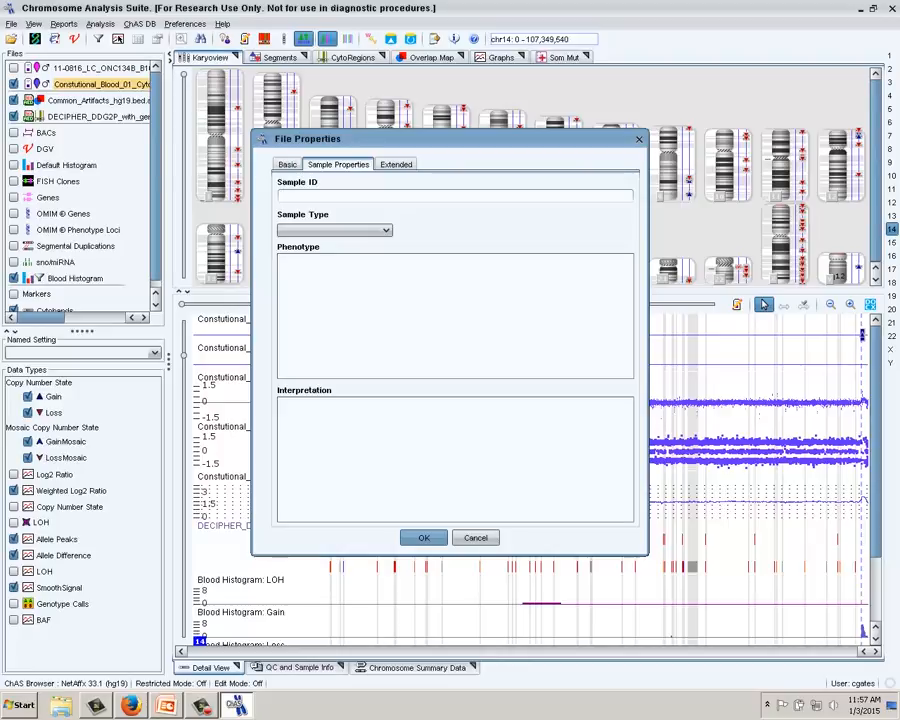
type("555555")
left_click(385, 230)
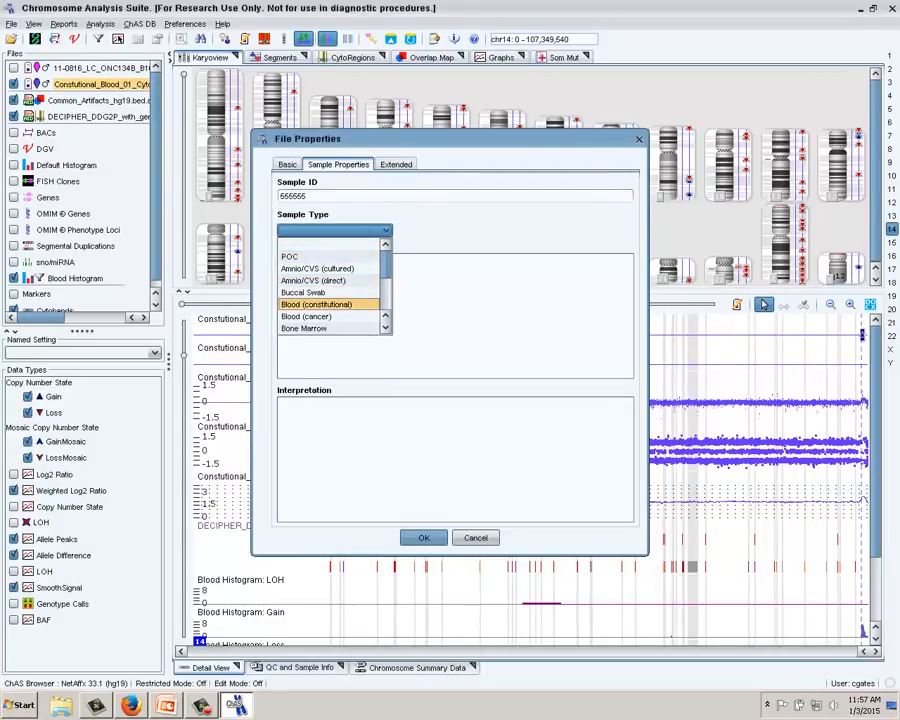
left_click(316, 304)
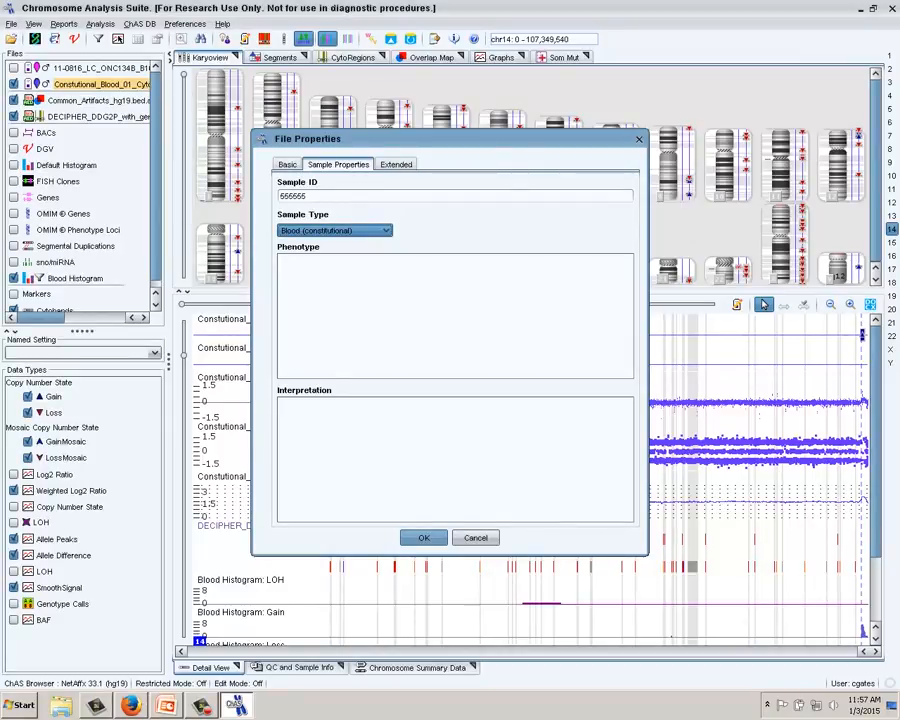
- Enter microcephaly as free text in the sample's Phenotype and add the vocabulary term Cleft lip (craniofacial) on a new line
left_click(280, 259)
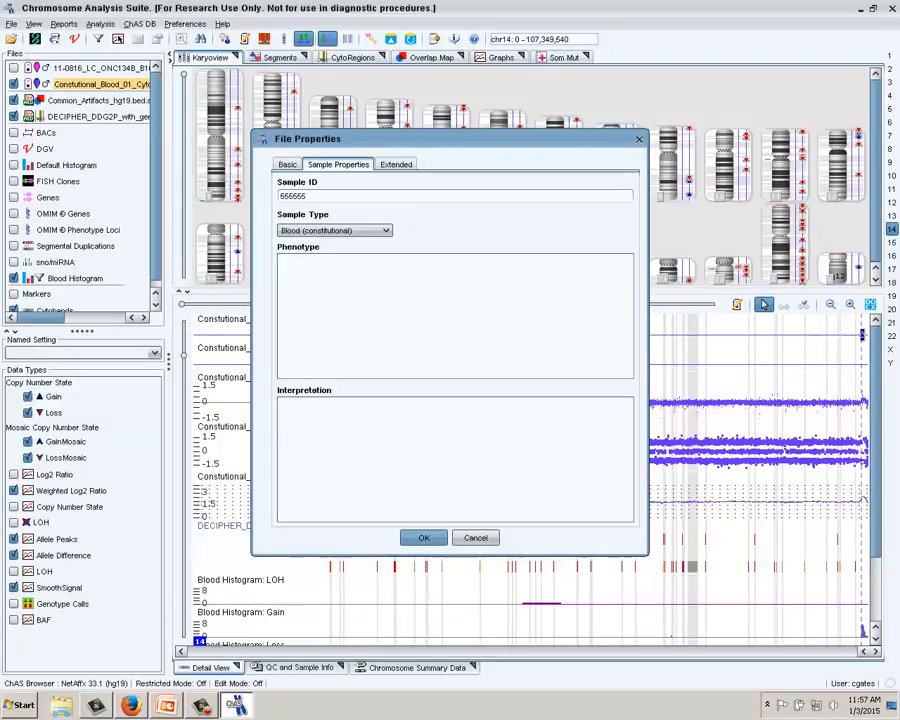
type("microceph")
type("ly")
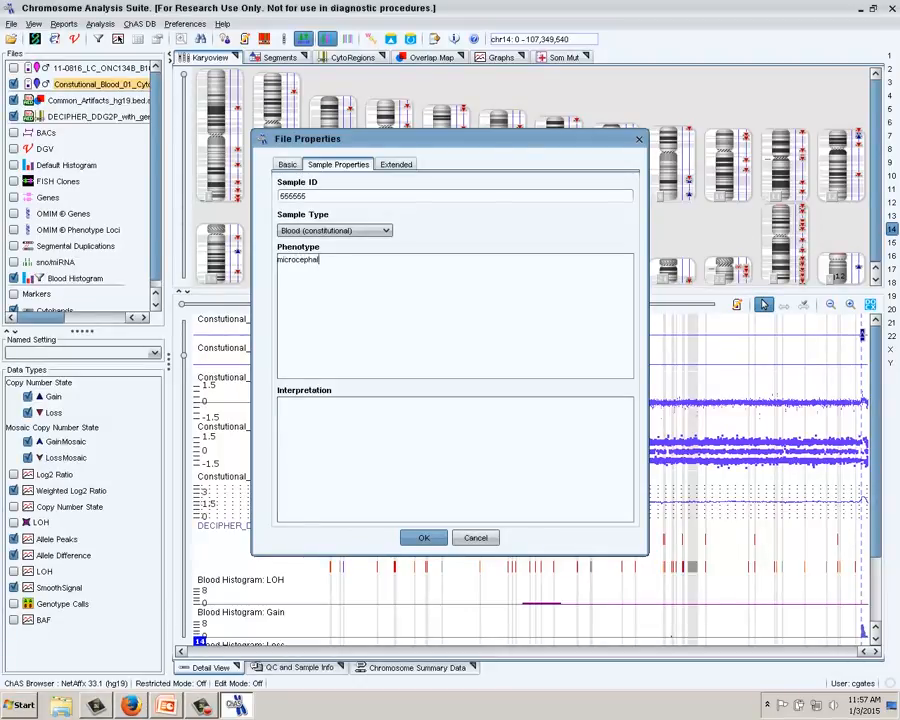
key("Return")
right_click(281, 272)
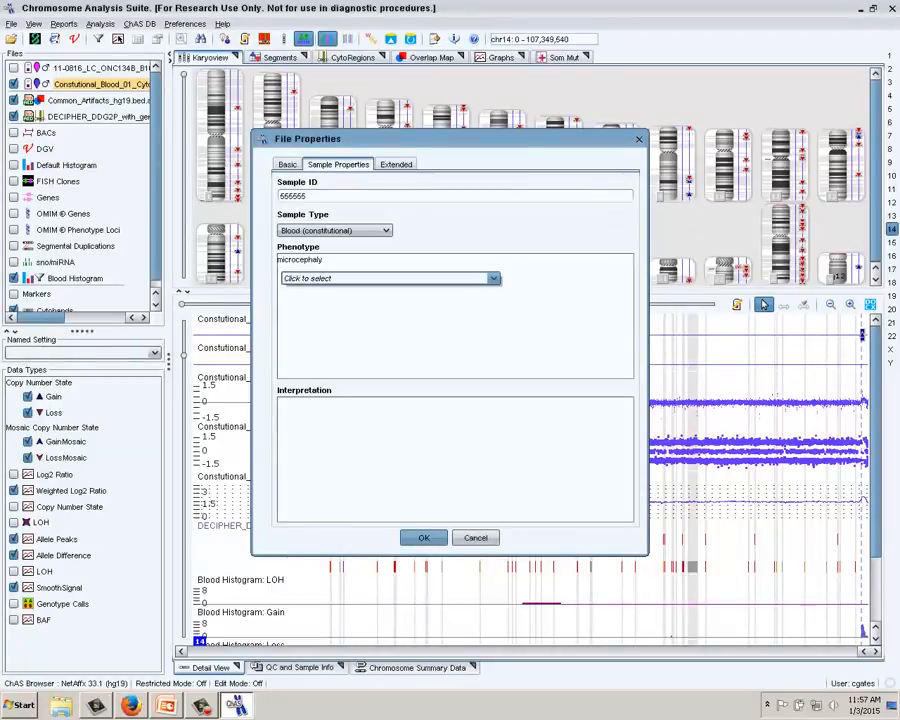
left_click(493, 278)
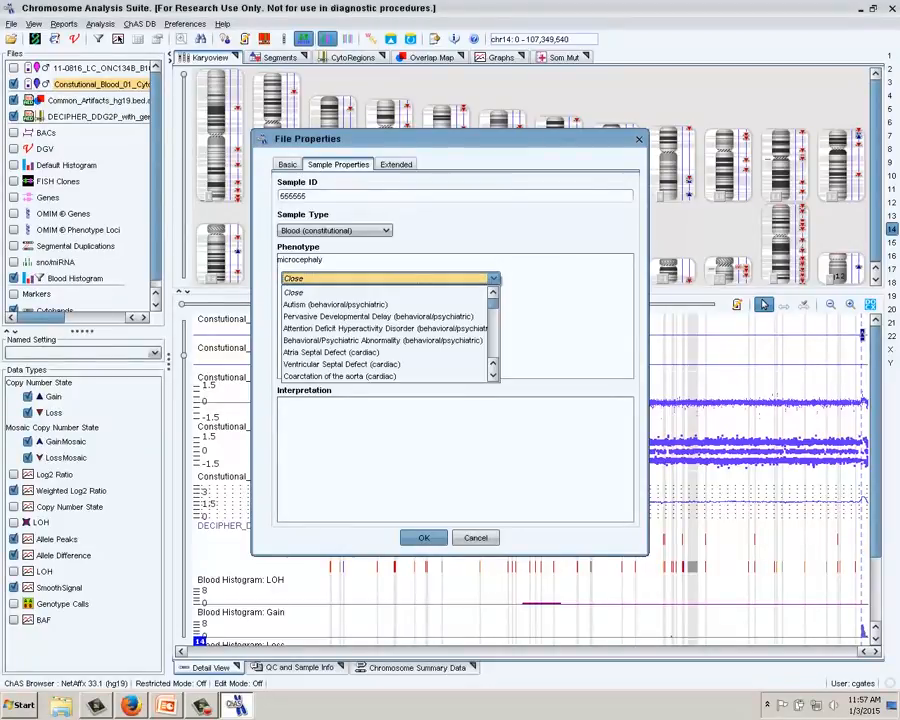
scroll(388, 334, "down", 4)
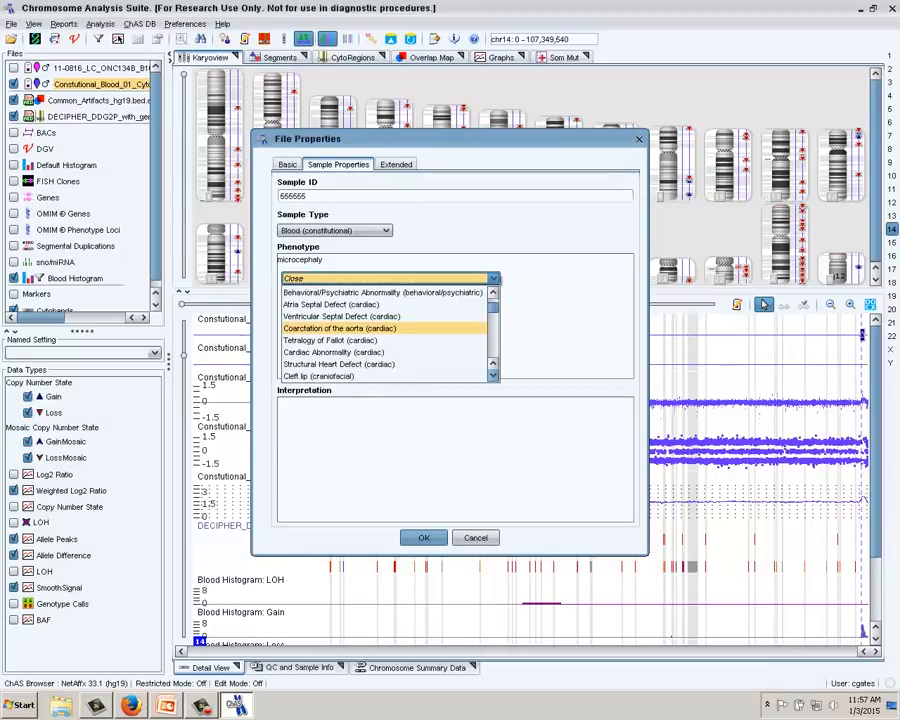
left_click(320, 376)
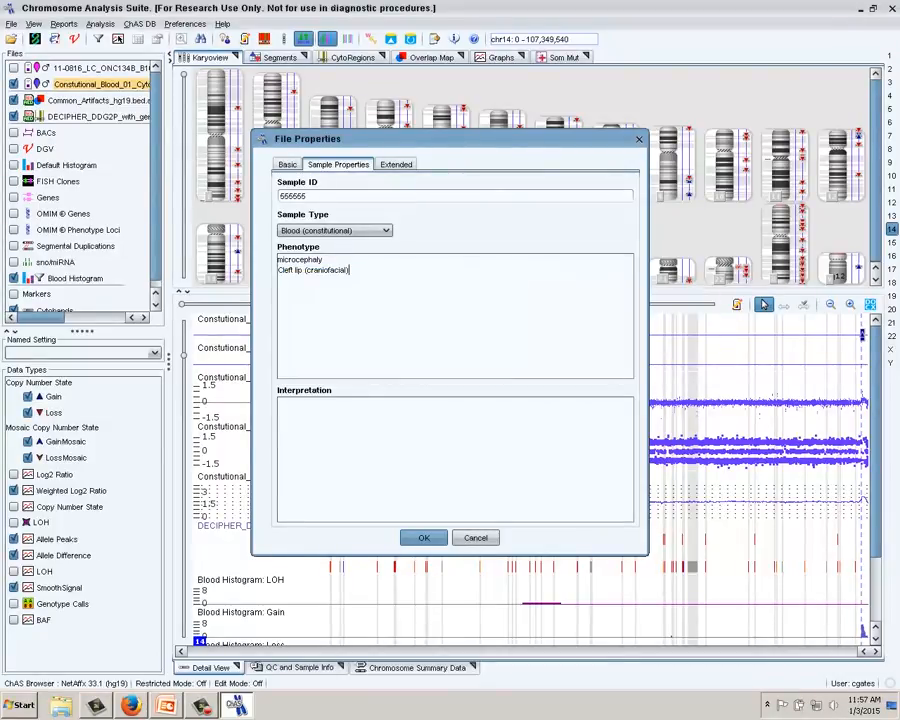
- Add Learning Disability (cognitive/developmental) from the vocabulary on a new Phenotype line and accept the file properties
key("Return")
right_click(280, 282)
left_click(330, 289)
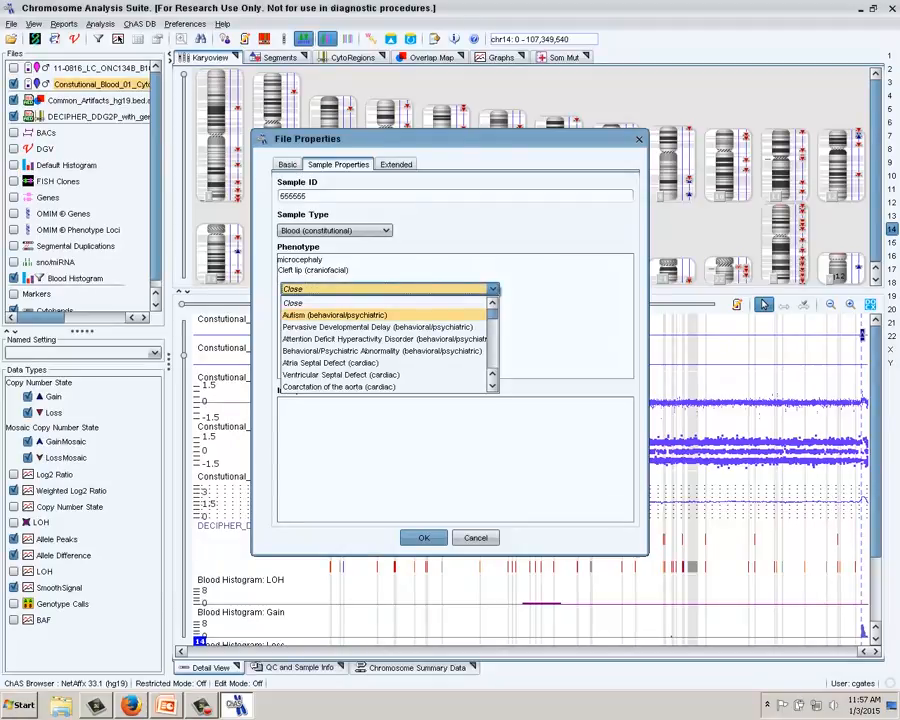
left_click(492, 386)
left_click(492, 386)
left_click(492, 386)
left_click(492, 386)
left_click(492, 386)
left_click(492, 386)
left_click(492, 386)
left_click(492, 386)
left_click(492, 386)
left_click(492, 386)
left_click(492, 386)
left_click(492, 386)
left_click(492, 386)
left_click(492, 386)
left_click(492, 386)
left_click(492, 386)
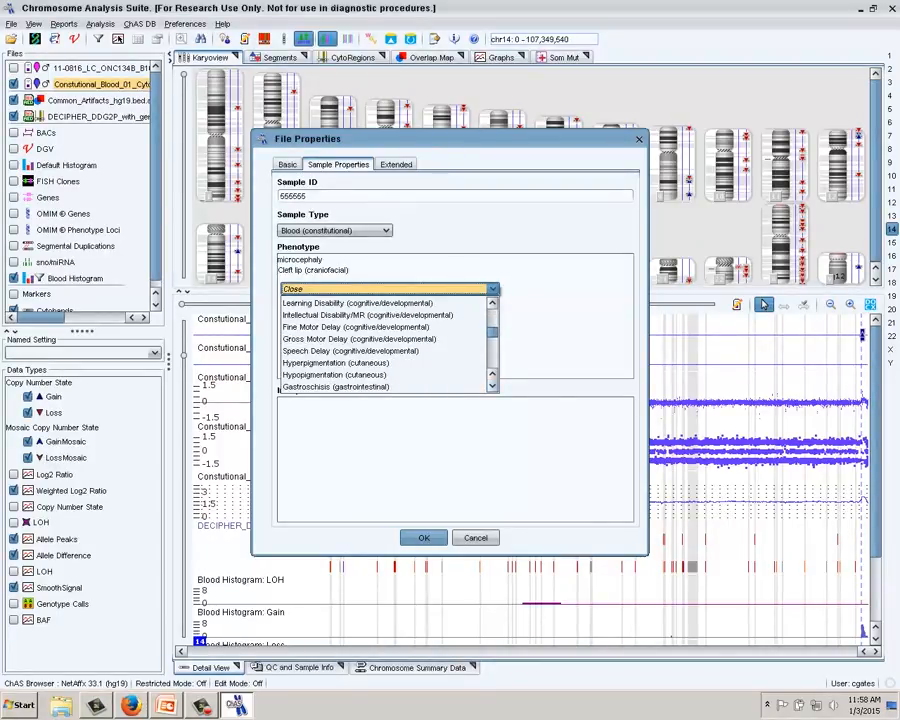
left_click(492, 303)
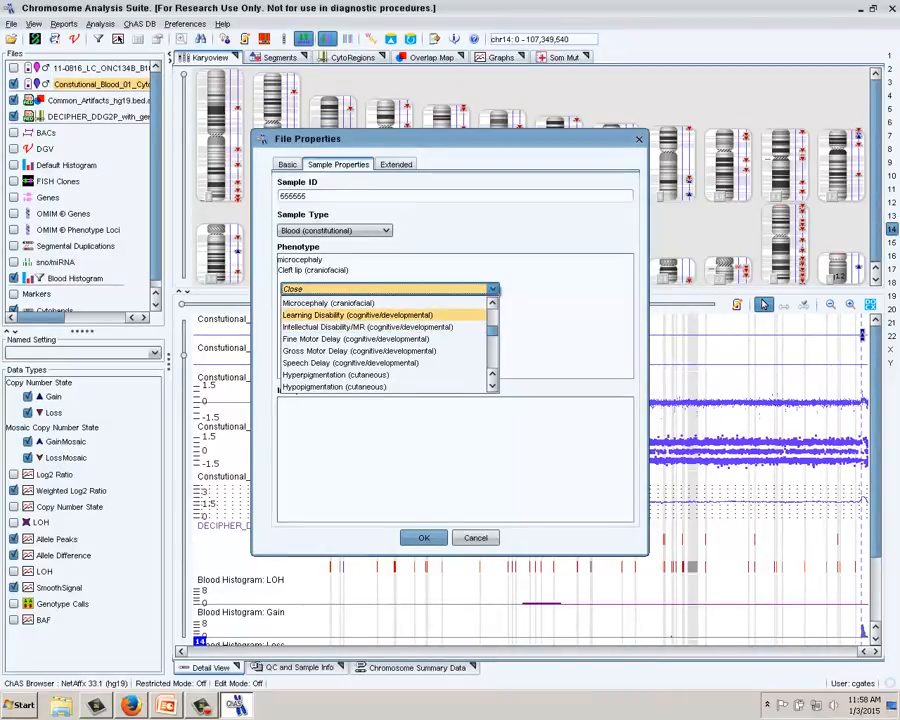
left_click(357, 315)
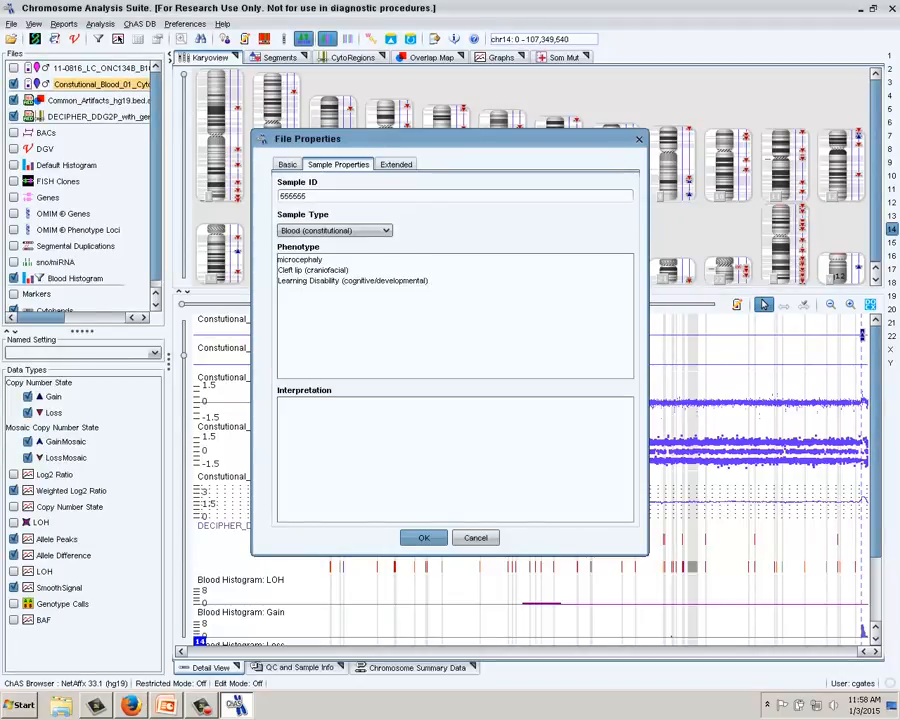
left_click(424, 538)
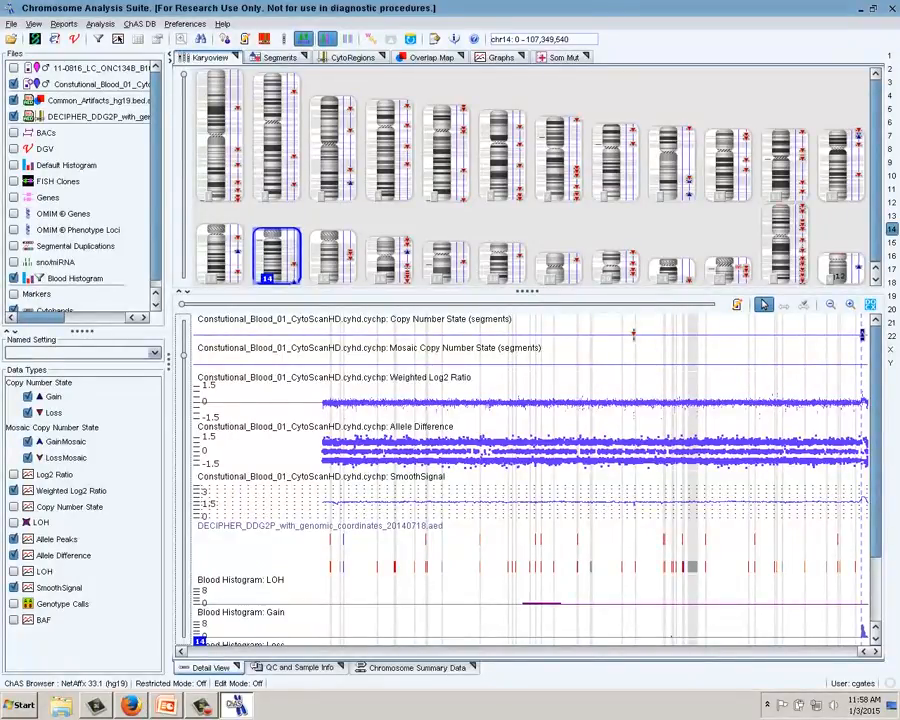
- Apply the My CytoRegions Analysis Settings named setting, show the segments table and exclude the LOH segments
left_click(154, 353)
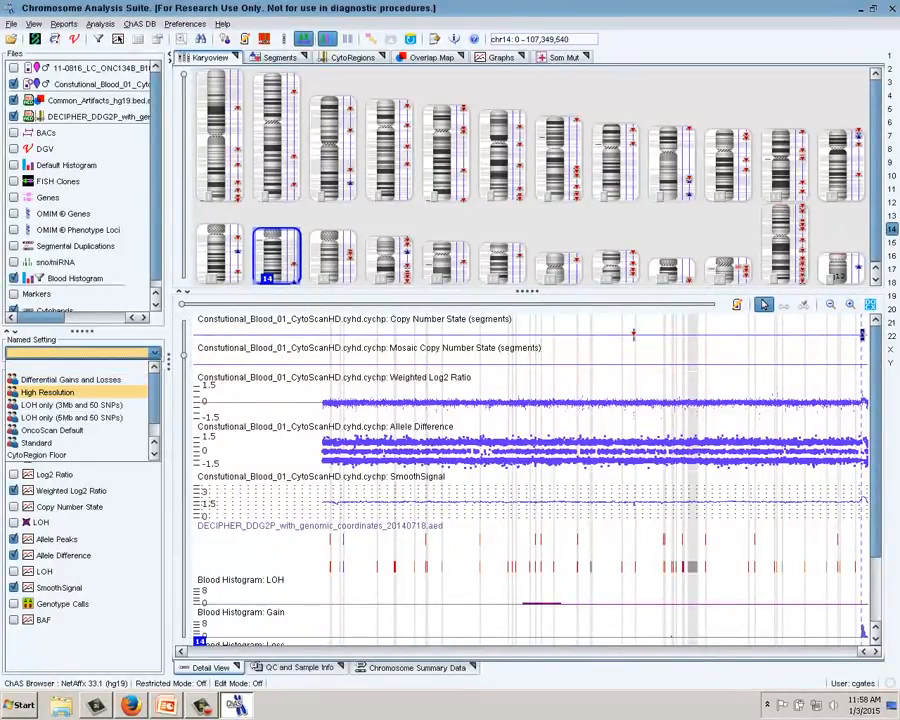
left_click(154, 455)
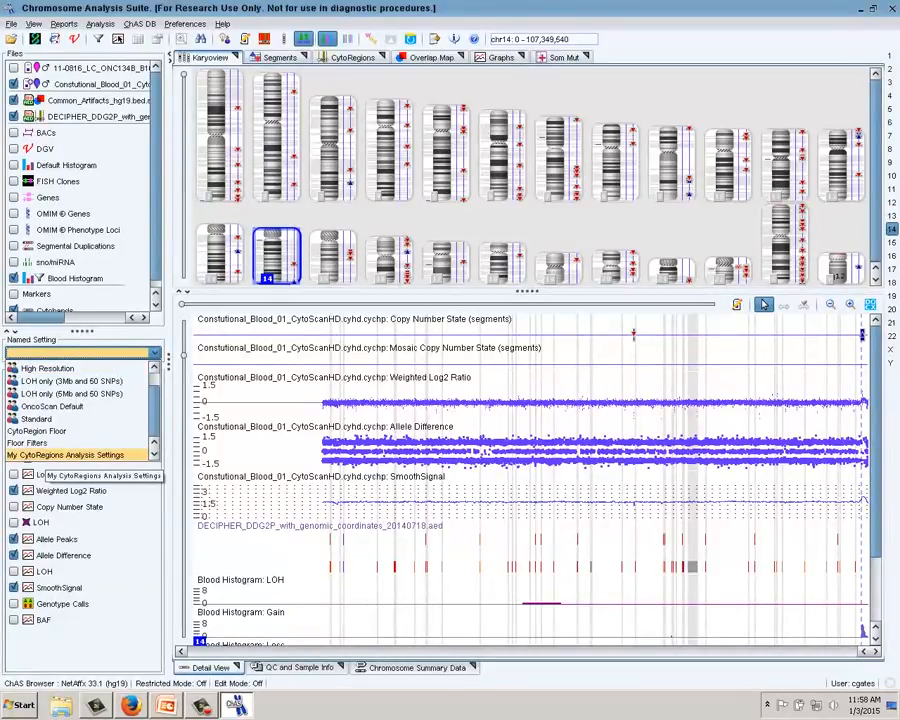
left_click(65, 455)
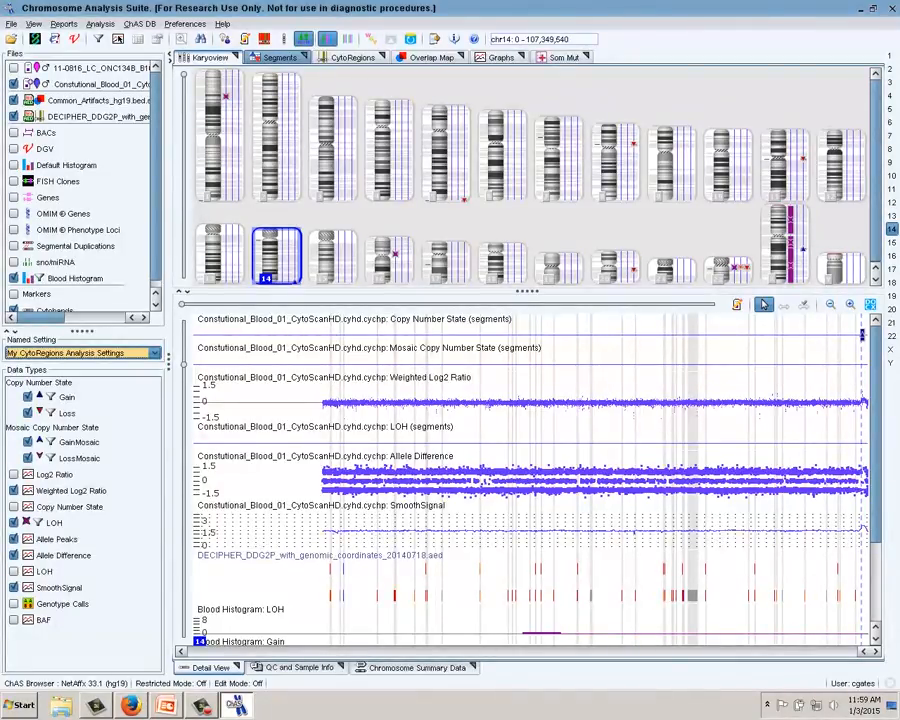
left_click(280, 57)
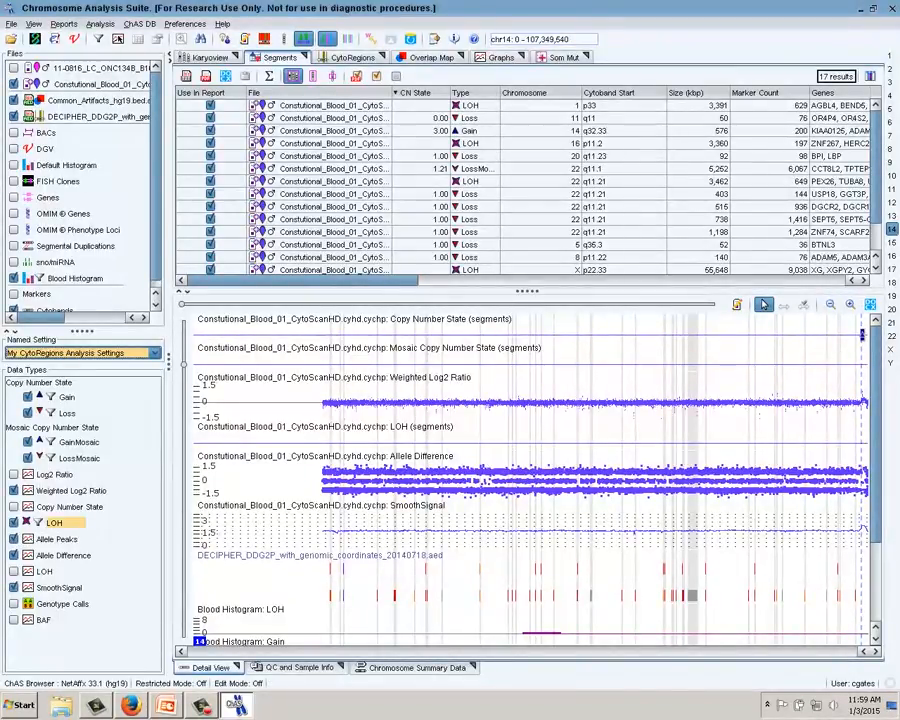
left_click(14, 523)
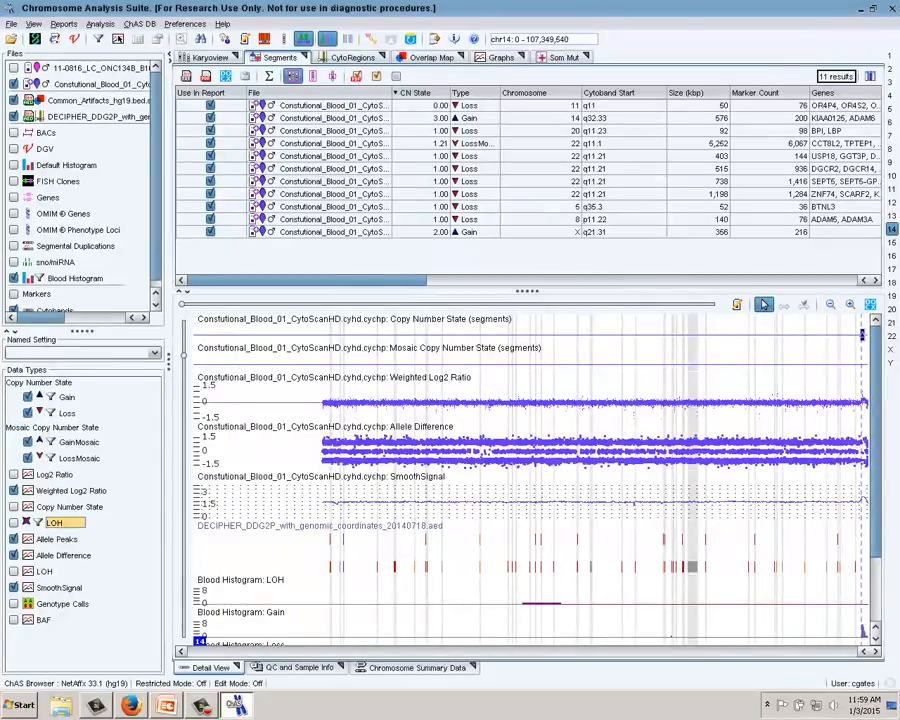
- Review the segments table's annotation, Overlap Map and database count columns, along with the list of selectable columns
left_click_drag(307, 281, 377, 281)
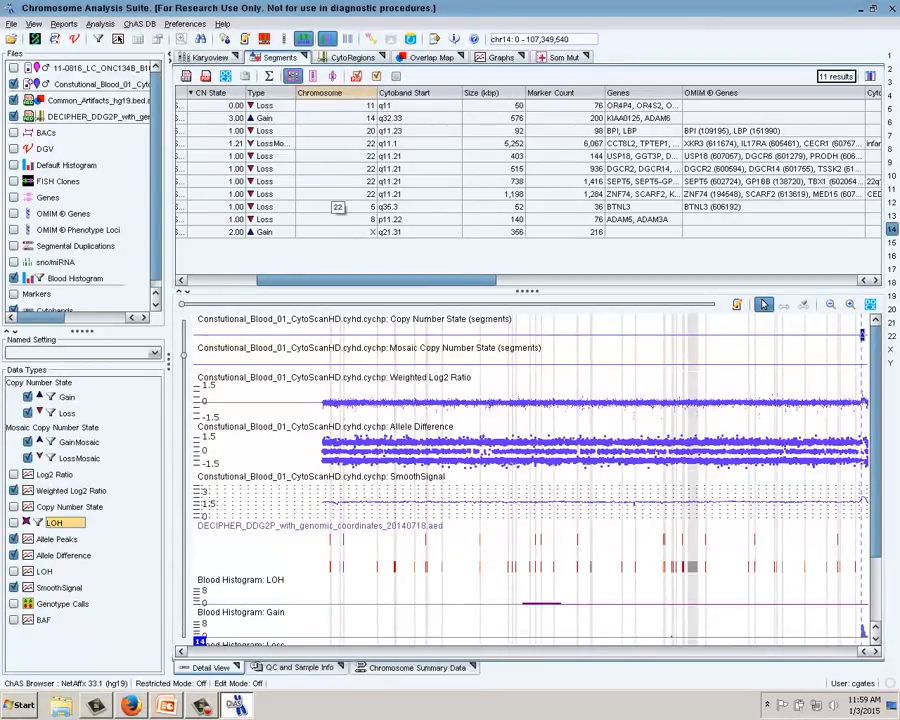
left_click_drag(377, 281, 607, 281)
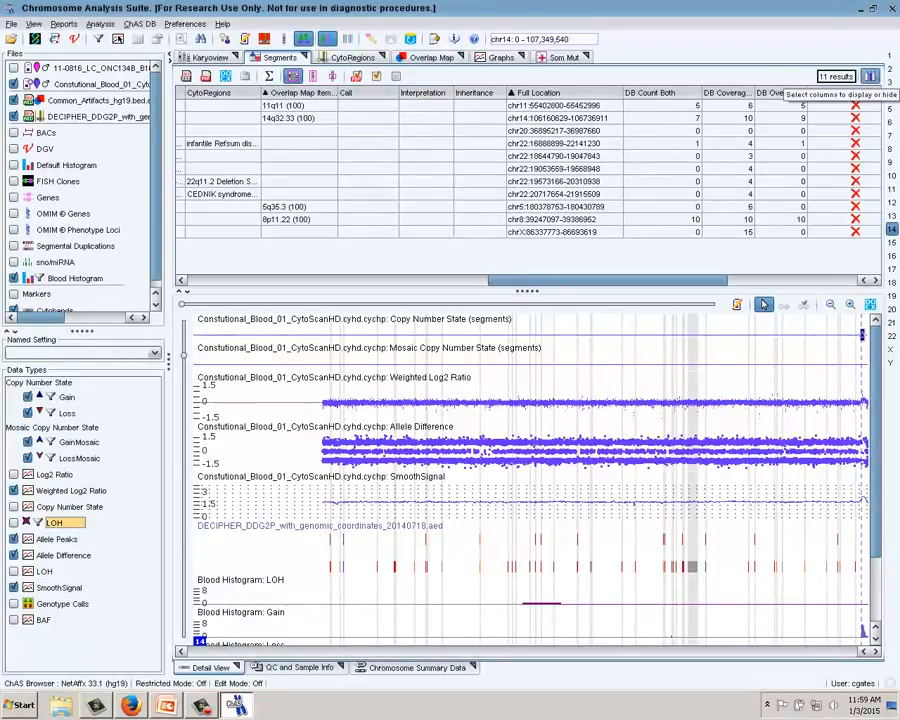
left_click(869, 77)
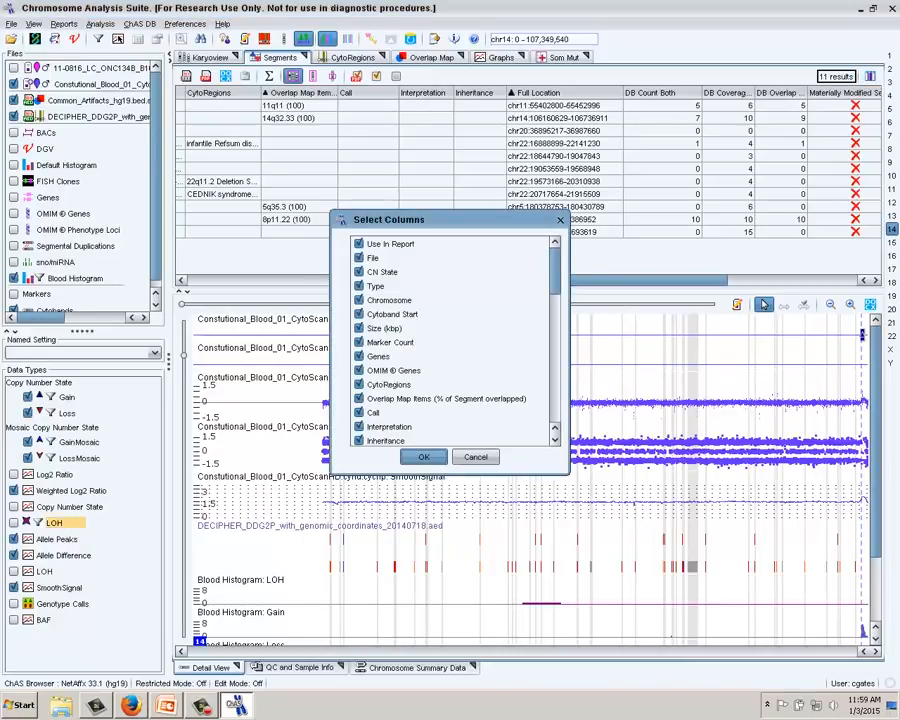
scroll(452, 340, "down", 15)
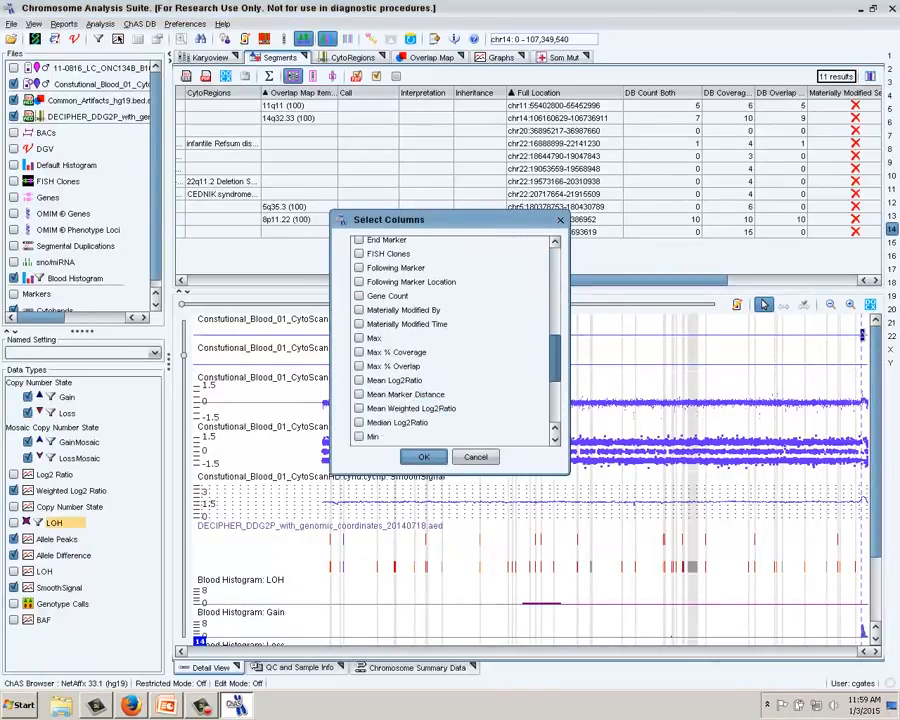
scroll(452, 340, "up", 3)
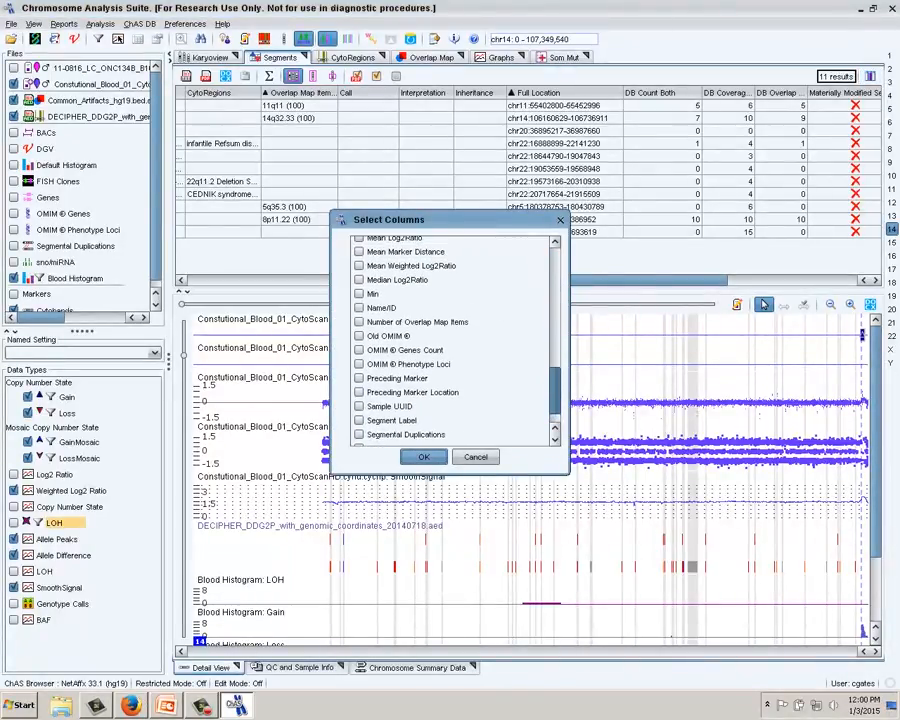
left_click(474, 457)
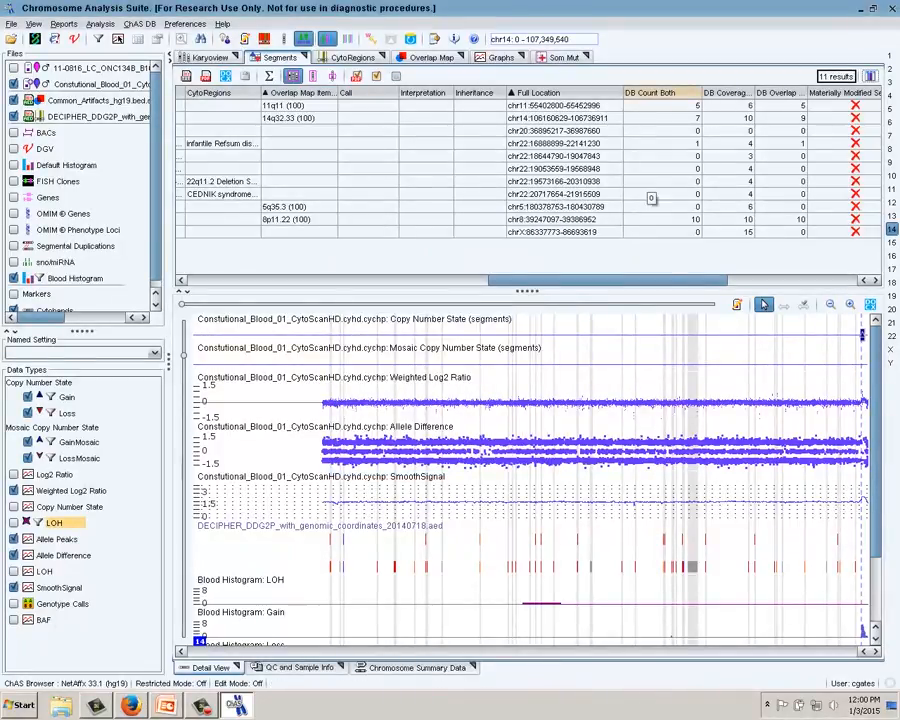
left_click_drag(781, 93, 745, 93)
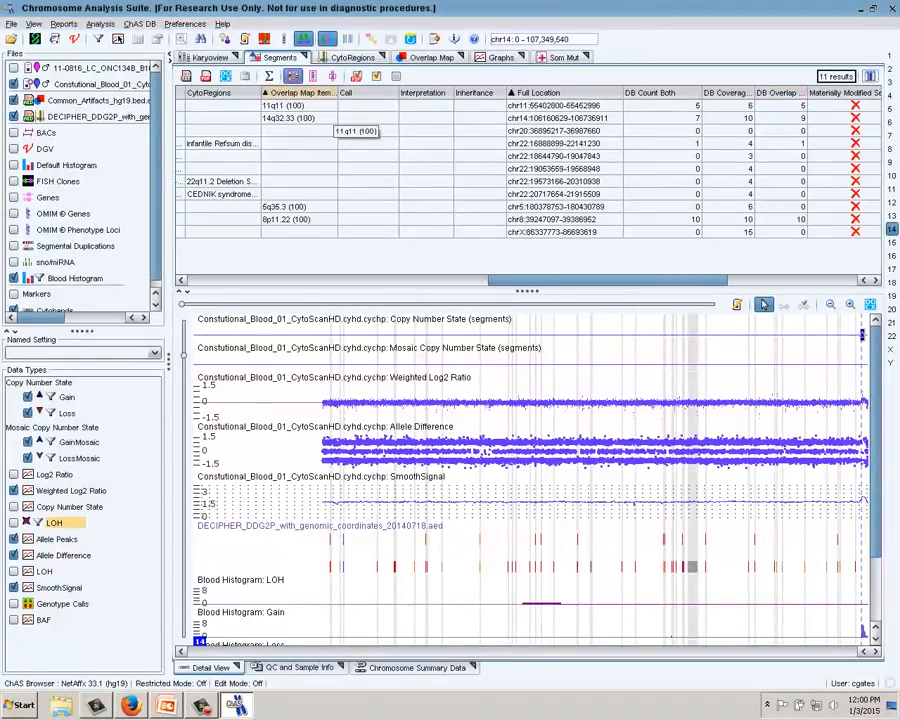
- Zoom to the 11q11 loss segment on chromosome 11 and examine its details and the Blood Histogram Loss track
double_click(320, 106)
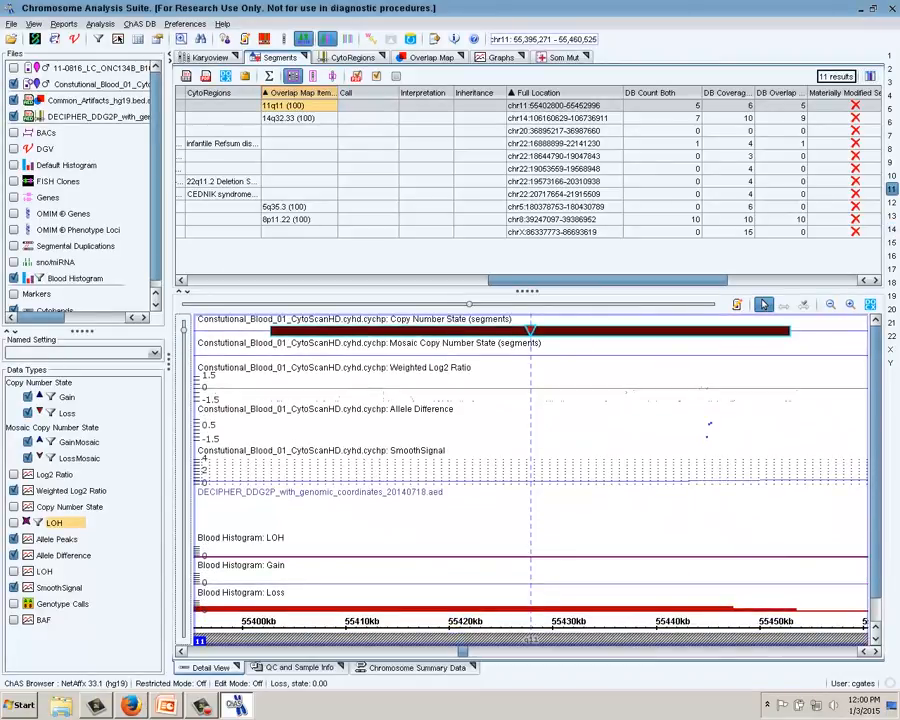
mouse_move(530, 331)
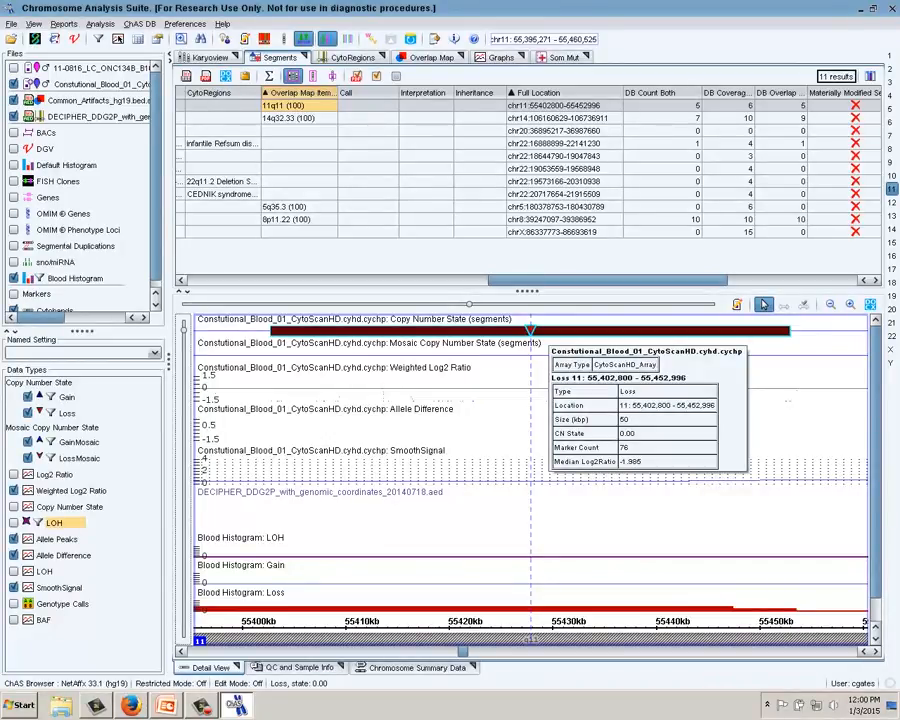
mouse_move(478, 600)
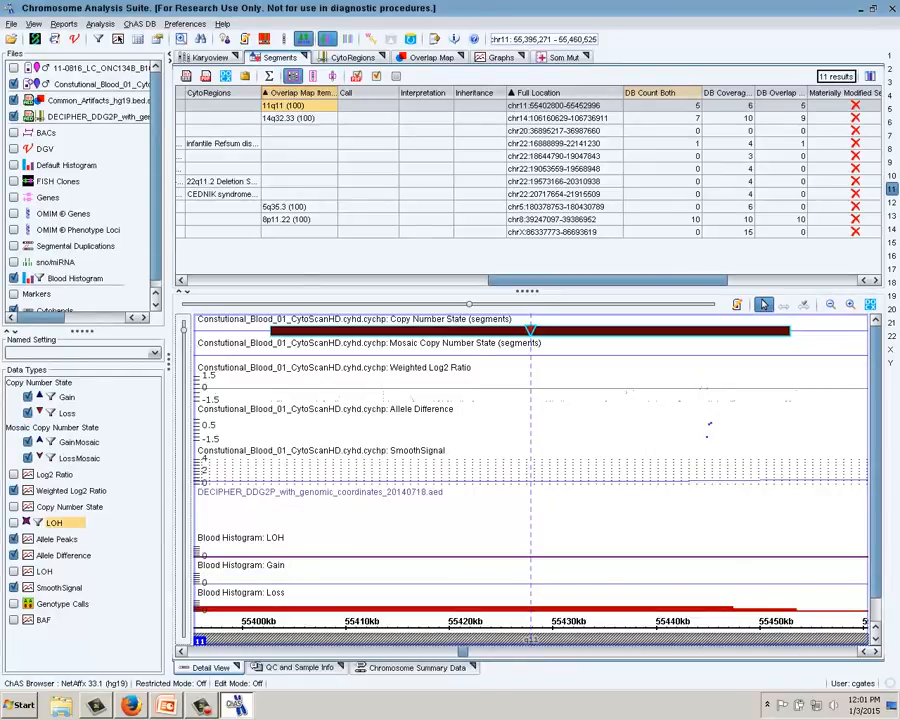
right_click(664, 105)
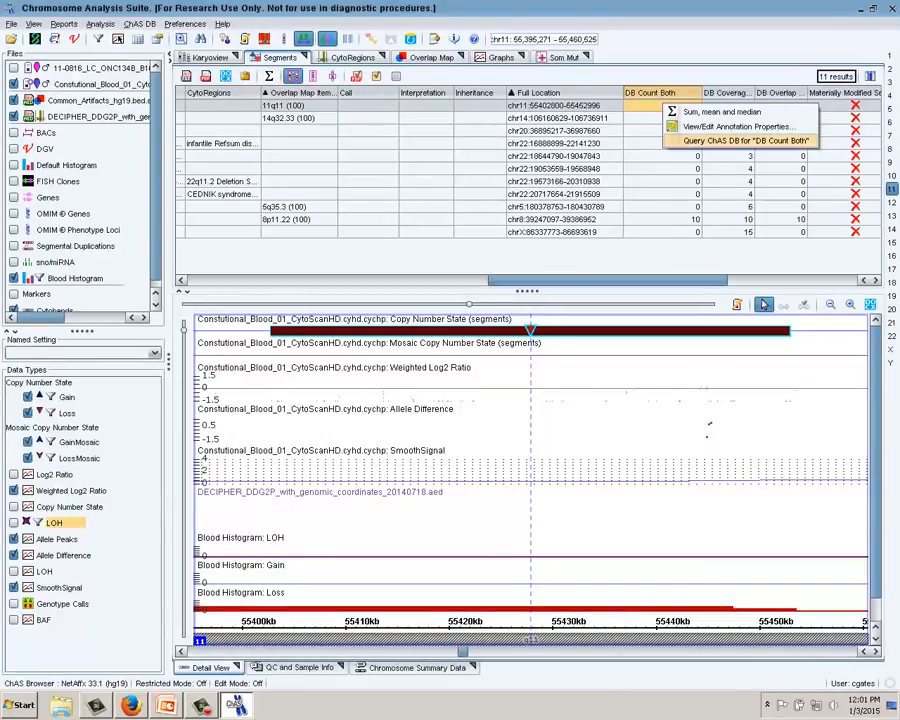
left_click(745, 140)
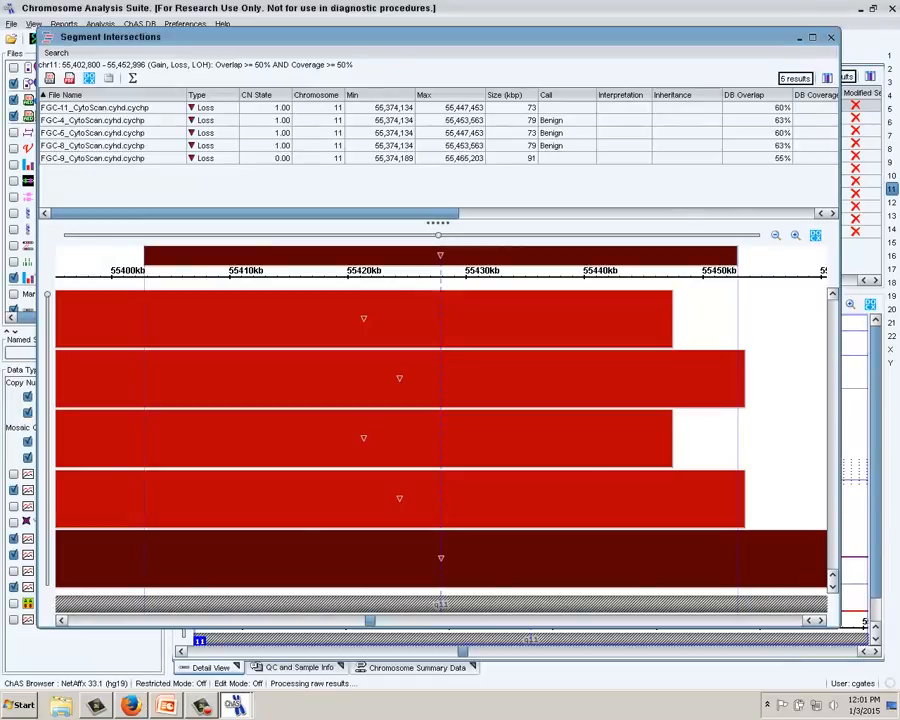
left_click_drag(362, 235, 410, 235)
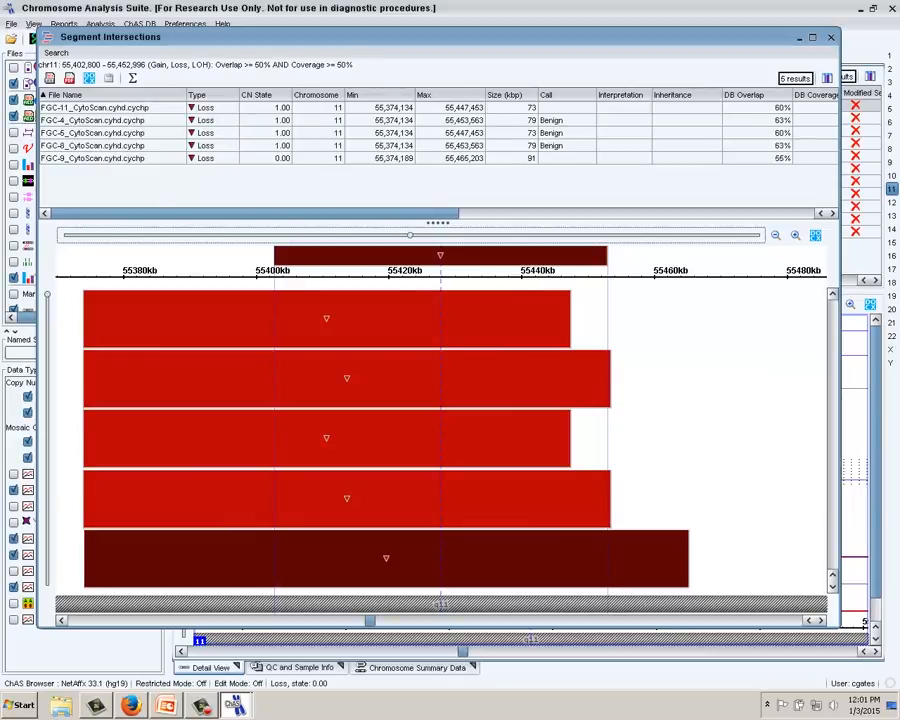
- Examine the queried chr11 segment's details, the intersecting segments, and the sample type, phenotype and sample interpretation columns
mouse_move(334, 255)
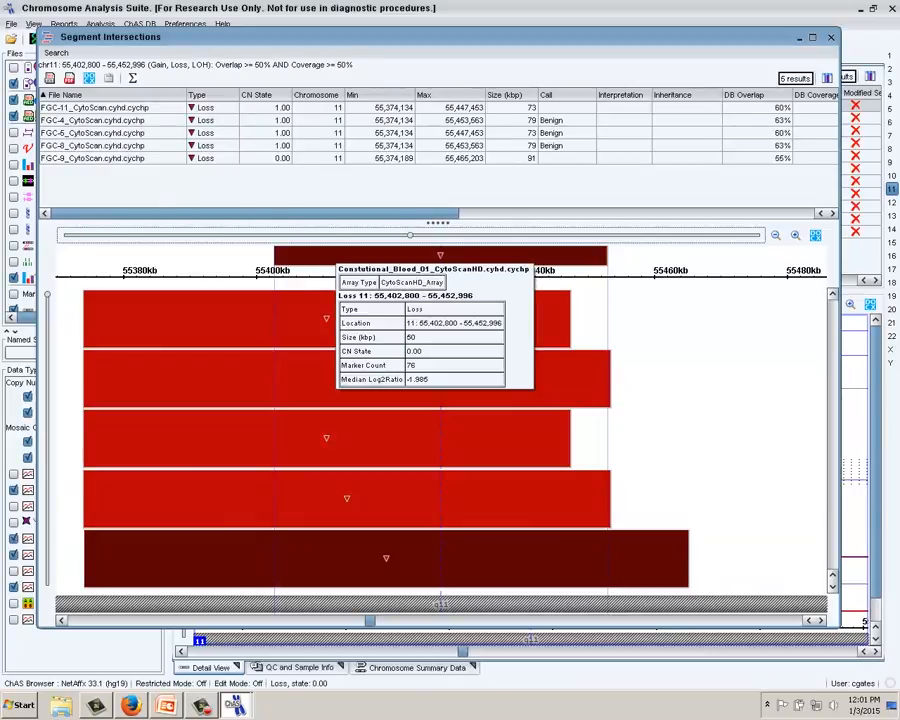
mouse_move(287, 537)
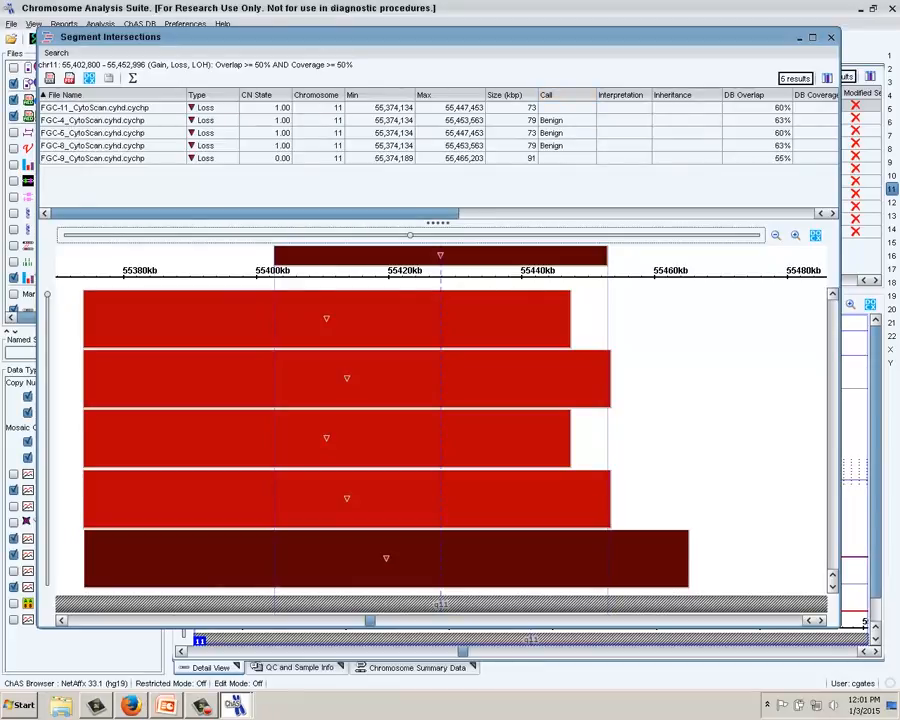
left_click_drag(370, 213, 496, 213)
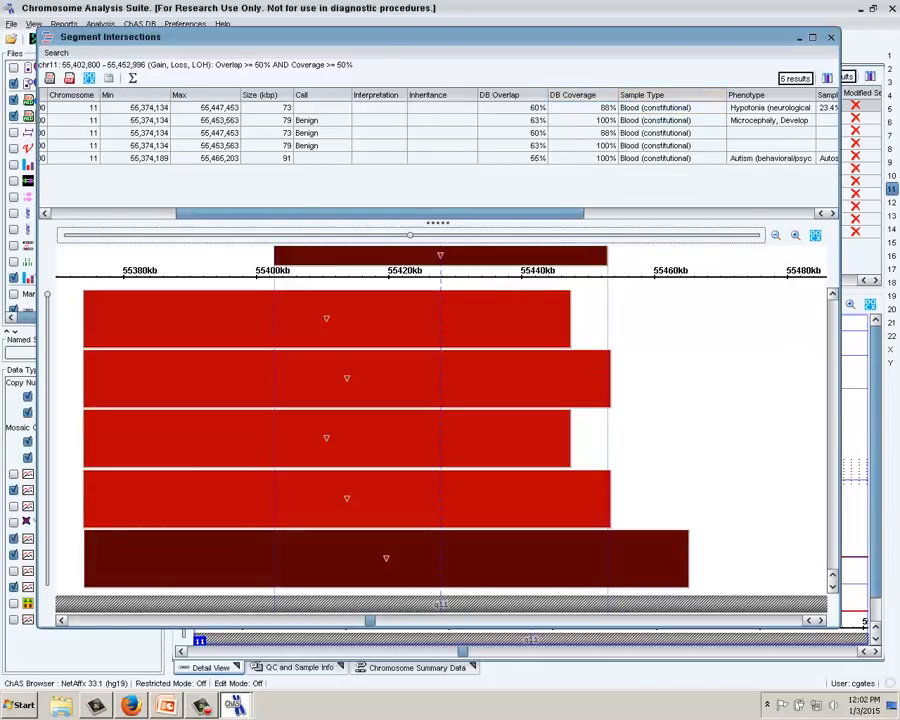
scroll(668, 130, "right", 5)
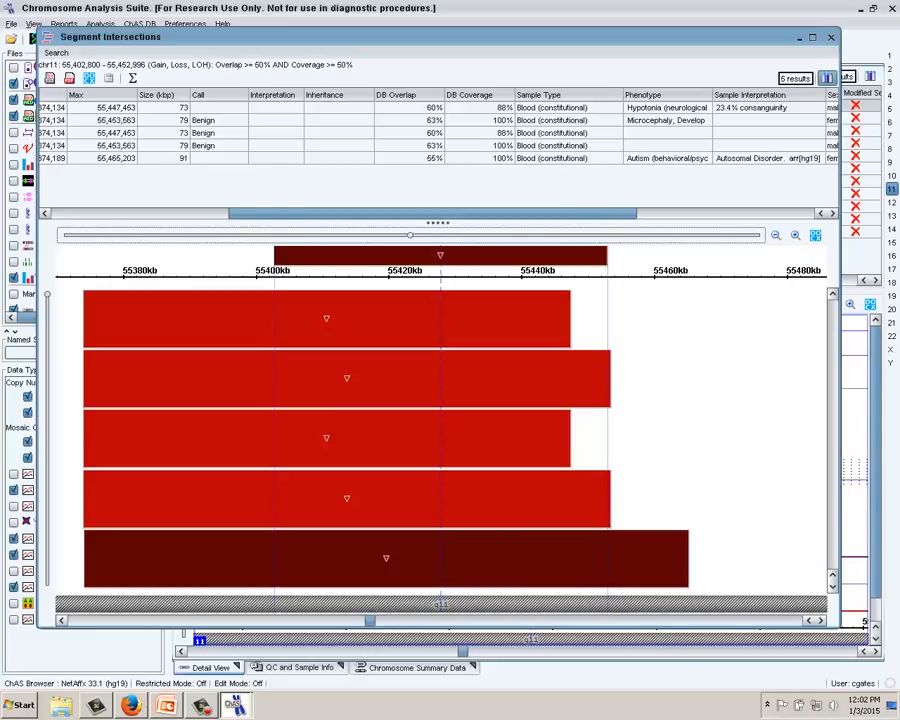
- Add the CytoRegions column to the Segment Intersections table, review the table and close the window
left_click(826, 77)
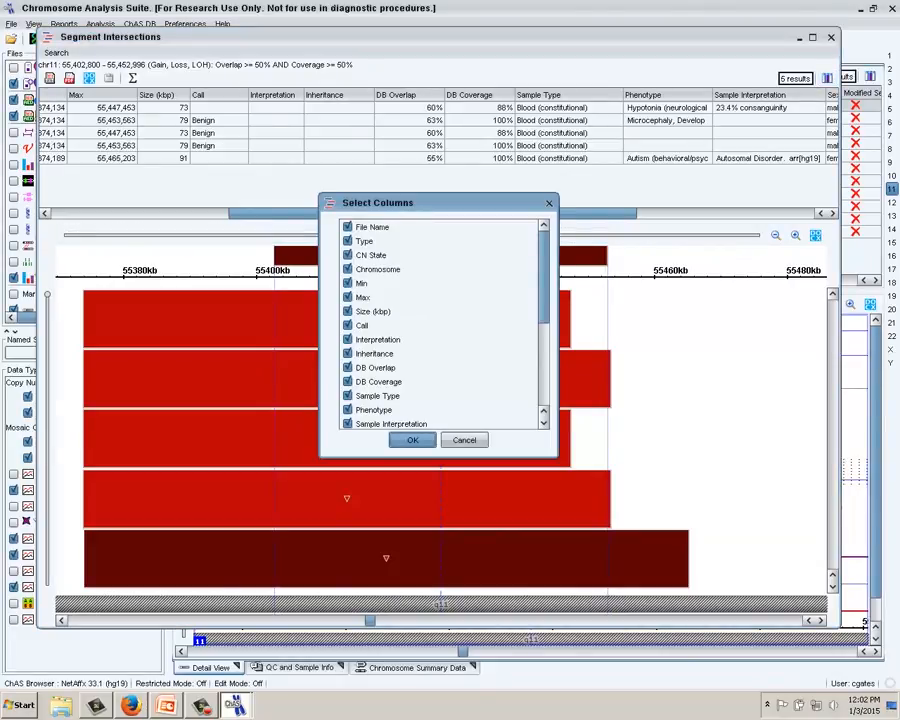
scroll(443, 325, "down", 4)
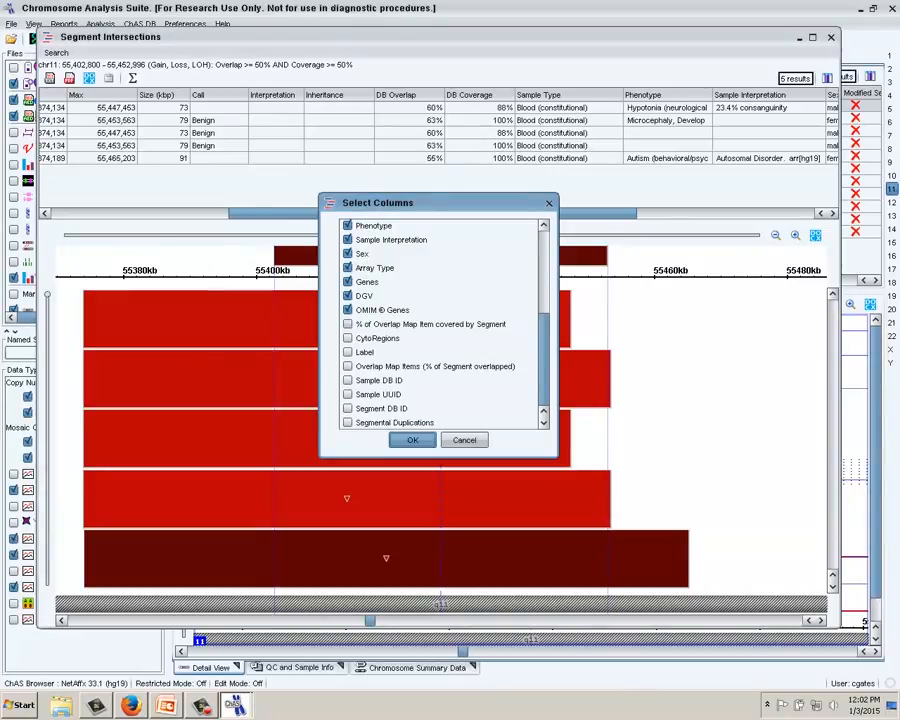
left_click(348, 338)
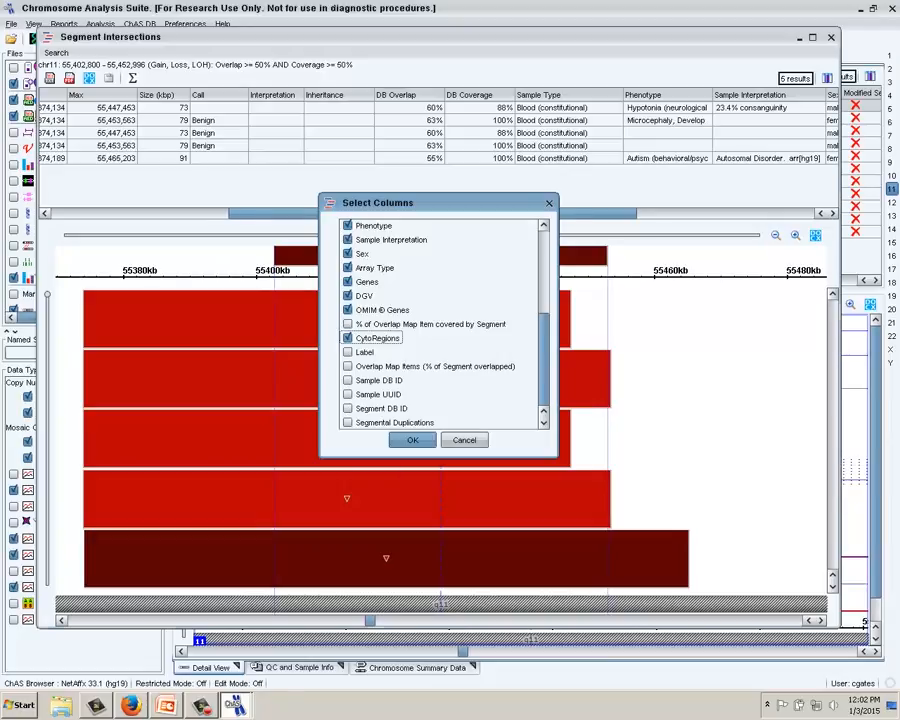
left_click(412, 440)
left_click_drag(480, 213, 396, 213)
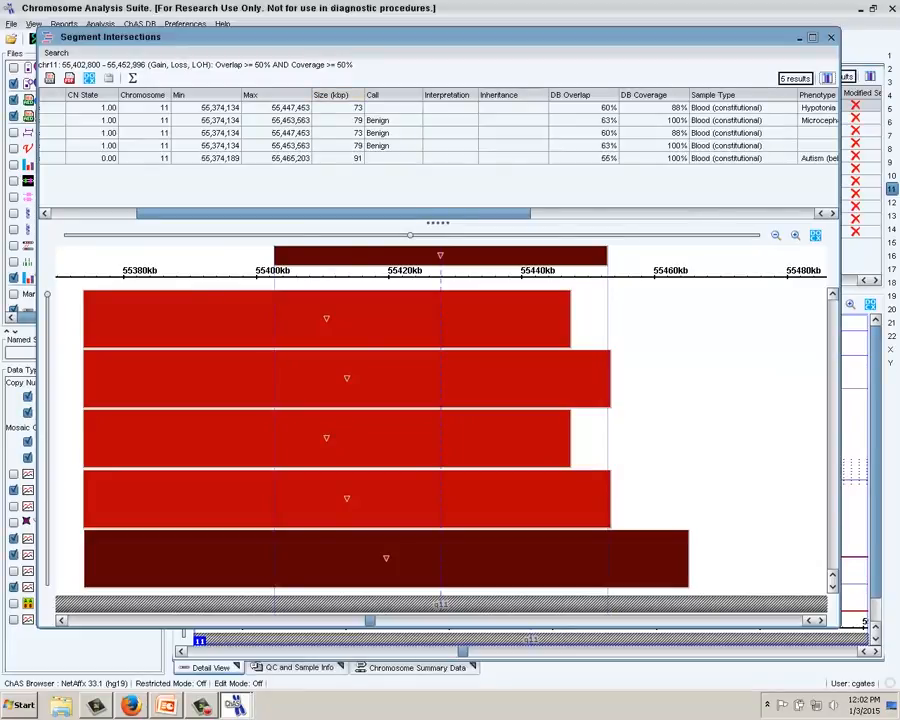
left_click(831, 37)
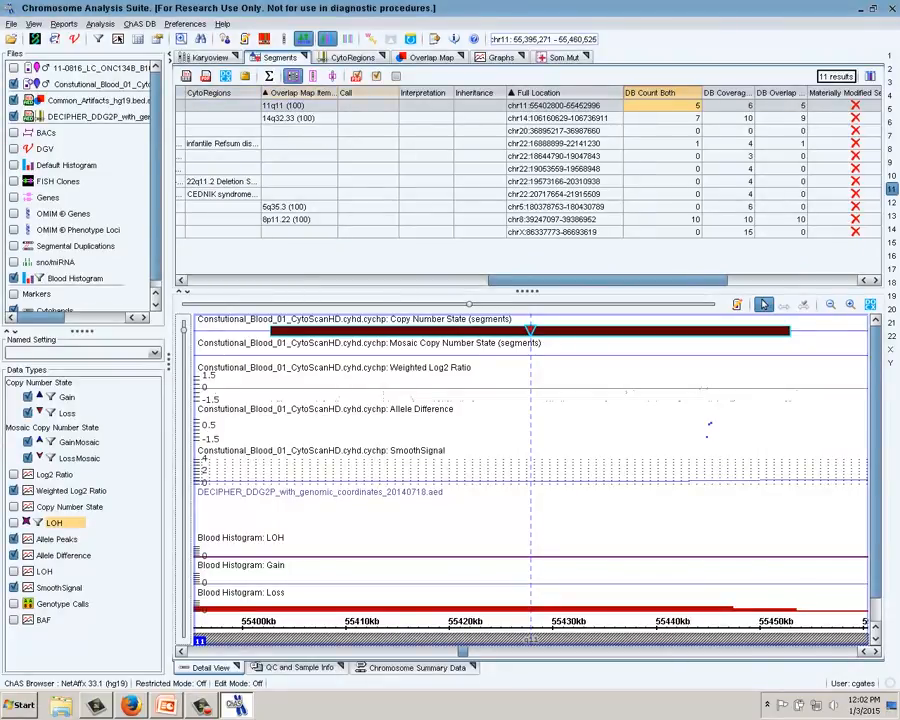
left_click(368, 106)
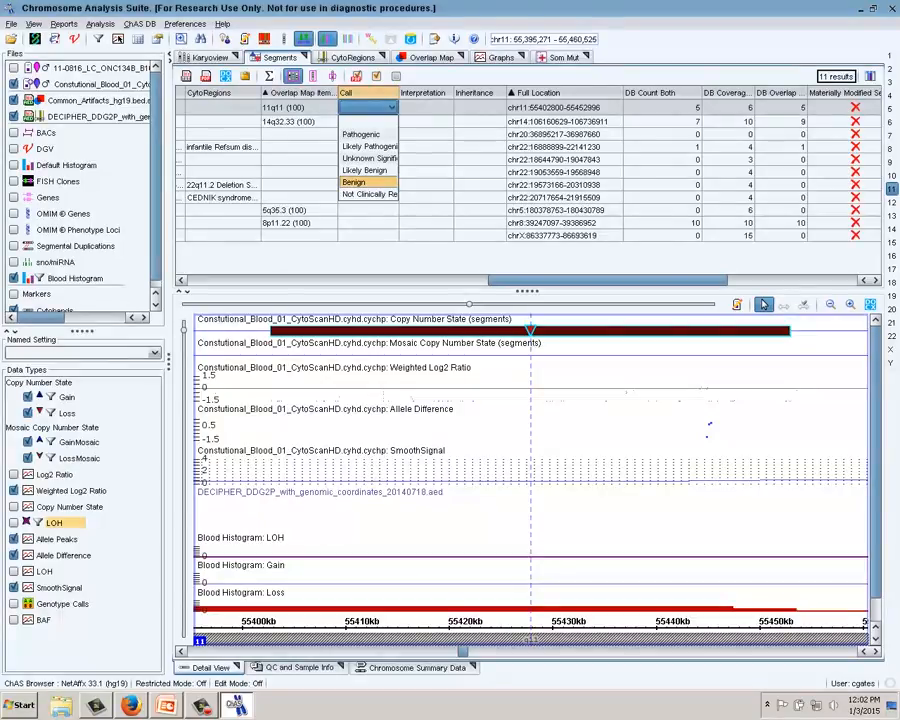
left_click(356, 183)
left_click(418, 106)
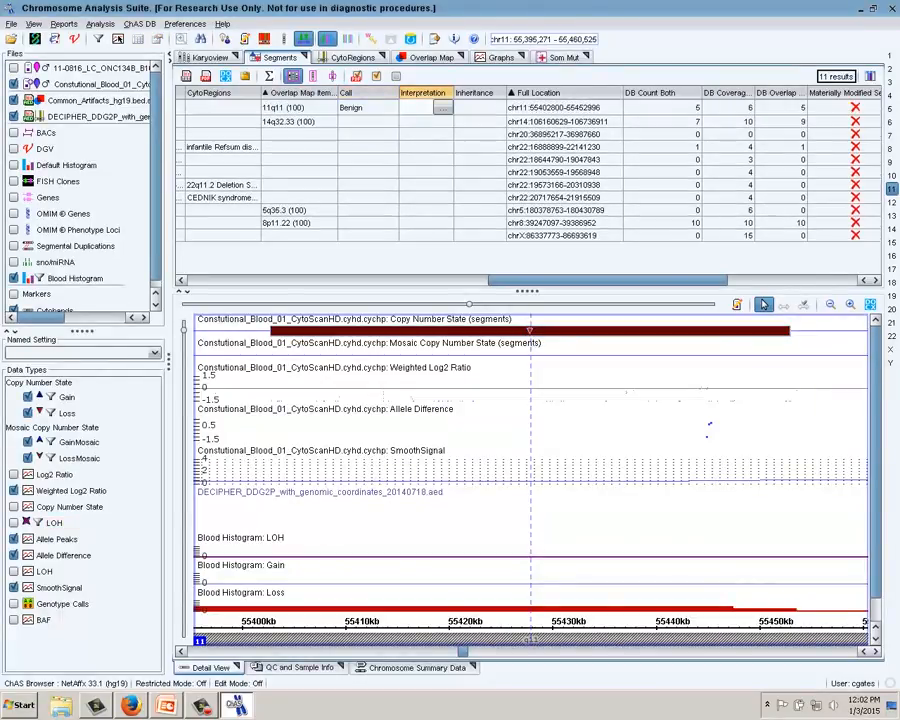
type("11q11")
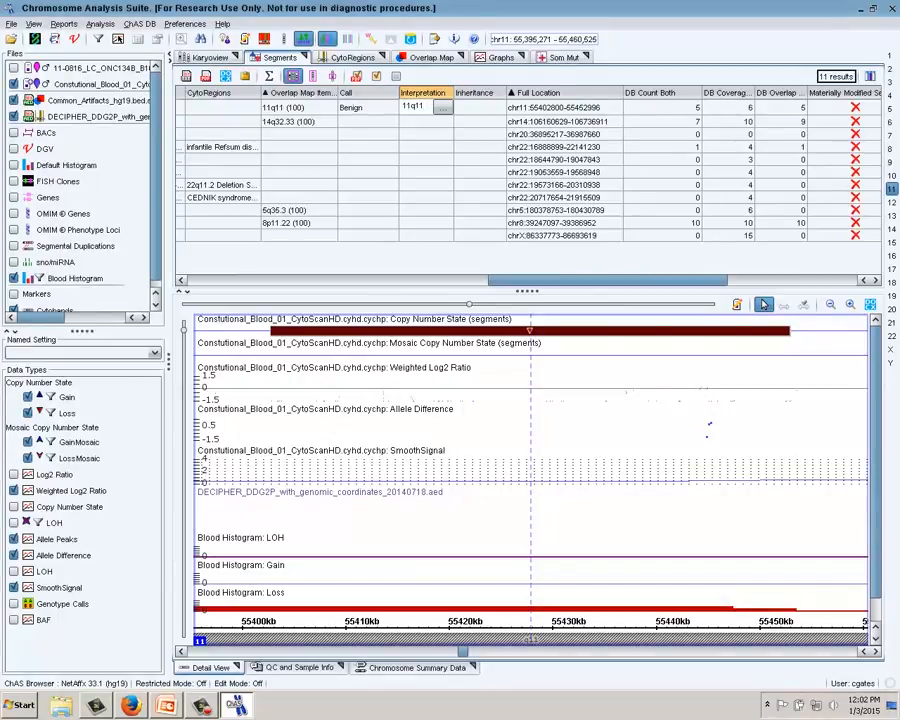
key("Return")
type("ct")
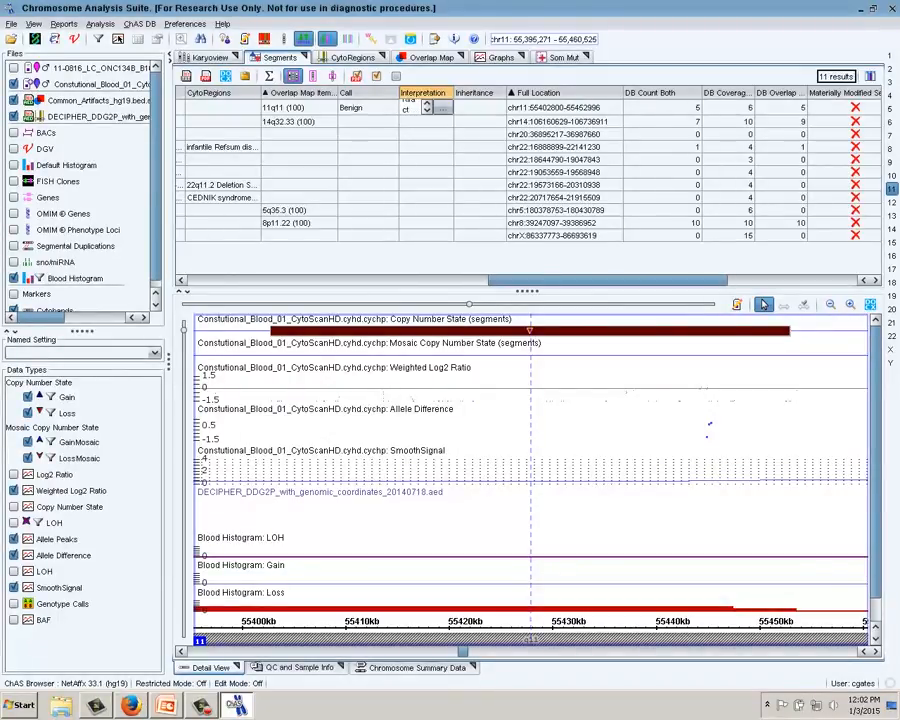
left_click(479, 107)
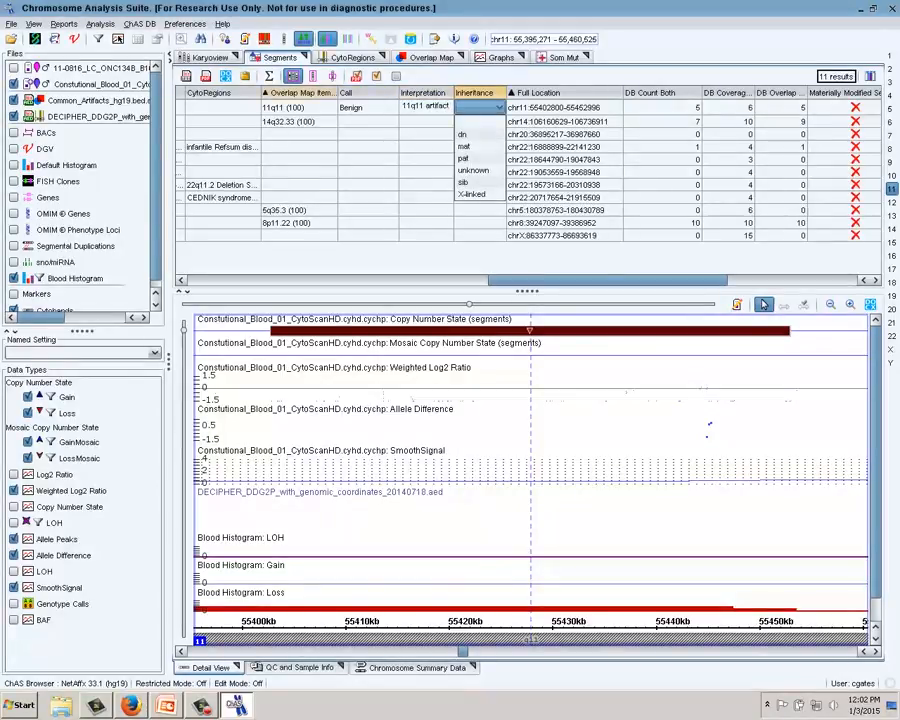
left_click(299, 121)
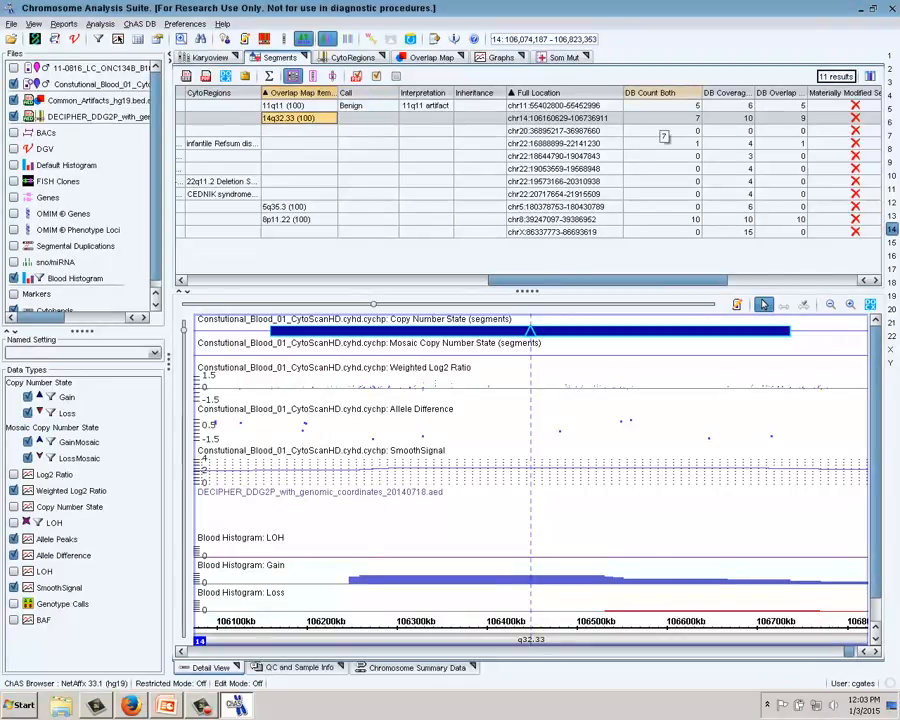
right_click(663, 119)
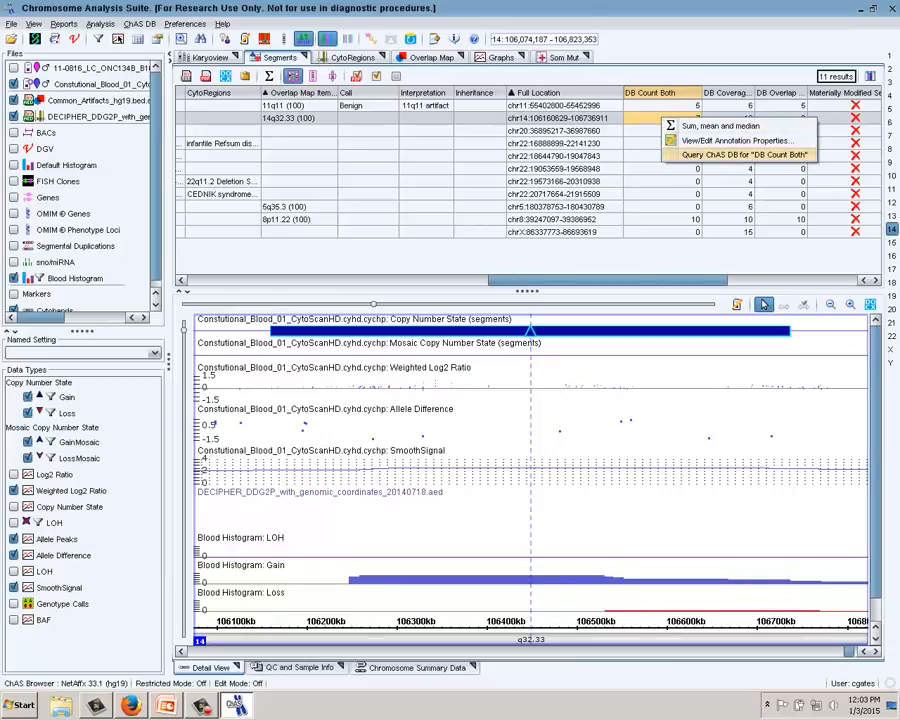
left_click(745, 155)
left_click_drag(313, 235, 285, 235)
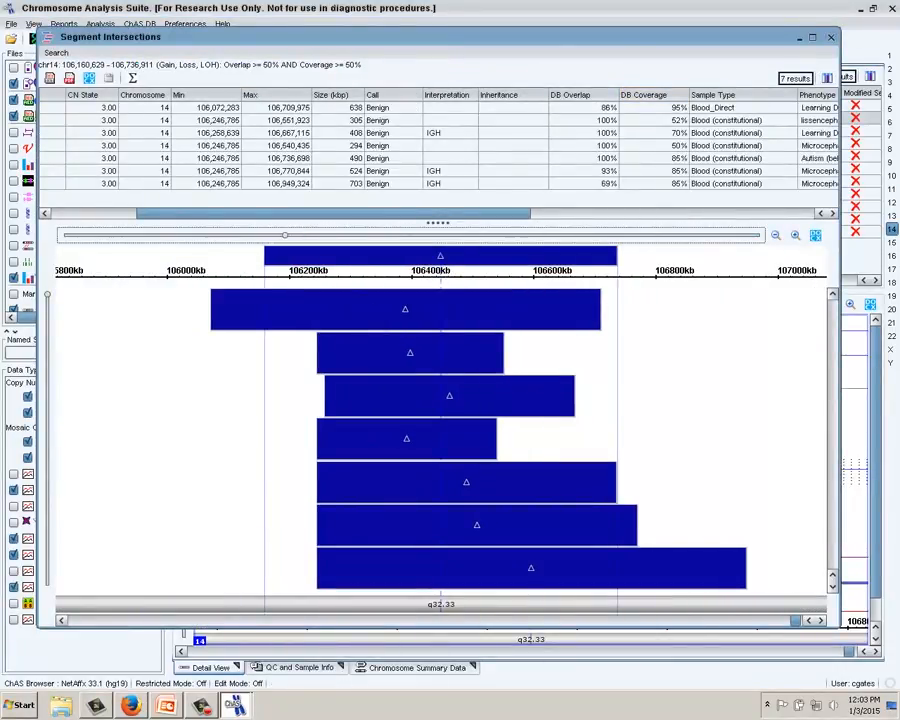
mouse_move(333, 213)
left_mouse_down()
mouse_move(239, 213)
mouse_move(336, 213)
left_mouse_up()
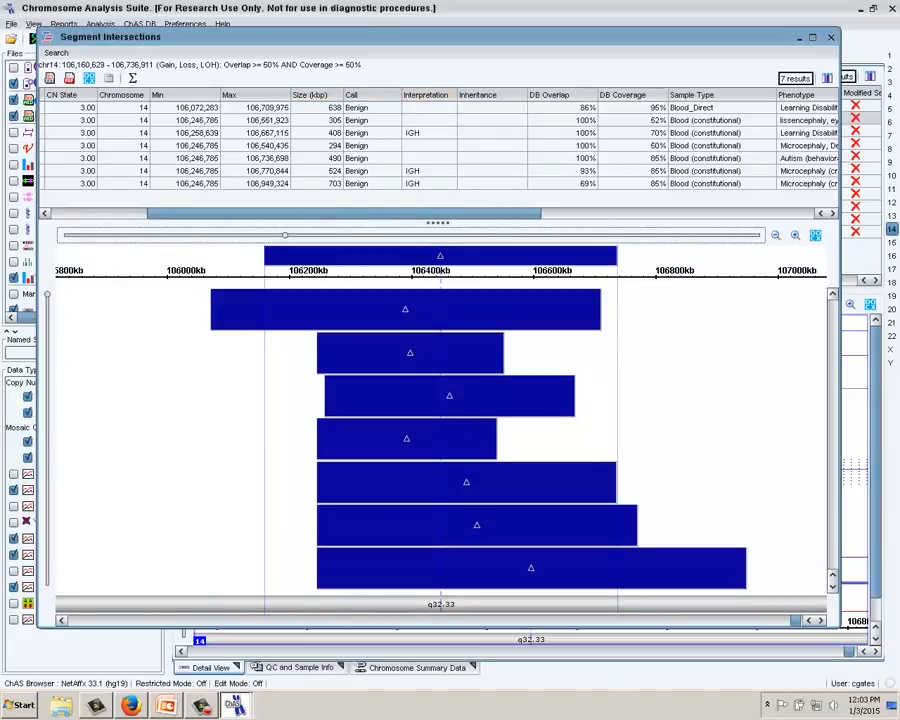
left_click(831, 37)
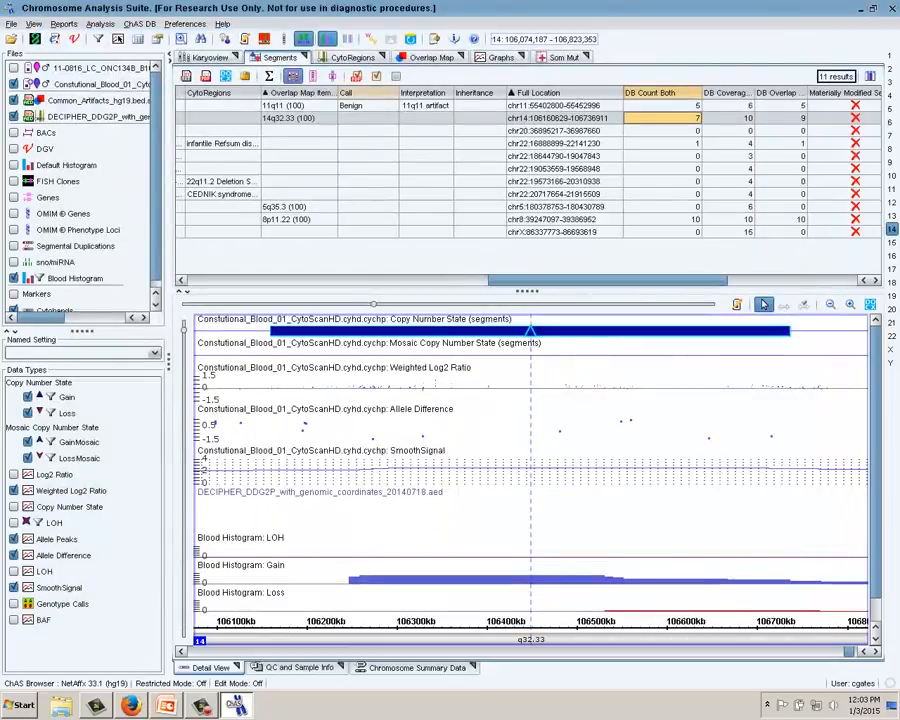
left_click(368, 119)
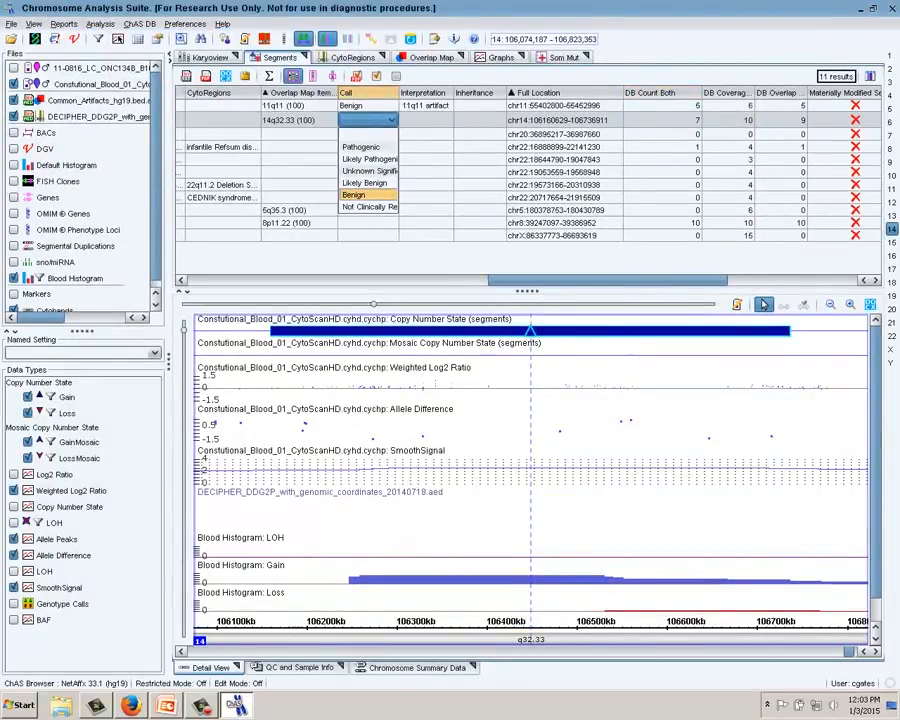
left_click(366, 195)
left_click(426, 118)
type("IGH")
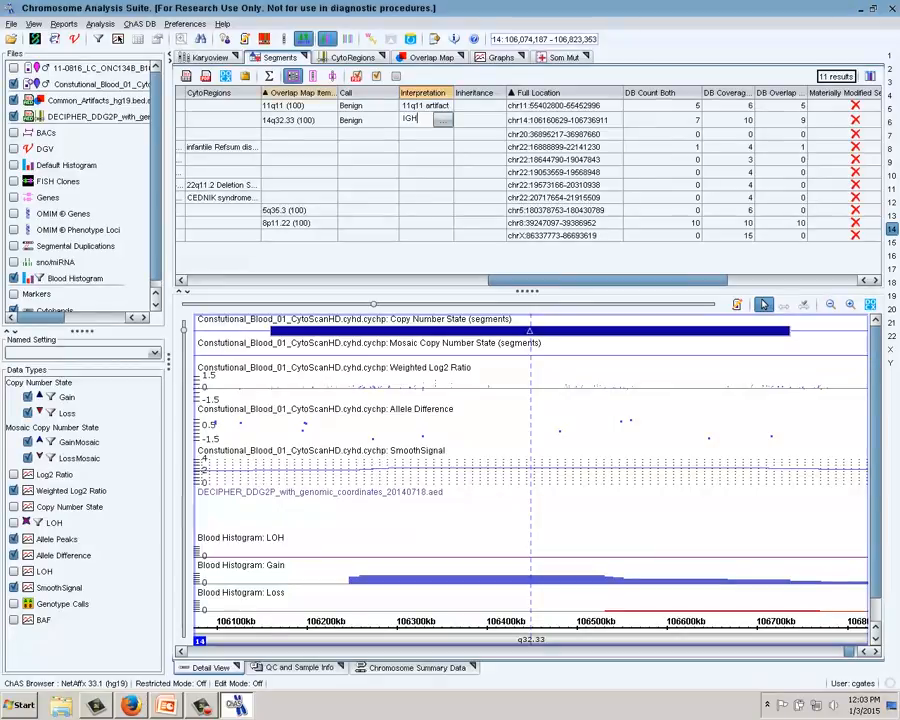
left_click(299, 133)
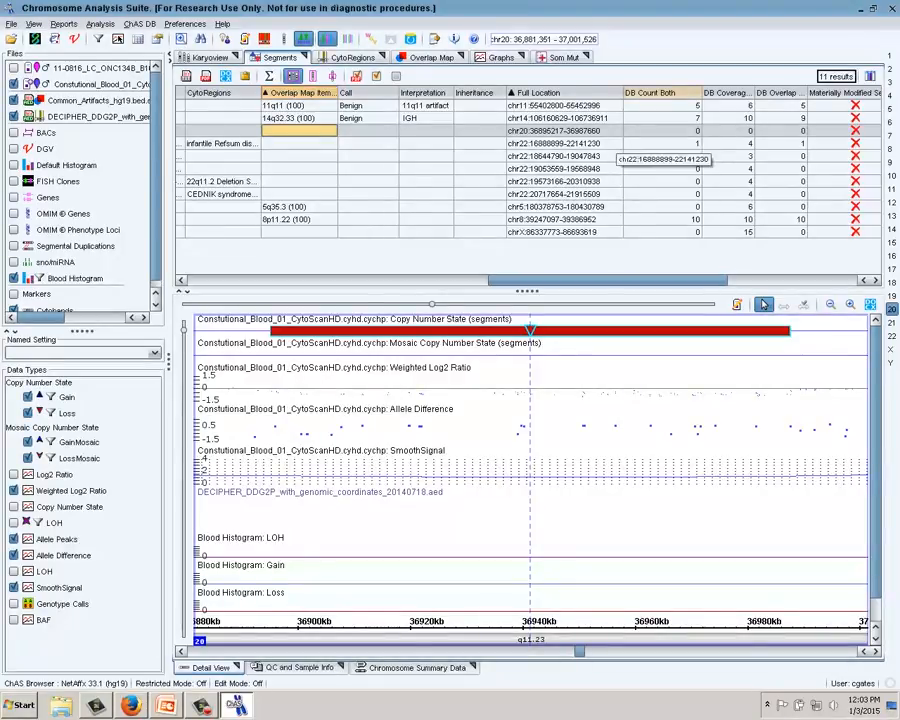
left_click(556, 131)
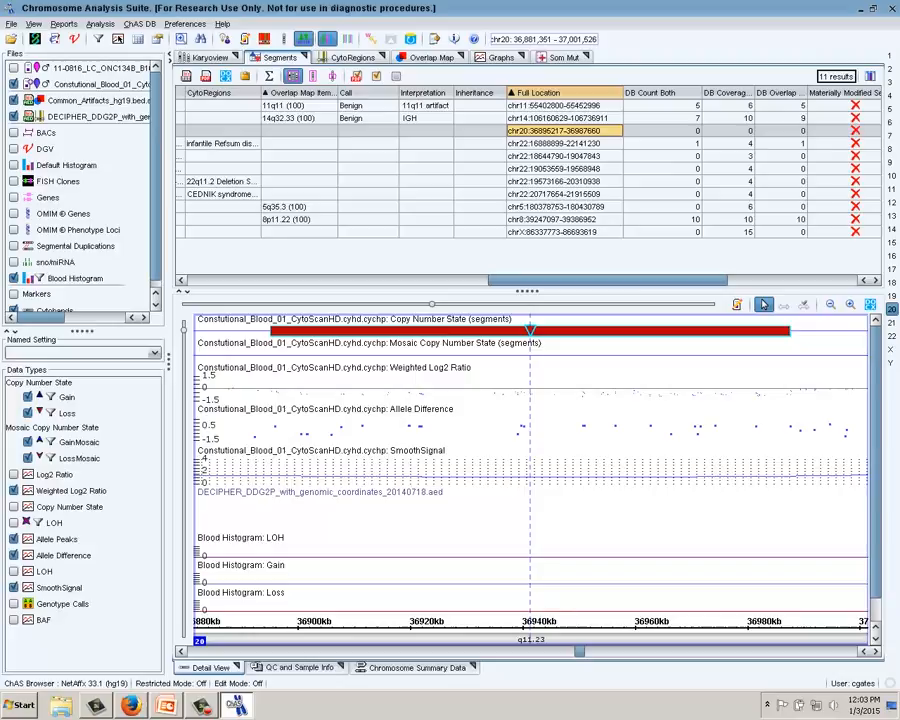
left_click_drag(432, 304, 329, 304)
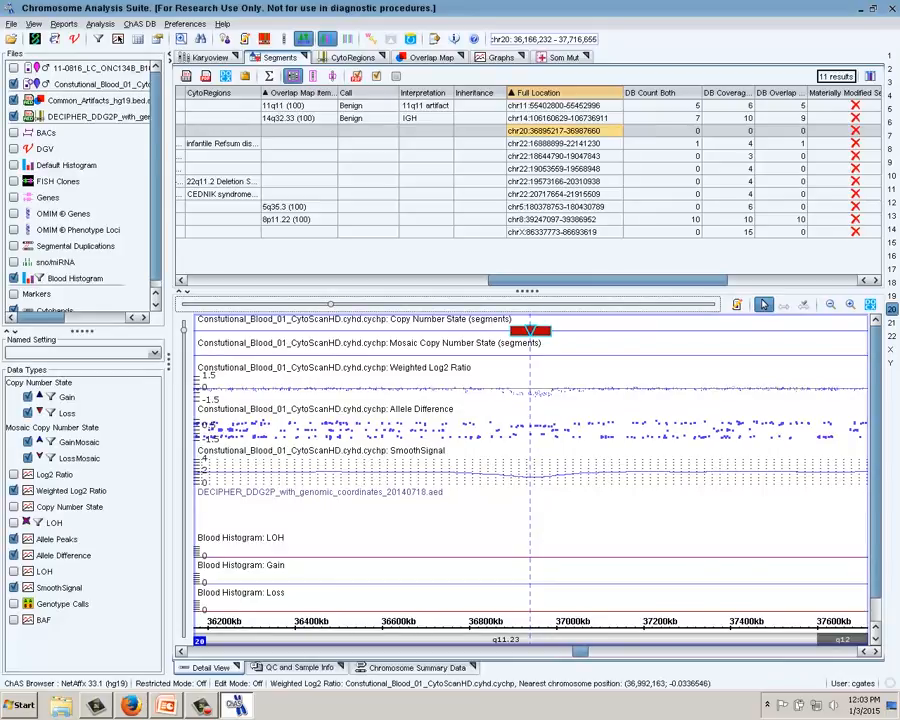
mouse_move(553, 381)
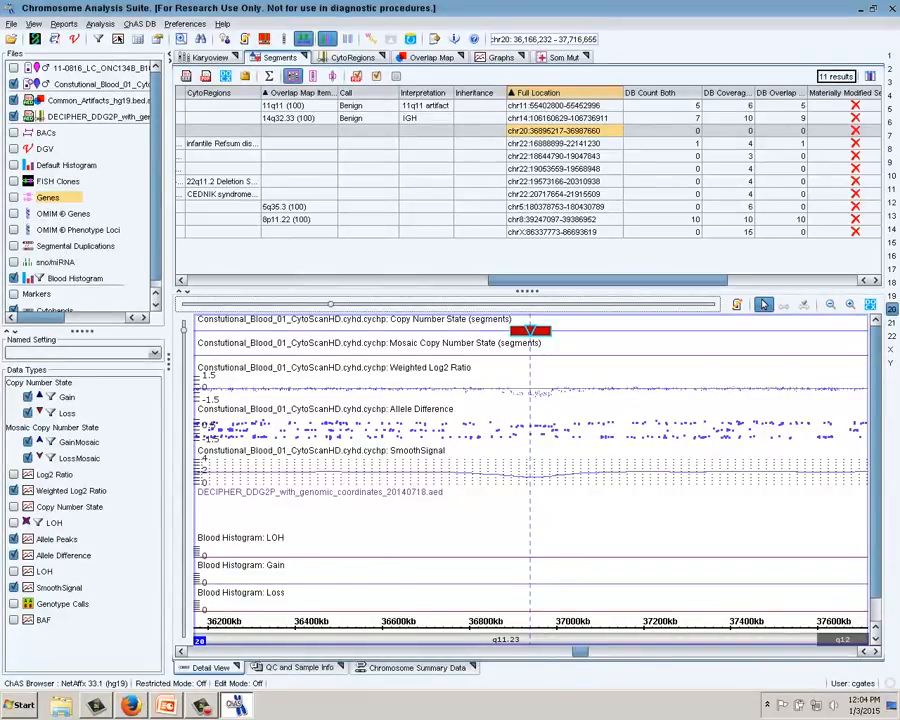
left_click(14, 197)
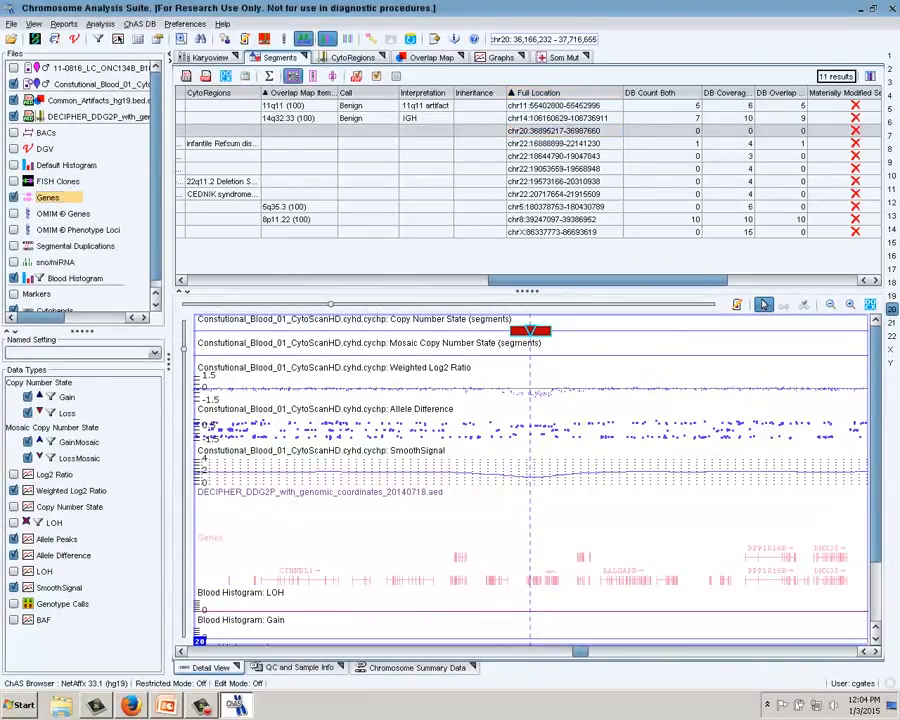
double_click(530, 331)
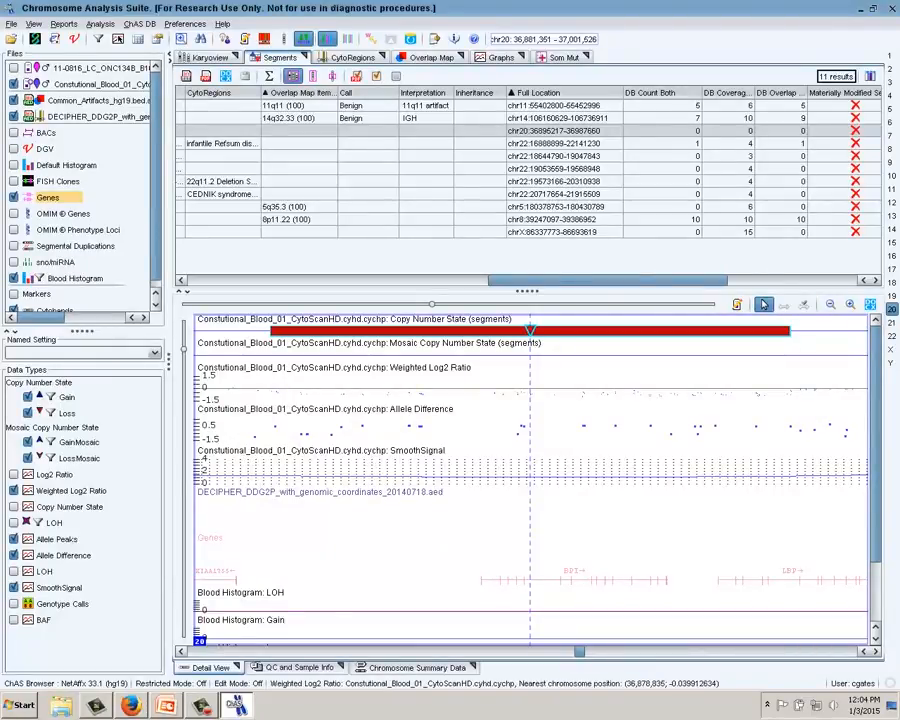
- Temporarily show the DGV track and change the track fitting to compare the known variants overlapping the chromosome 20 loss
left_click(14, 149)
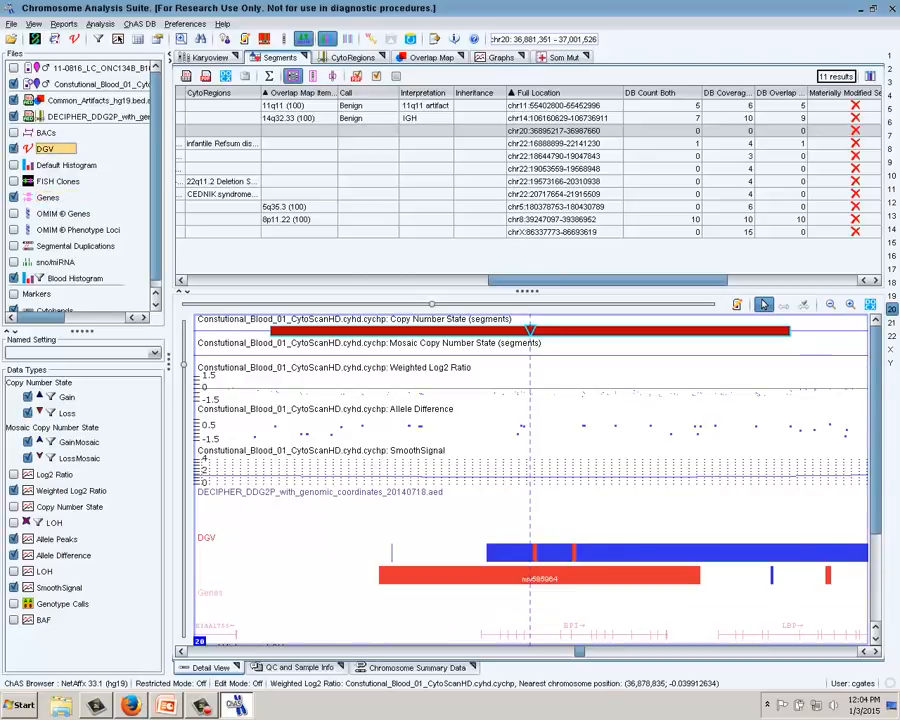
left_click(14, 149)
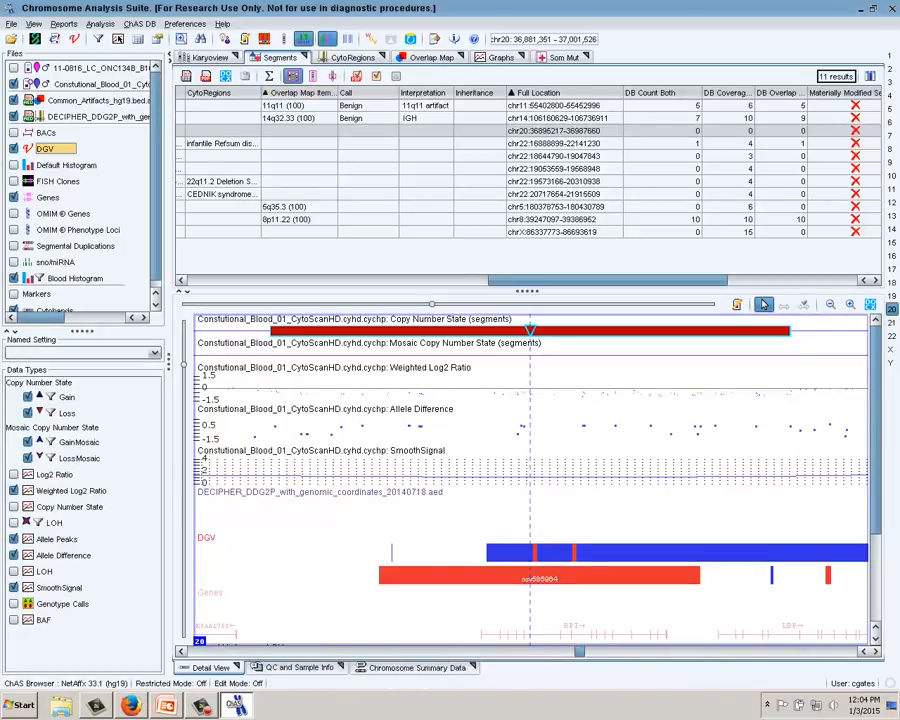
left_click(303, 39)
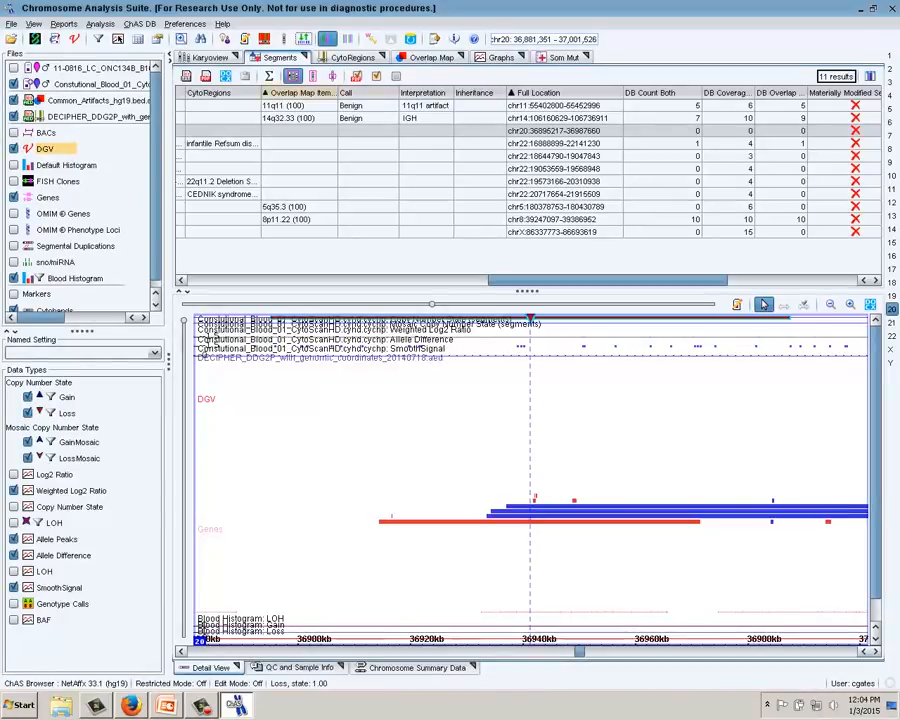
left_click(303, 39)
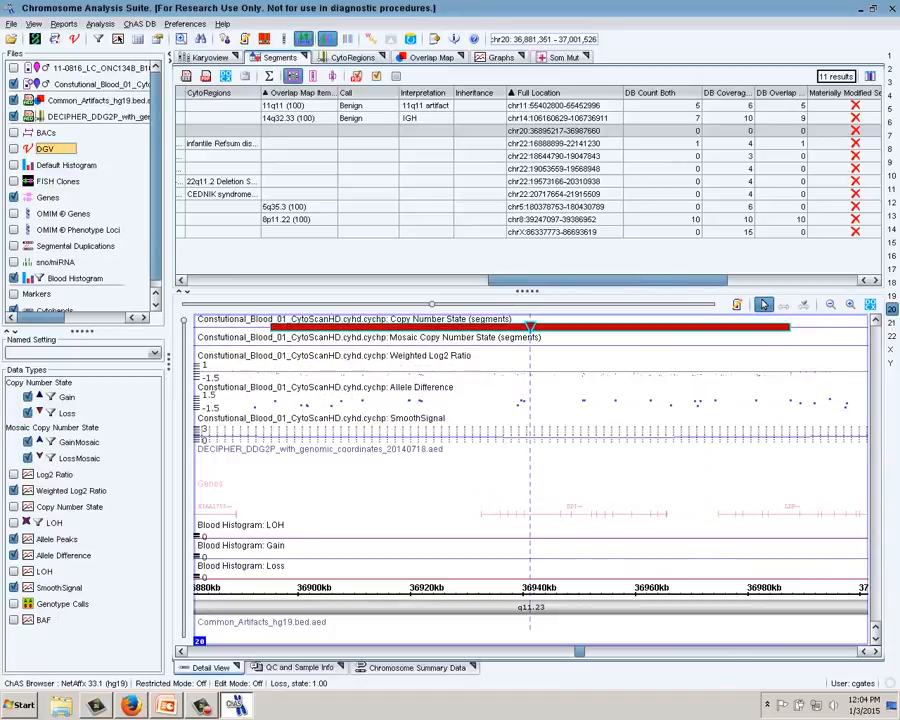
left_click(14, 214)
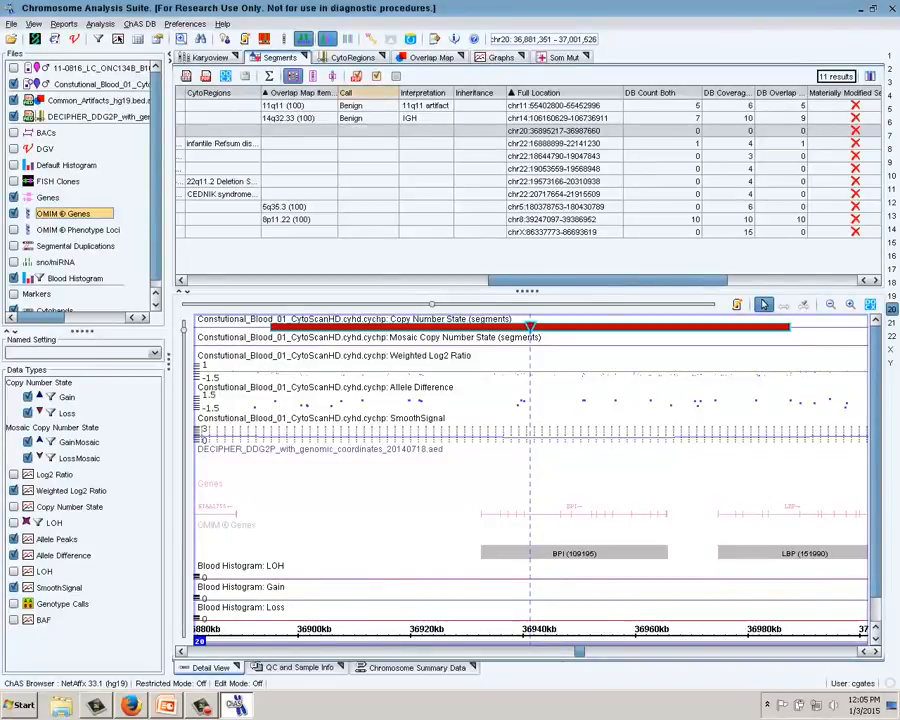
left_click(360, 131)
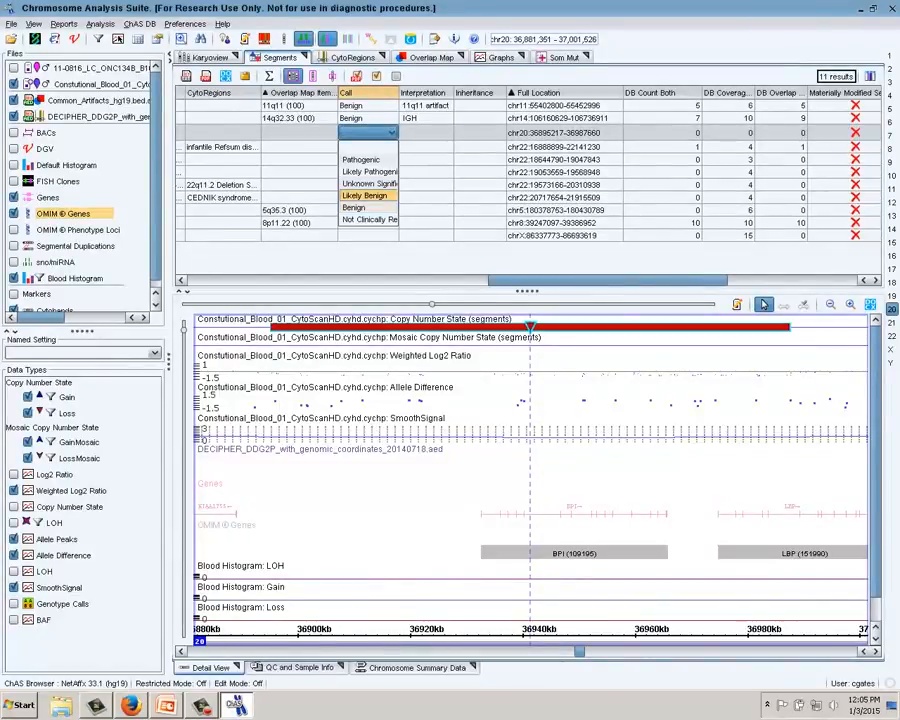
left_click(365, 195)
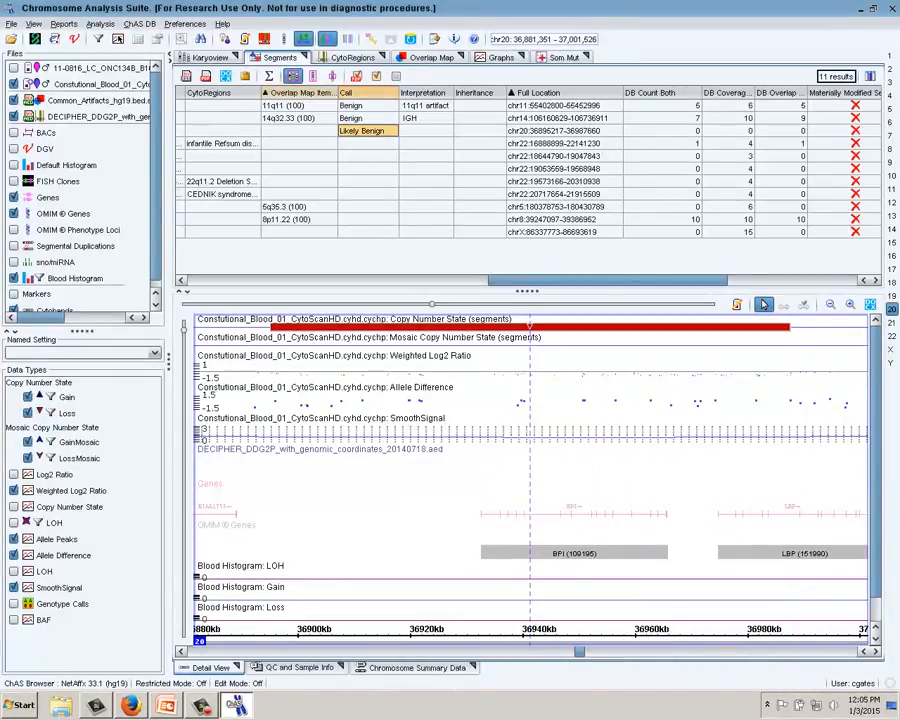
left_click(298, 143)
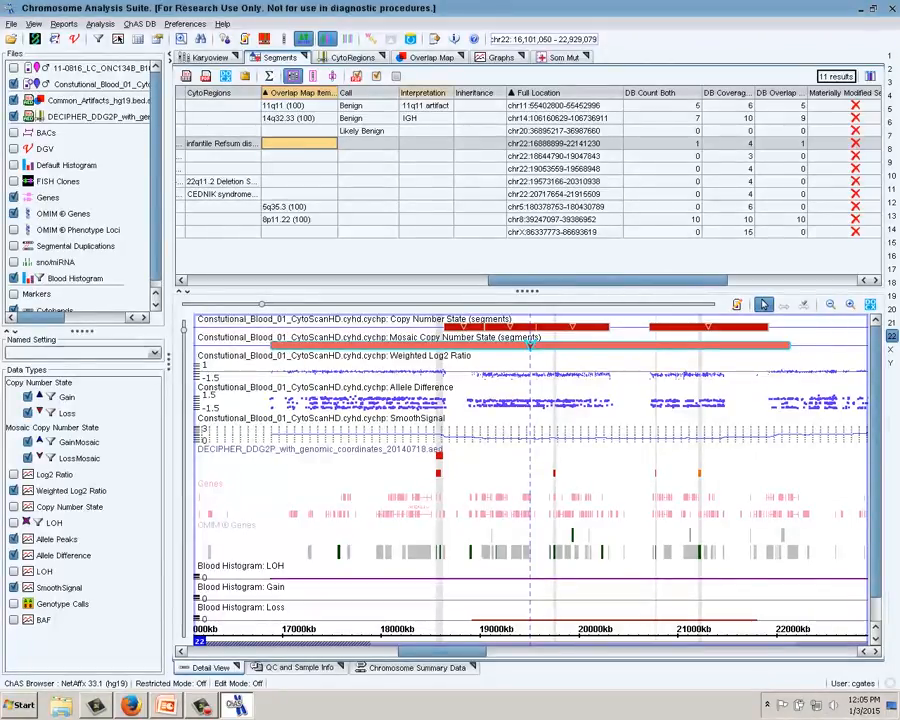
left_click_drag(527, 291, 527, 208)
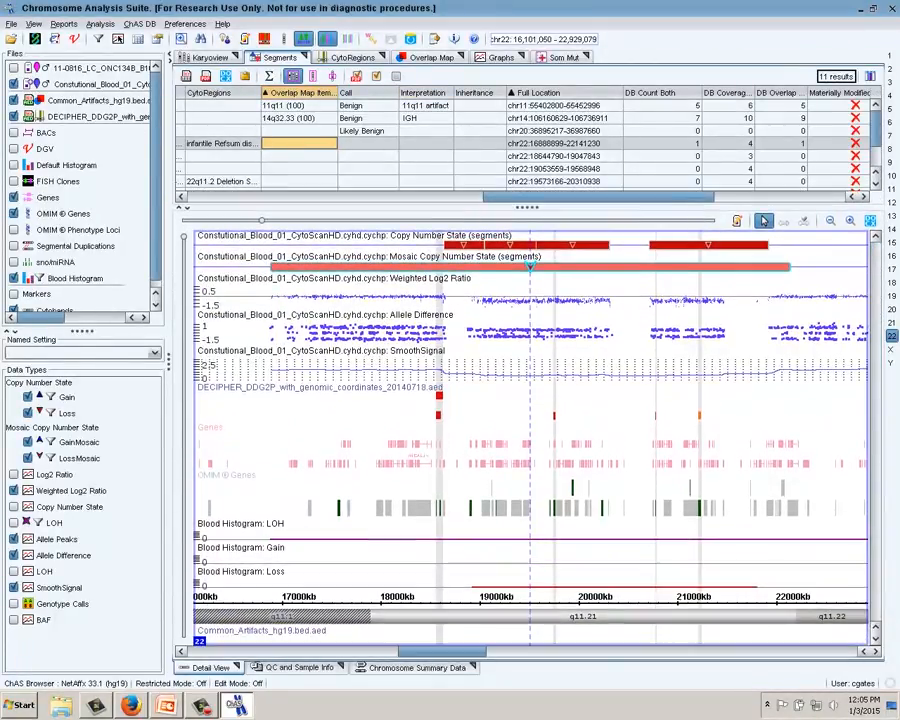
left_click_drag(169, 361, 89, 361)
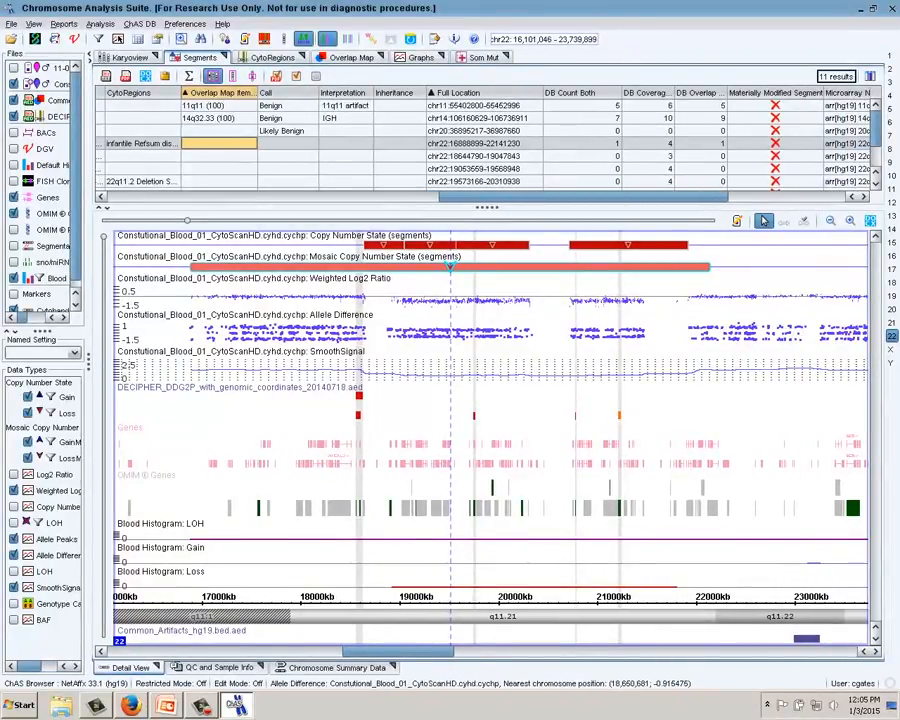
mouse_move(450, 340)
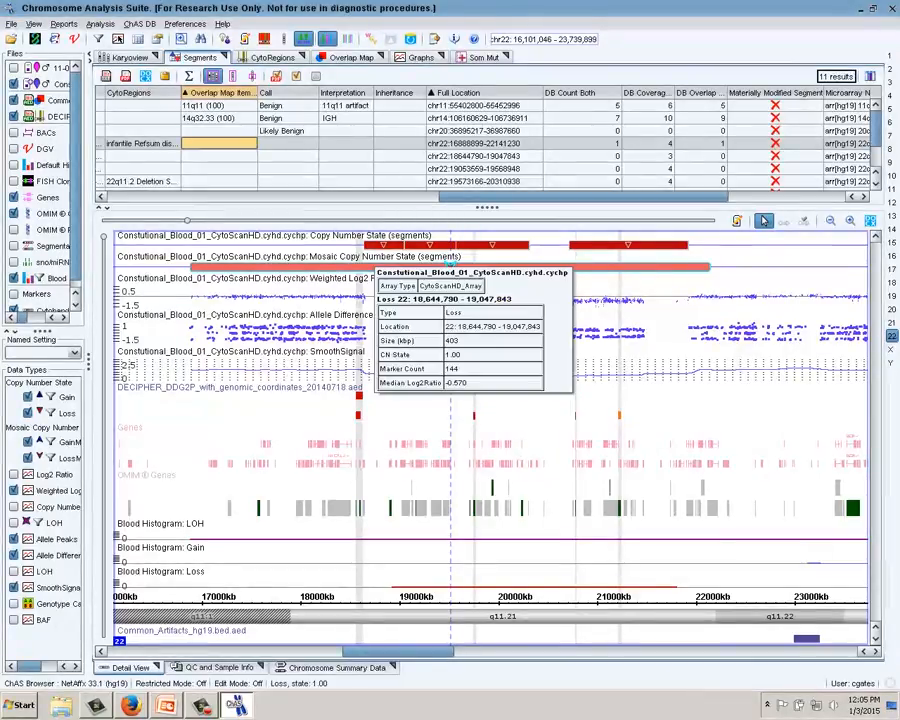
mouse_move(568, 250)
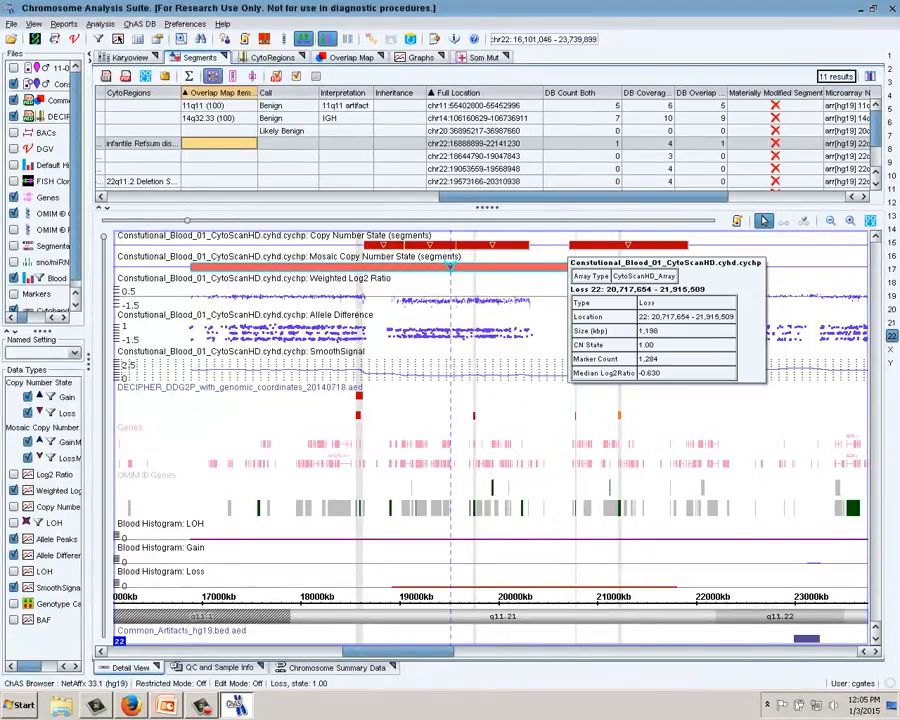
mouse_move(359, 399)
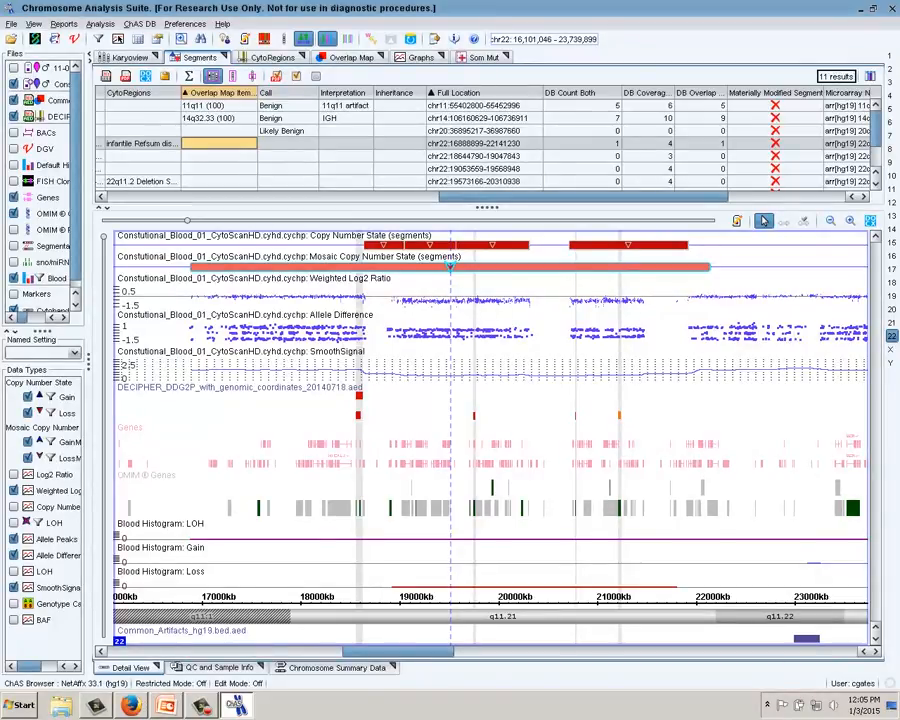
left_click_drag(103, 237, 103, 333)
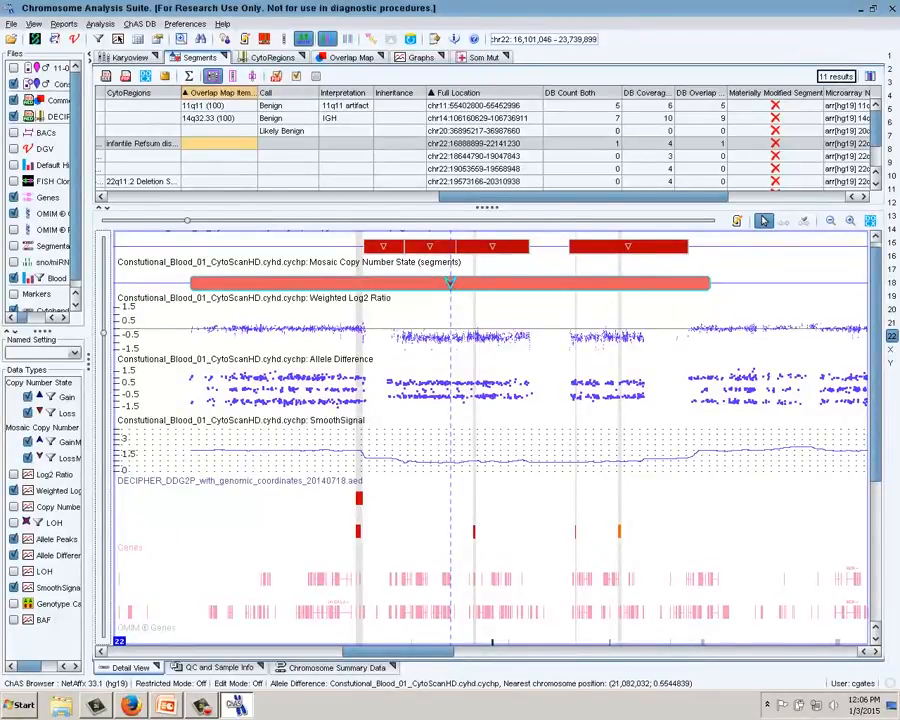
mouse_move(606, 383)
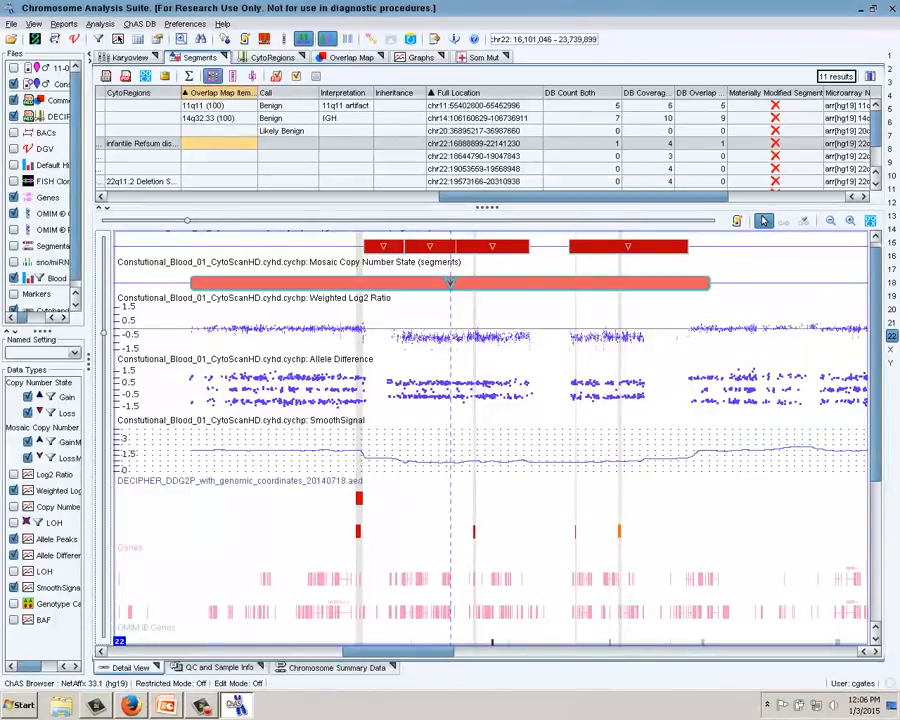
left_click(763, 220)
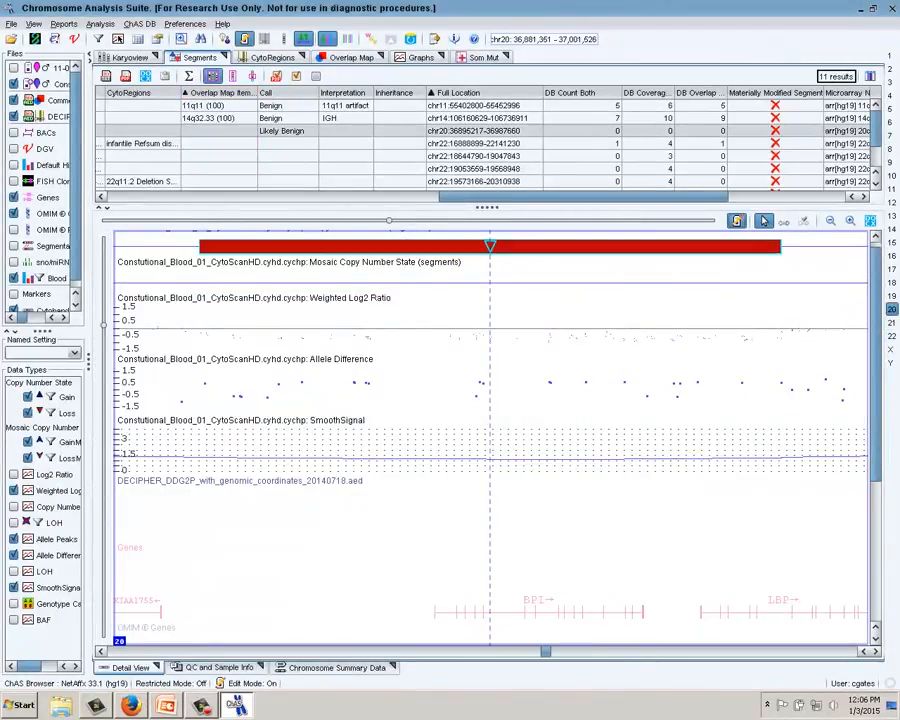
left_click(219, 144)
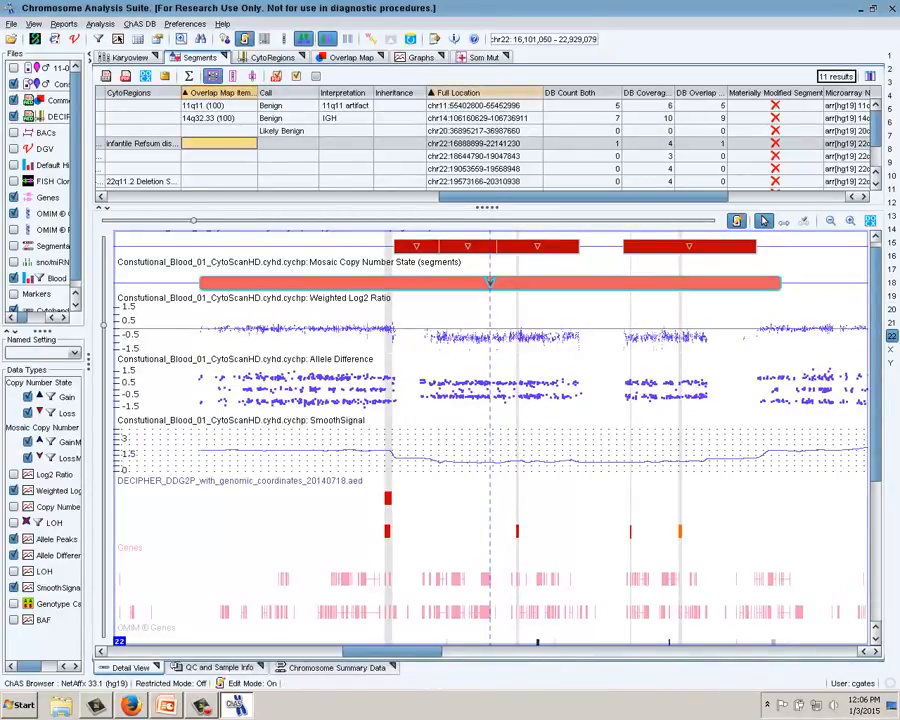
mouse_move(490, 283)
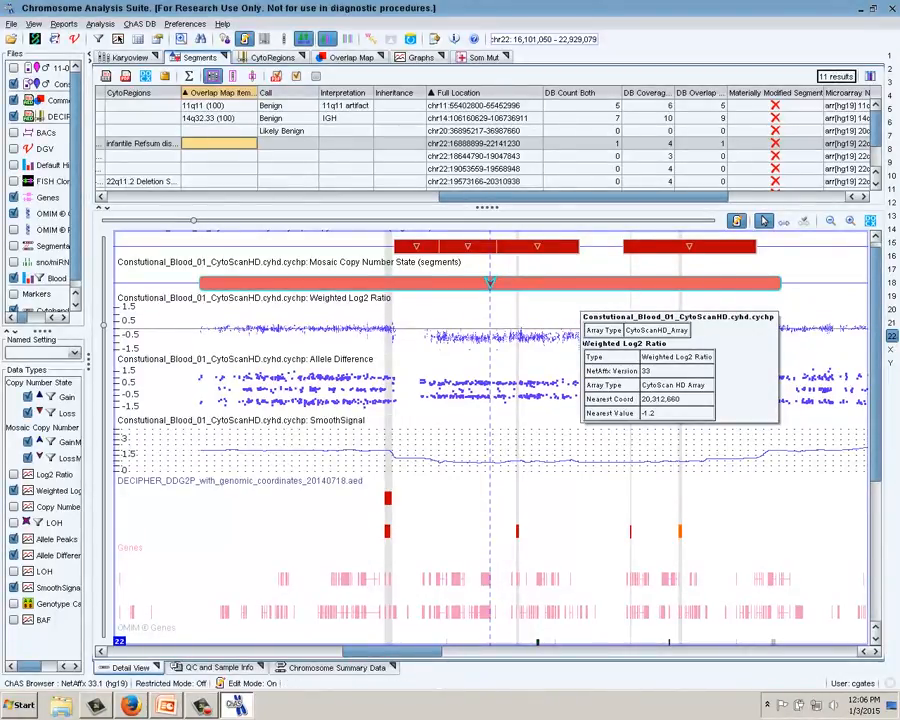
right_click(527, 283)
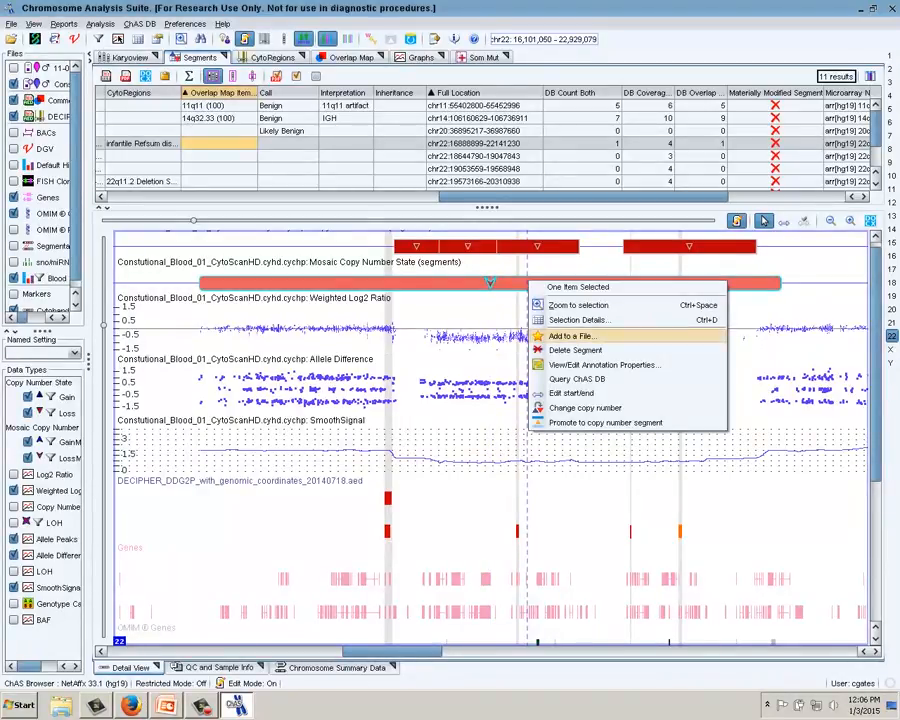
left_click(575, 350)
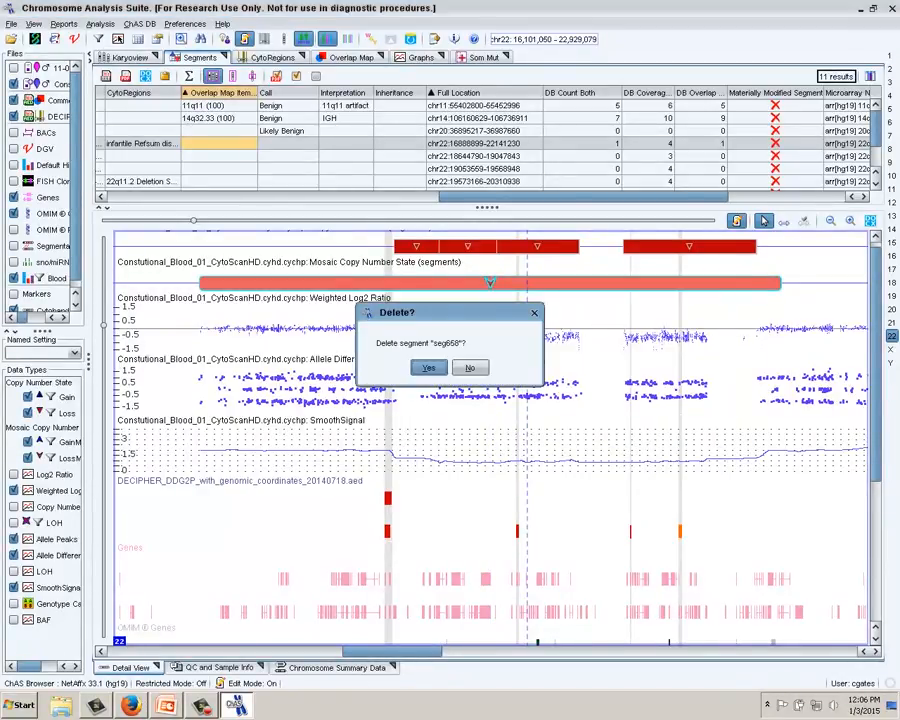
key("Return")
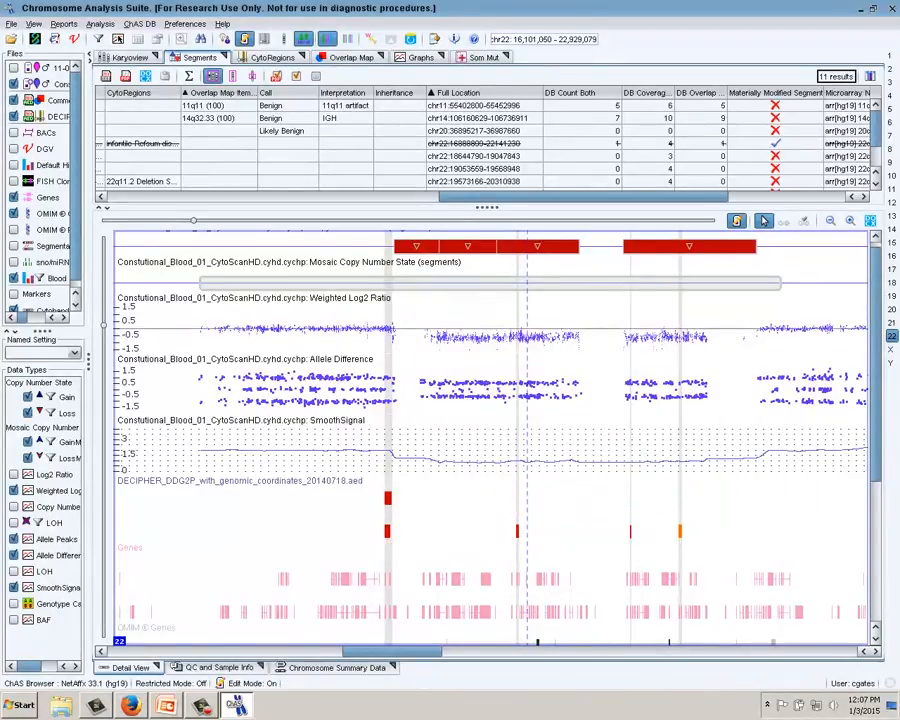
mouse_move(395, 236)
left_mouse_down()
mouse_move(428, 263)
mouse_move(585, 260)
left_mouse_up()
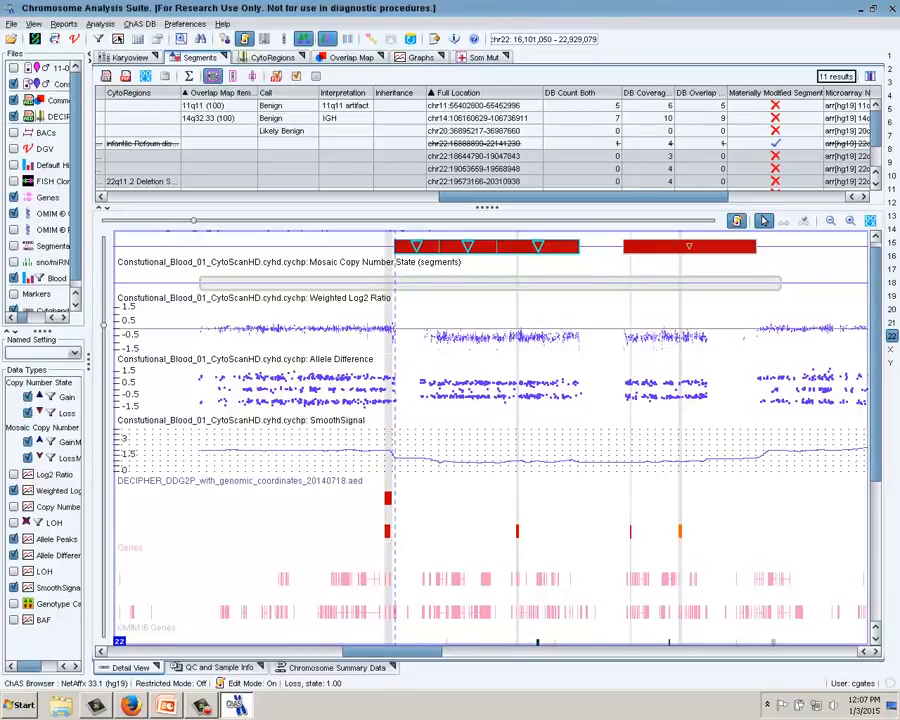
right_click(508, 246)
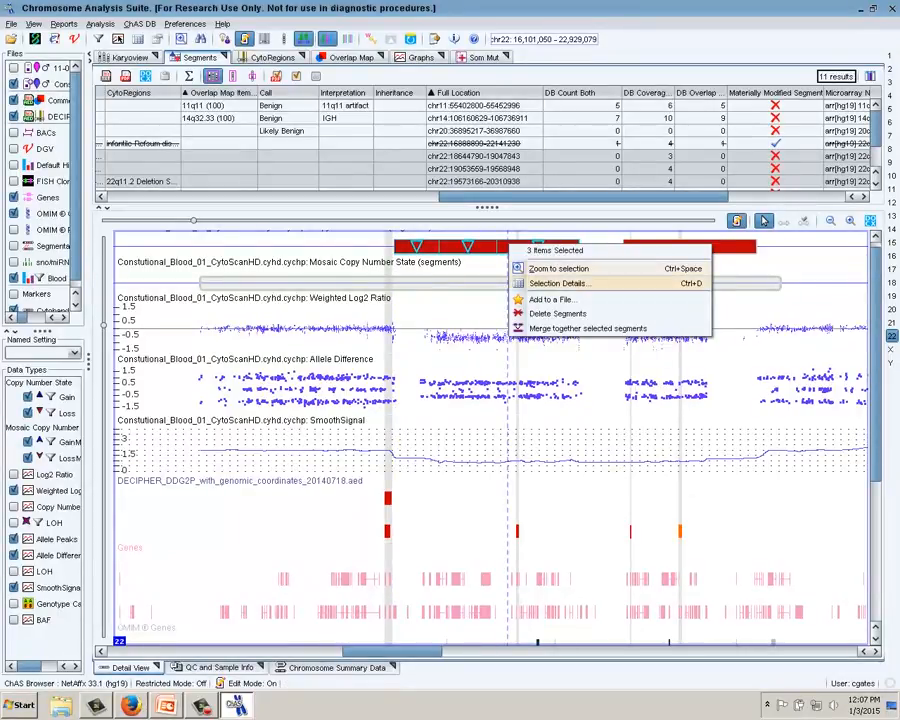
left_click(587, 328)
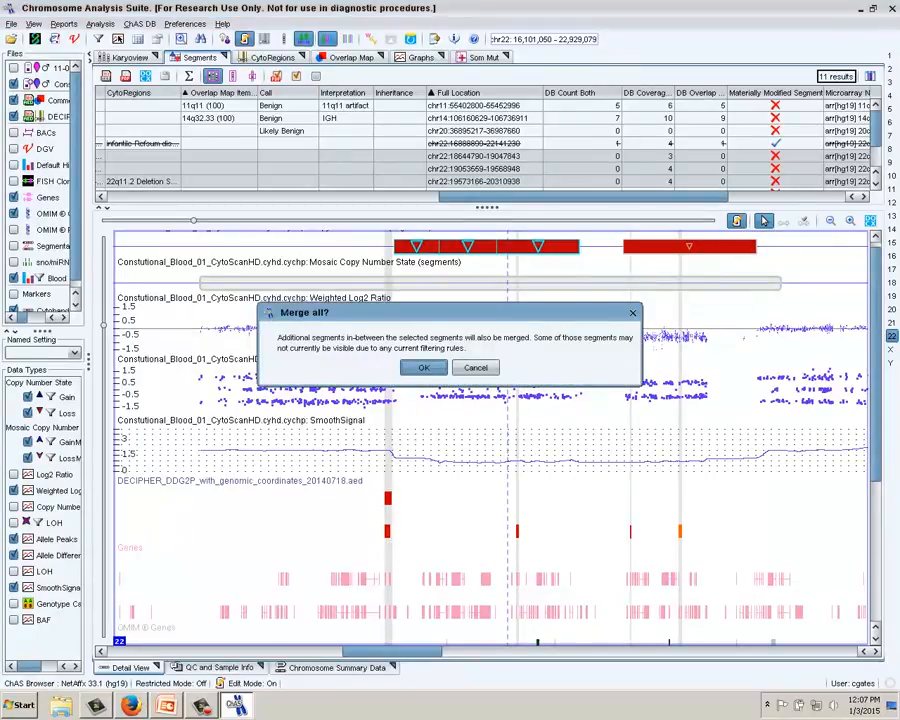
key("Return")
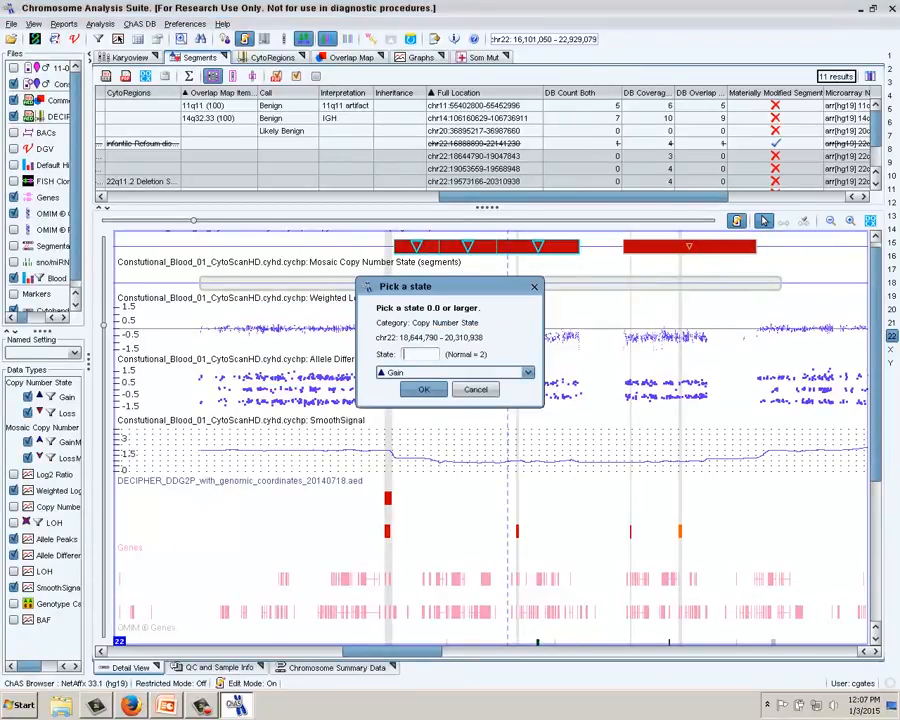
key("Down")
key("Down")
key("Return")
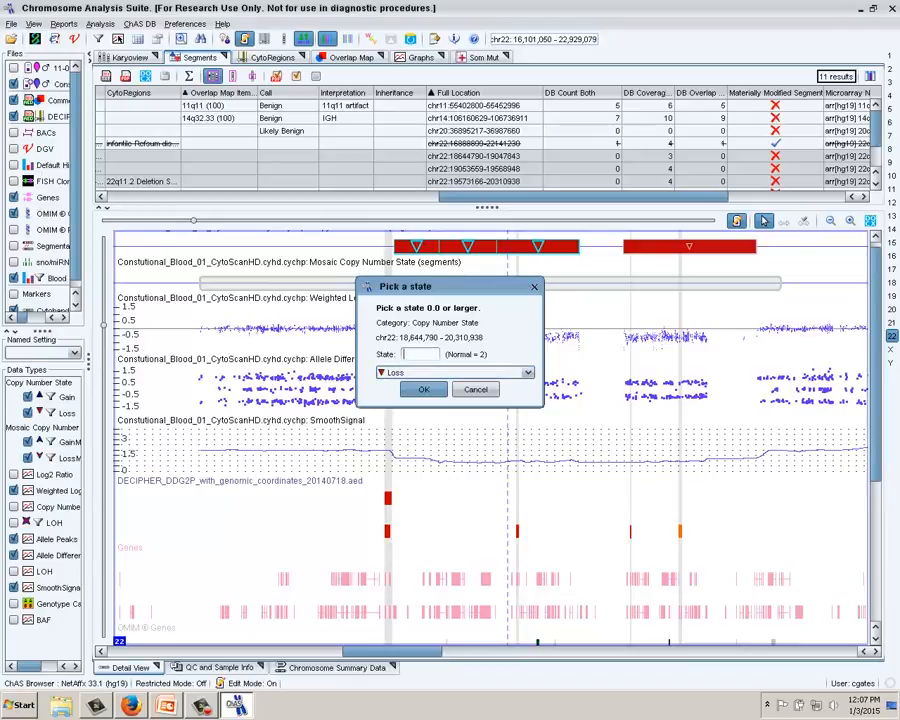
type("1")
key("Return")
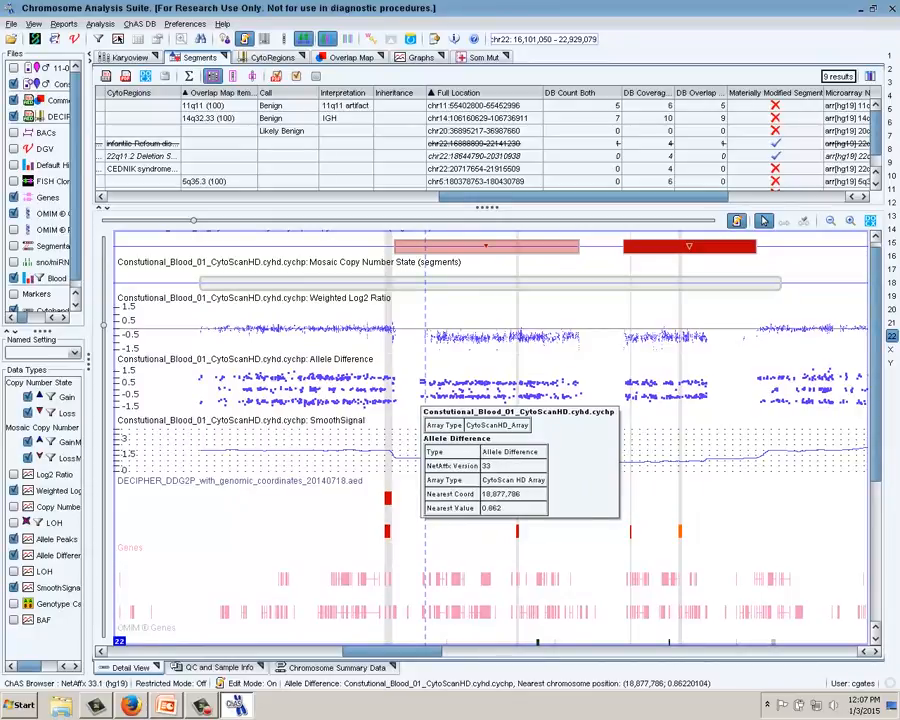
- Move the start of the merged chromosome 22 loss to about 18916827, where the probe data drop
left_click(412, 246)
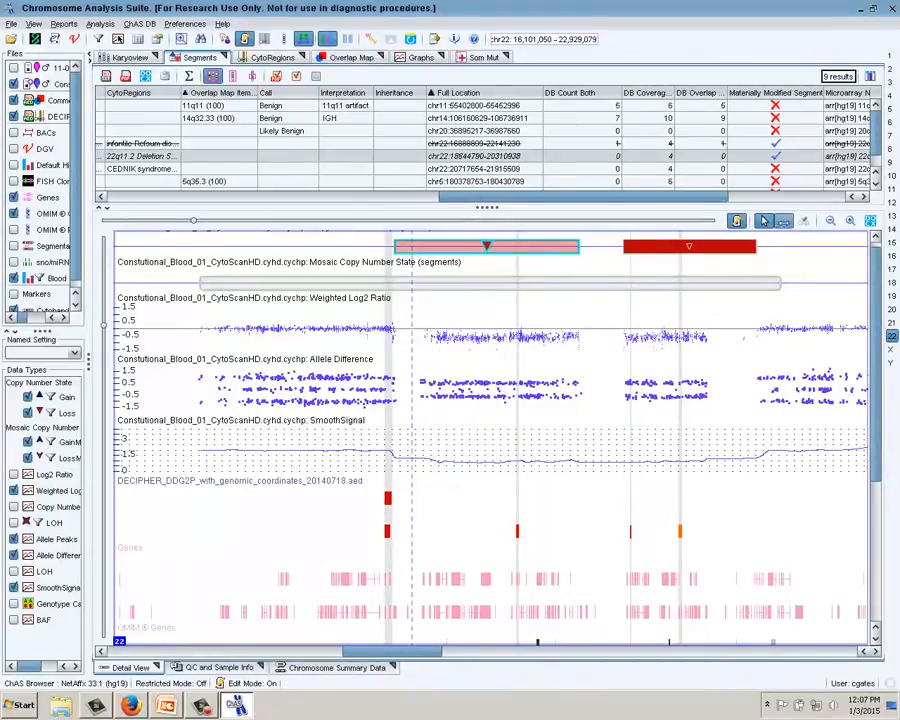
left_click(784, 221)
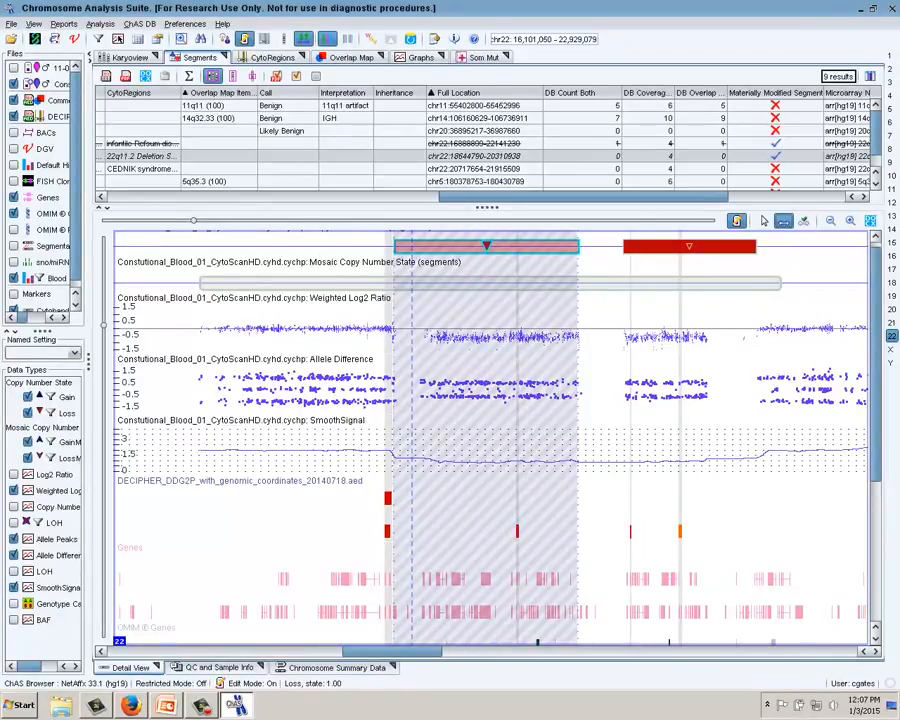
left_click_drag(394, 247, 423, 247)
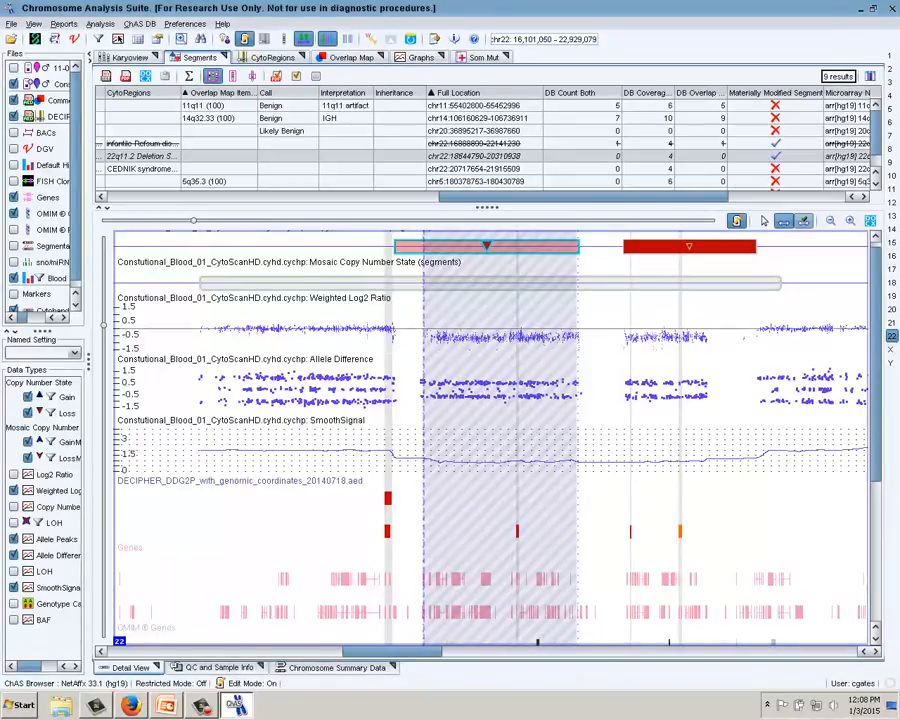
left_click(763, 221)
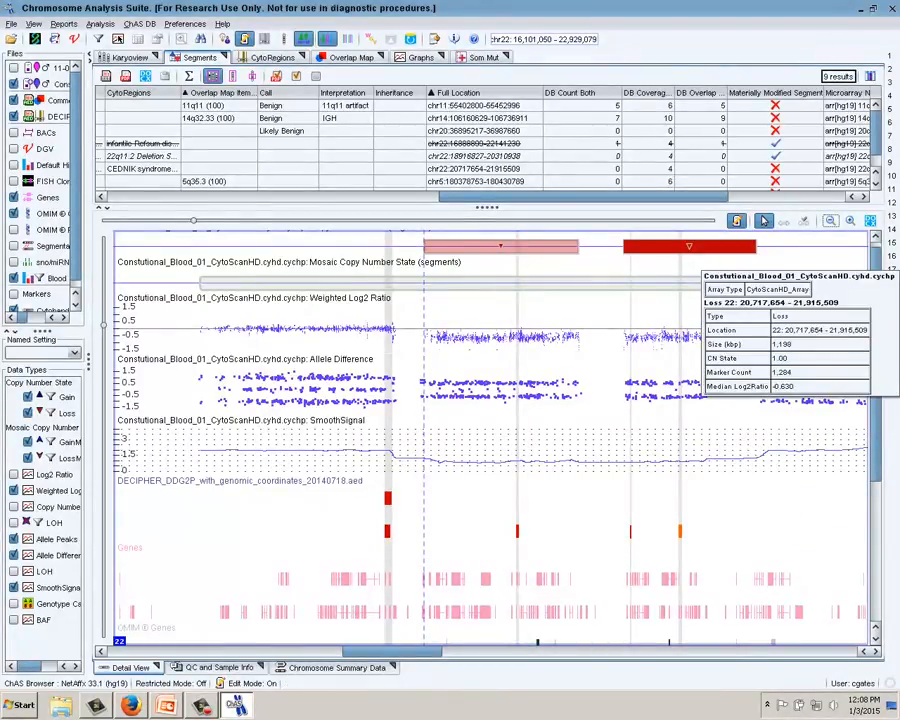
left_click(695, 246)
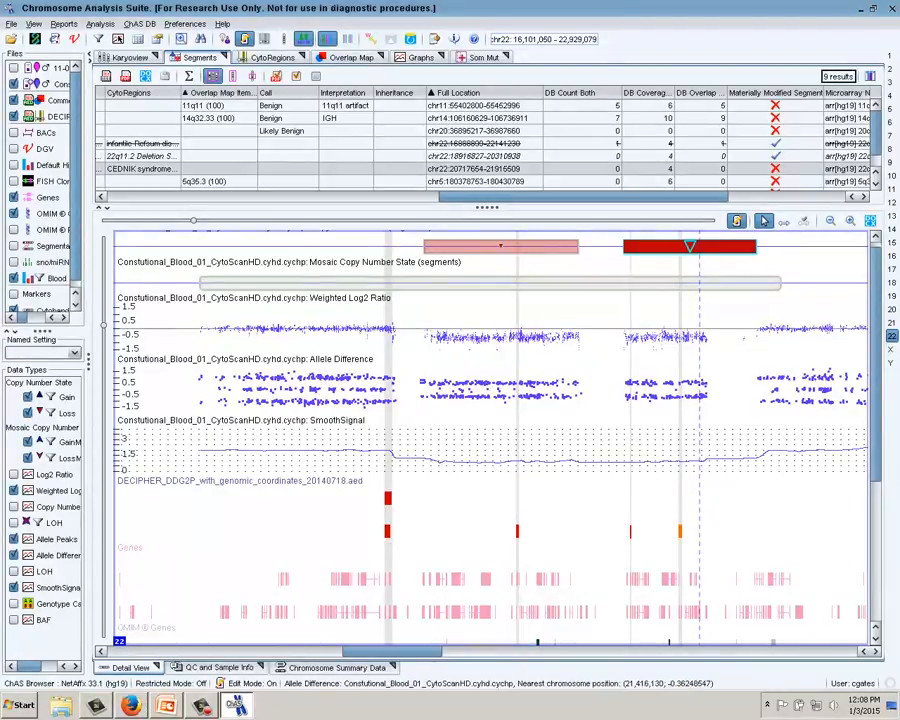
mouse_move(699, 401)
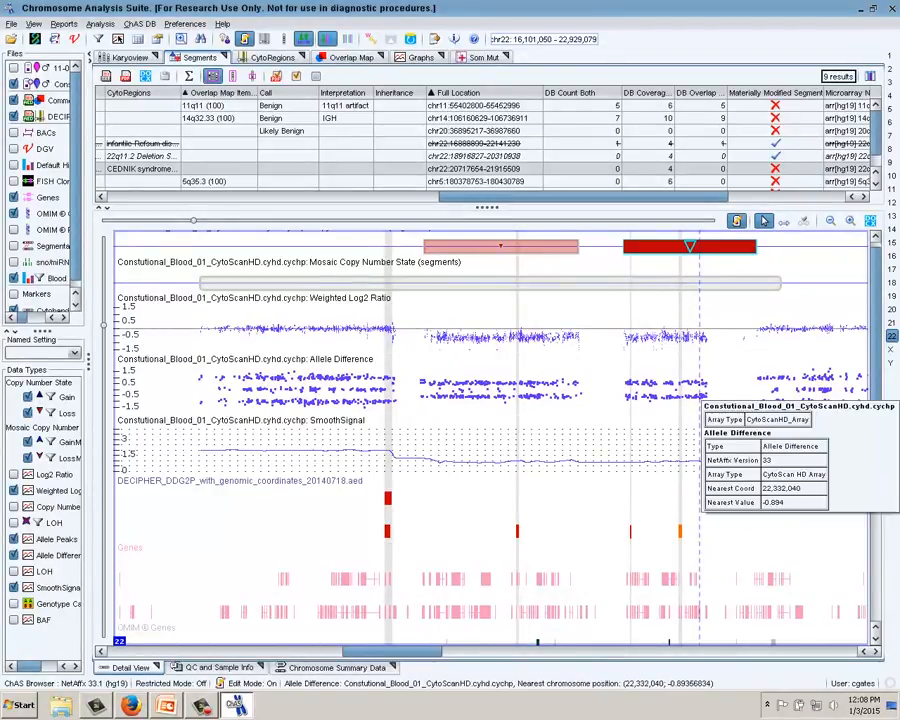
mouse_move(699, 250)
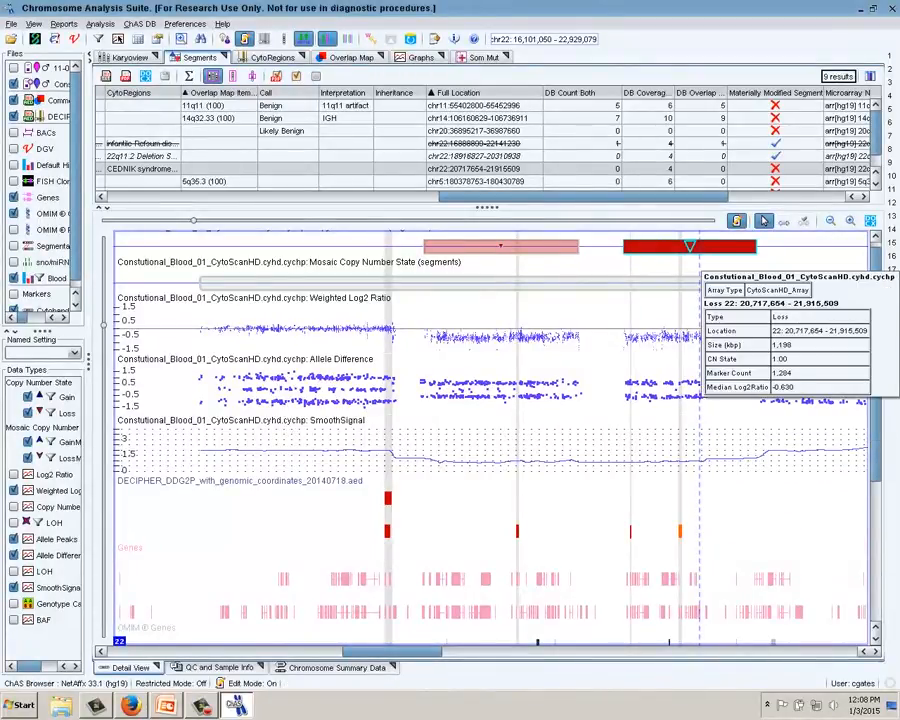
left_click(783, 221)
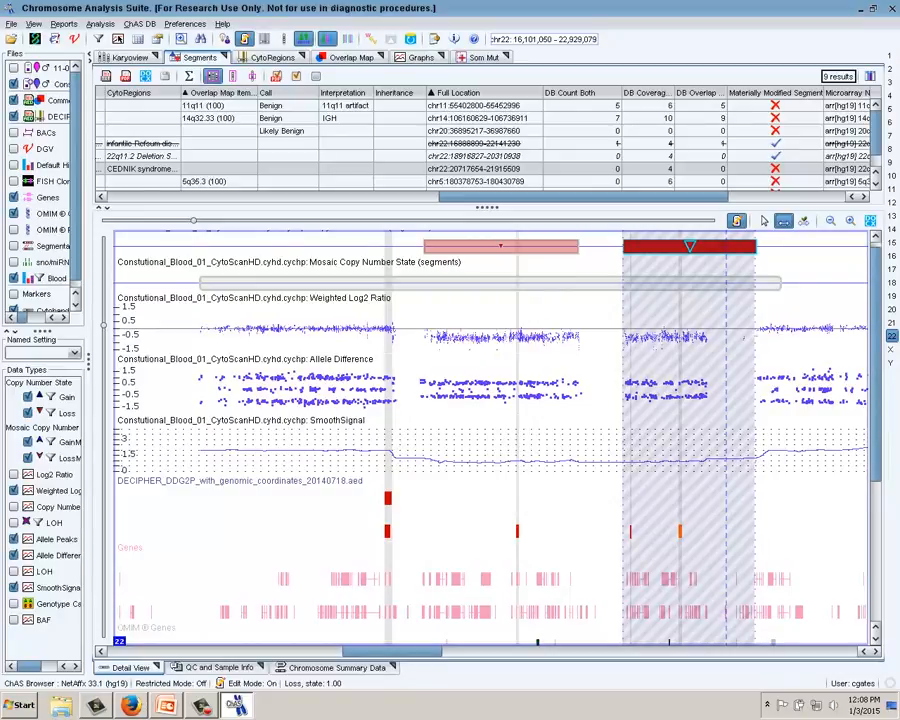
left_click_drag(755, 390, 705, 390)
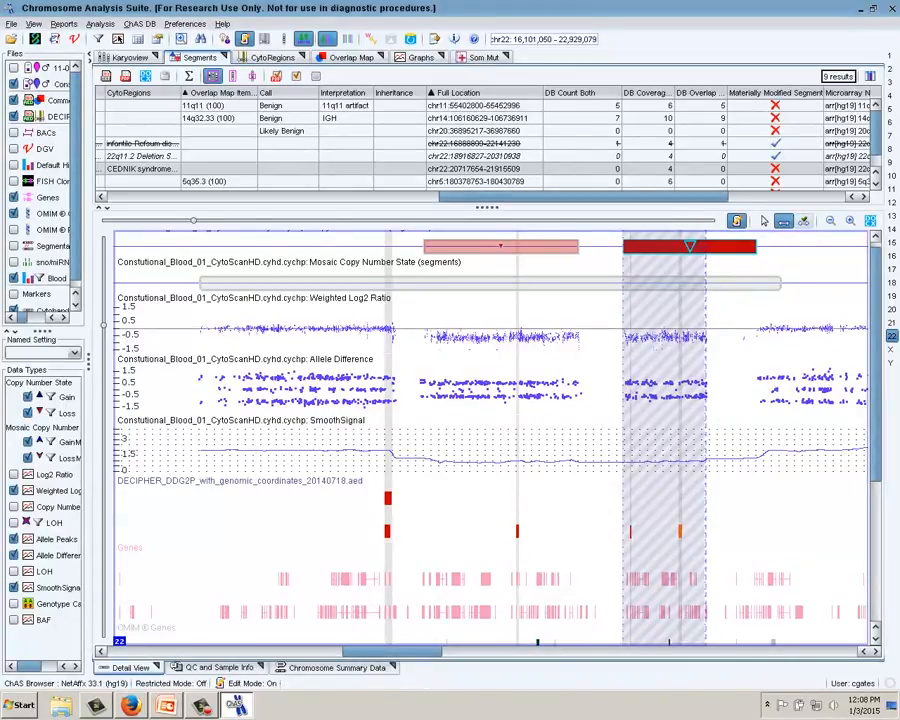
left_click(764, 221)
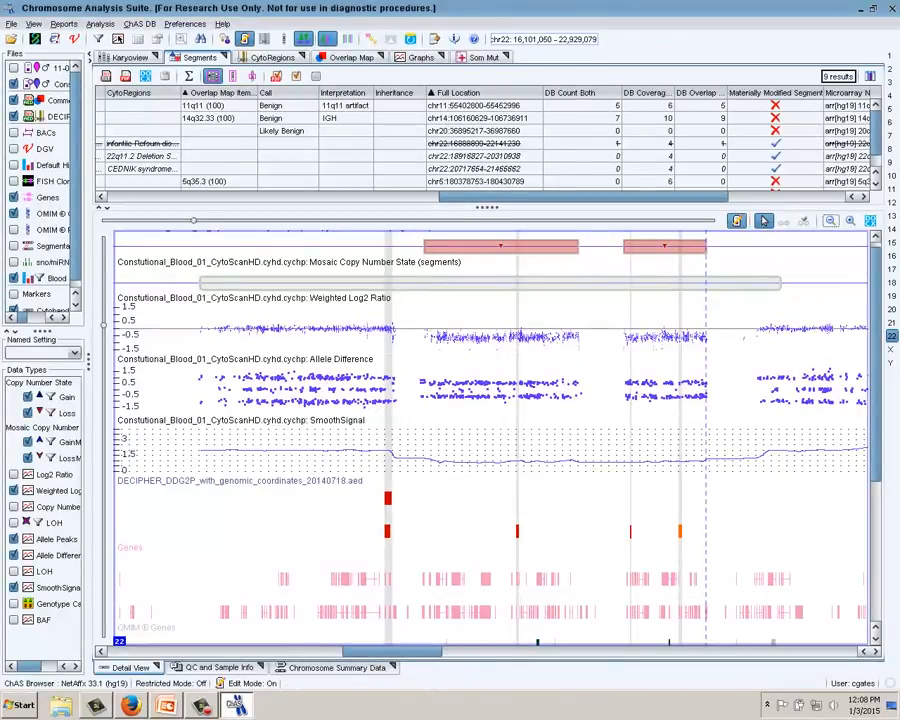
left_click(763, 220)
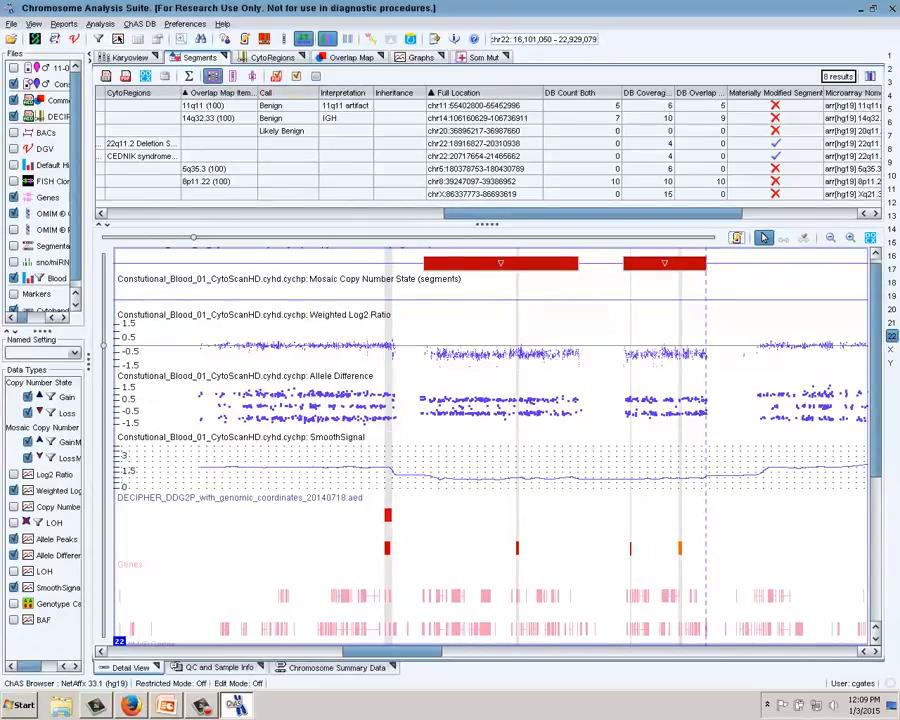
left_click(484, 265)
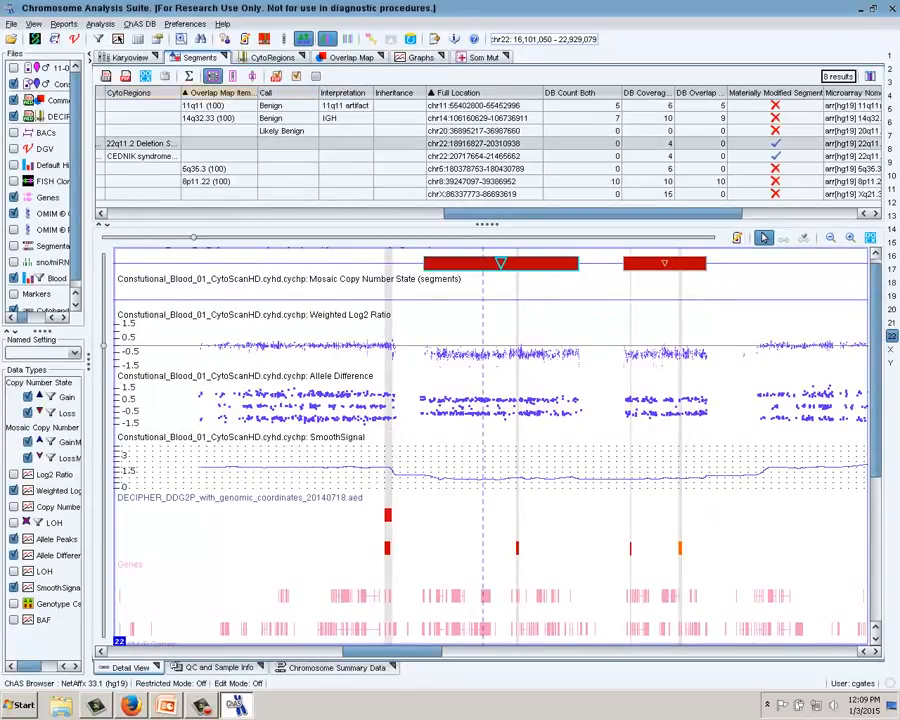
double_click(288, 144)
left_click(288, 145)
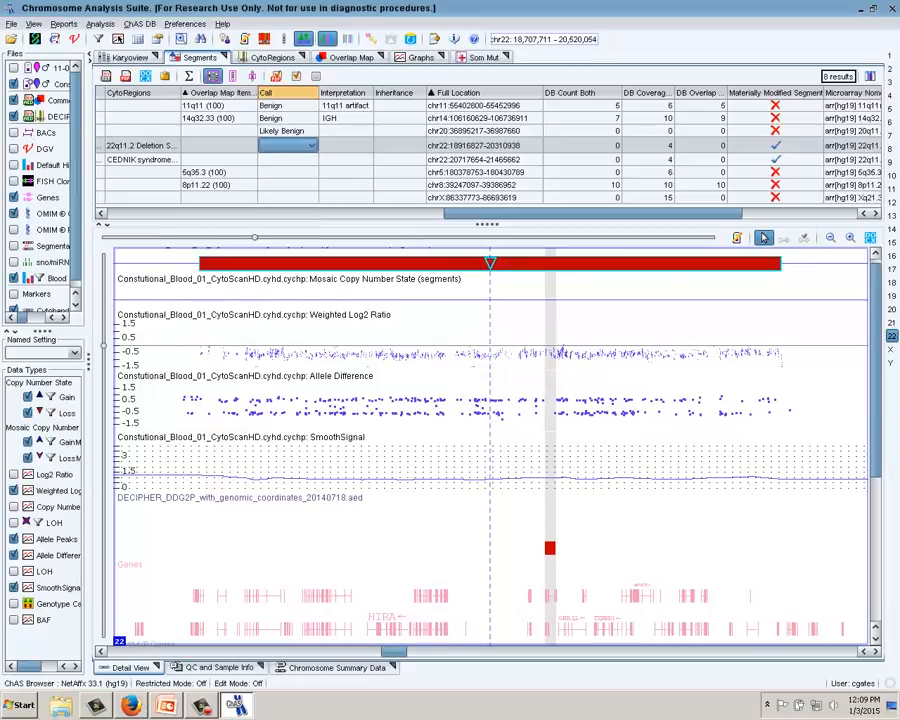
left_click_drag(181, 93, 199, 93)
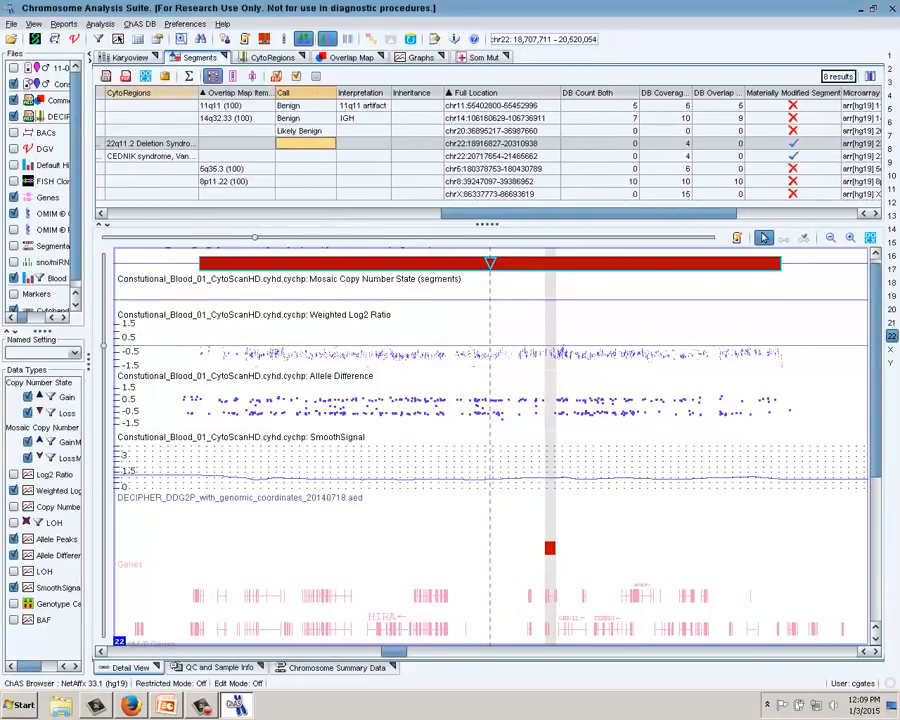
mouse_move(549, 554)
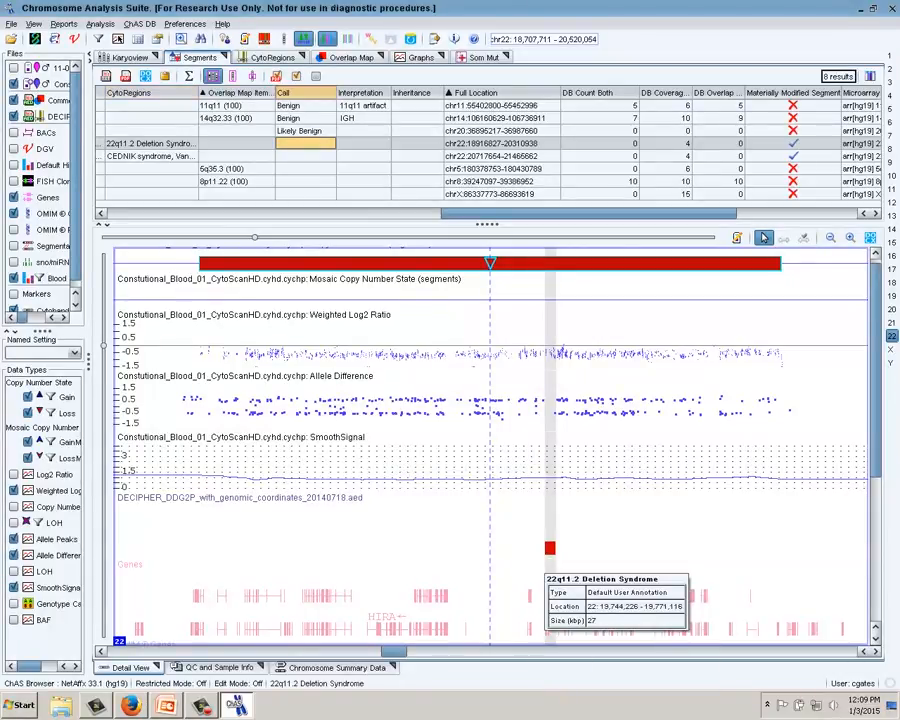
mouse_move(532, 266)
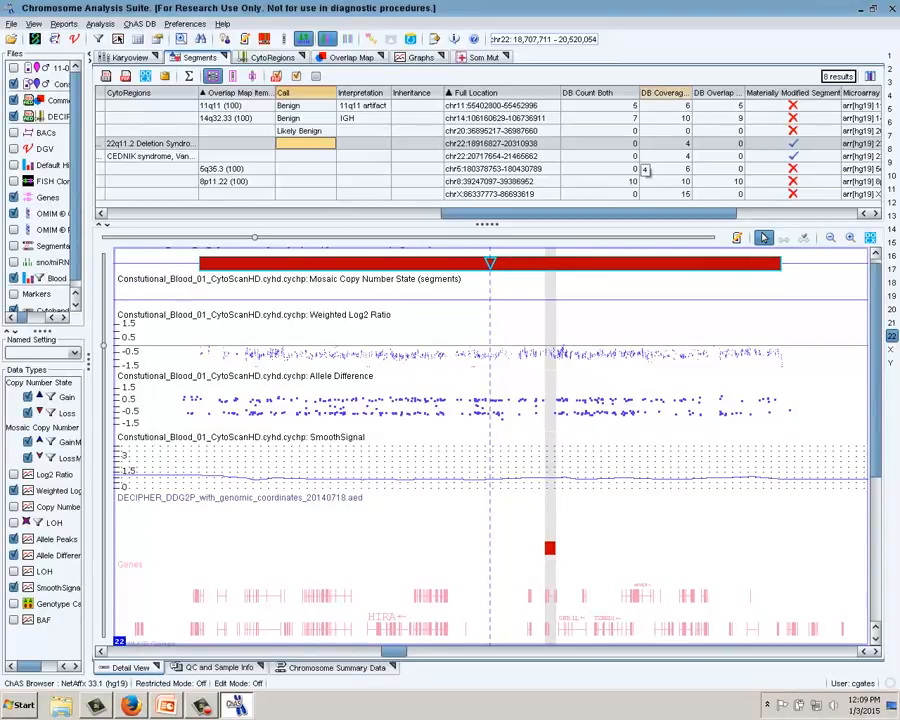
right_click(645, 143)
left_click(700, 192)
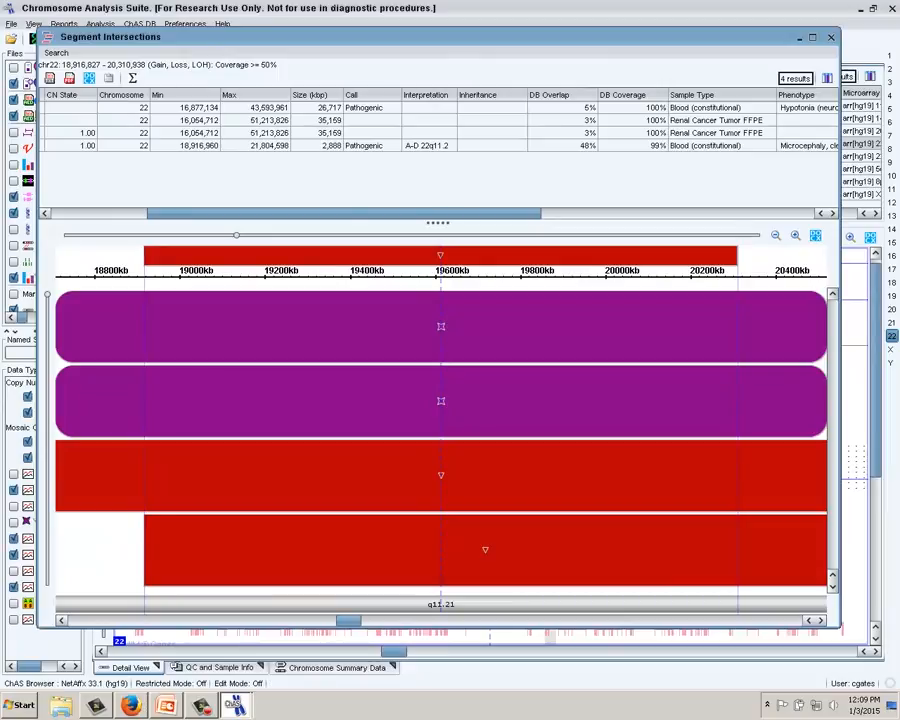
left_click_drag(236, 235, 112, 235)
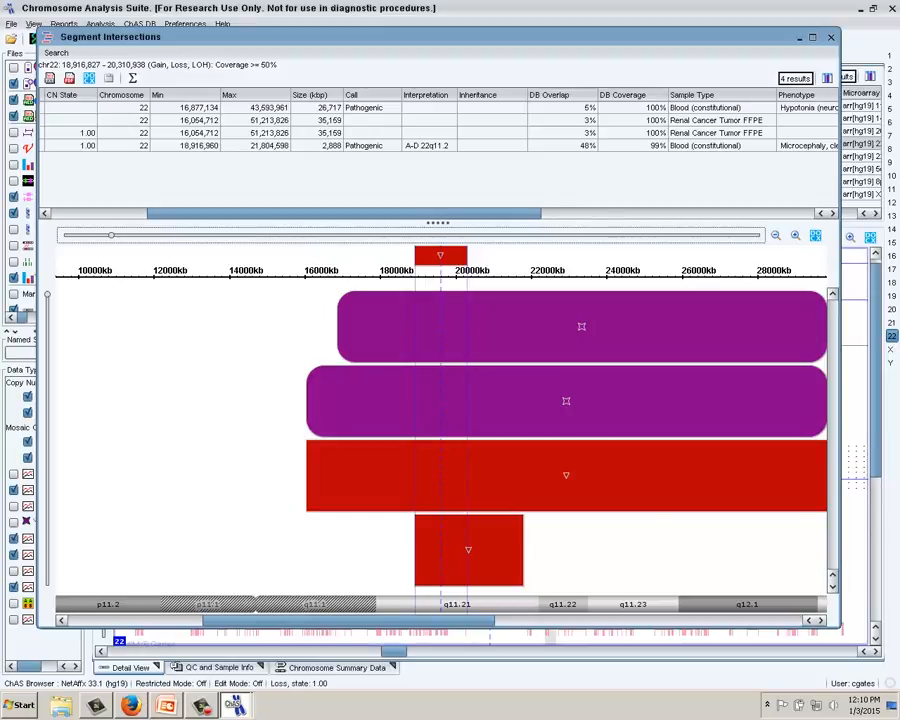
- Review the file names, types, calls, interpretations and sample types of the intersecting segments, and close the Segment Intersections window
mouse_move(443, 258)
mouse_move(684, 459)
left_click_drag(344, 214, 247, 214)
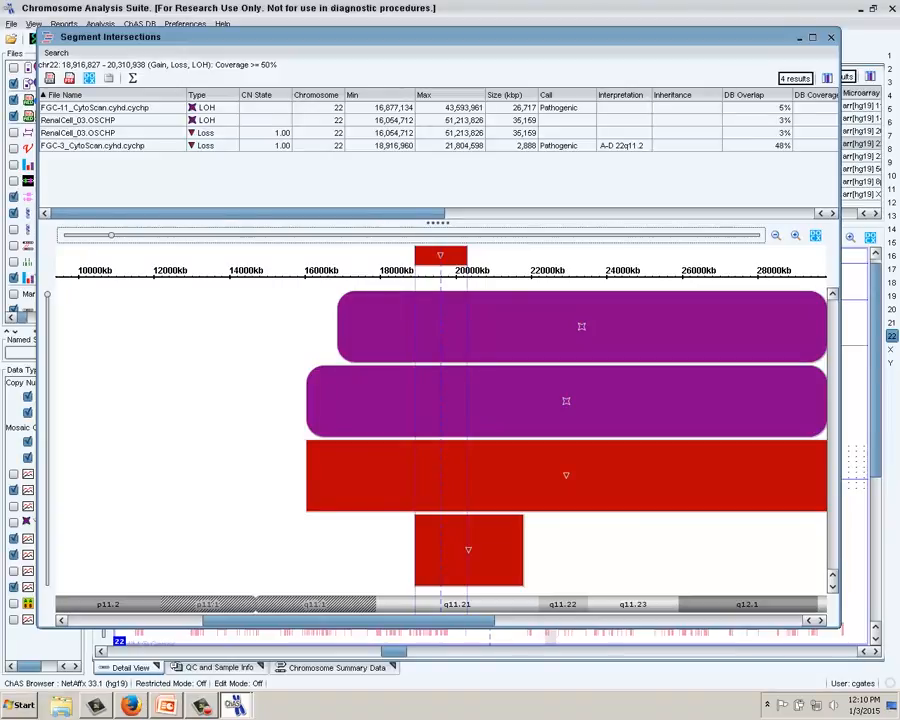
mouse_move(521, 356)
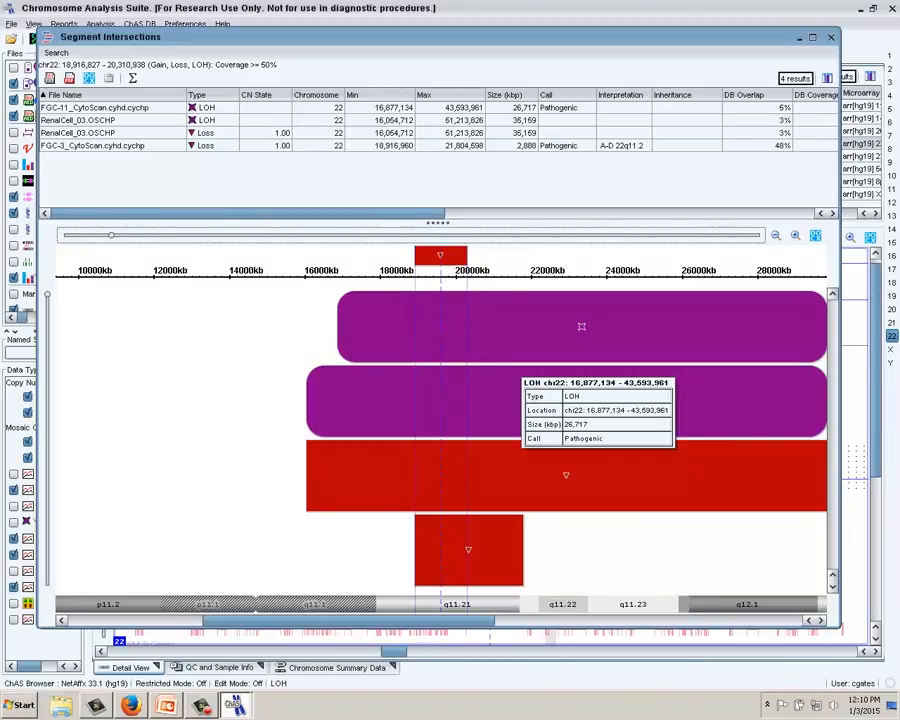
left_click_drag(385, 213, 444, 213)
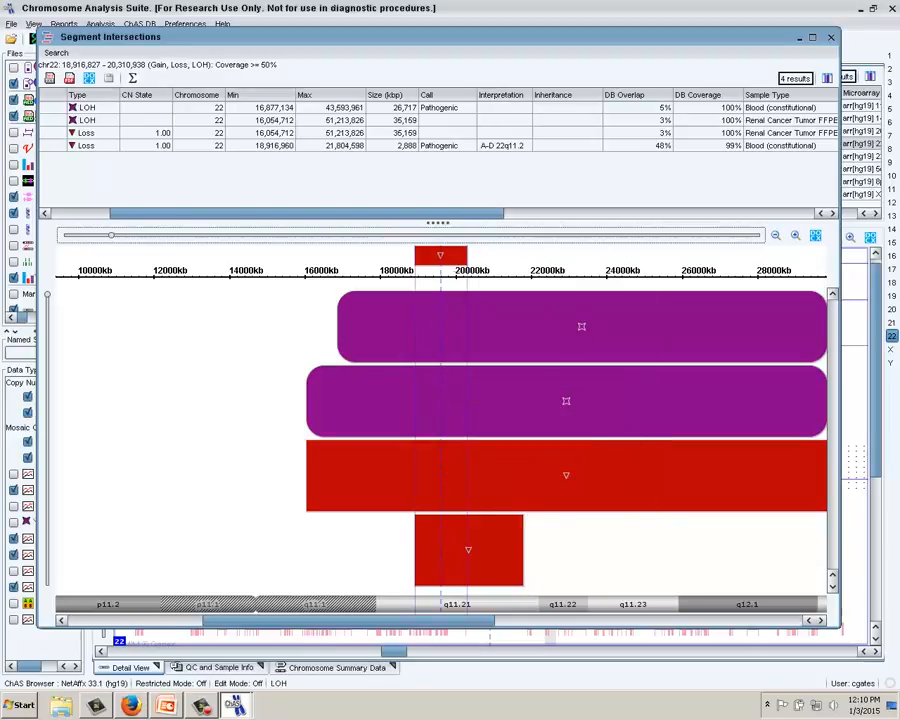
left_click_drag(468, 213, 450, 213)
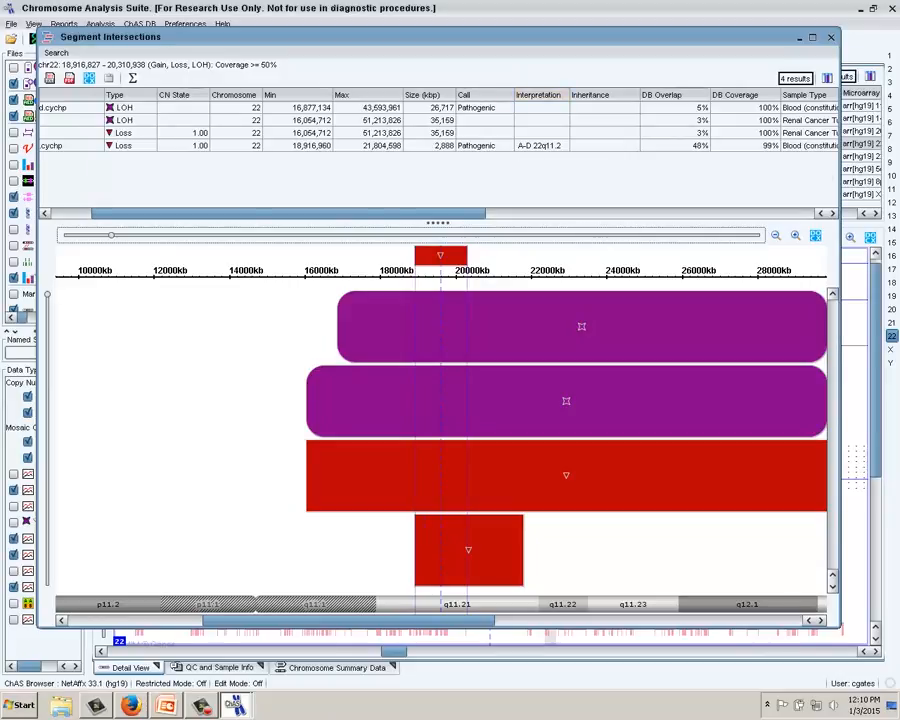
left_click_drag(450, 213, 408, 213)
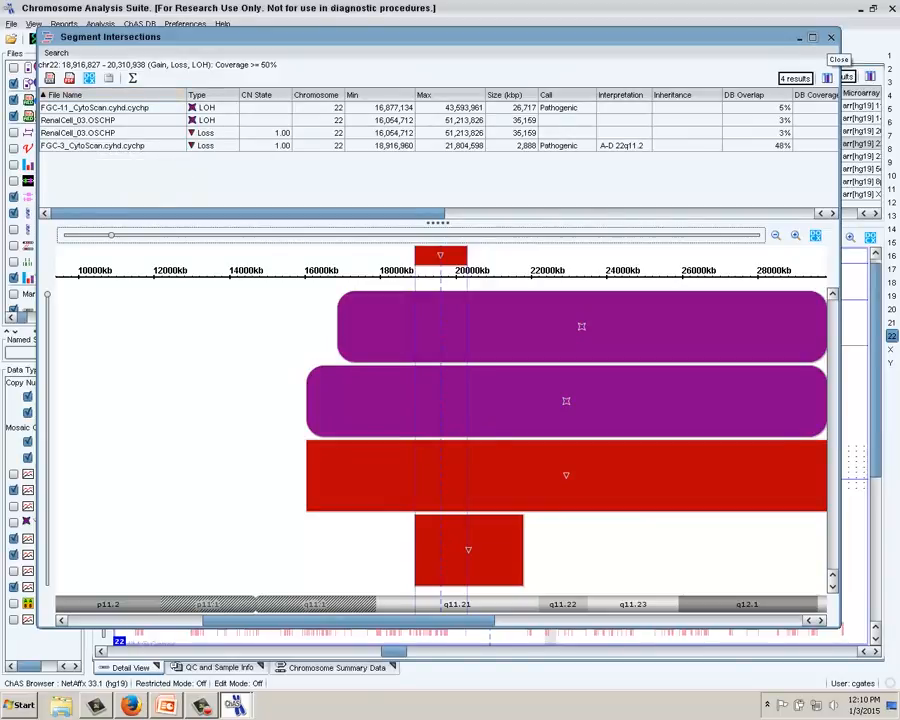
left_click(830, 37)
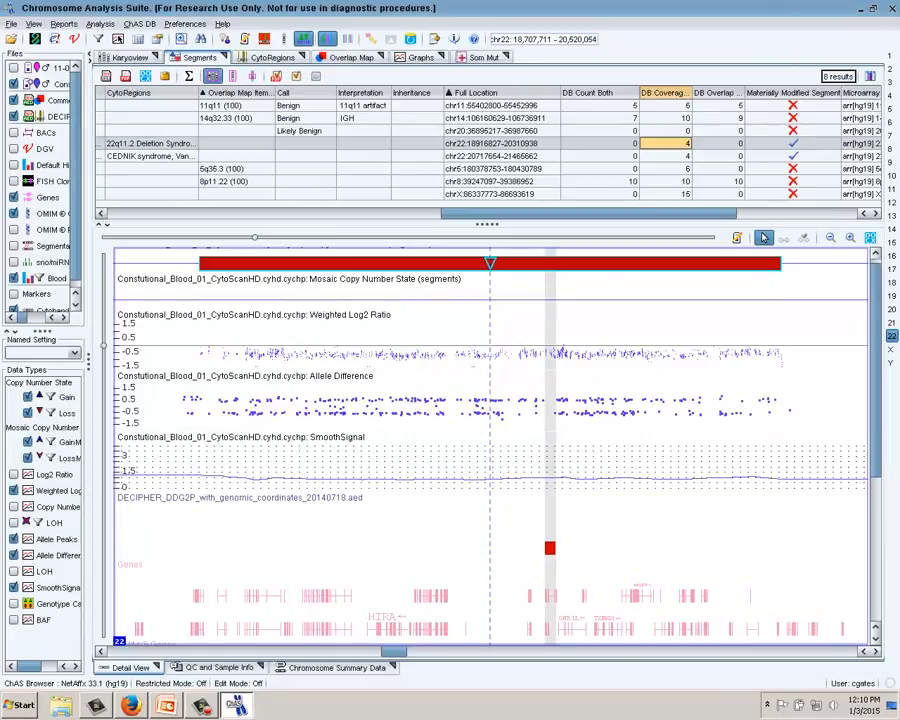
mouse_move(550, 548)
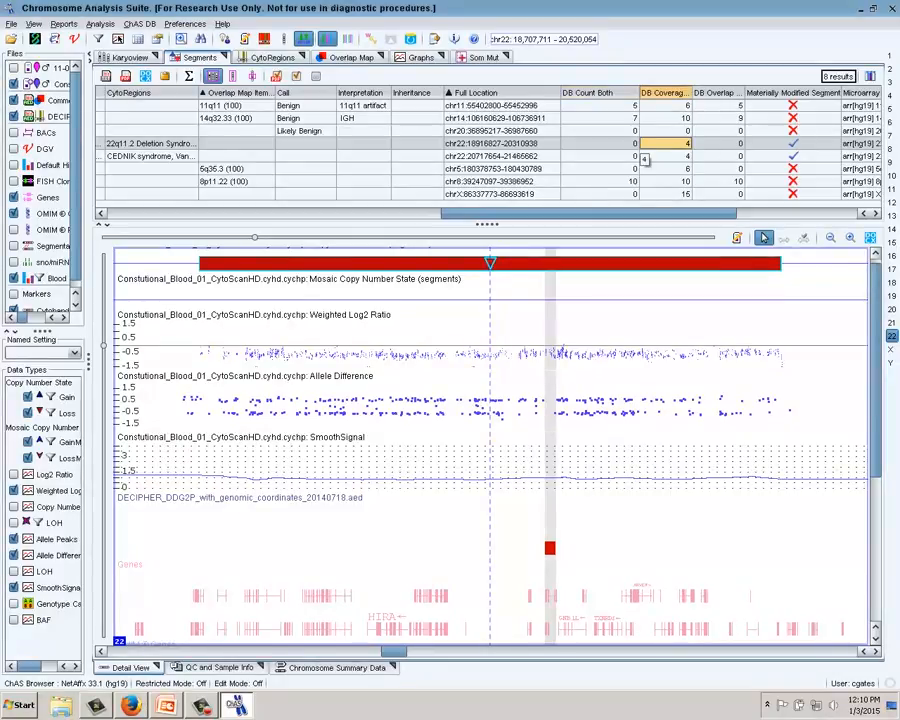
right_click(645, 160)
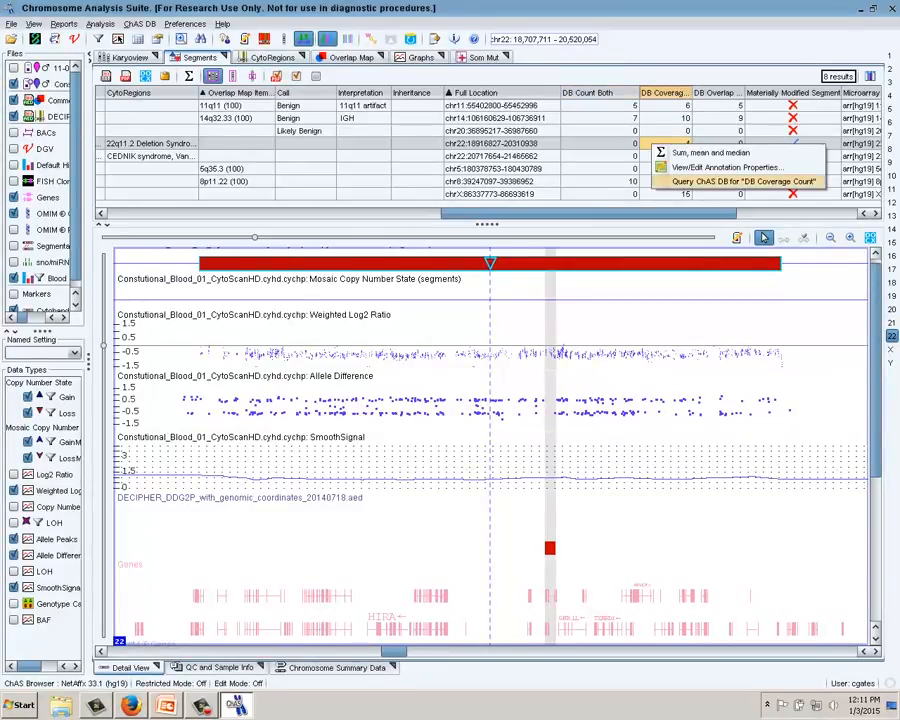
left_click(715, 189)
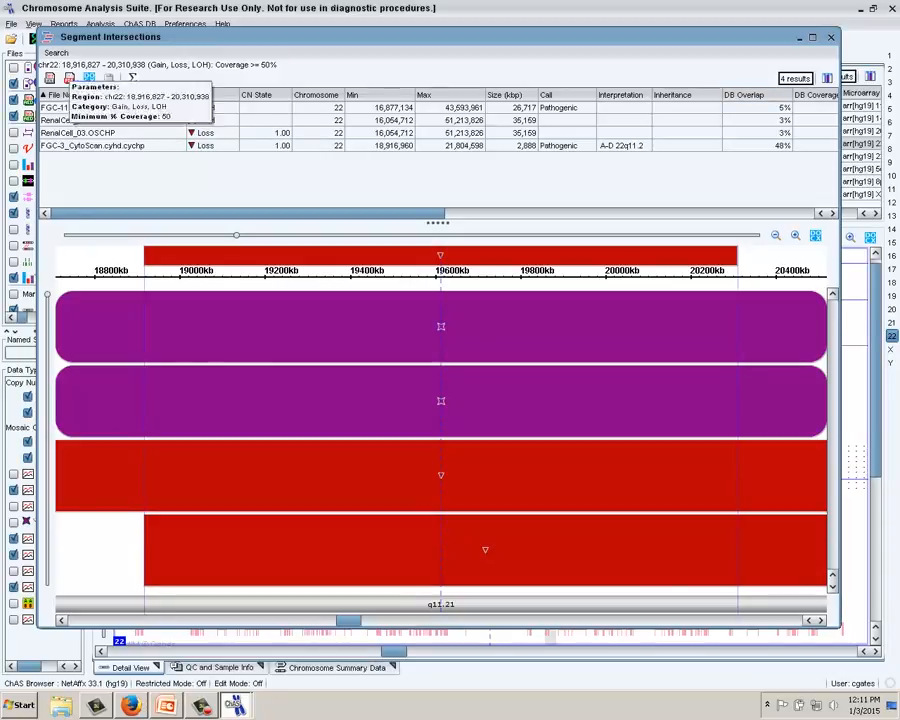
left_click(56, 53)
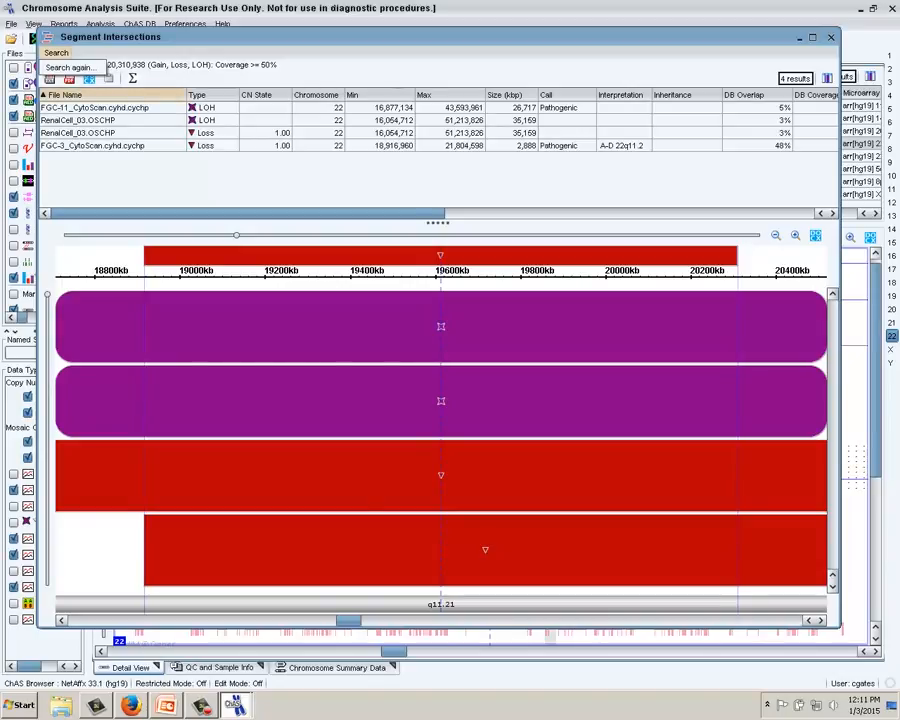
left_click_drag(235, 213, 333, 213)
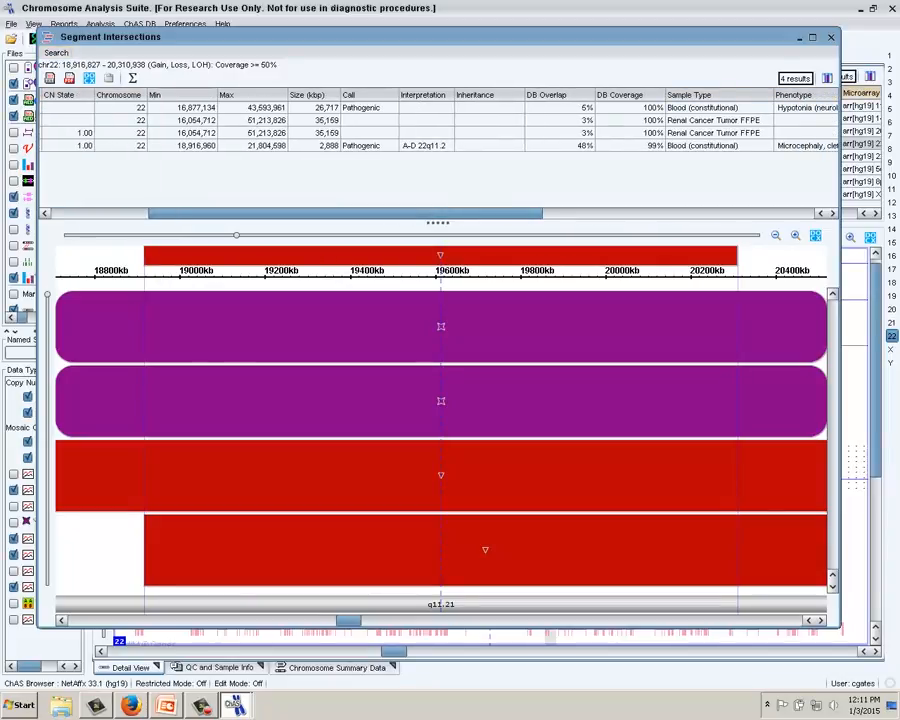
left_click_drag(333, 213, 235, 213)
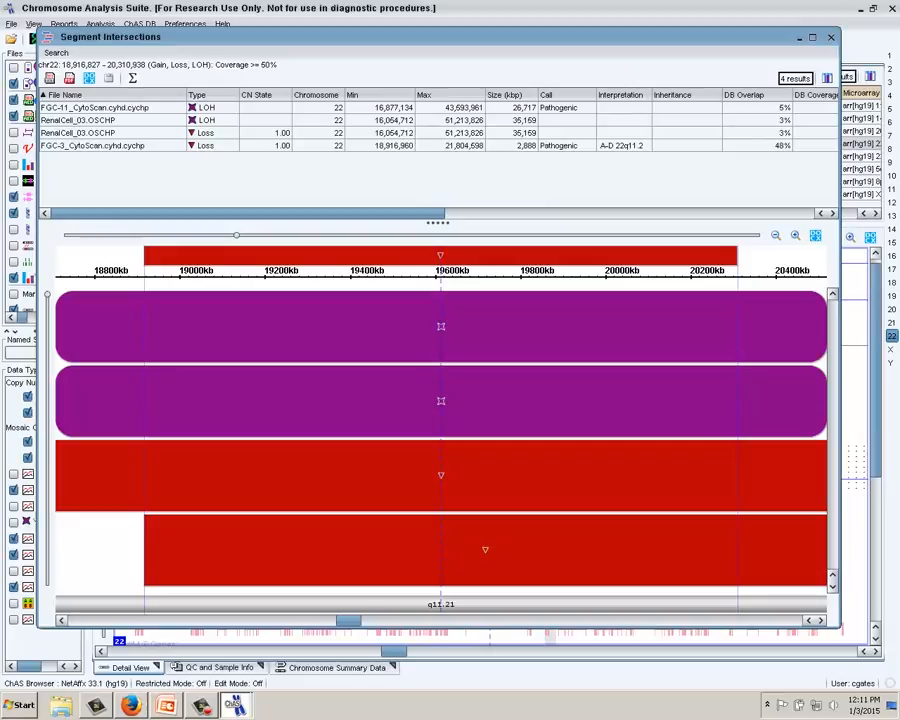
- Search again with minimum coverage 40% OR minimum overlap 40%, limited to Blood (constitutional) samples
left_click(56, 52)
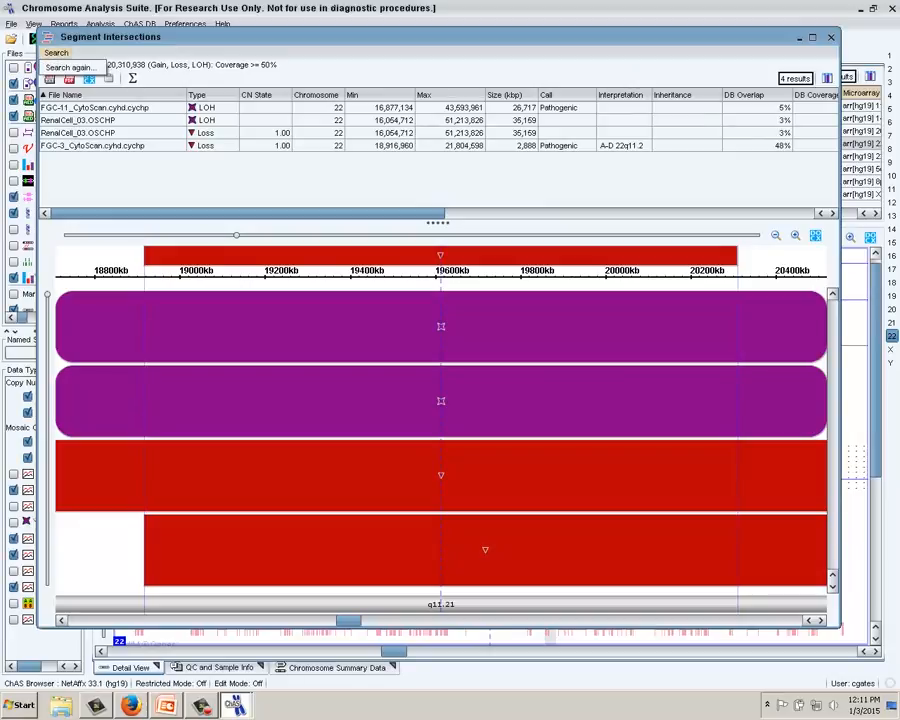
left_click(68, 68)
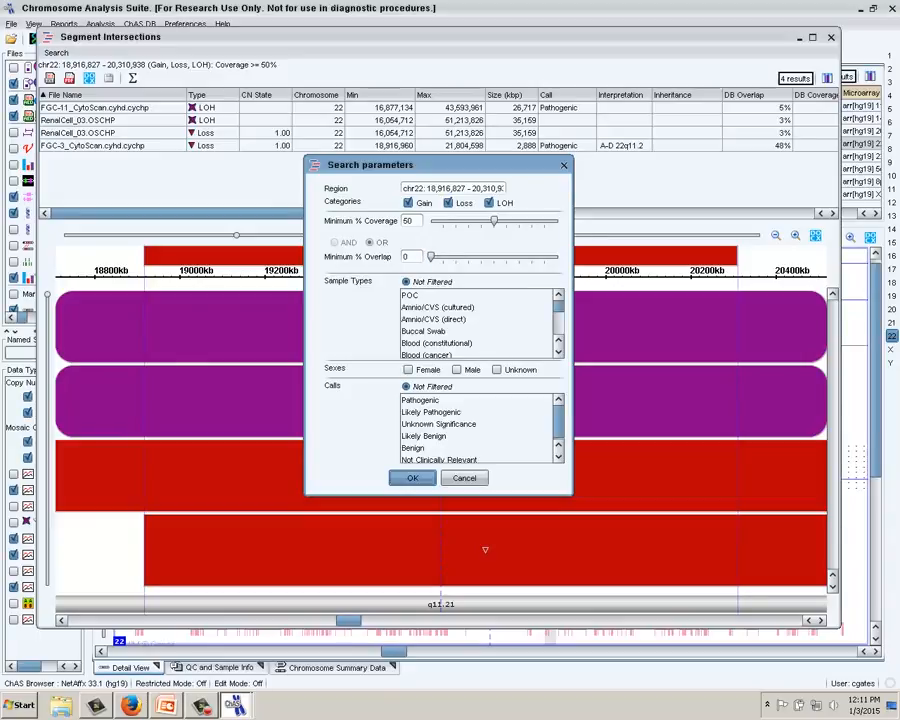
left_click_drag(413, 220, 402, 220)
type("40")
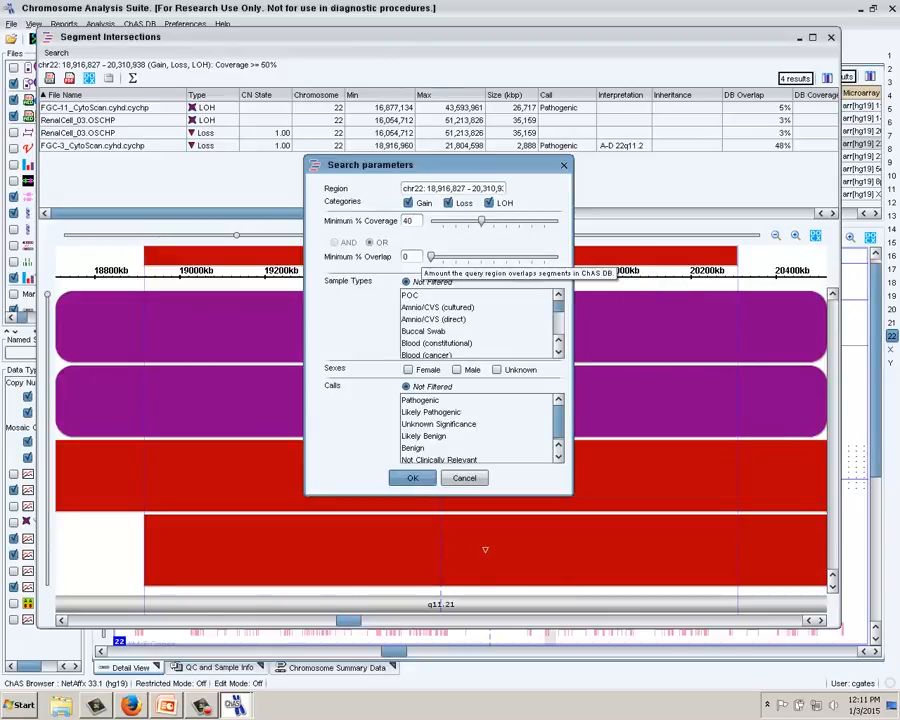
left_click_drag(416, 257, 401, 257)
type("40")
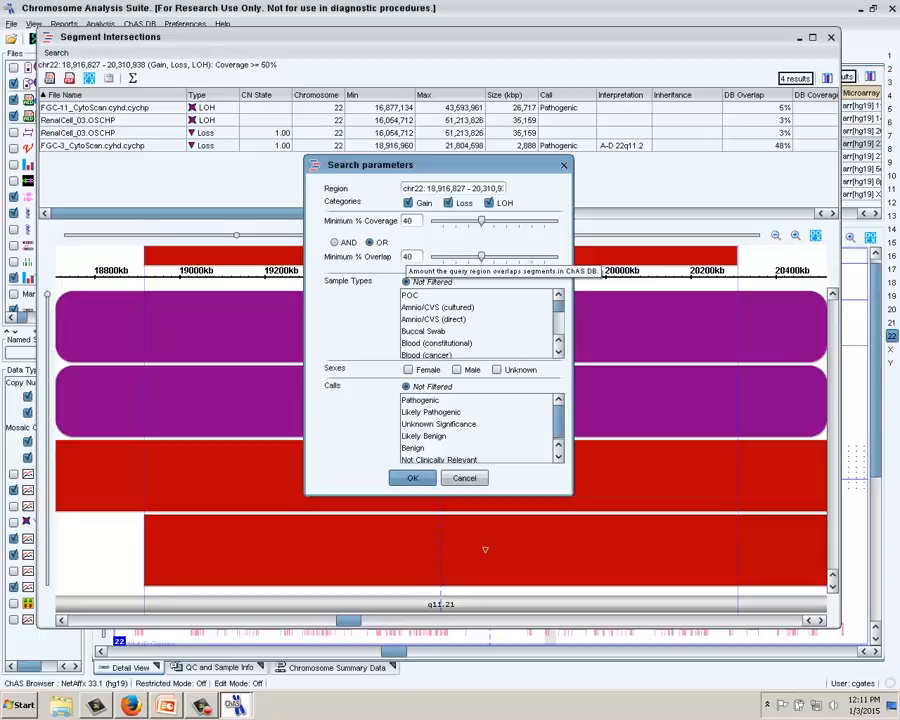
left_click(437, 343)
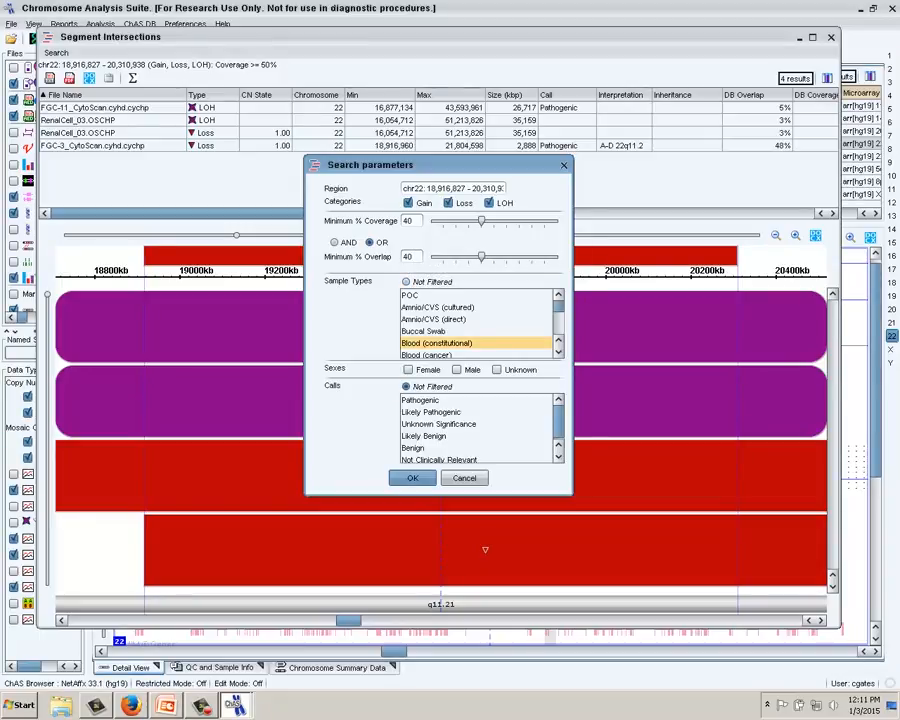
left_click(412, 478)
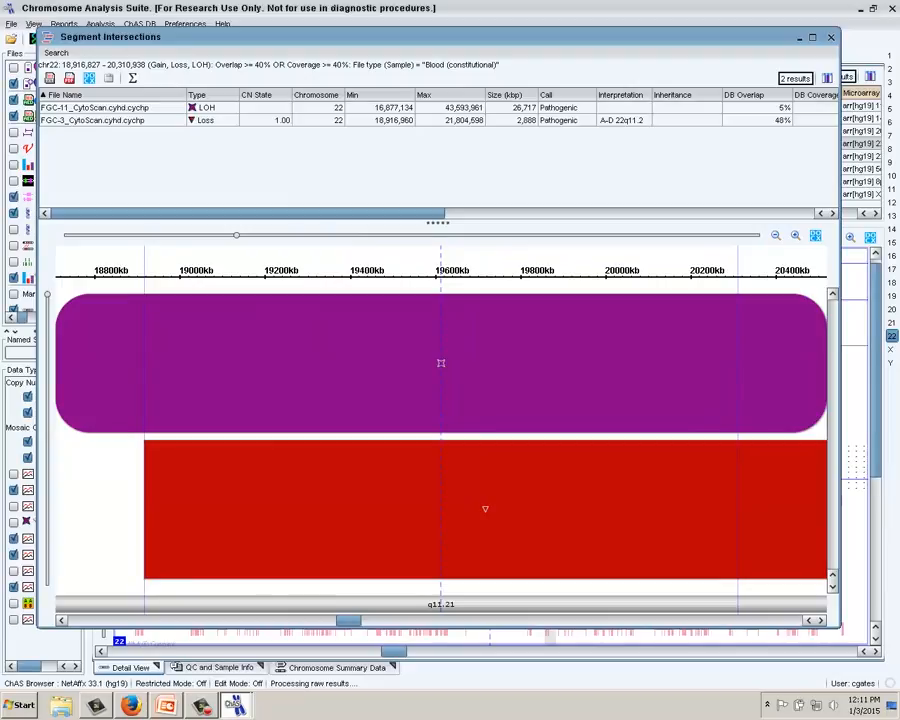
- Compare the overlap, coverage and extents of the filtered database segments with the query region, and close the results window
mouse_move(485, 508)
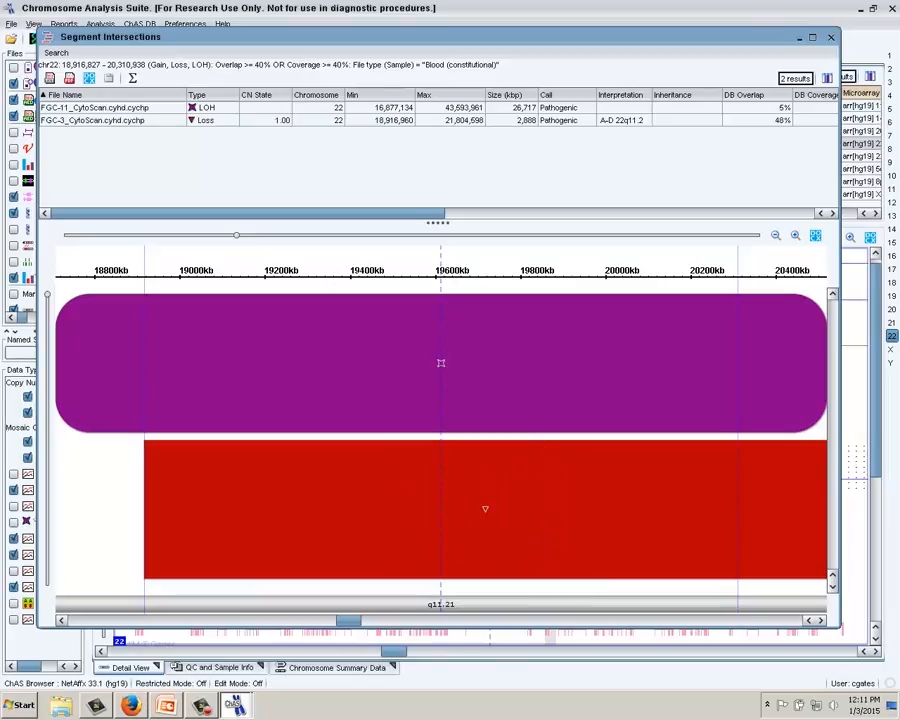
left_click_drag(290, 213, 343, 213)
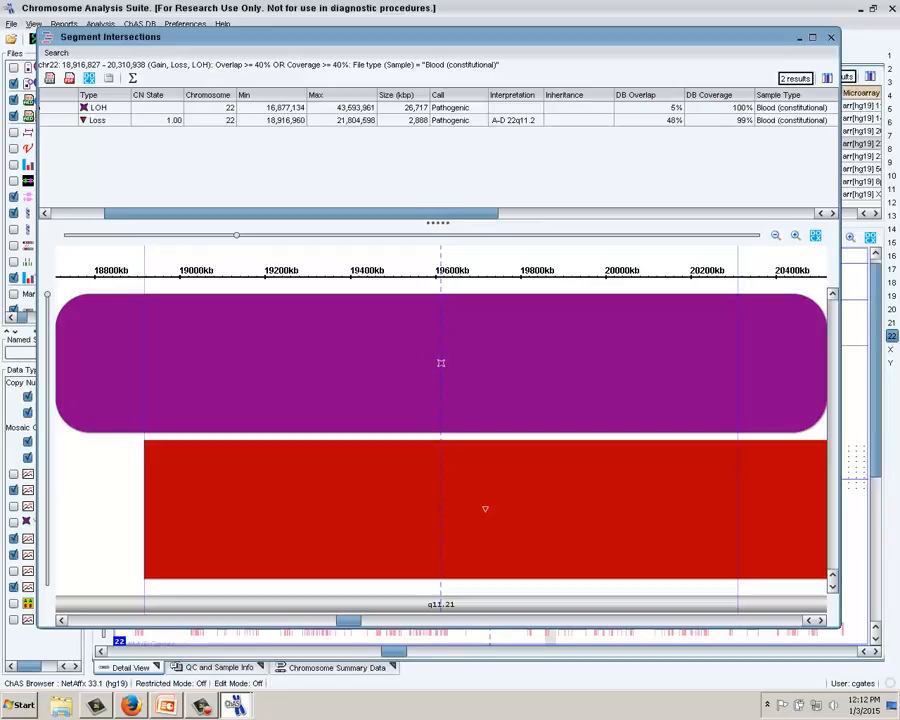
left_click_drag(237, 235, 132, 235)
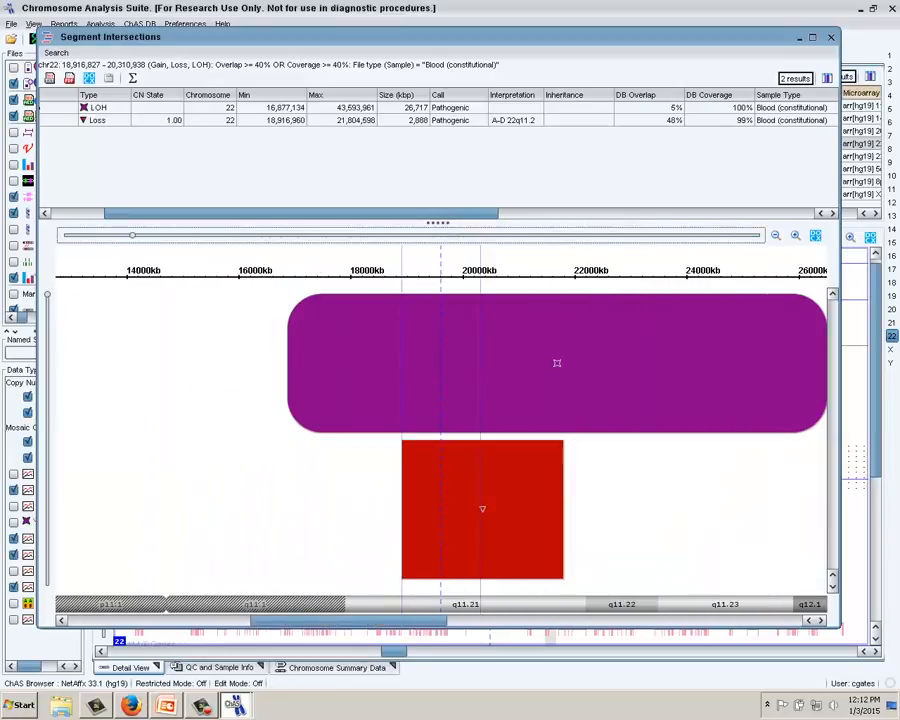
mouse_move(305, 370)
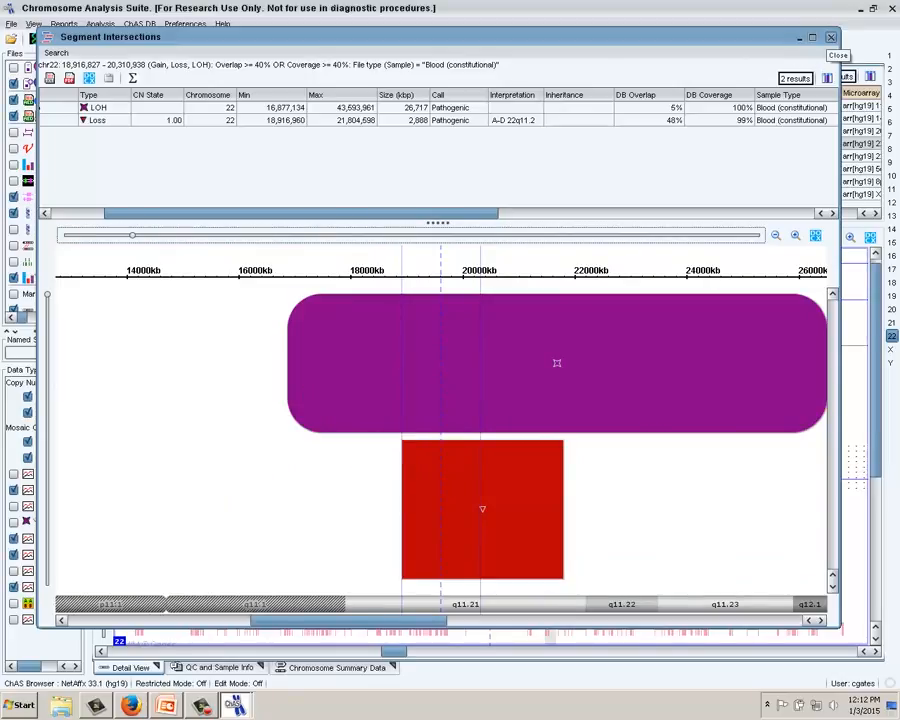
left_click(831, 37)
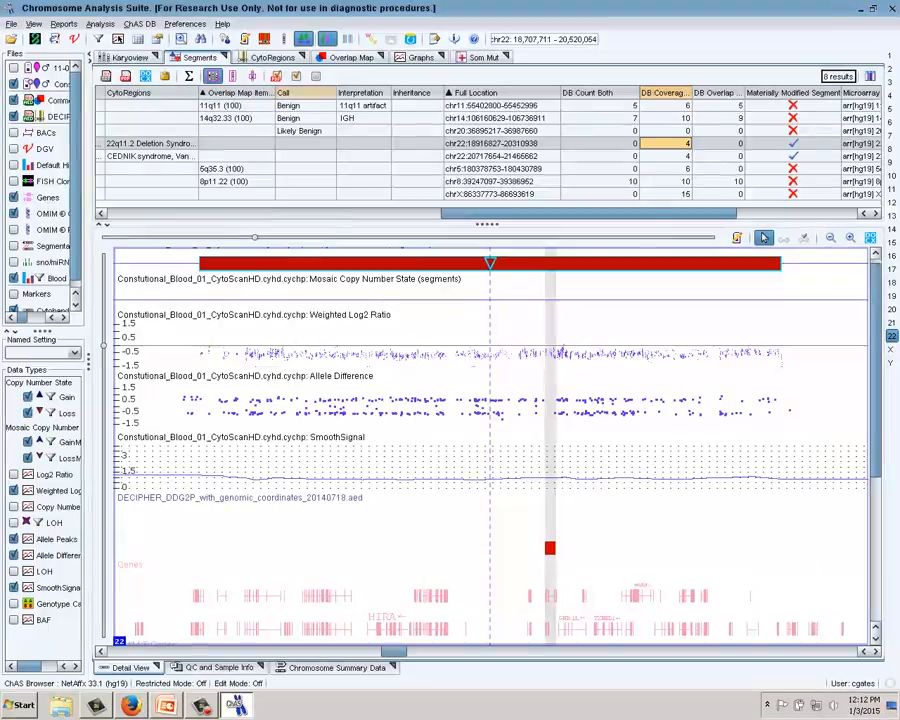
left_click(305, 144)
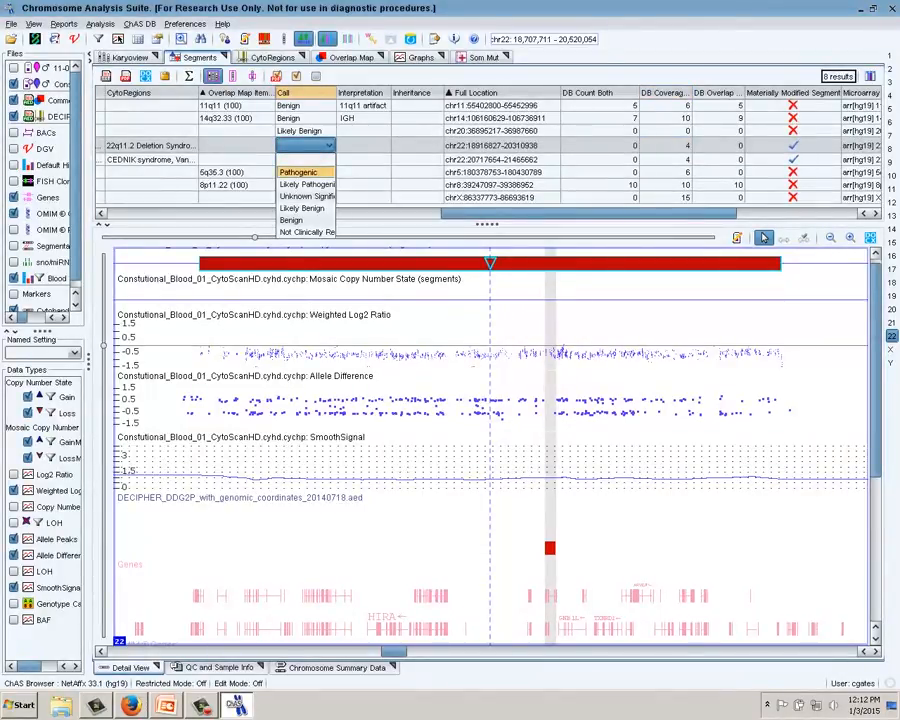
left_click(299, 172)
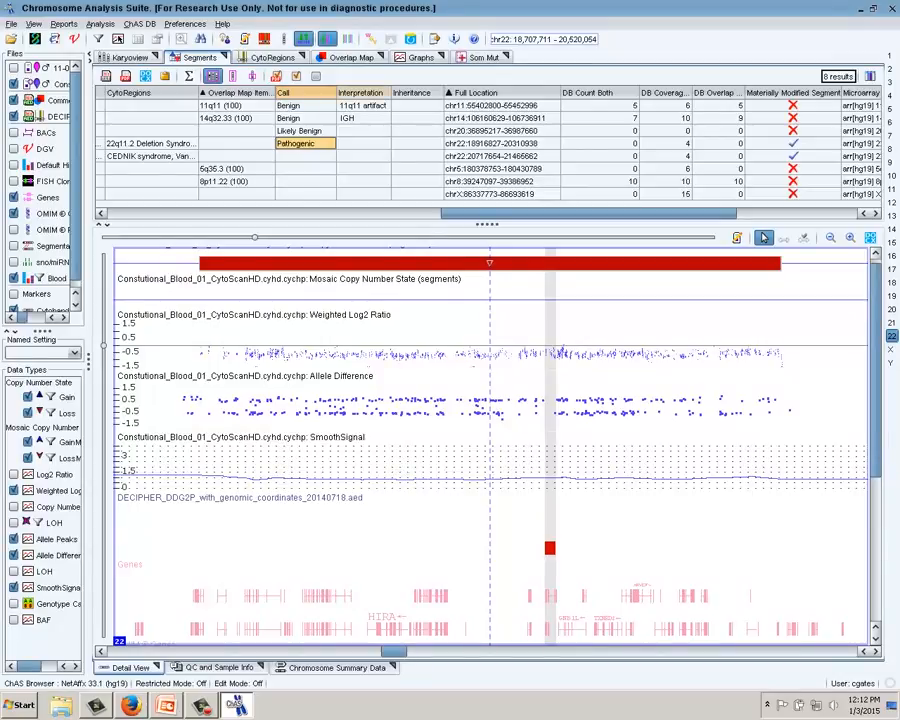
left_click(363, 144)
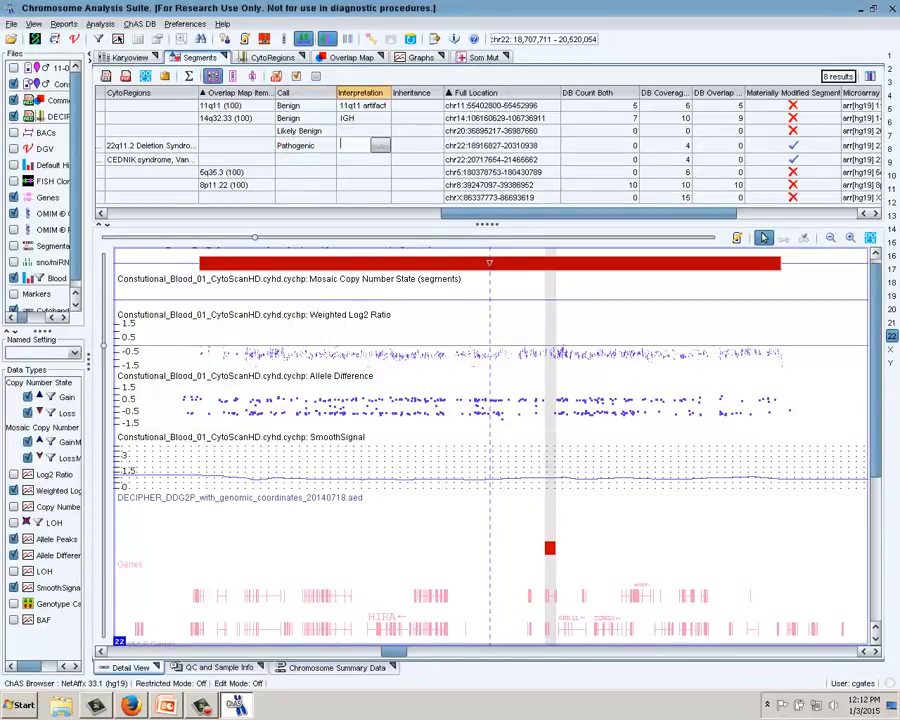
type("22.11.2 deletion")
key("Return")
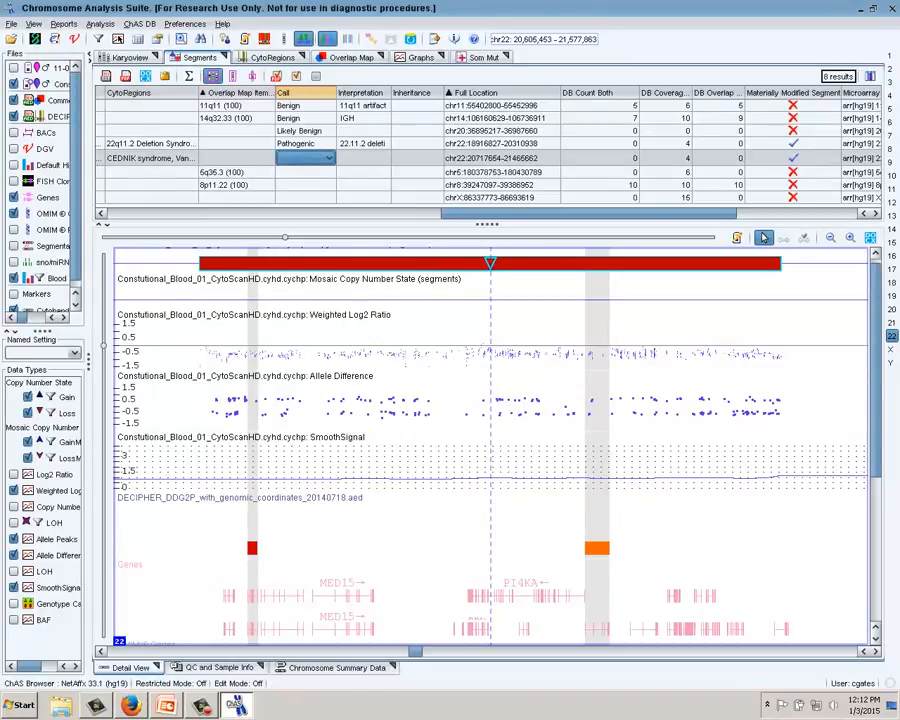
mouse_move(252, 548)
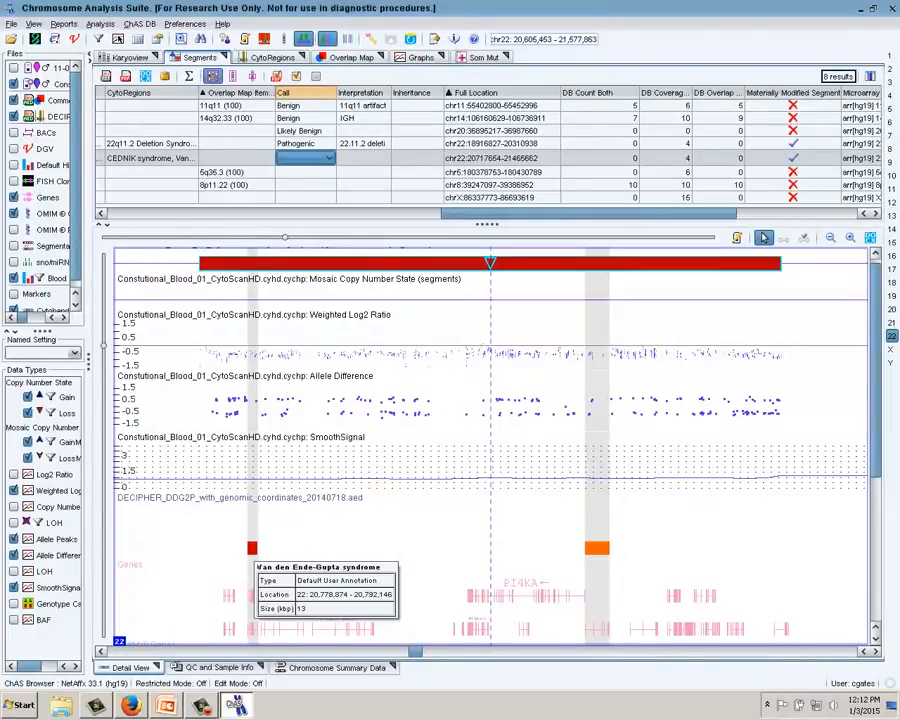
mouse_move(597, 548)
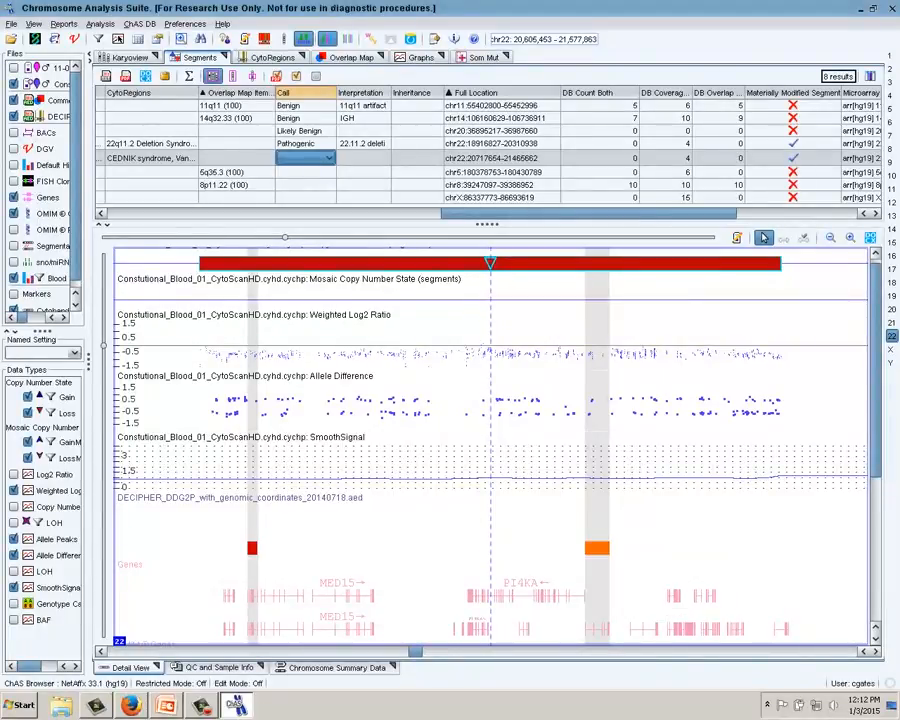
left_click_drag(103, 345, 103, 307)
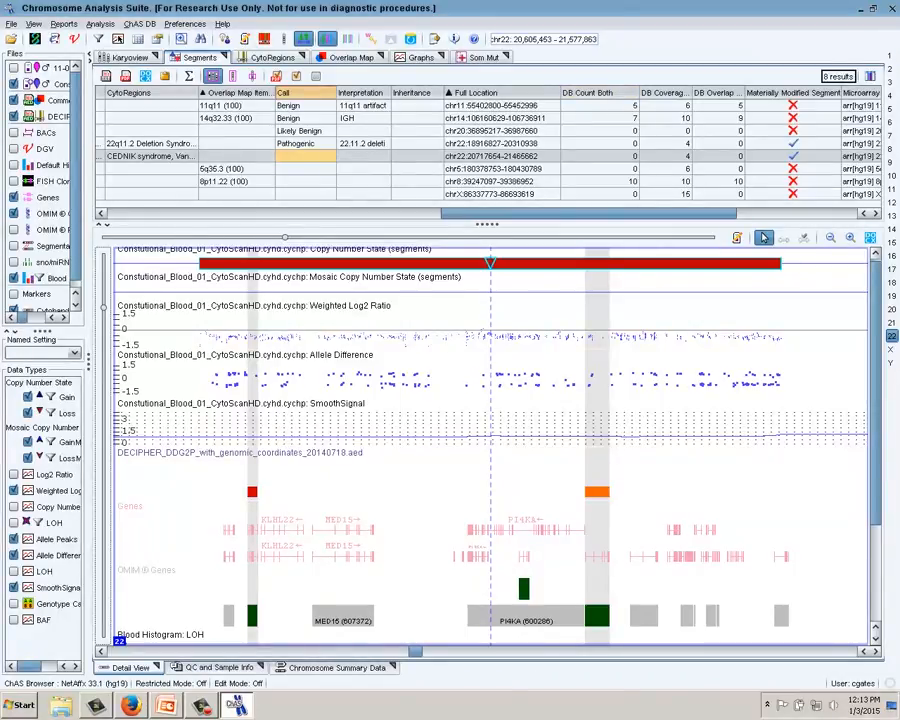
mouse_move(252, 493)
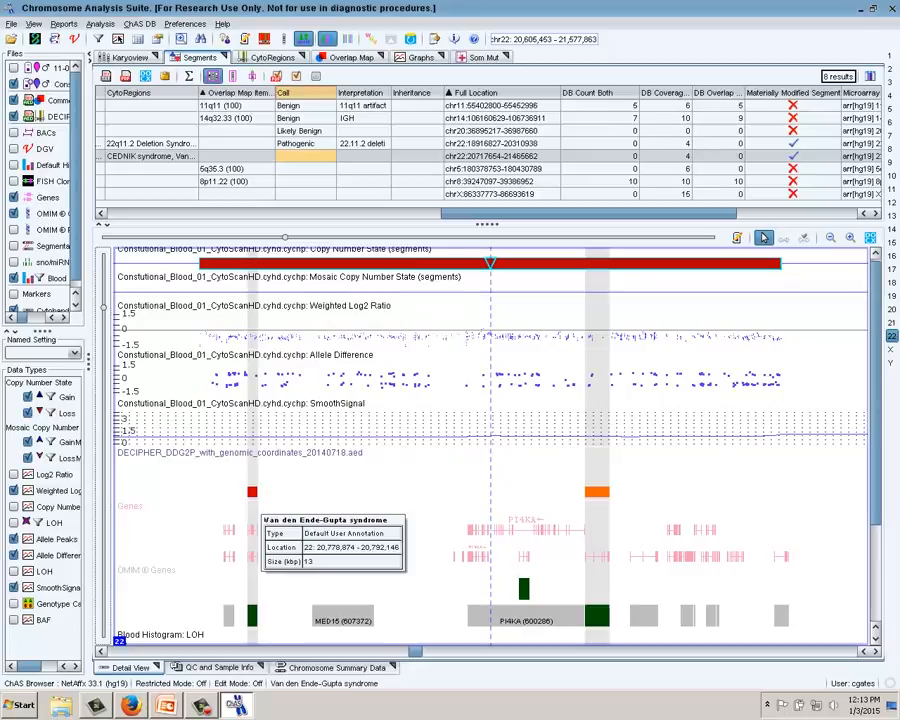
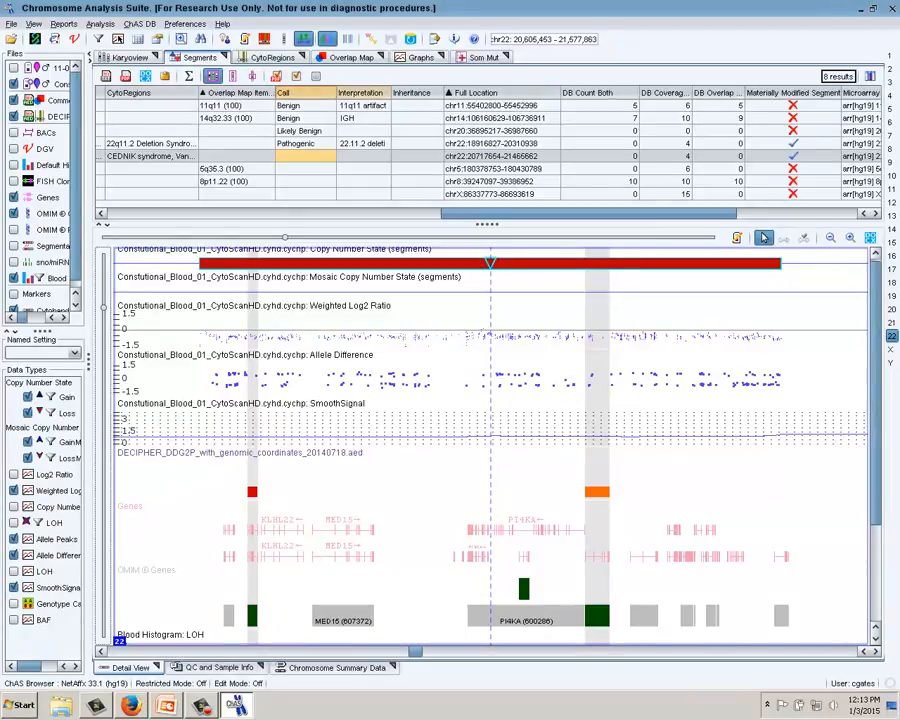
double_click(306, 157)
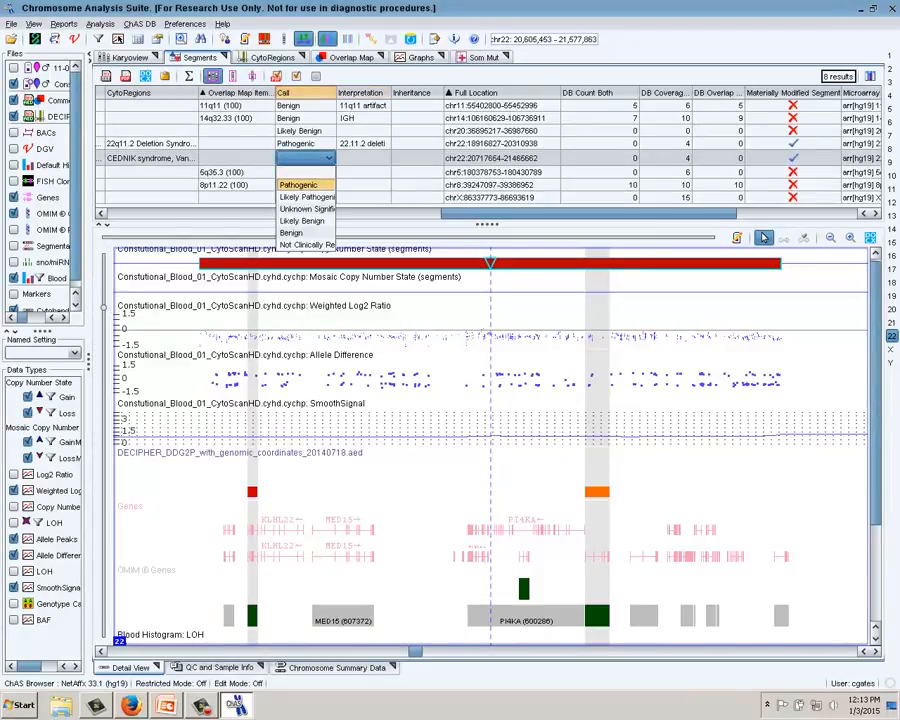
left_click(299, 185)
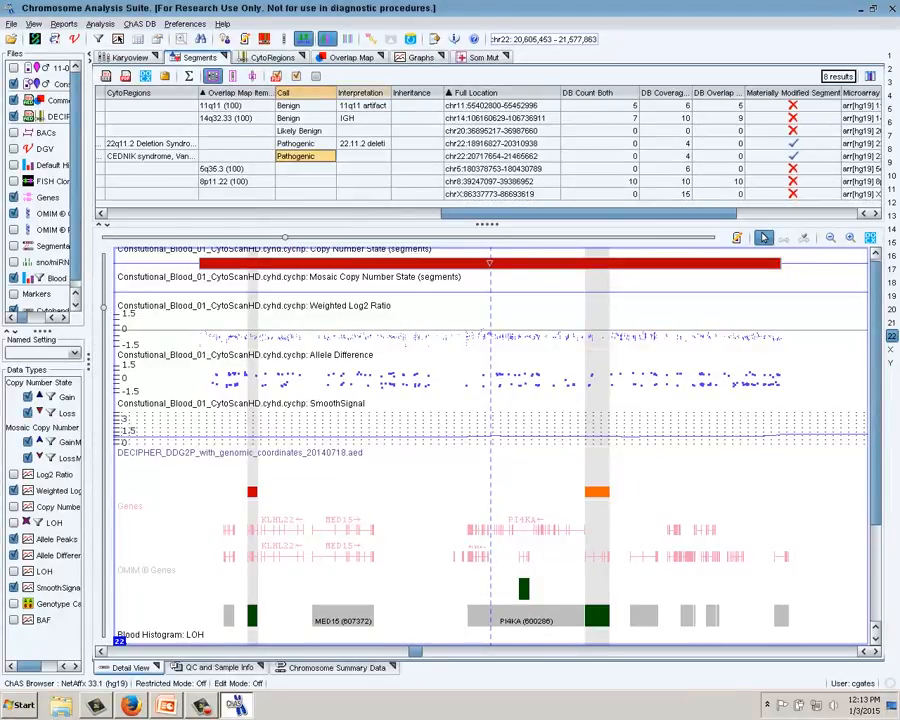
double_click(359, 157)
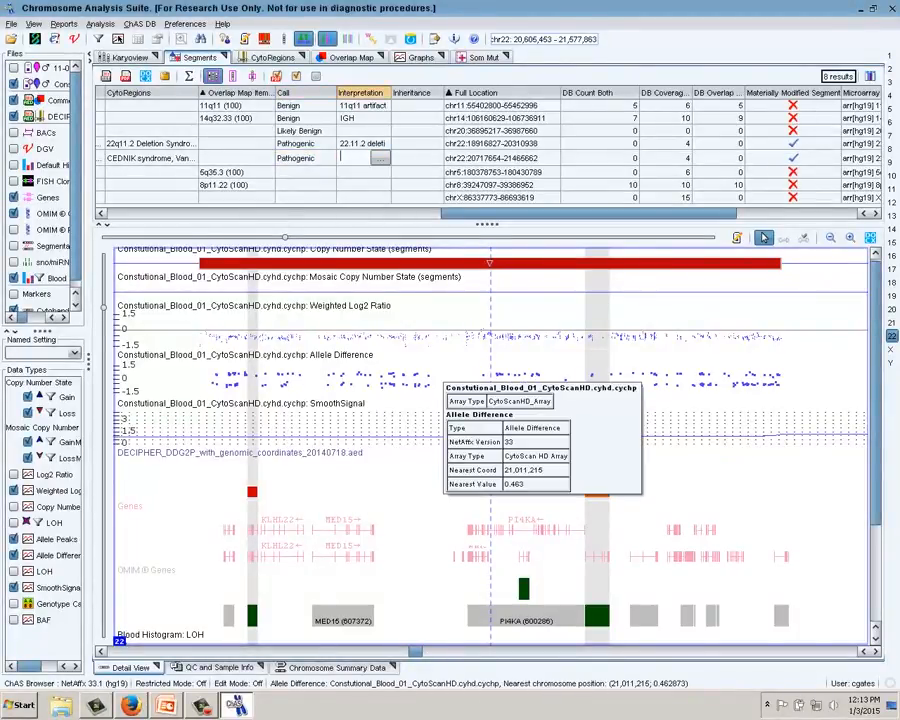
type("CEDNIK syn")
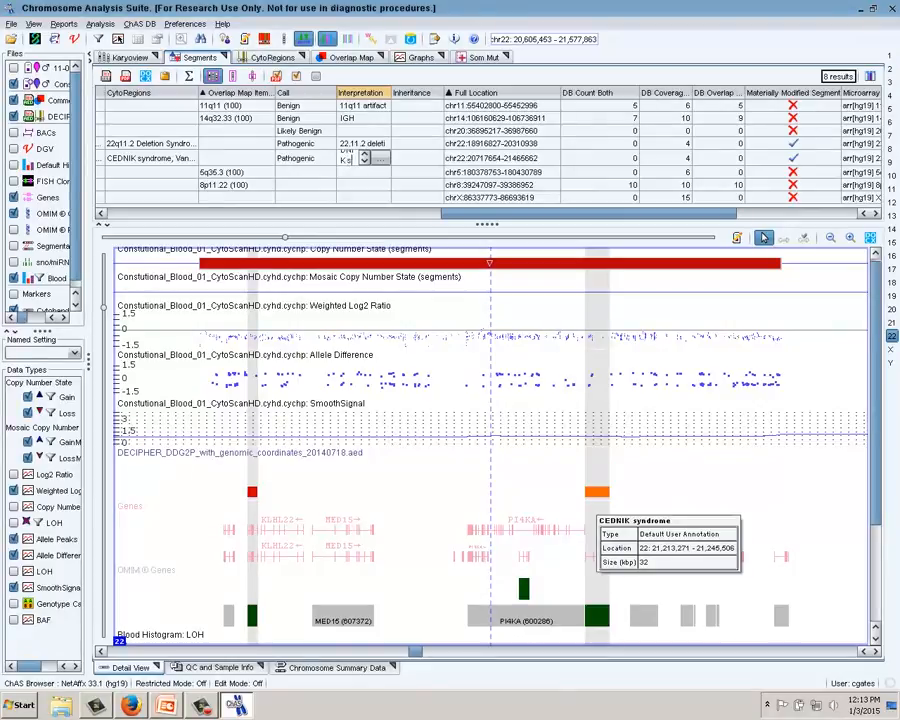
type("drome ")
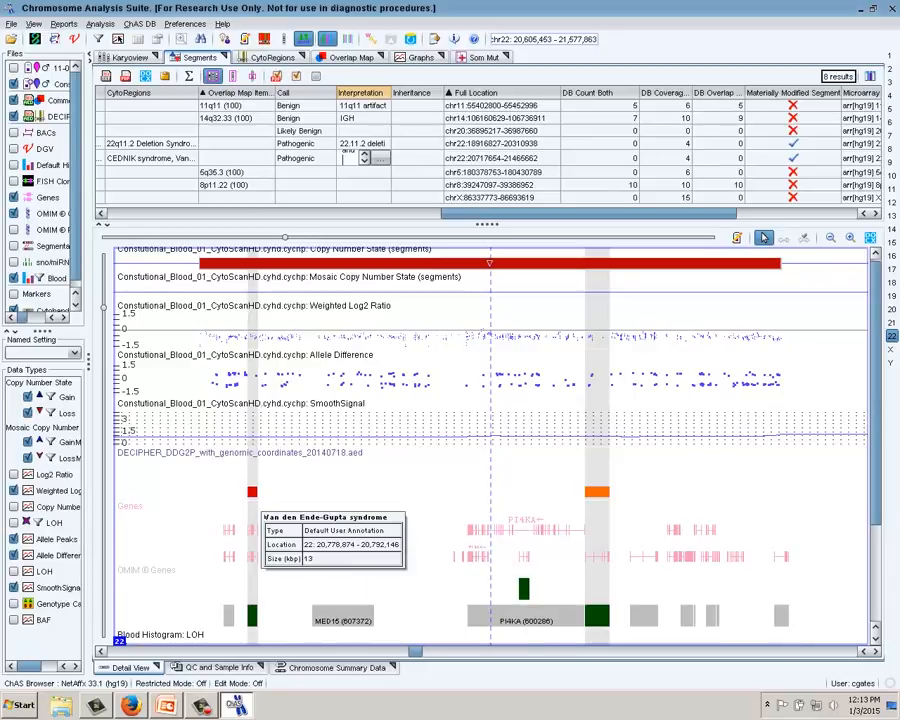
type("and Van denEnde-Gupta syndrome")
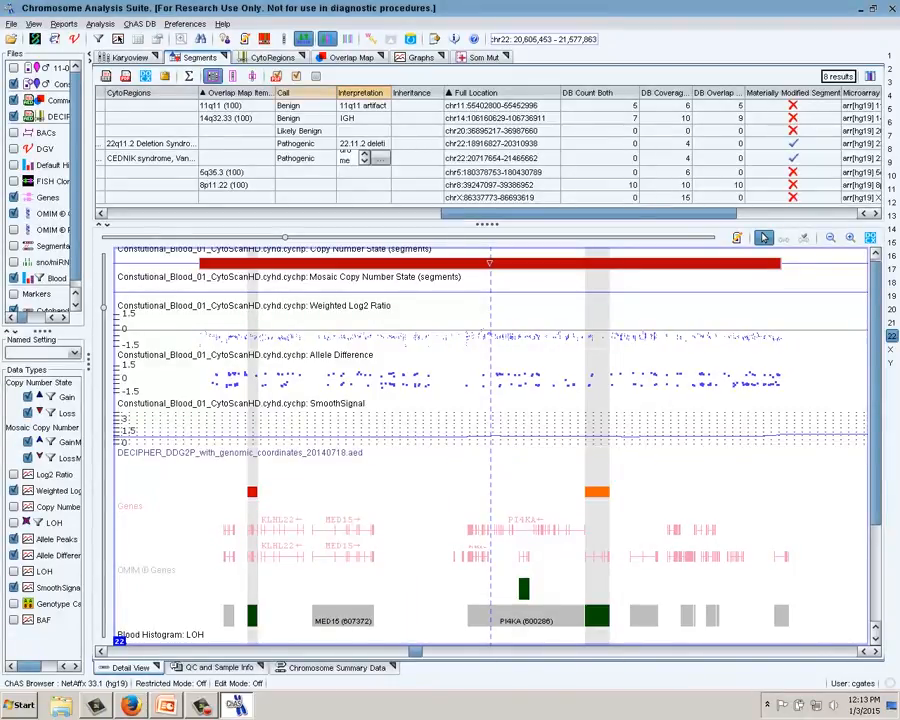
- Inspect the genes and blood histograms around the 5q35.3 loss and set its call to Benign
left_click(305, 172)
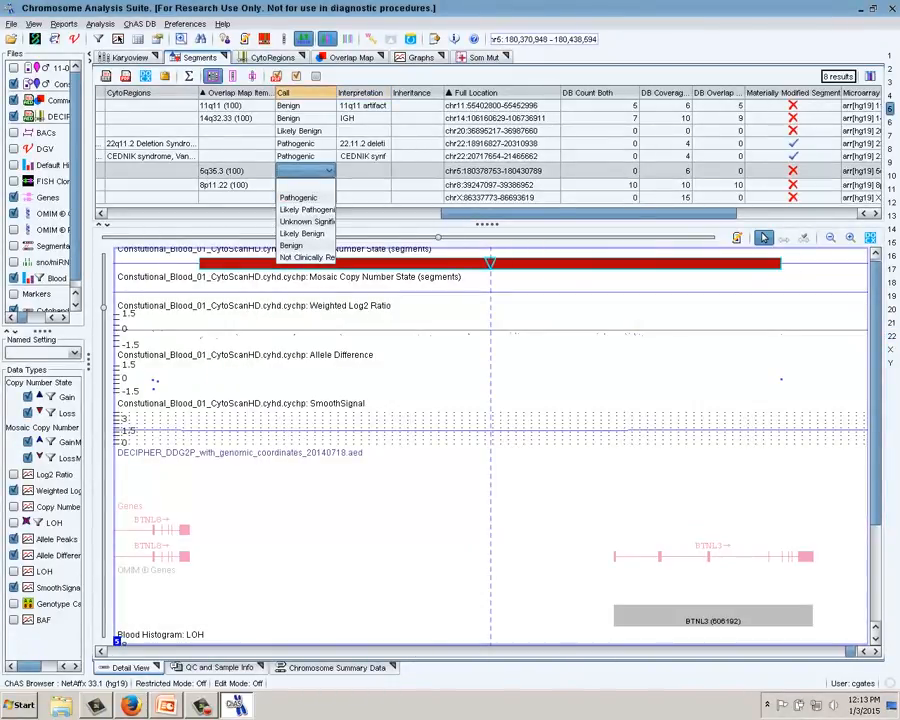
left_click(236, 170)
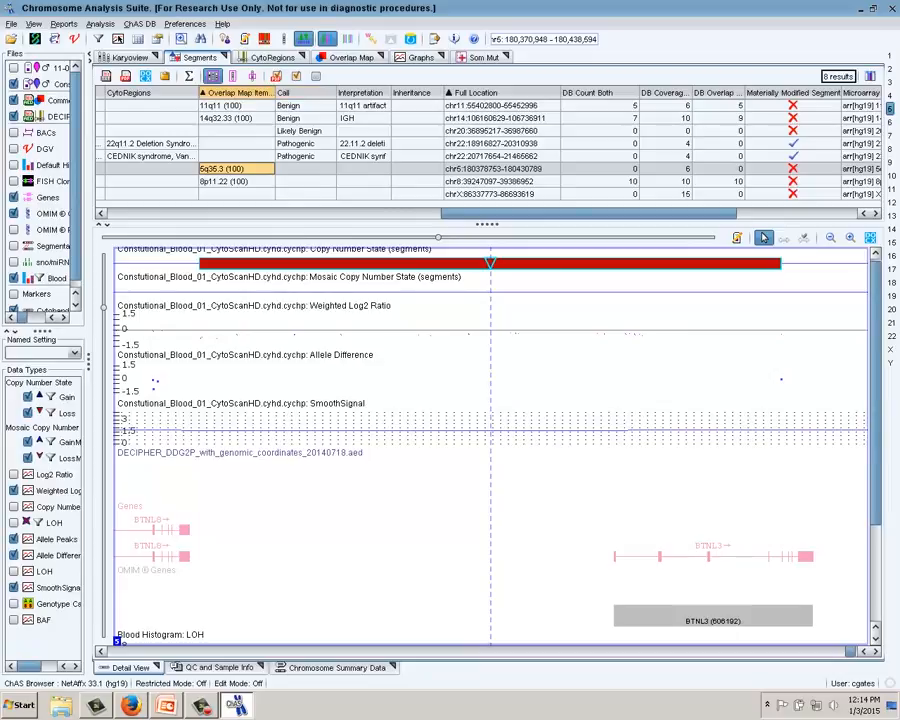
left_click_drag(438, 238, 395, 238)
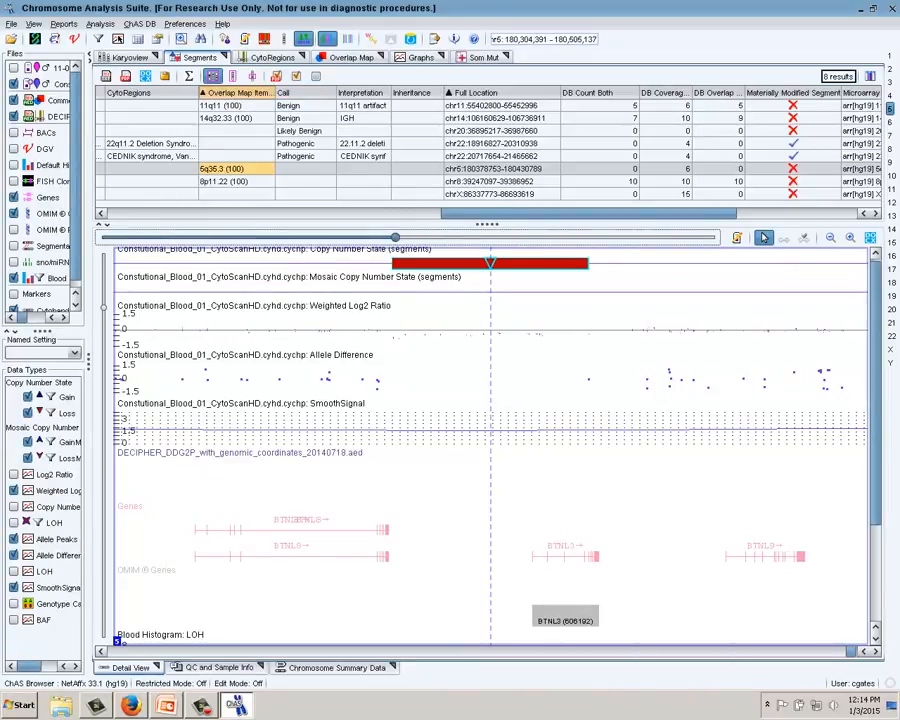
left_click_drag(103, 307, 103, 253)
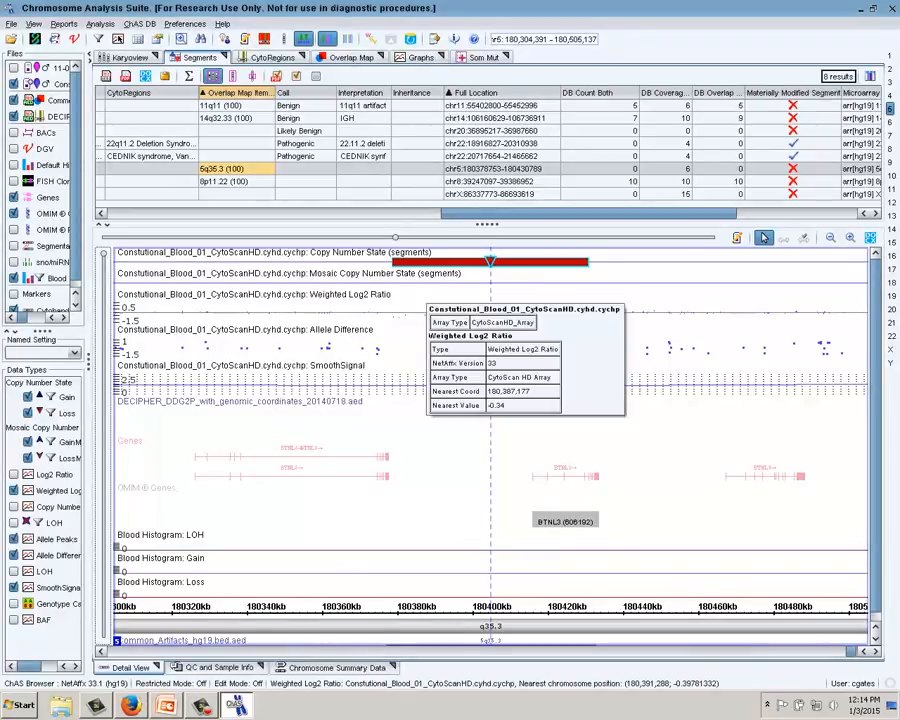
mouse_move(418, 263)
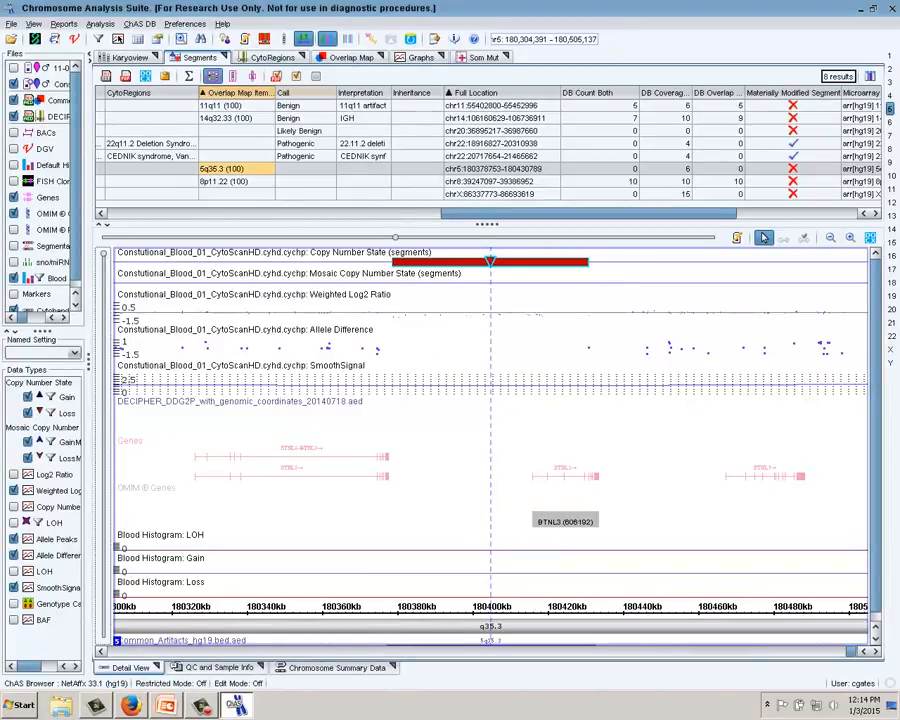
left_click(305, 169)
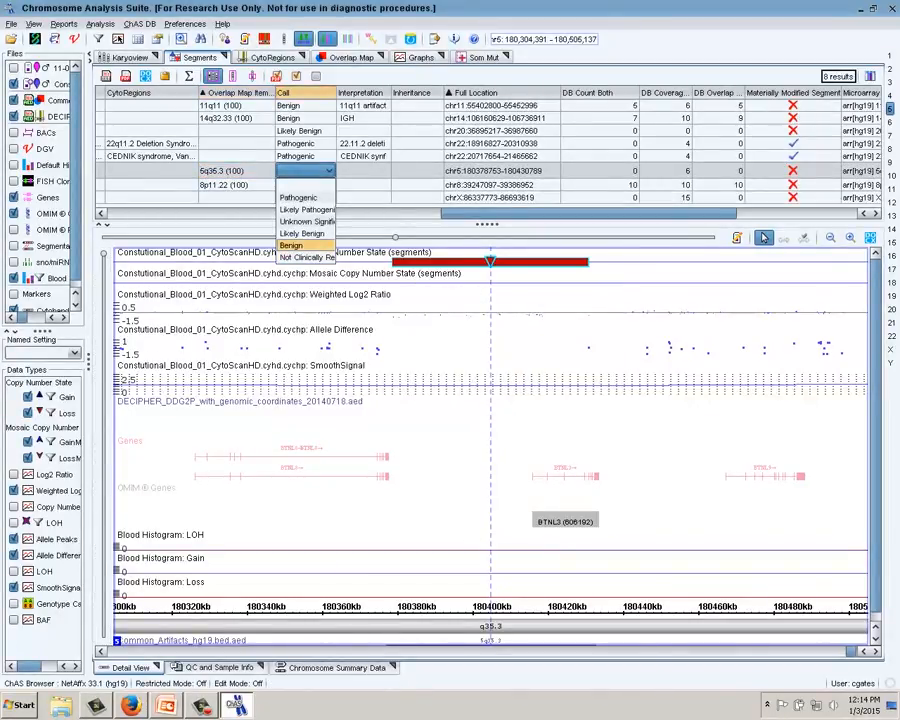
left_click(291, 245)
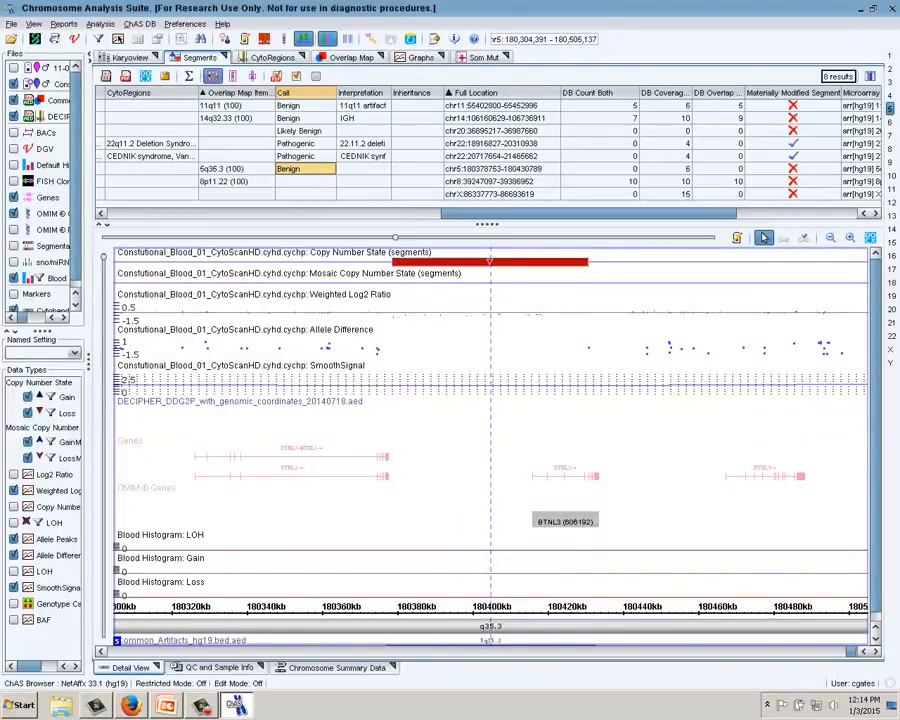
- Query ChAS DB for "DB Count Both" on the 8p11.22 loss and compare the intersecting segments' extents, files and calls
left_click(228, 181)
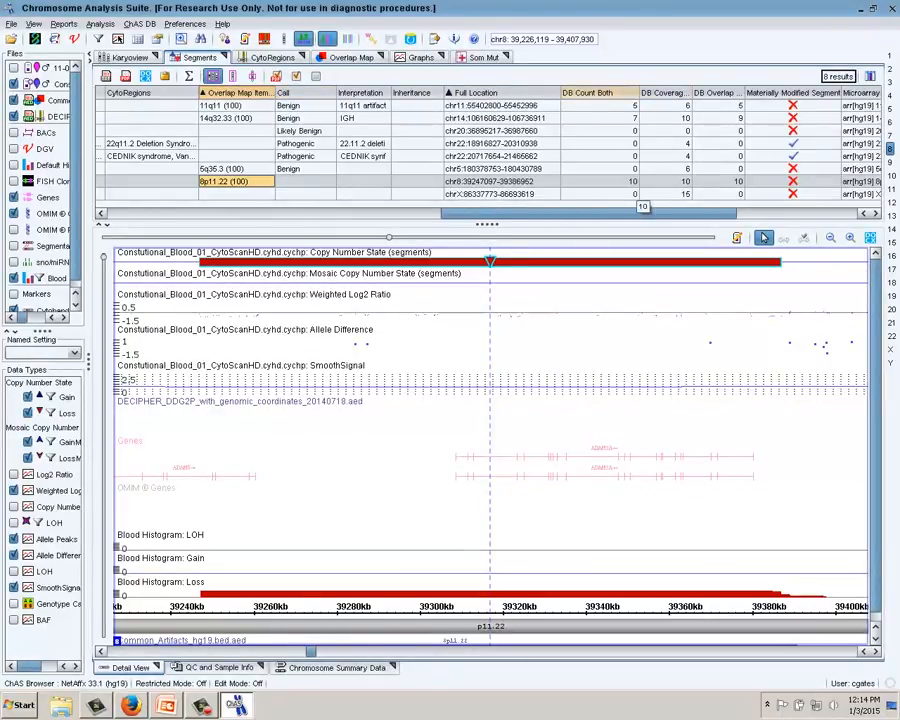
right_click(626, 183)
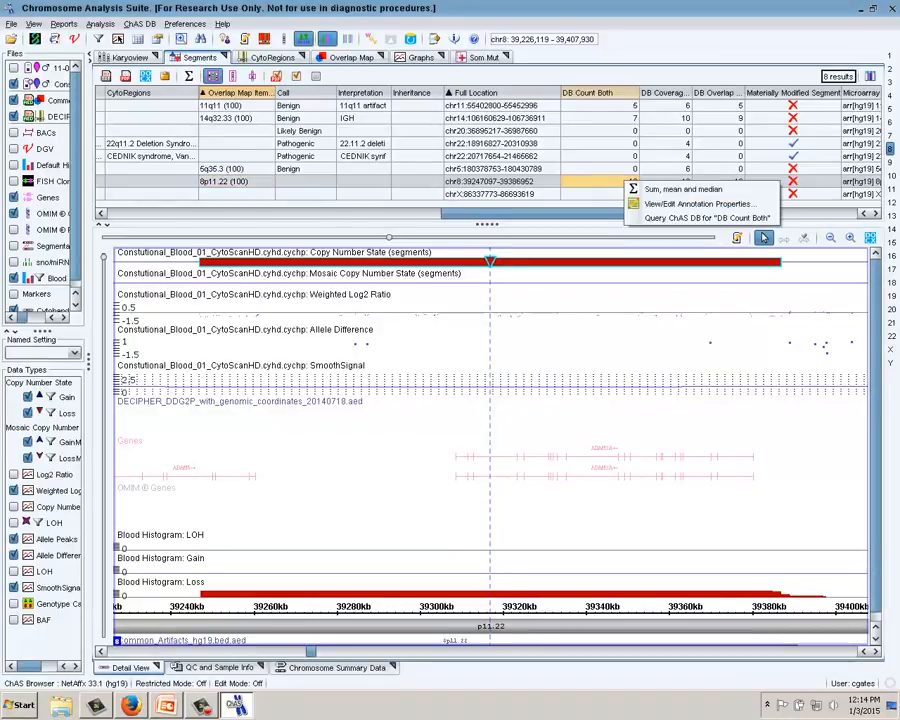
left_click(700, 217)
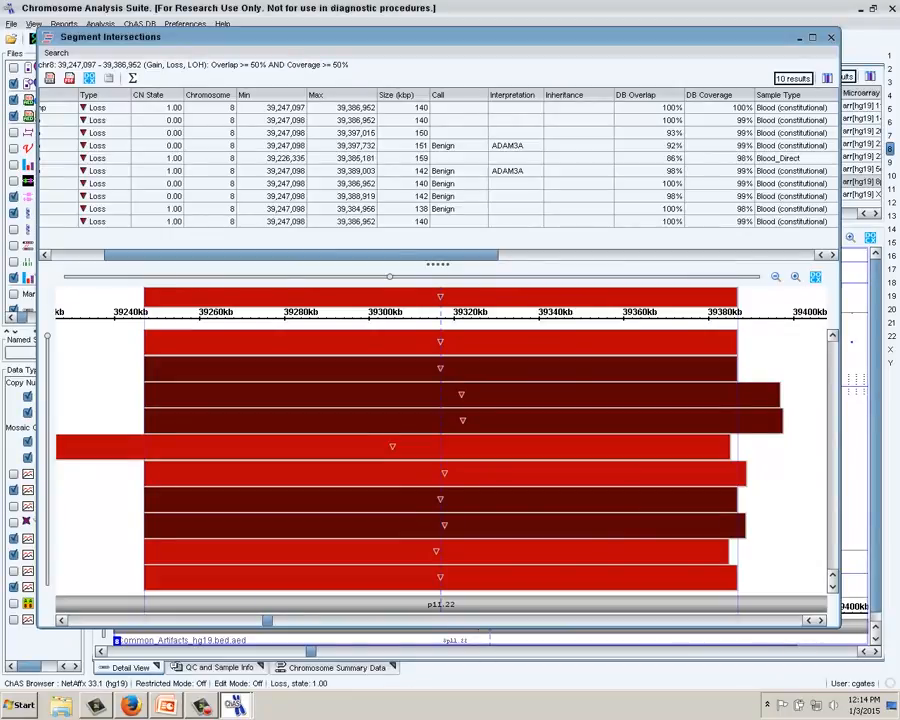
left_click_drag(389, 277, 368, 277)
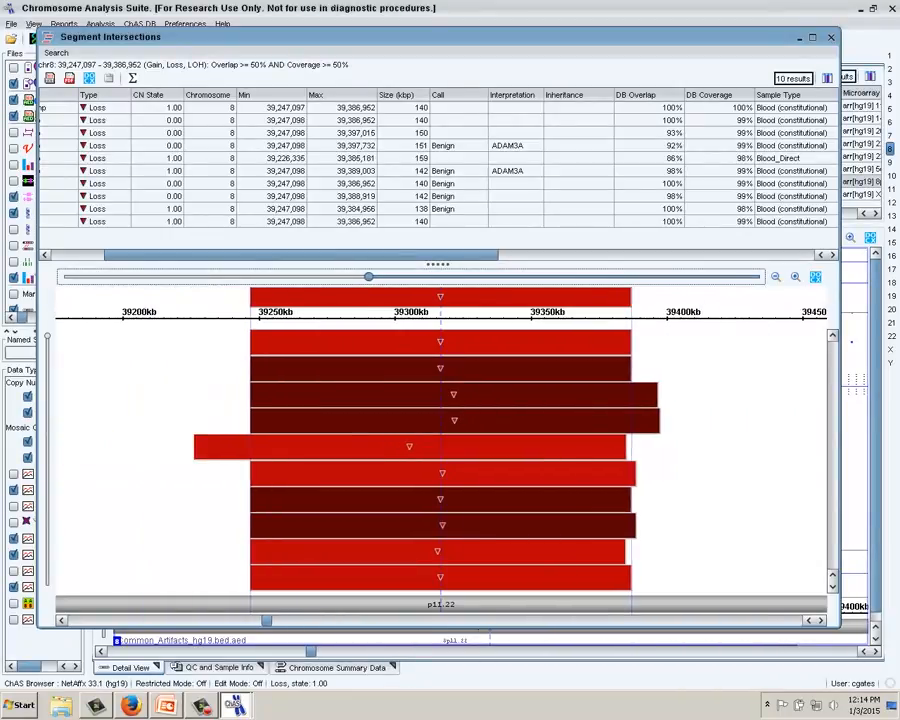
left_click_drag(301, 255, 246, 255)
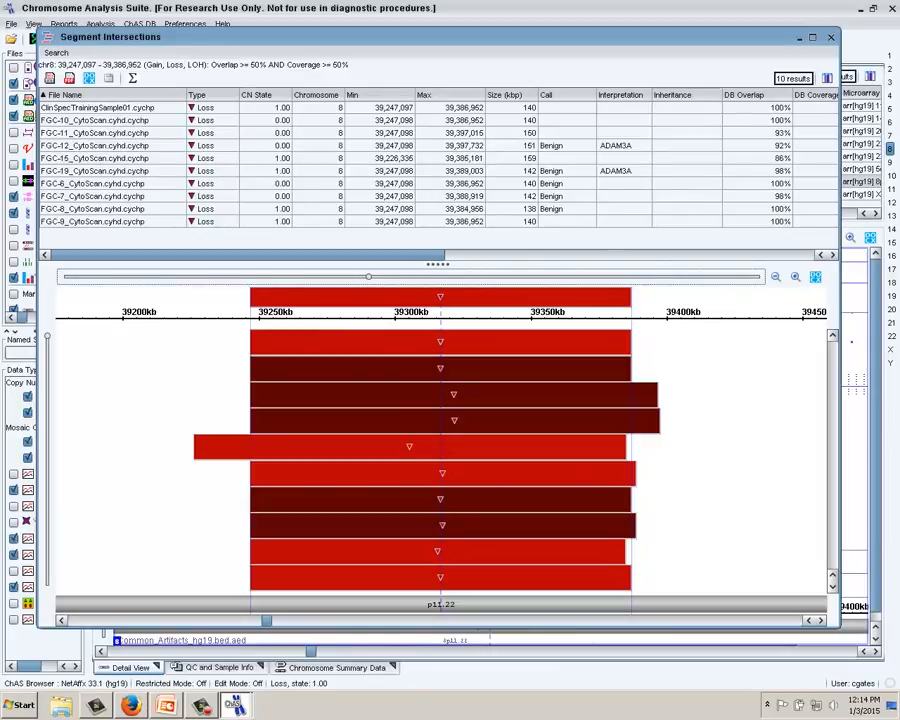
left_click(397, 447)
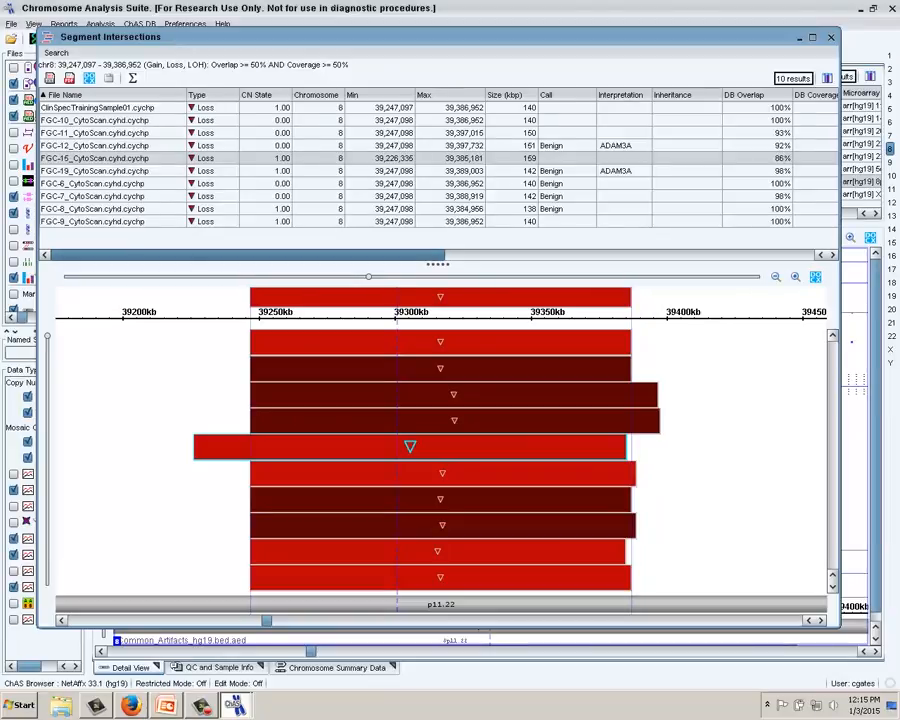
left_click_drag(420, 255, 434, 255)
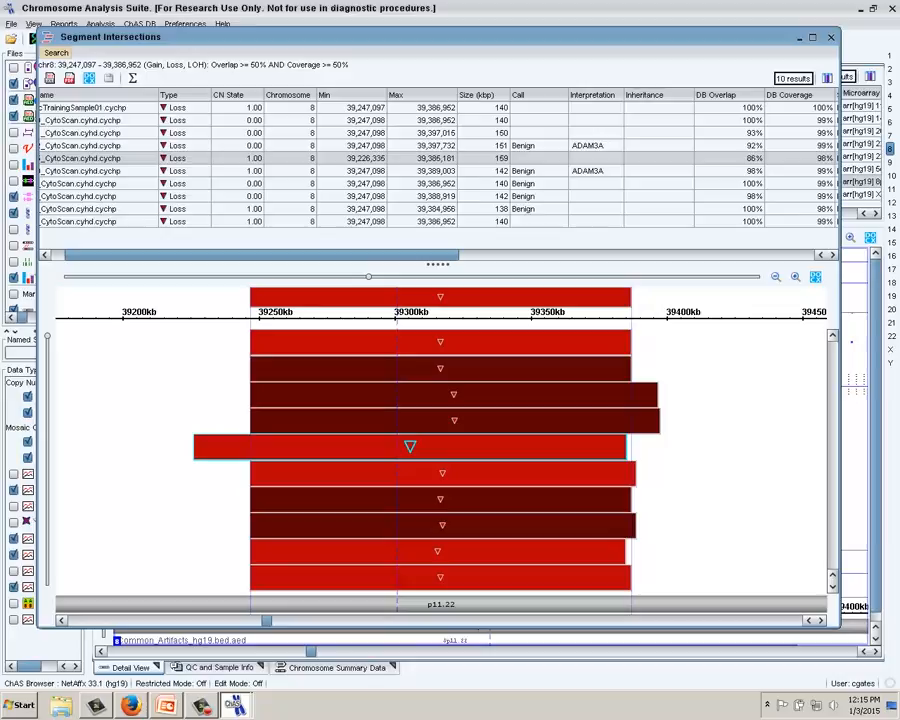
- Search the 8p11.22 region again for Blood (constitutional) samples with Benign calls, review the matching segments, and close the results window
left_click(56, 52)
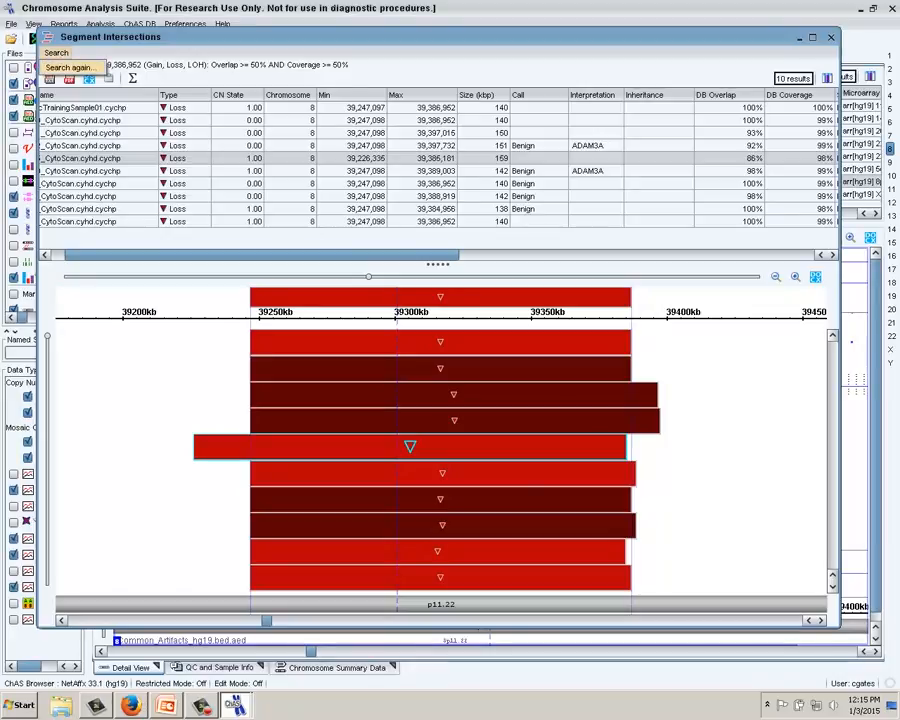
left_click(66, 67)
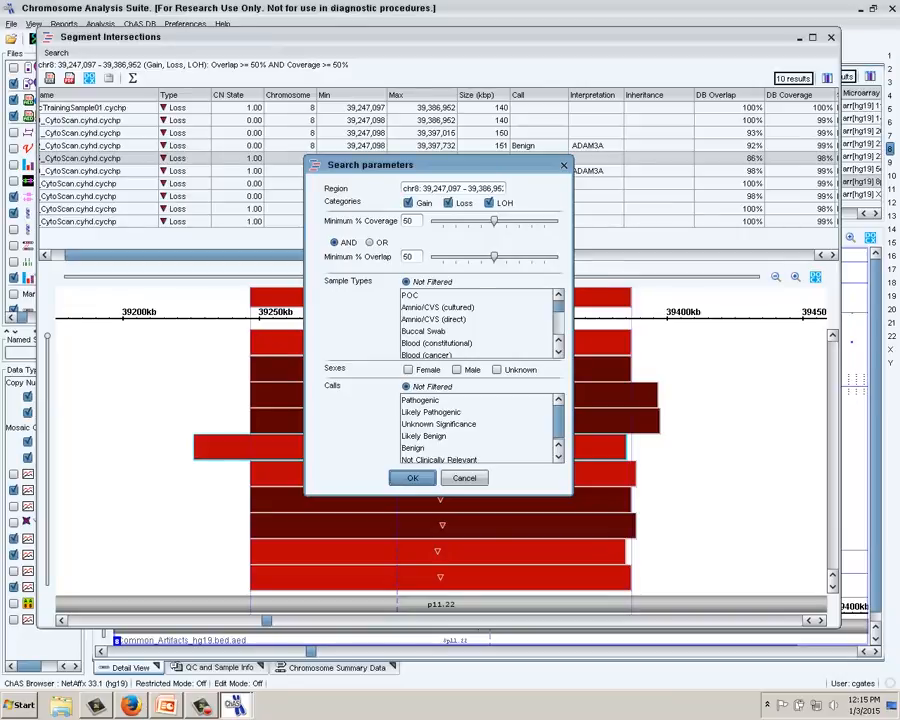
left_click(437, 343)
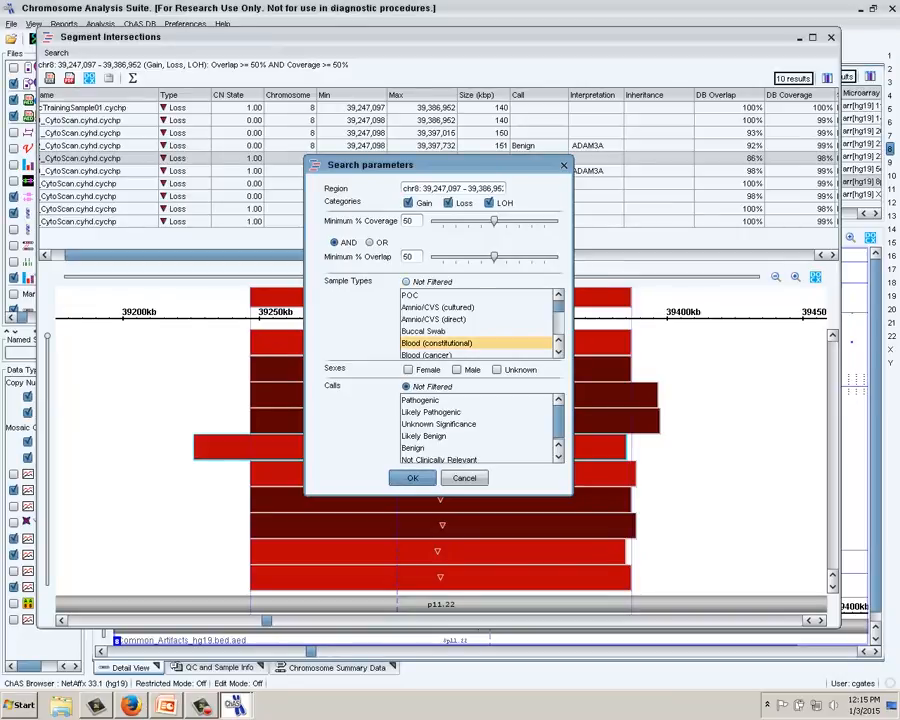
left_click(413, 448)
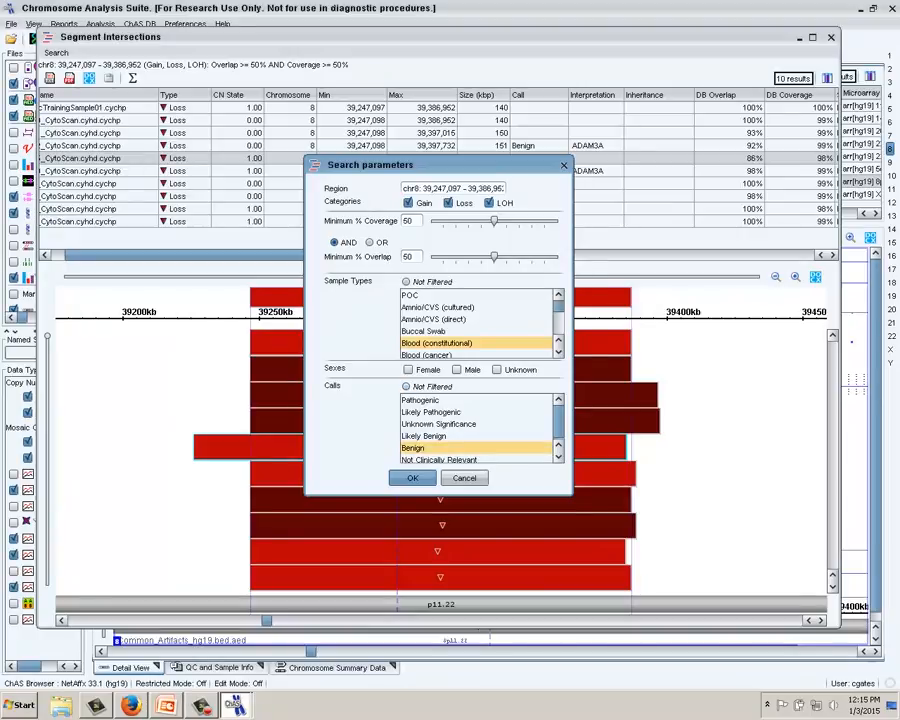
left_click(412, 478)
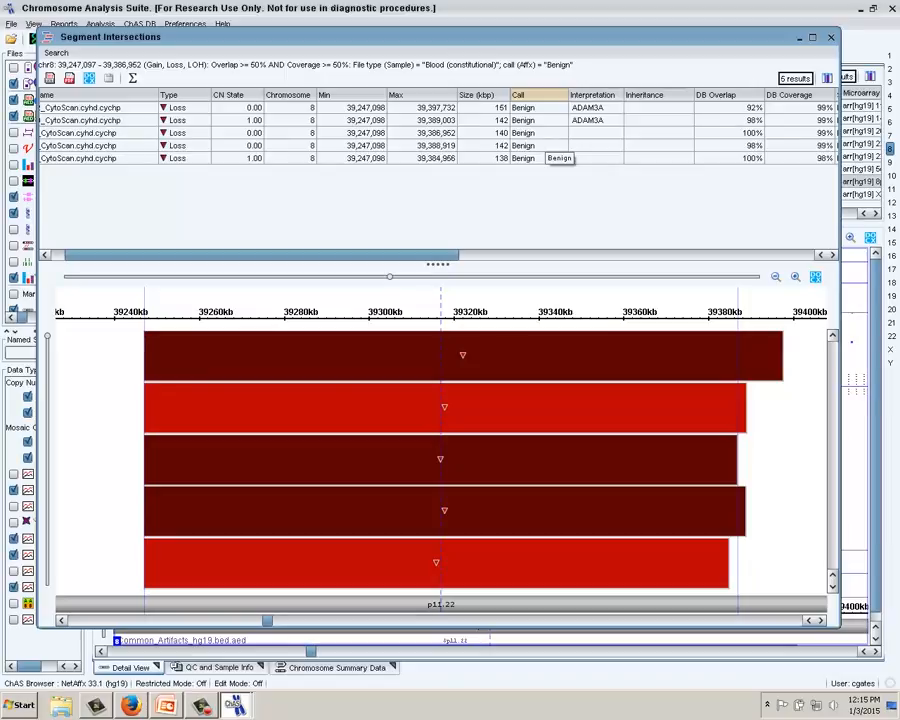
mouse_move(581, 338)
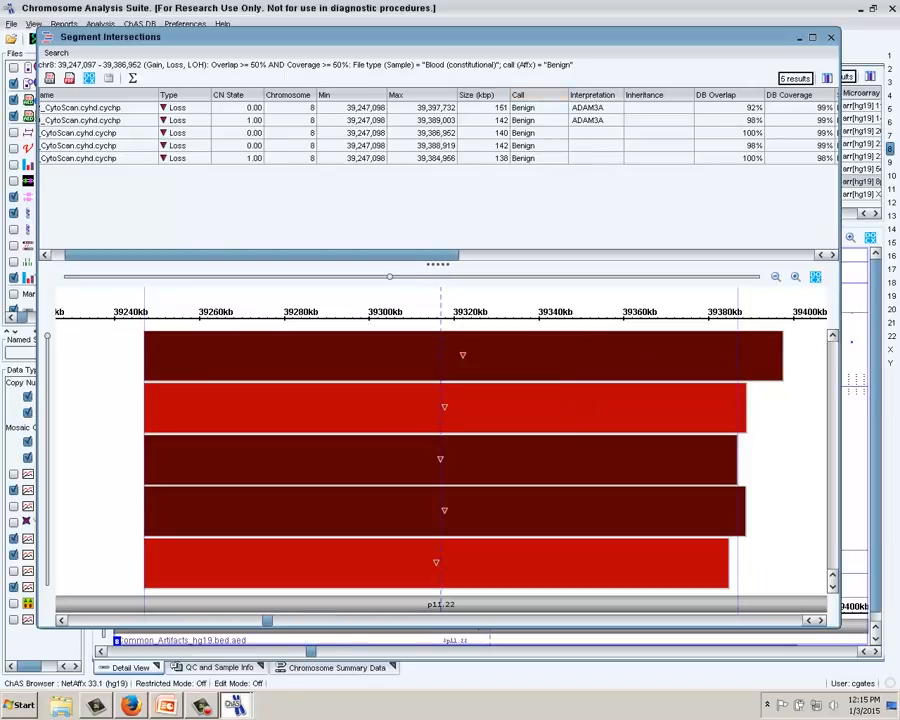
left_click(831, 37)
left_click(305, 171)
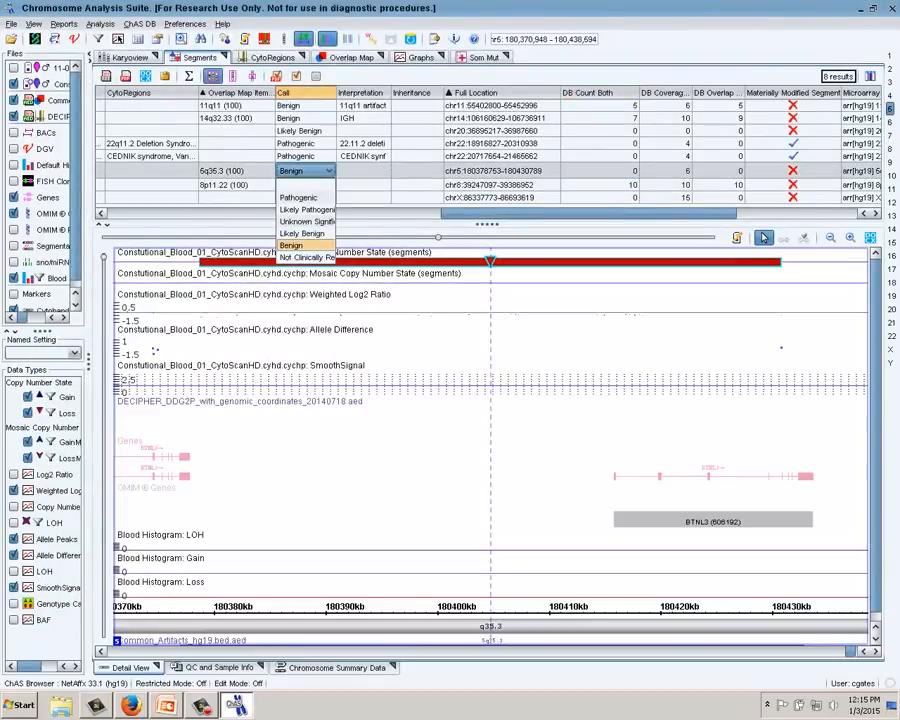
left_click(305, 186)
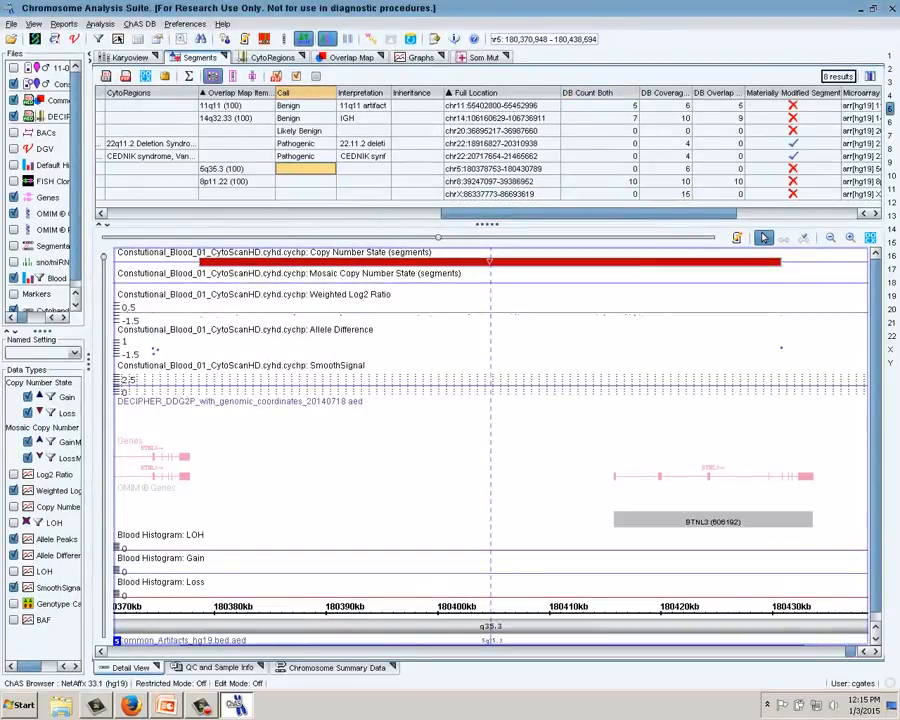
left_click(305, 169)
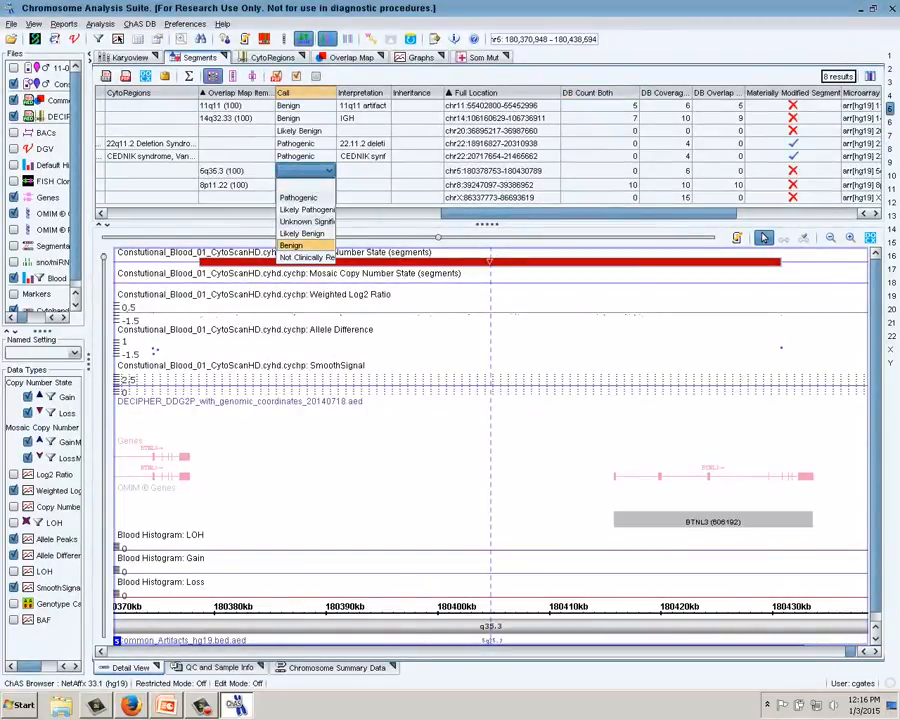
left_click(291, 245)
- Set the 8p11.22 loss's call to Benign and enter "ADAM3A" as its interpretation
left_click(305, 183)
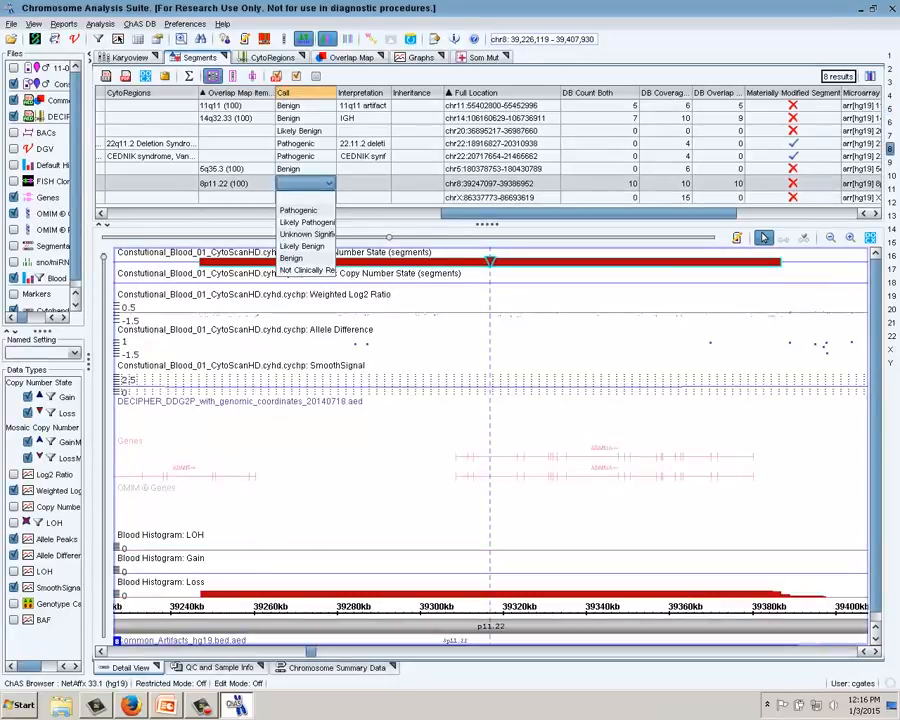
left_click(291, 258)
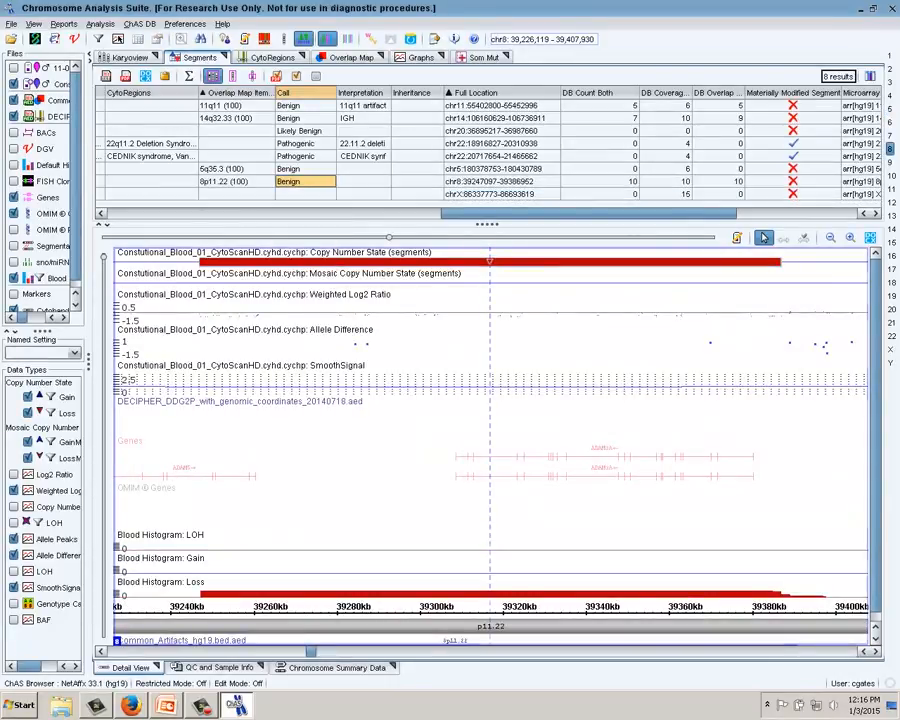
left_click(370, 183)
type("ADAM")
type("3A")
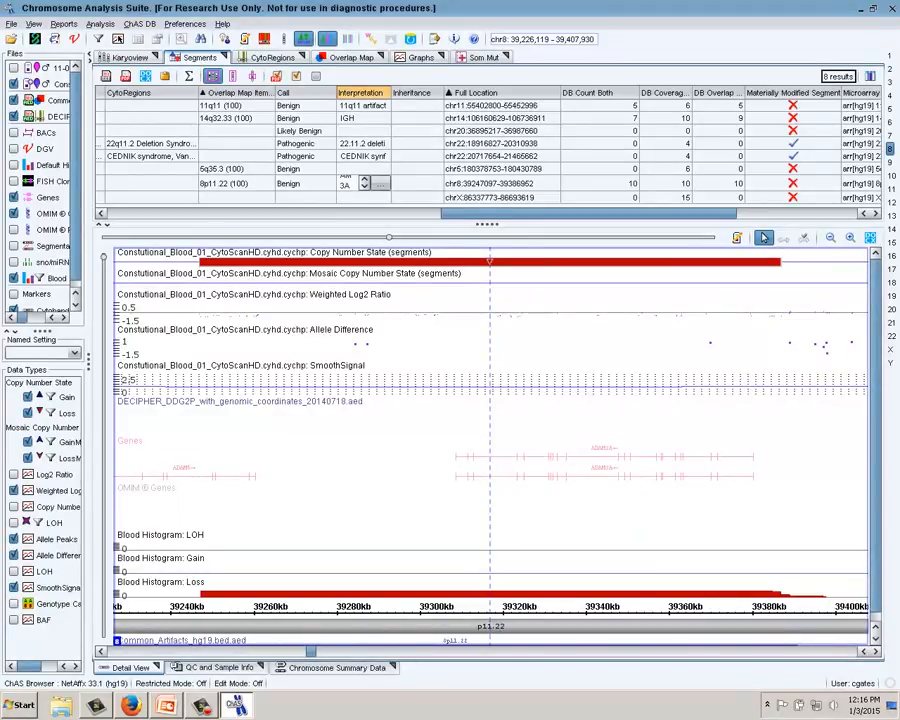
key("Return")
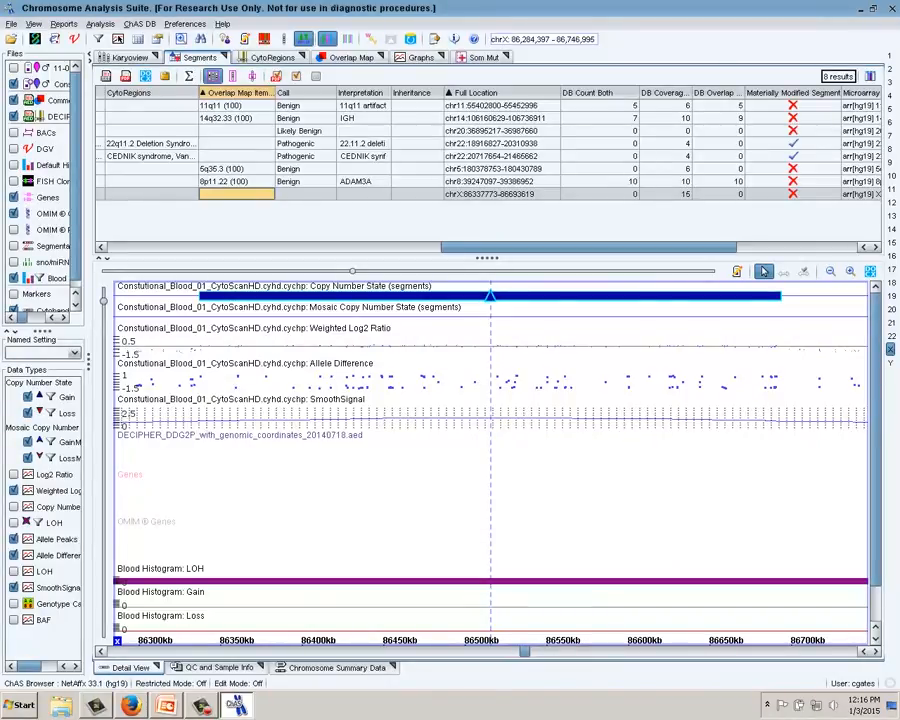
left_click_drag(103, 301, 103, 287)
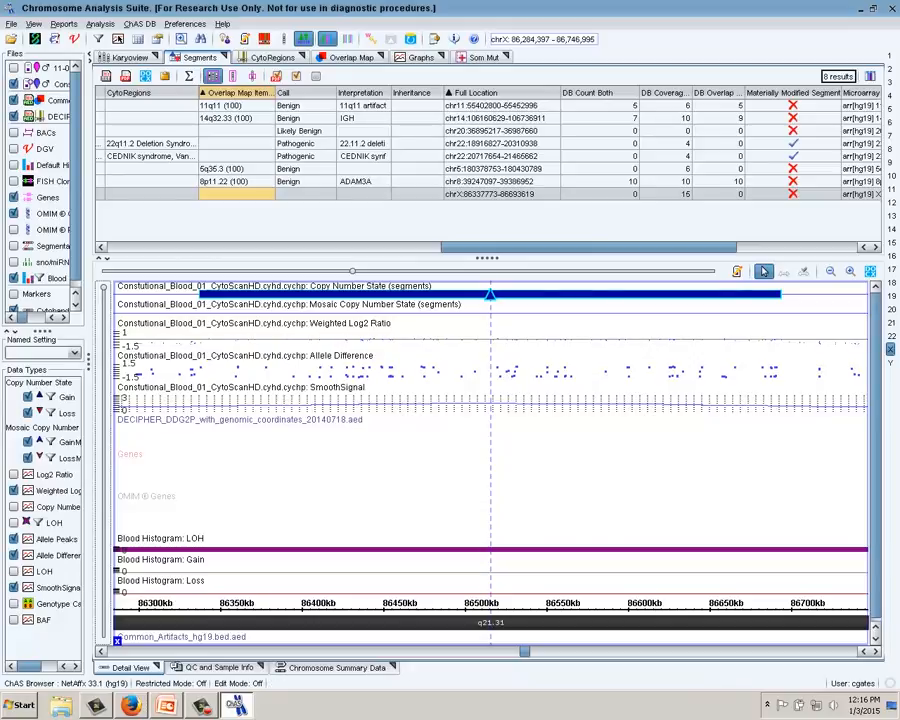
left_click(14, 149)
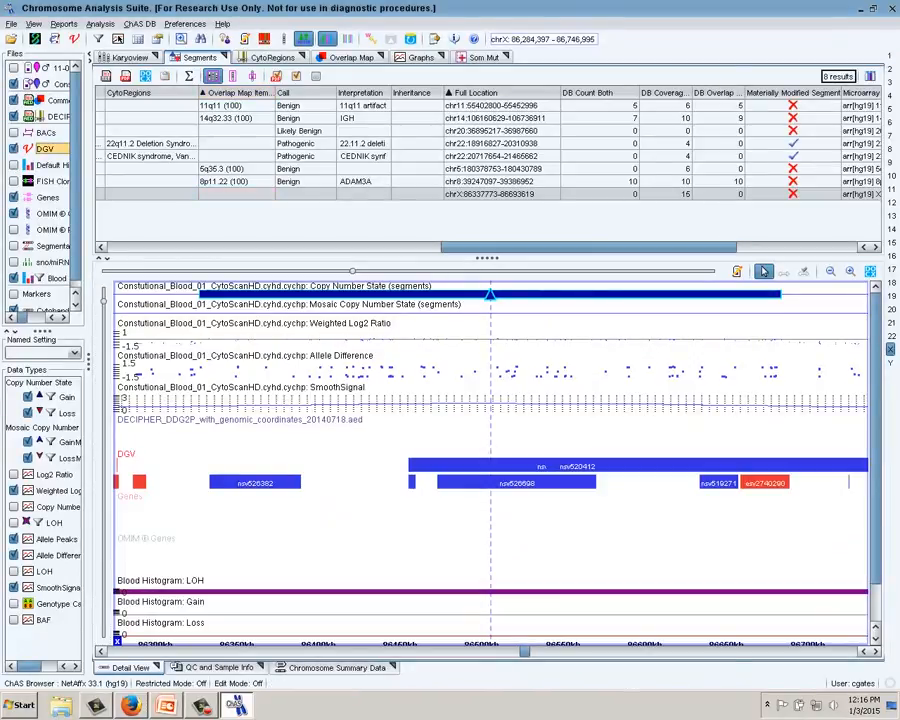
mouse_move(510, 482)
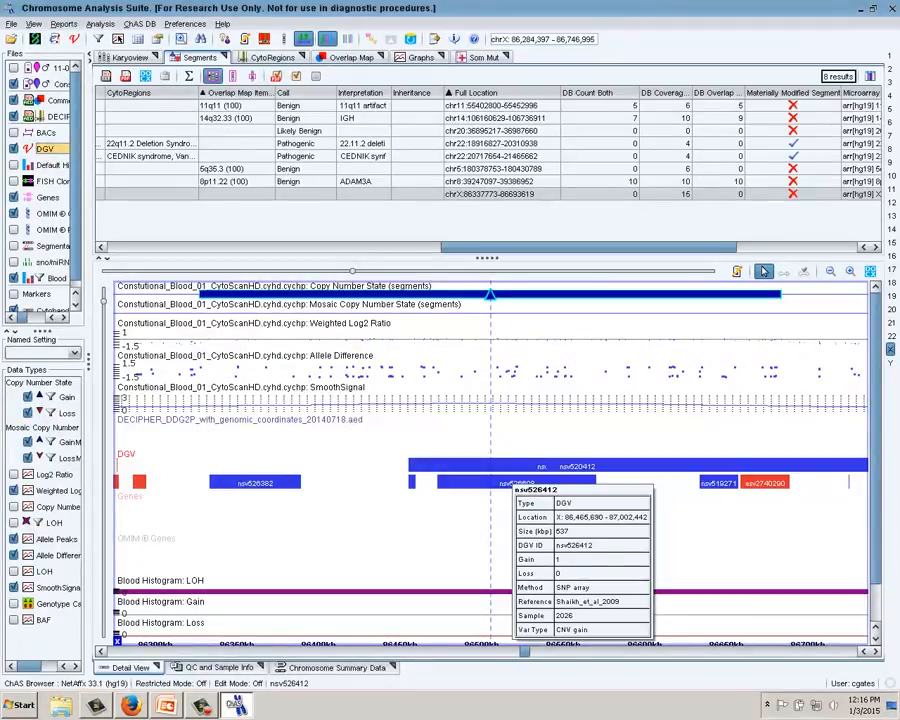
left_click(306, 194)
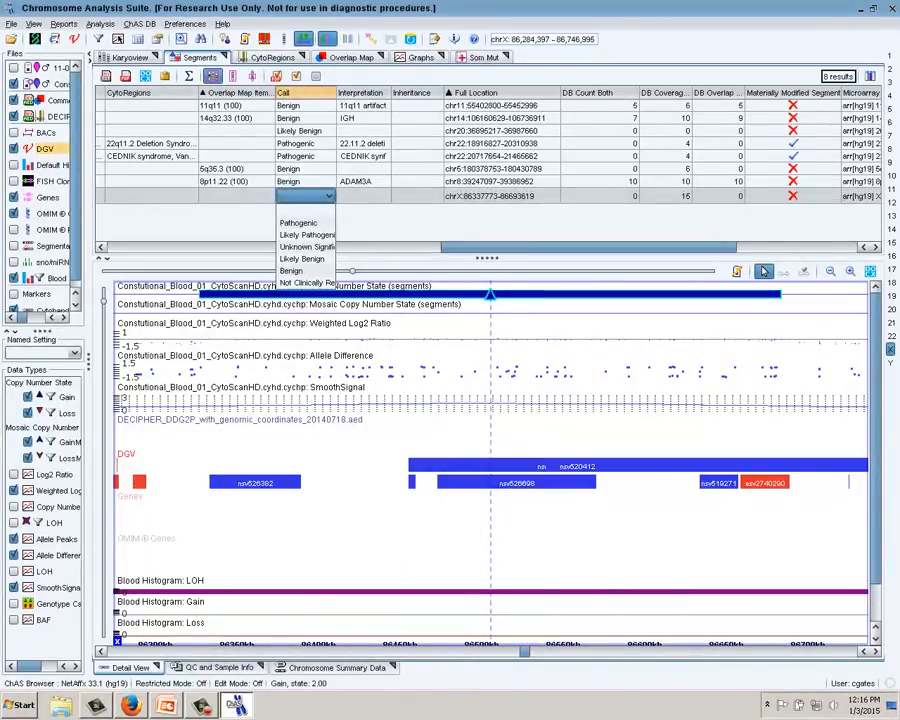
left_click(306, 283)
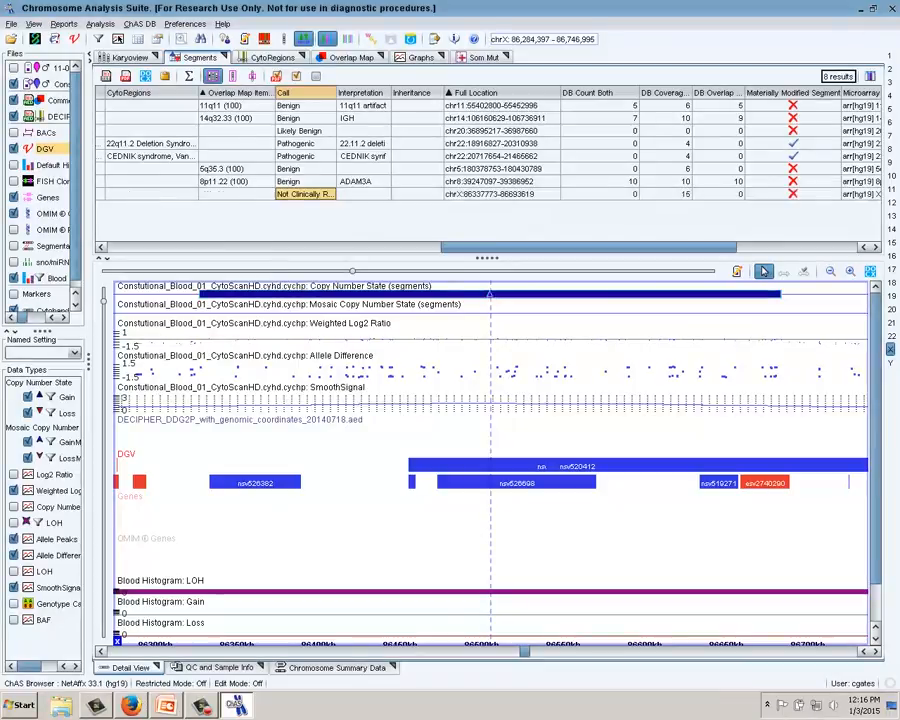
left_click(306, 196)
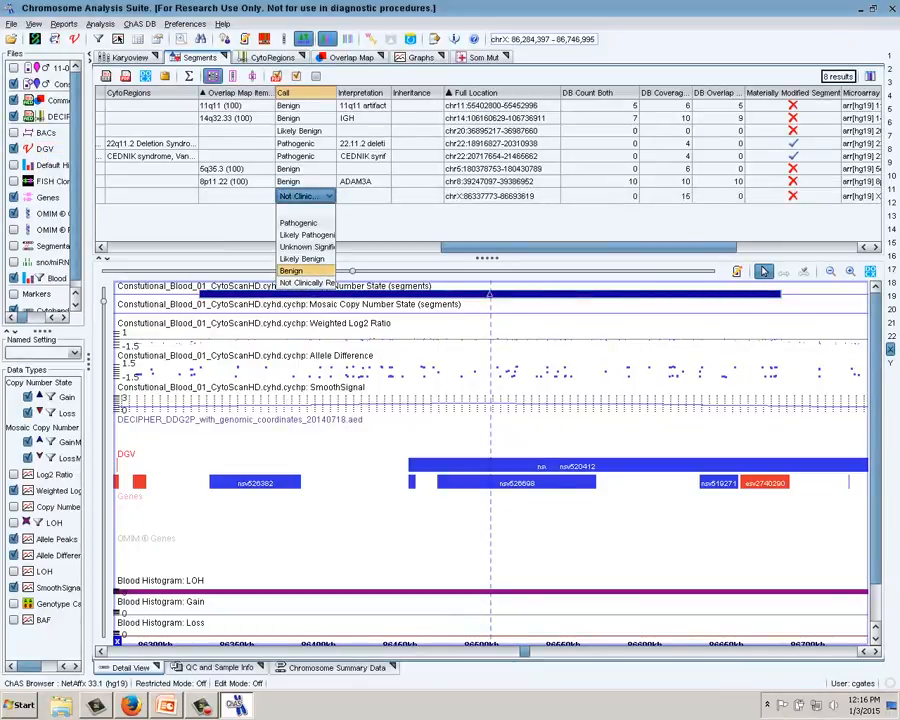
left_click(295, 270)
left_click_drag(540, 247, 205, 247)
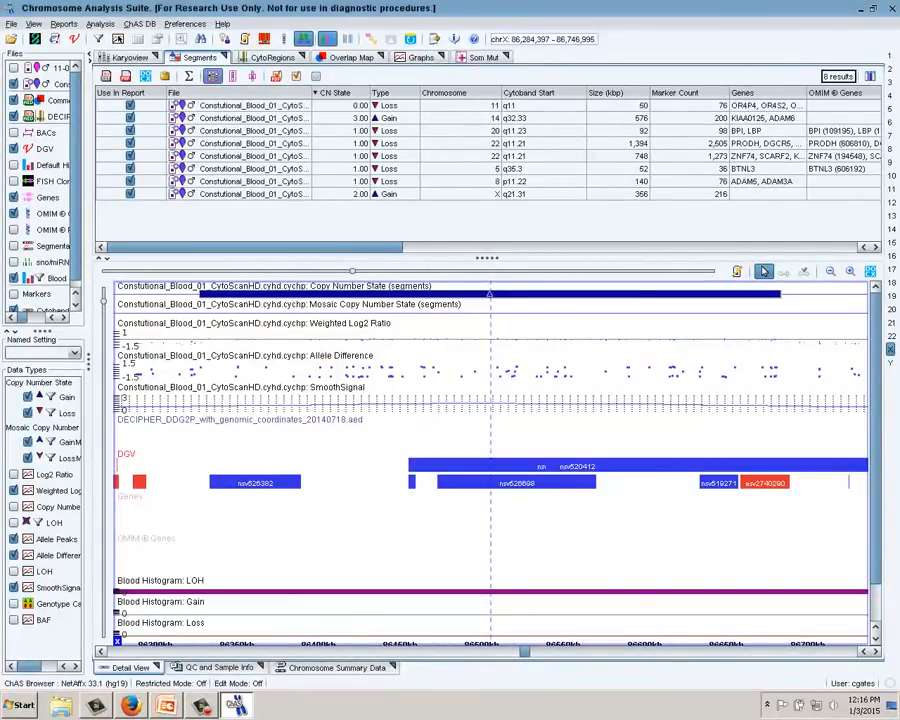
left_click_drag(250, 247, 421, 247)
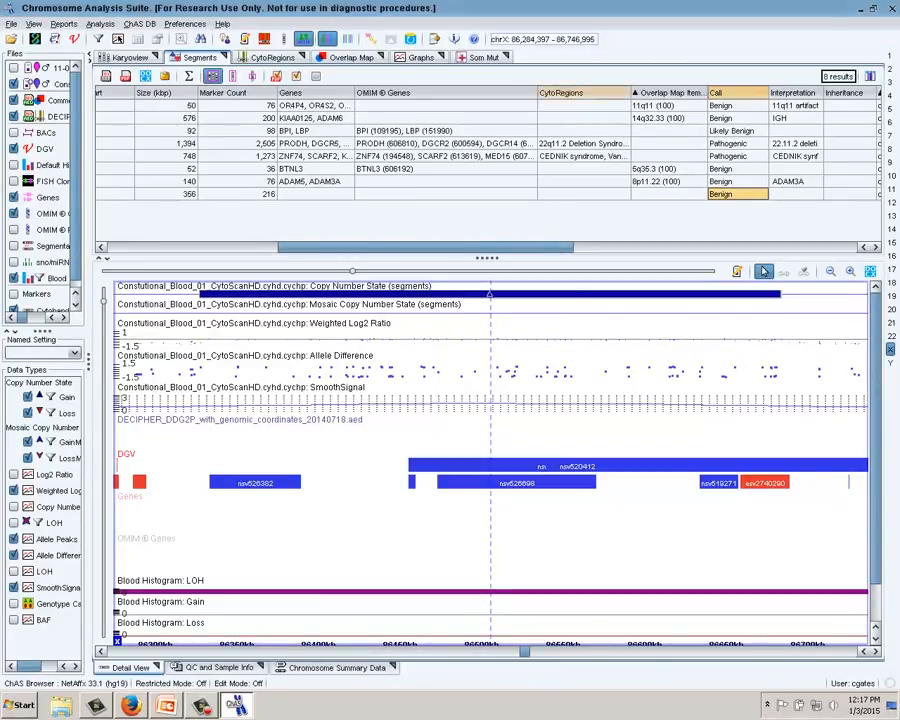
left_click_drag(520, 247, 804, 247)
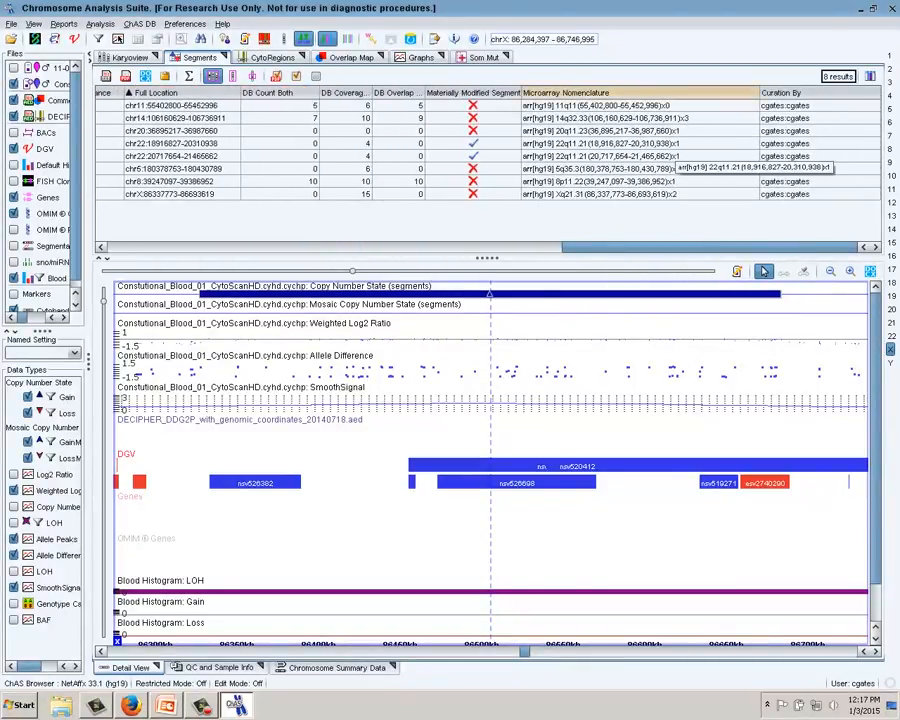
double_click(674, 144)
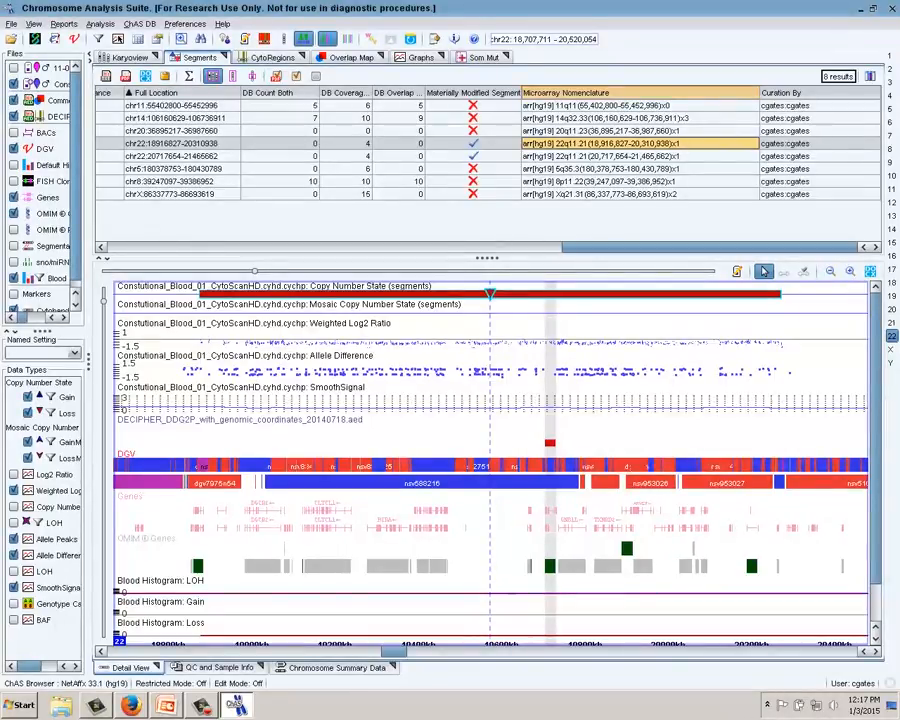
left_click_drag(88, 362, 220, 362)
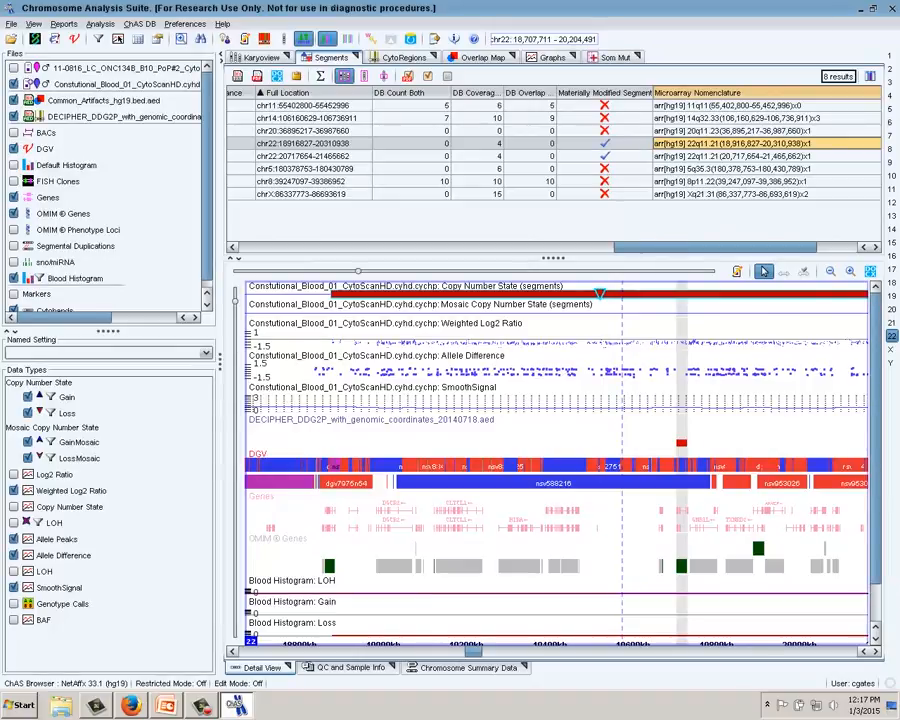
- Enter "arr[hg19] 22q11.21(18,916,827-20,310,938)x1" and "Microdeletion 22q11.2" as the interpretation in the Constutional_Blood_01 file's sample properties
right_click(89, 84)
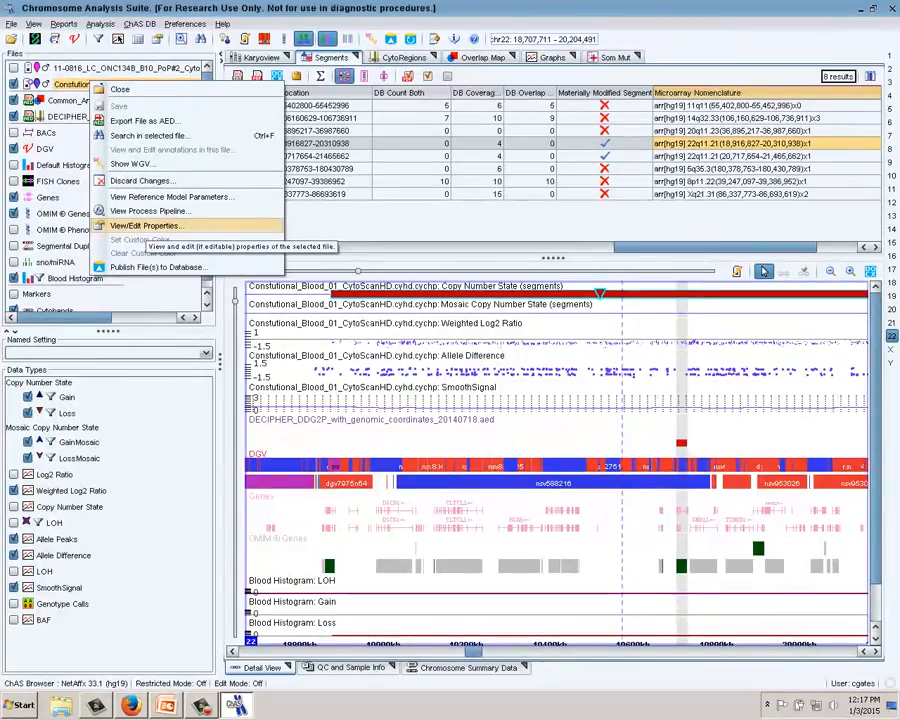
left_click(147, 226)
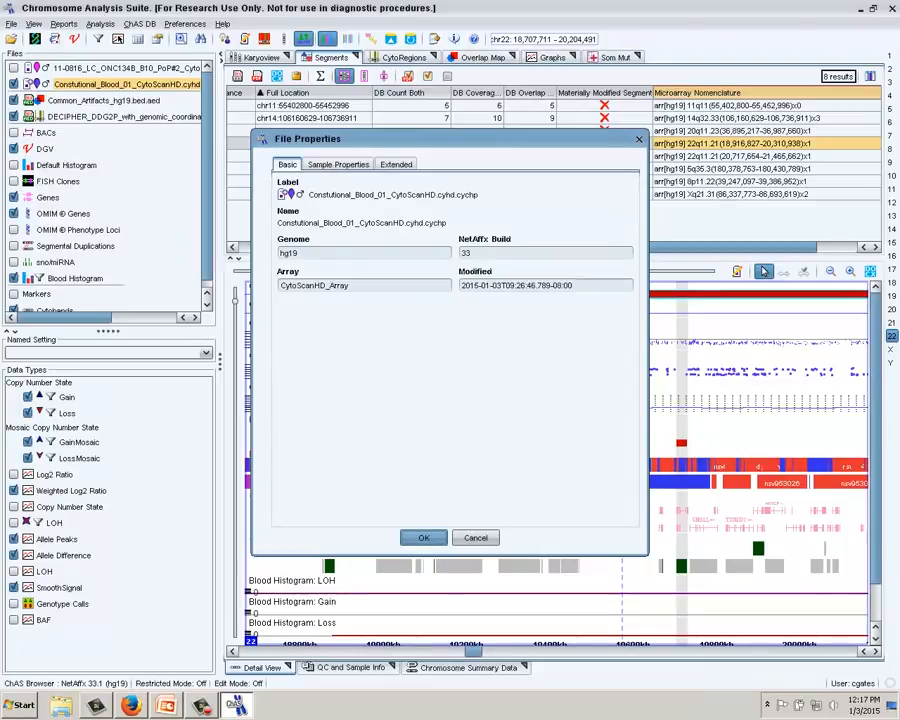
left_click(338, 164)
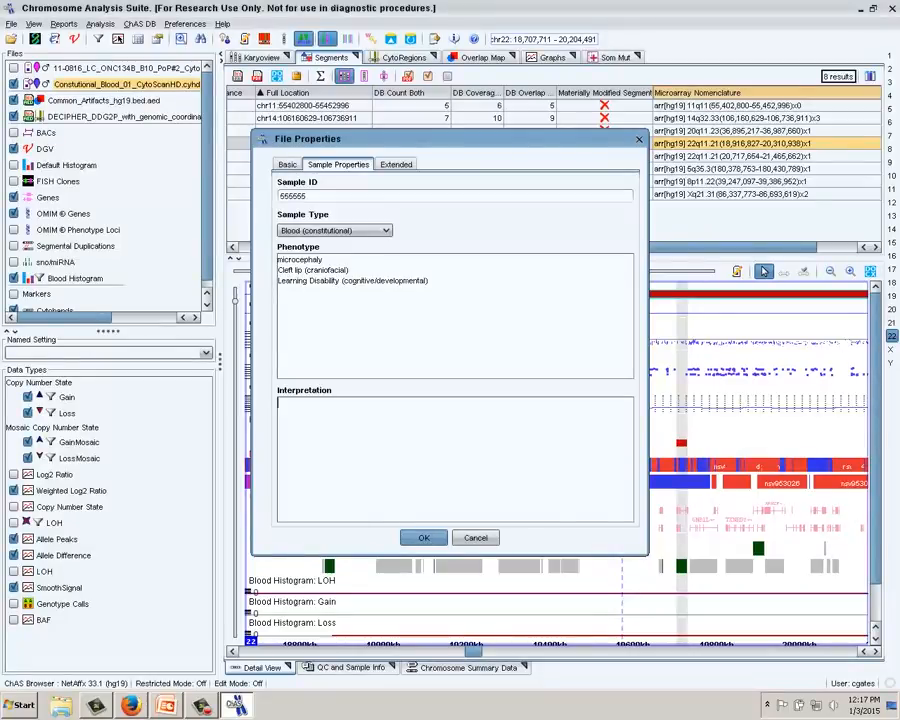
type("arr[hg19] 22q11.21(18,916,827-20,310,938)x1")
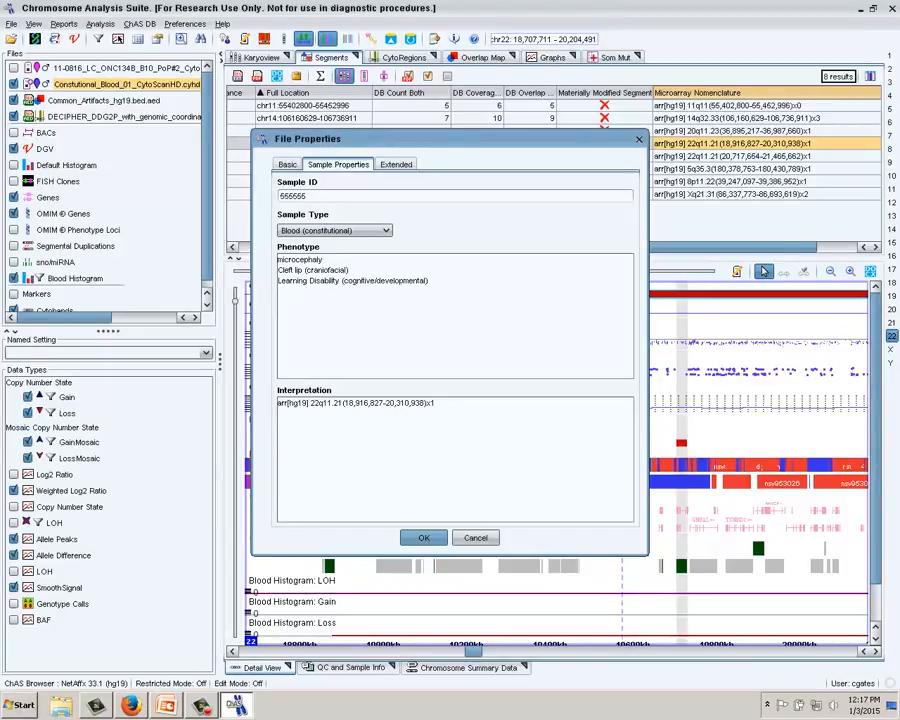
key("Return")
type("Microdeletion 22q11.2")
left_click(424, 538)
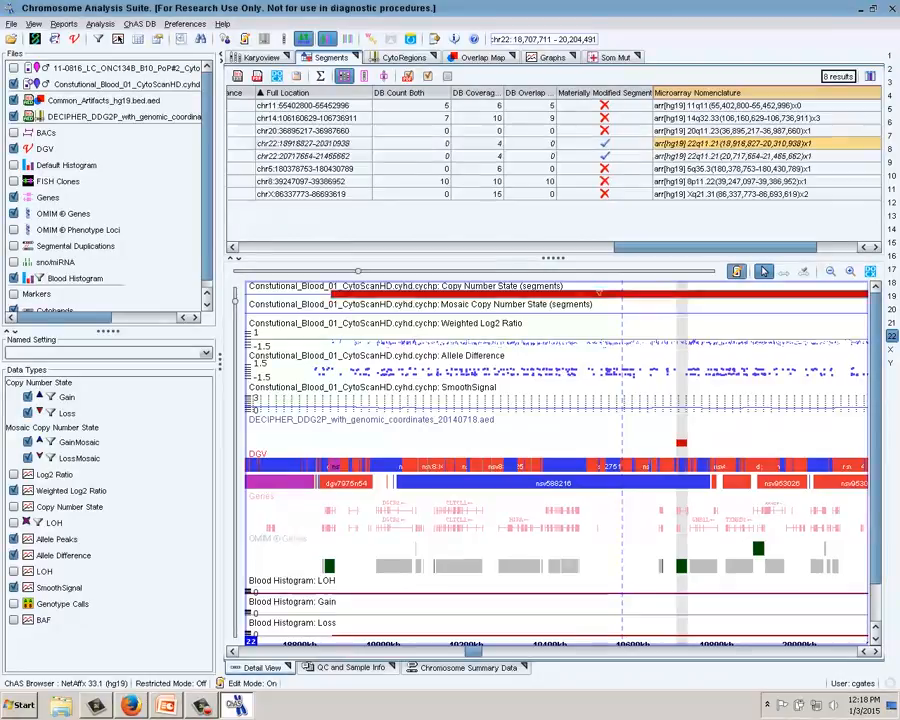
- Turn on Edit Mode to check whether the Constutional_Blood_01 file can be published, and turn Edit Mode off again
left_click(737, 271)
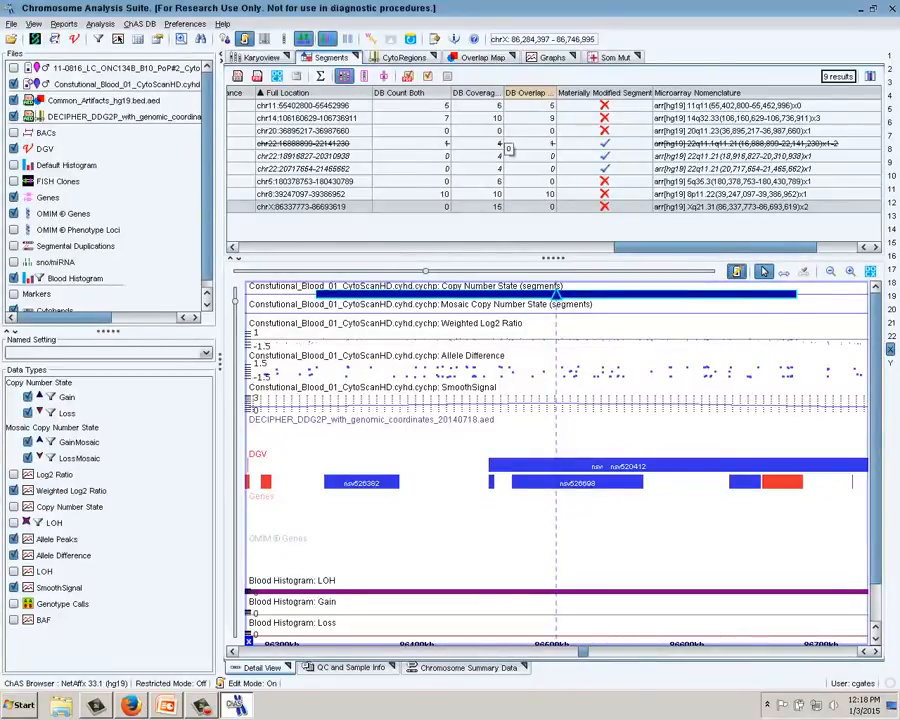
mouse_move(660, 293)
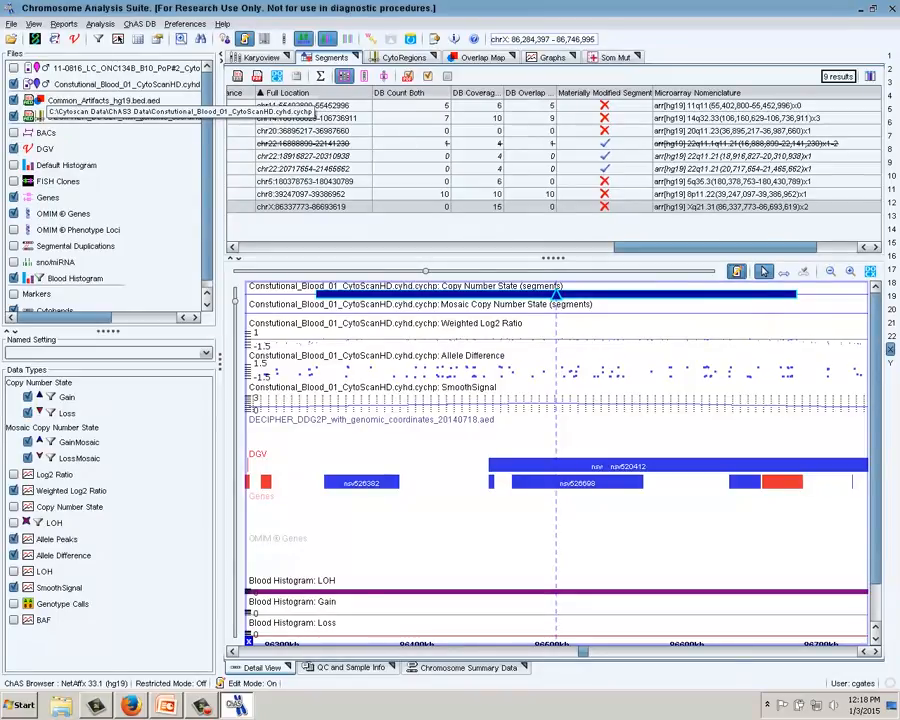
right_click(88, 83)
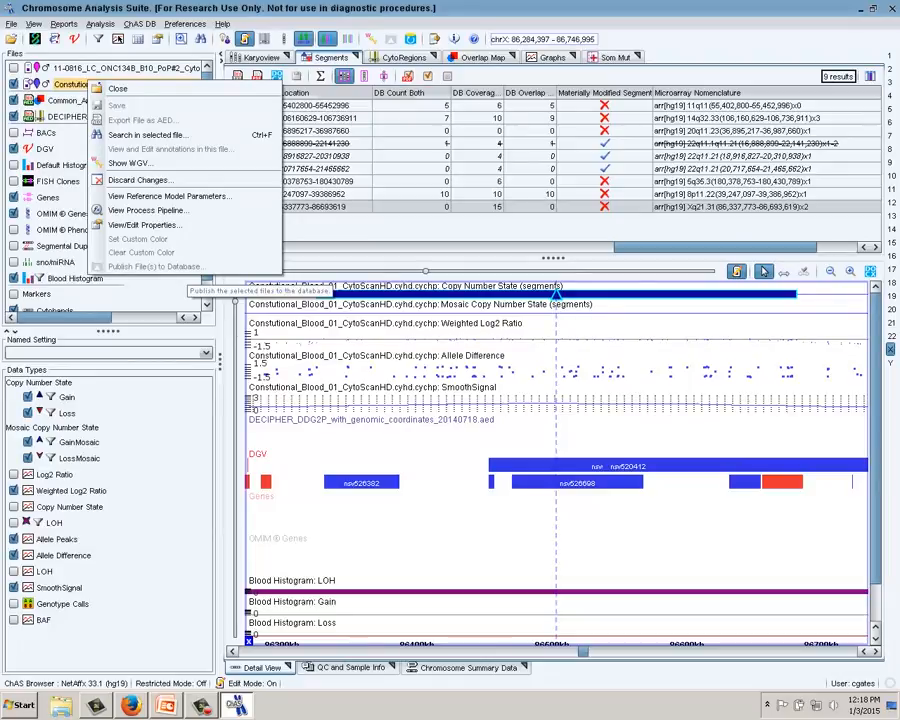
key("Escape")
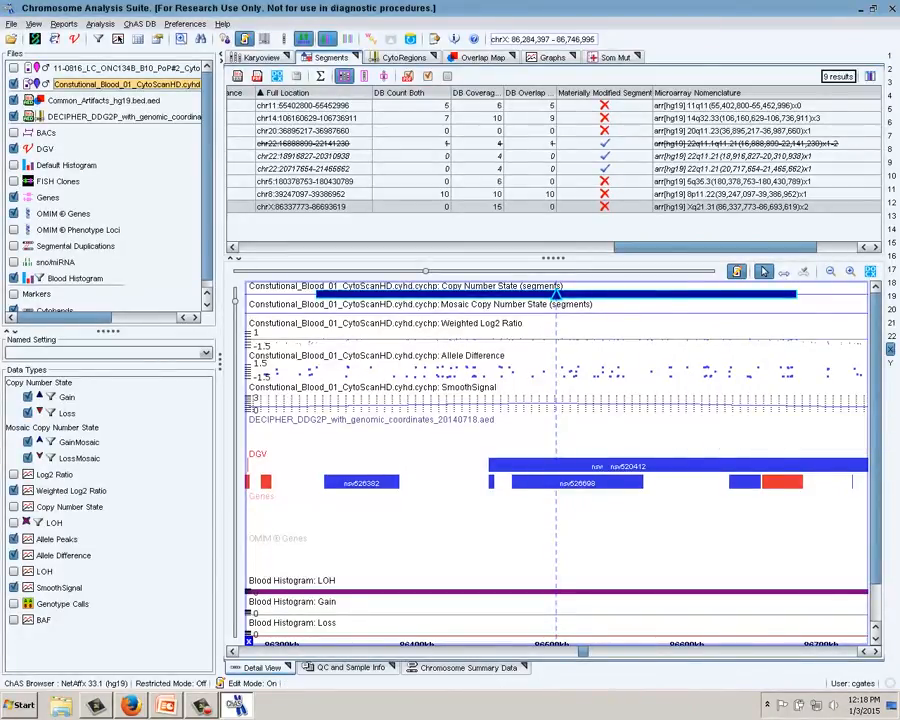
left_click(763, 272)
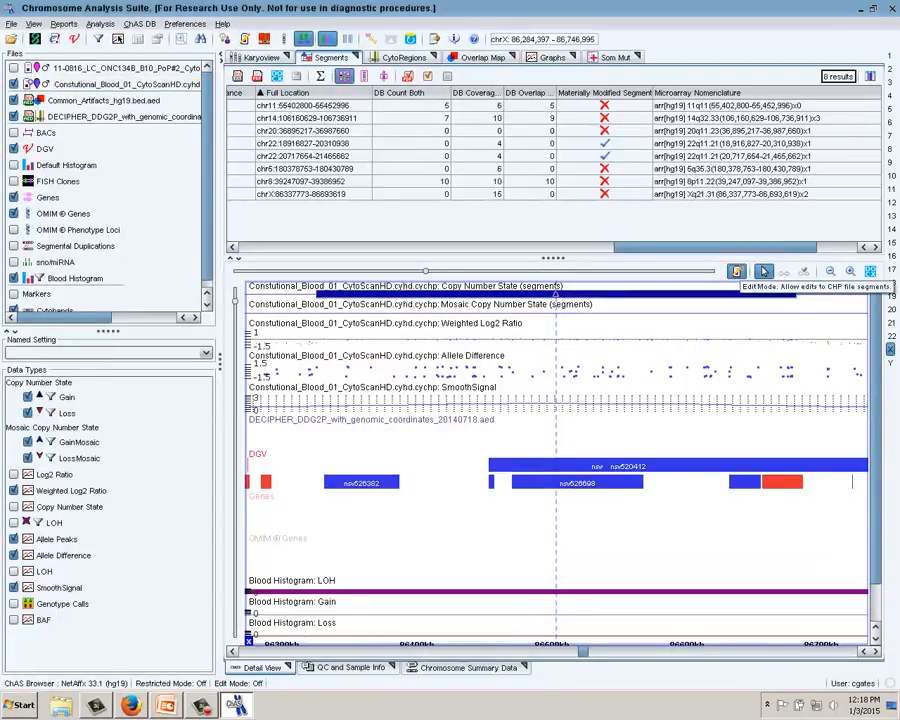
- Open the database publishing confirmation for Constutional_Blood_01_CytoScanHD.cyhd.cychp, review which segment types it covers, and close it
left_click(115, 84)
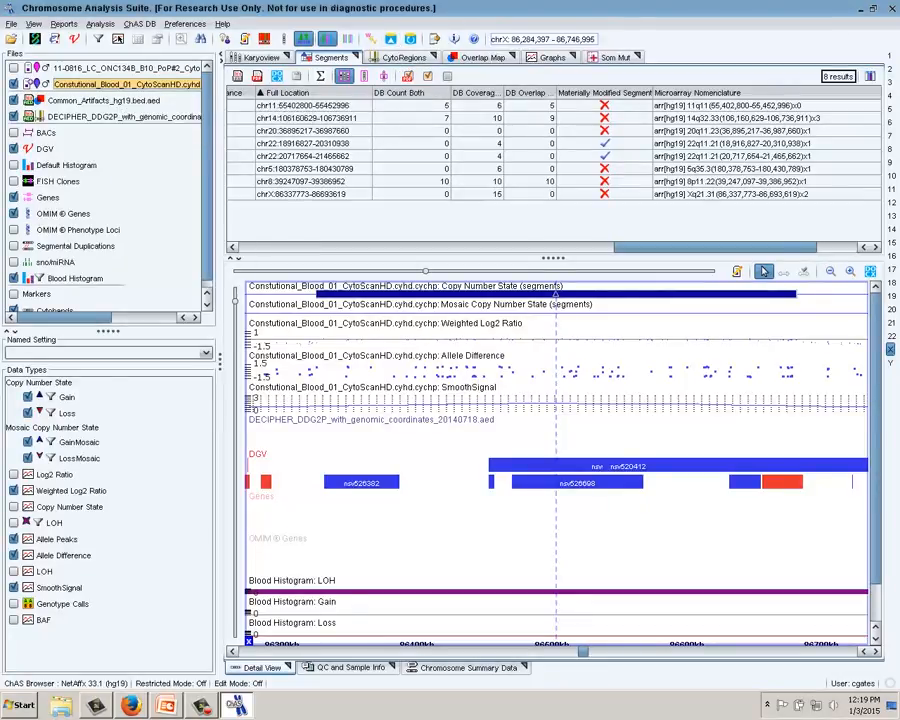
right_click(116, 85)
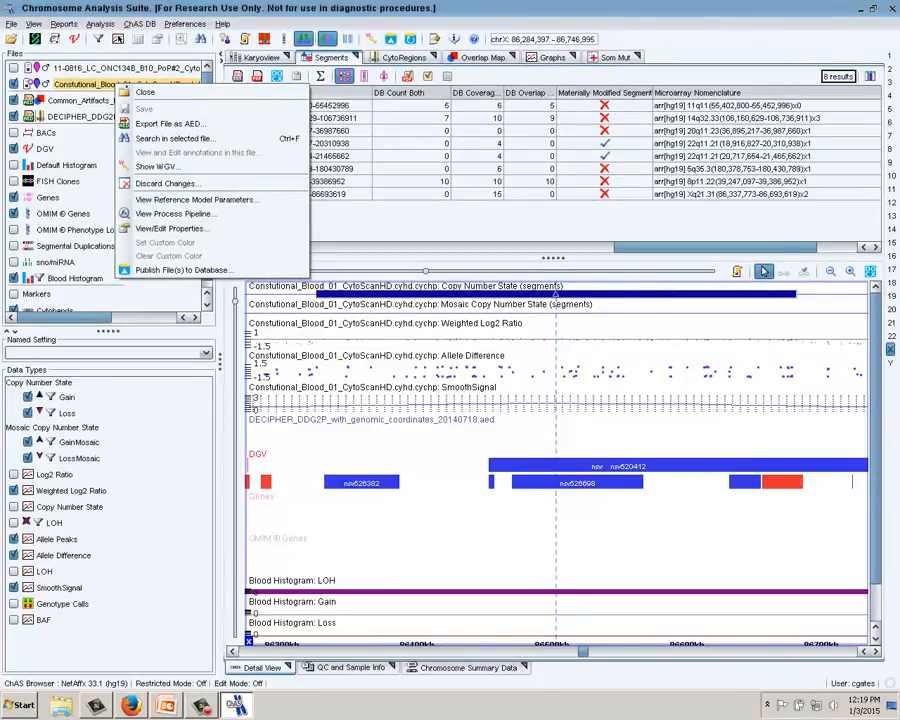
left_click(182, 270)
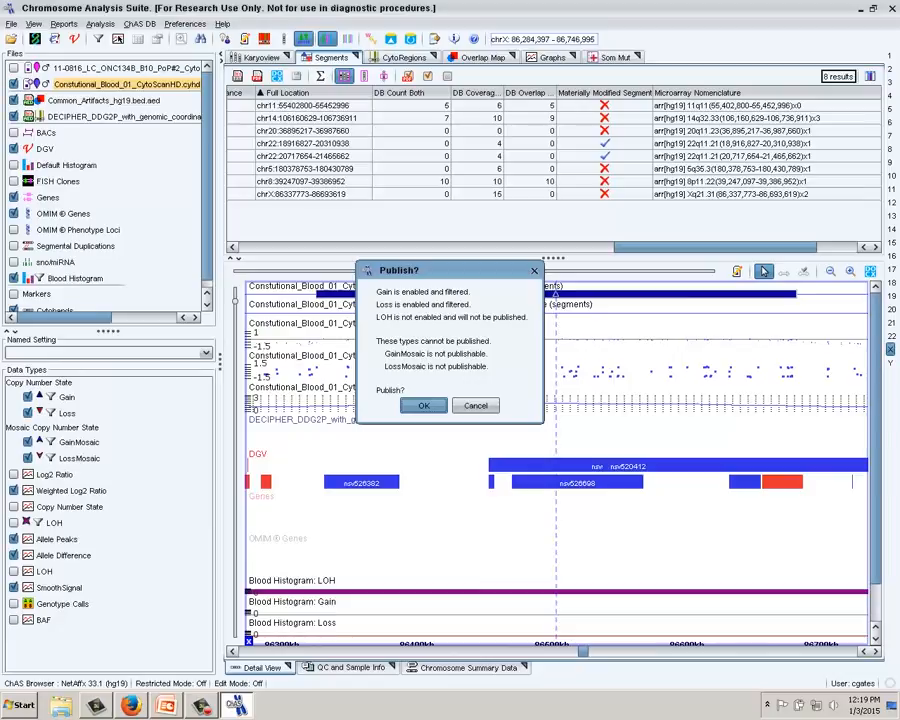
key("Return")
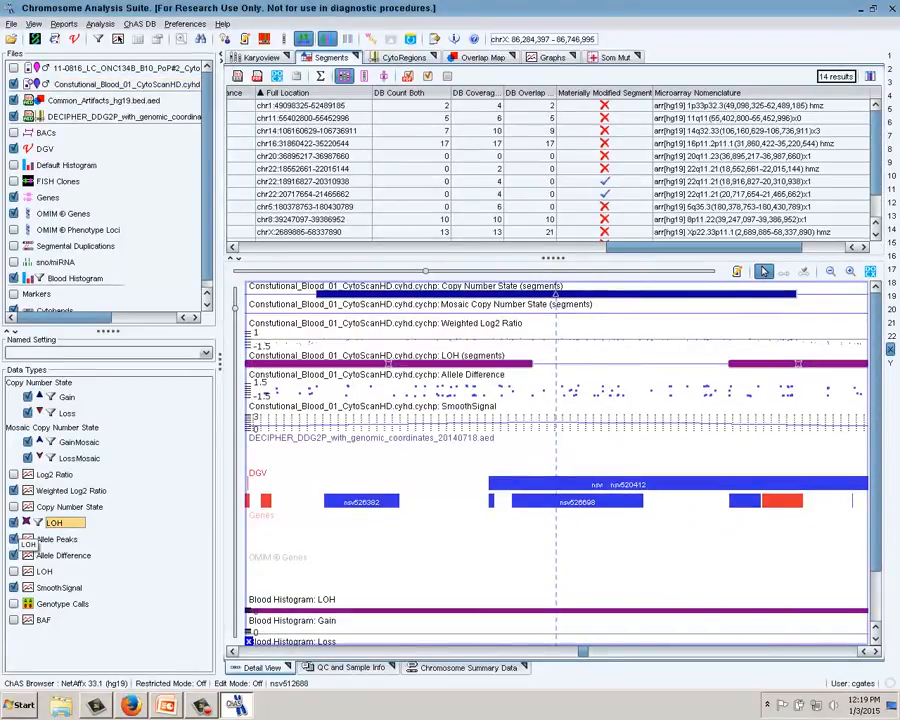
- Show the LOH segments, inspect those at 22q11.21 and Xp22.33, and hide the LOH data again
scroll(627, 123, "down", 1)
left_click_drag(704, 247, 382, 247)
left_click(377, 133)
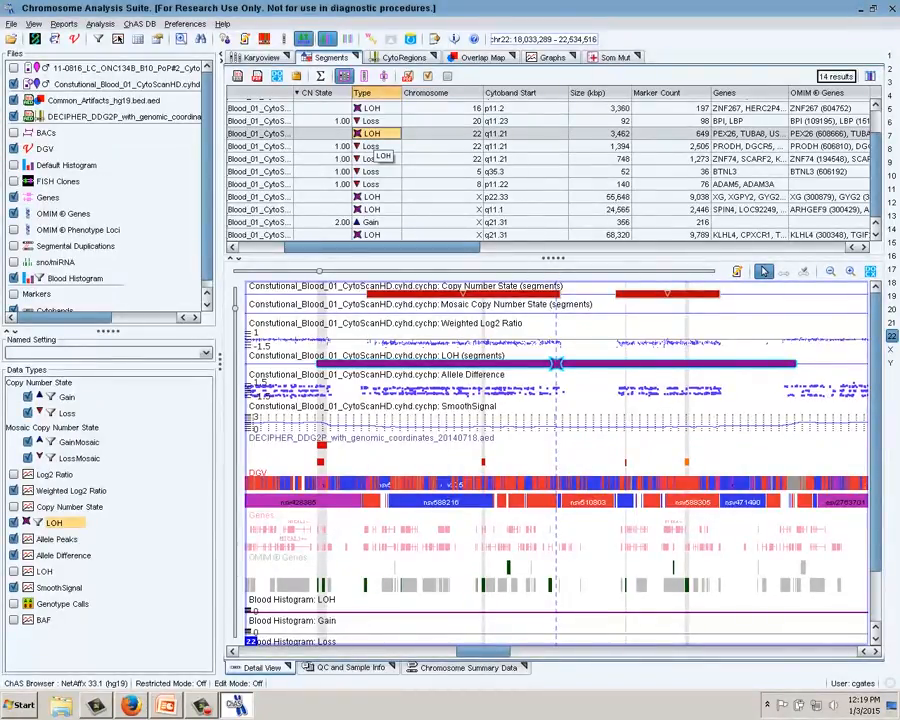
mouse_move(556, 363)
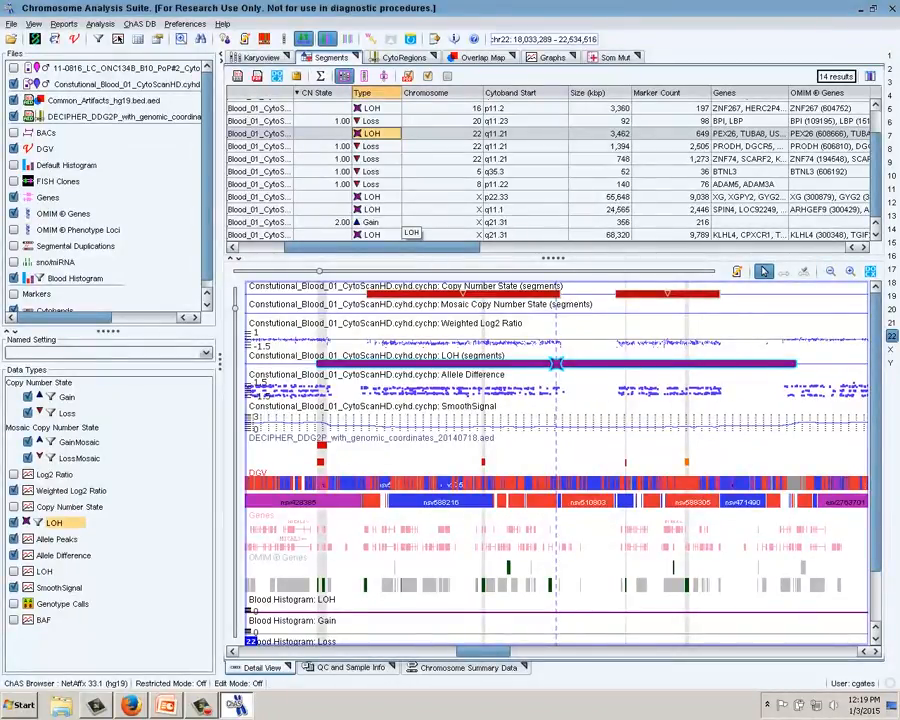
left_click(380, 197)
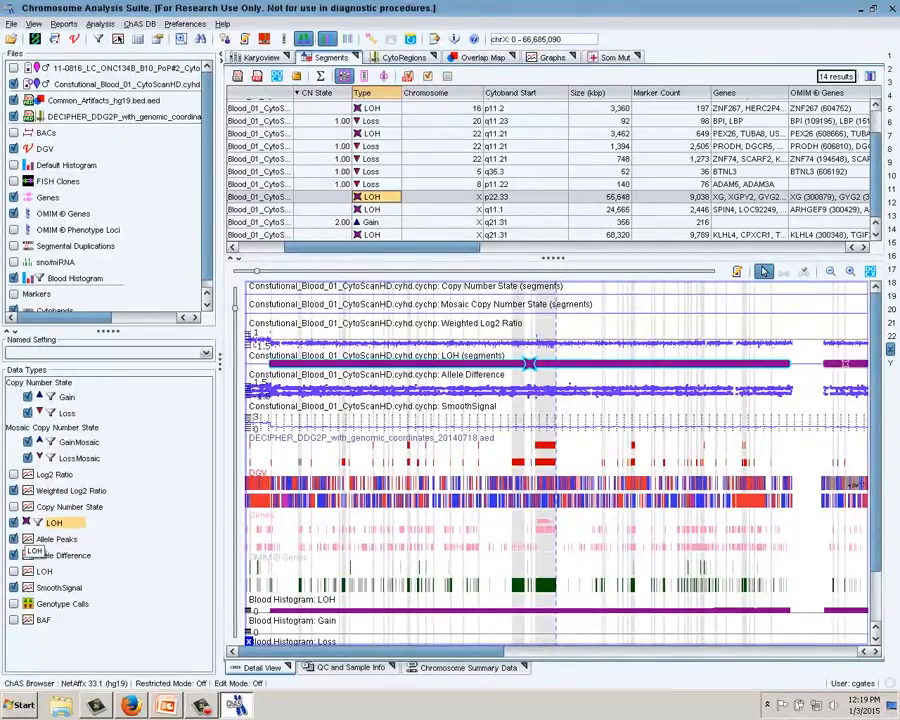
left_click(13, 522)
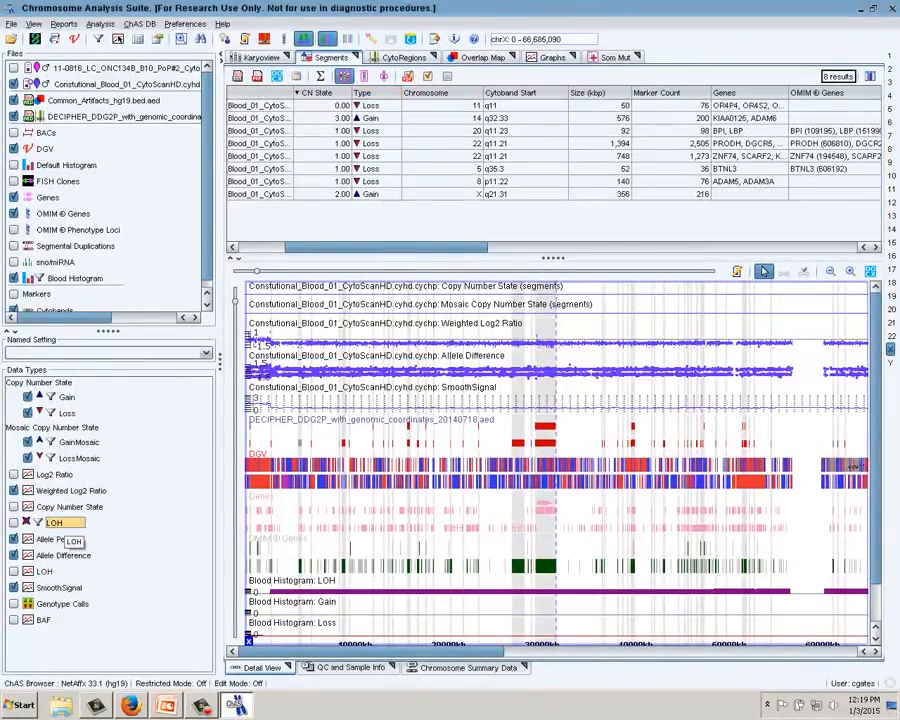
- Publish Constutional_Blood_01_CytoScanHD.cyhd.cychp to the ChAS database with its filtered gain and loss segments, leaving out LOH
left_click_drag(386, 247, 399, 247)
left_click(127, 84)
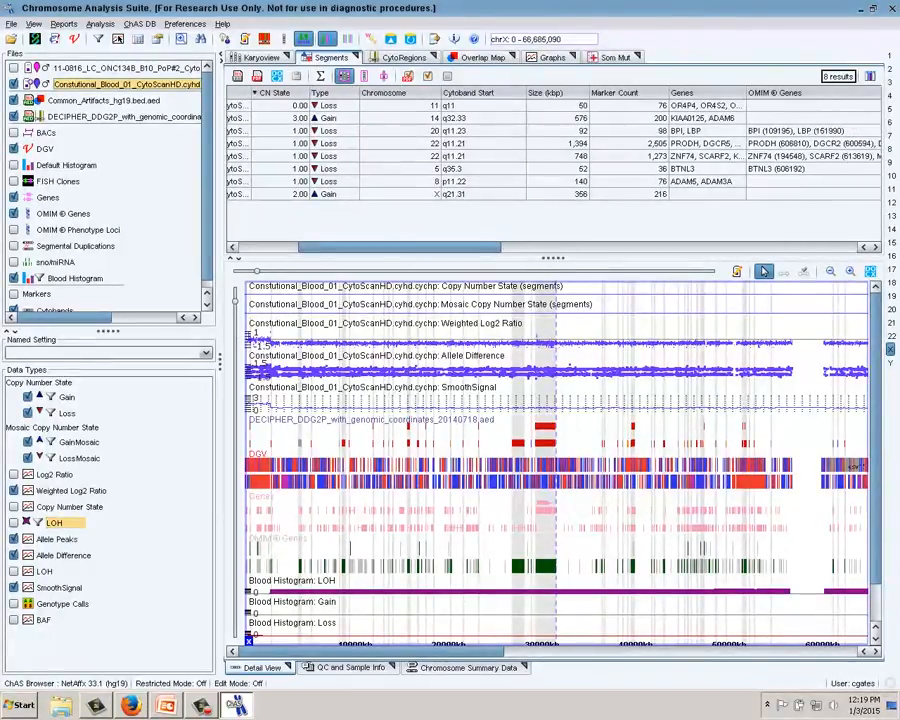
right_click(87, 85)
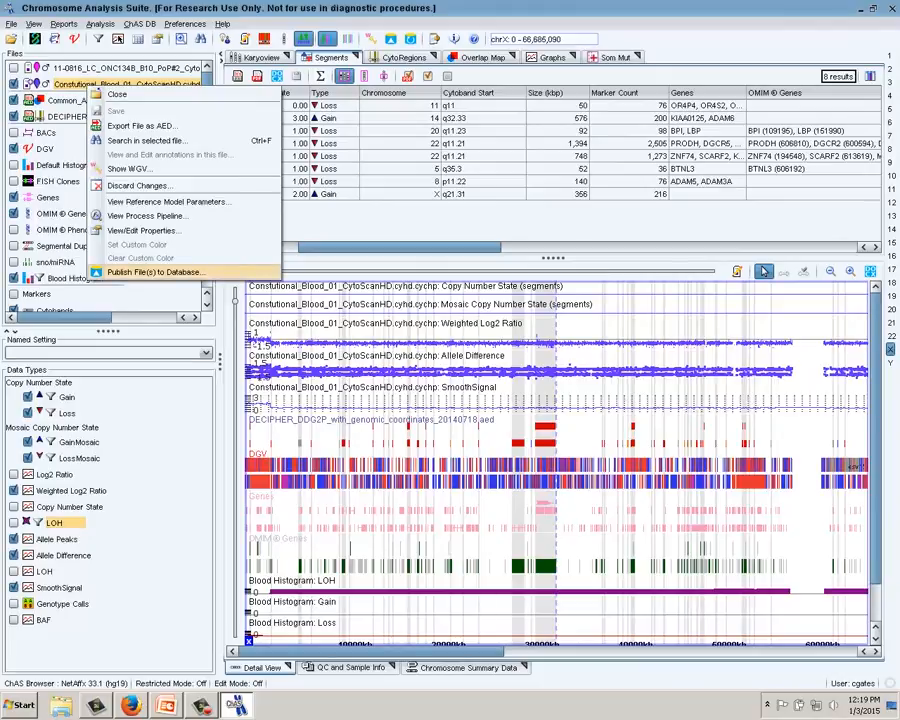
left_click(150, 272)
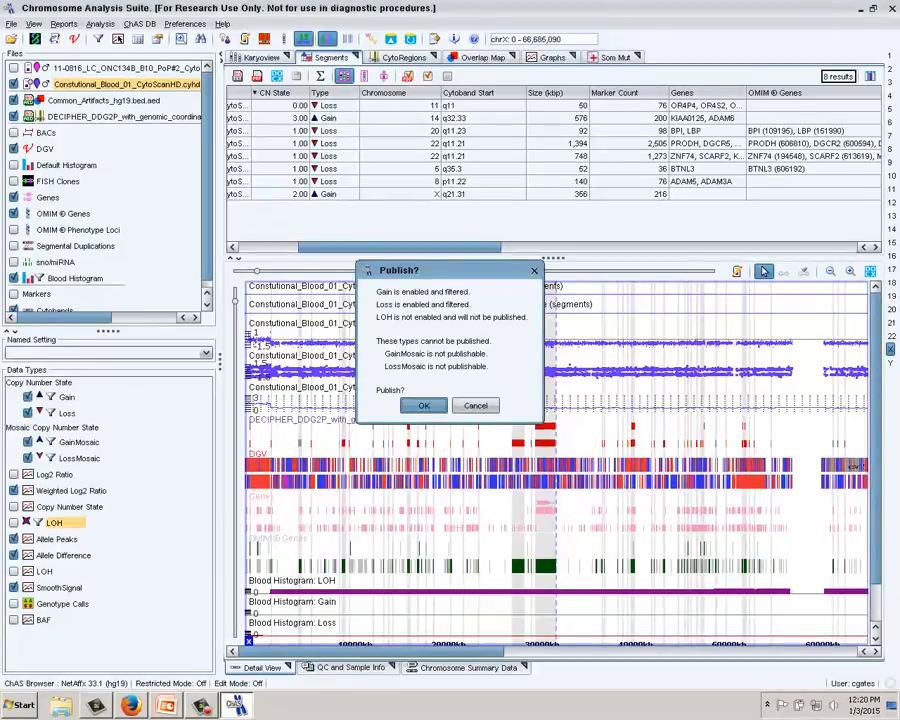
key("Return")
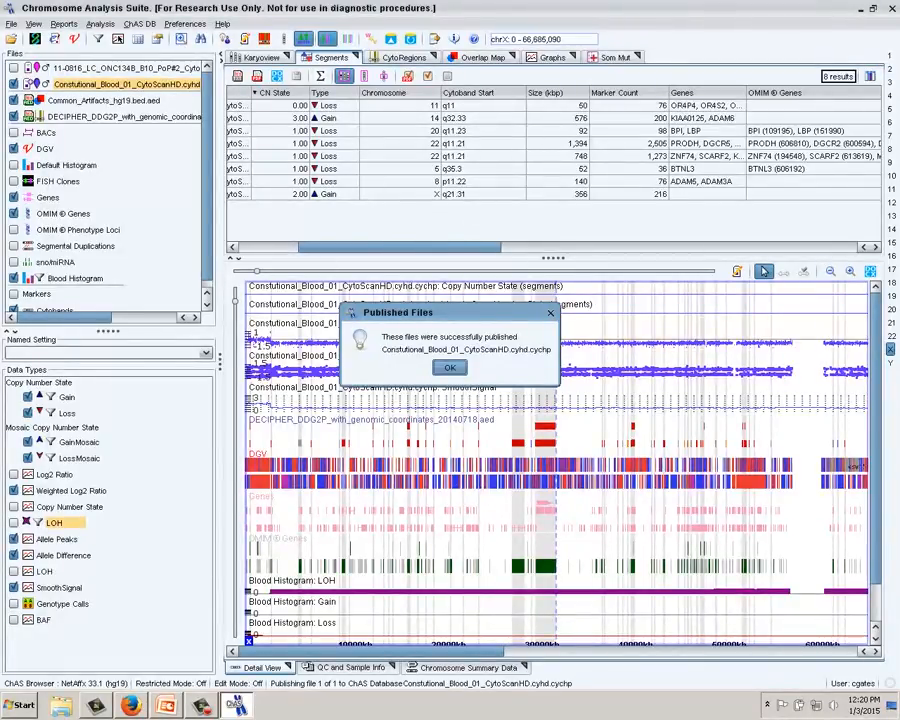
key("Return")
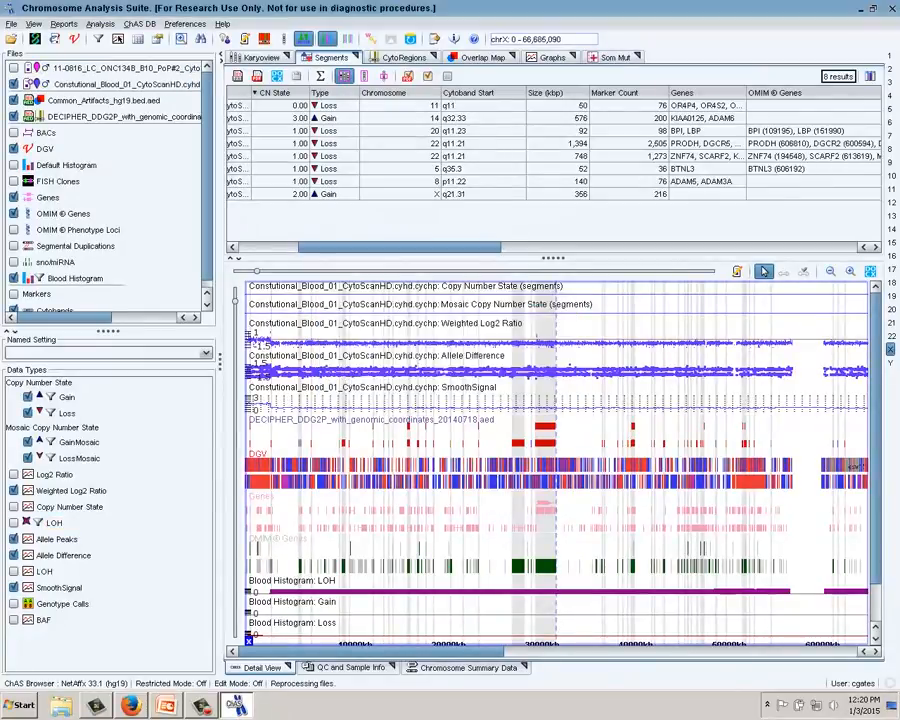
- Bring the database count columns of the segments table into view and refresh the ChAS DB data
left_click_drag(400, 247, 647, 247)
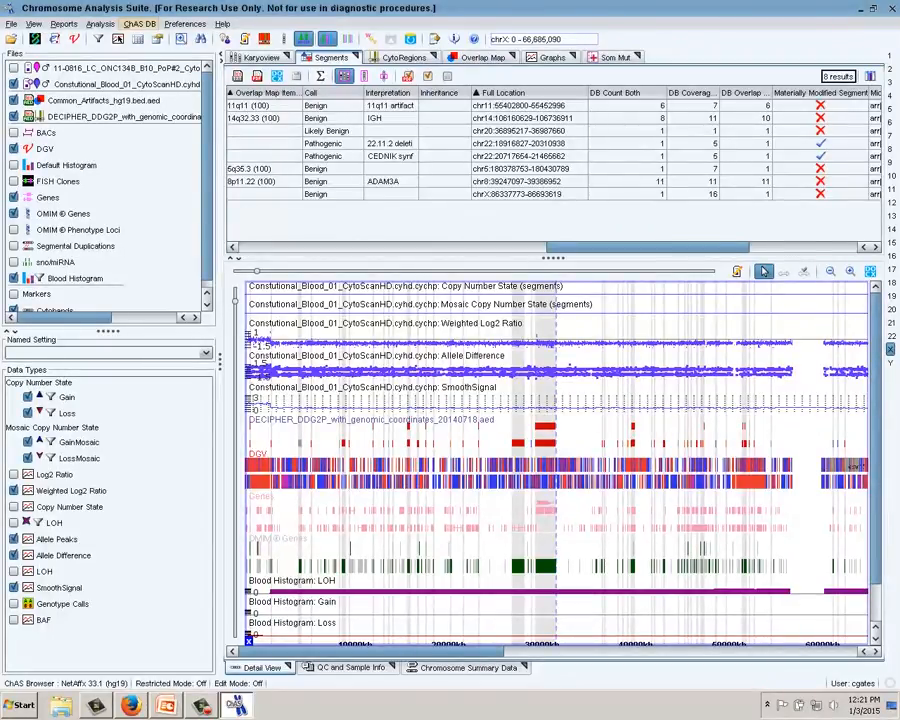
left_click(139, 24)
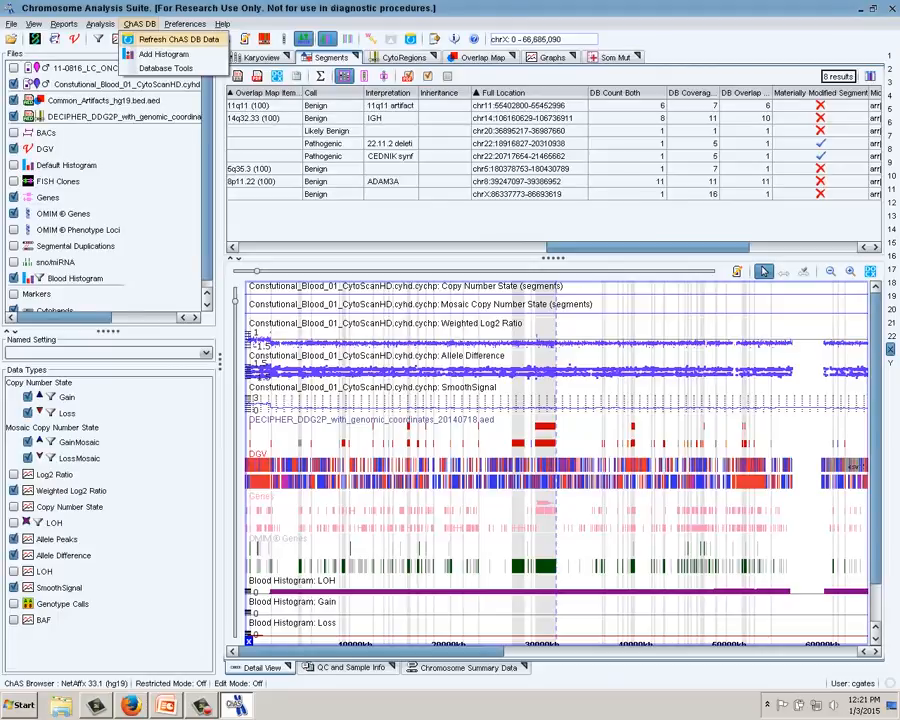
left_click(175, 39)
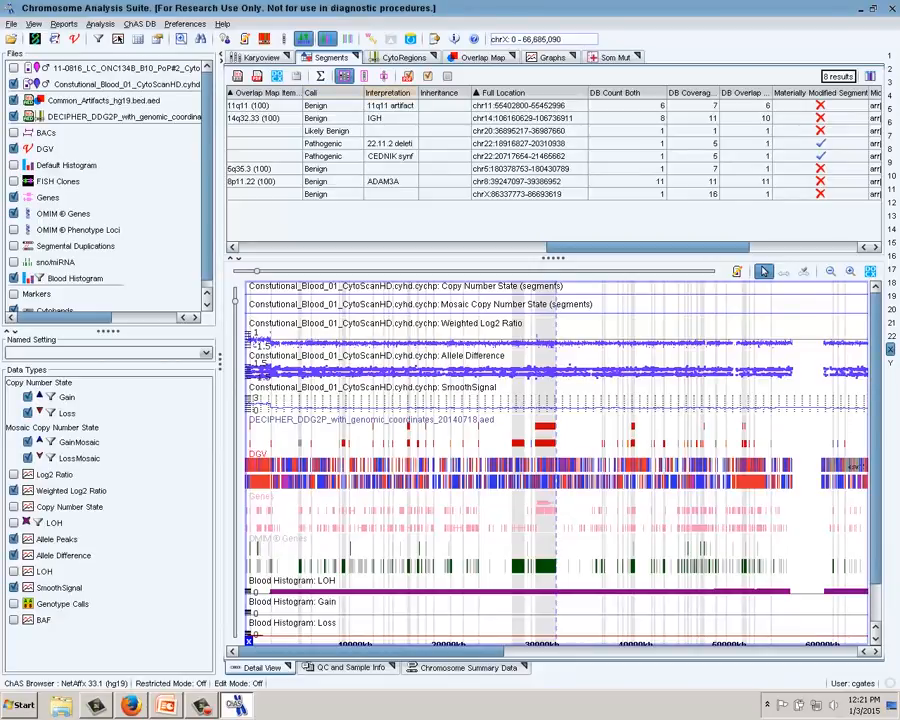
- Change the call of the chromosome 20 q11.23 loss segment to Likely Pathogenic
left_click_drag(640, 247, 579, 247)
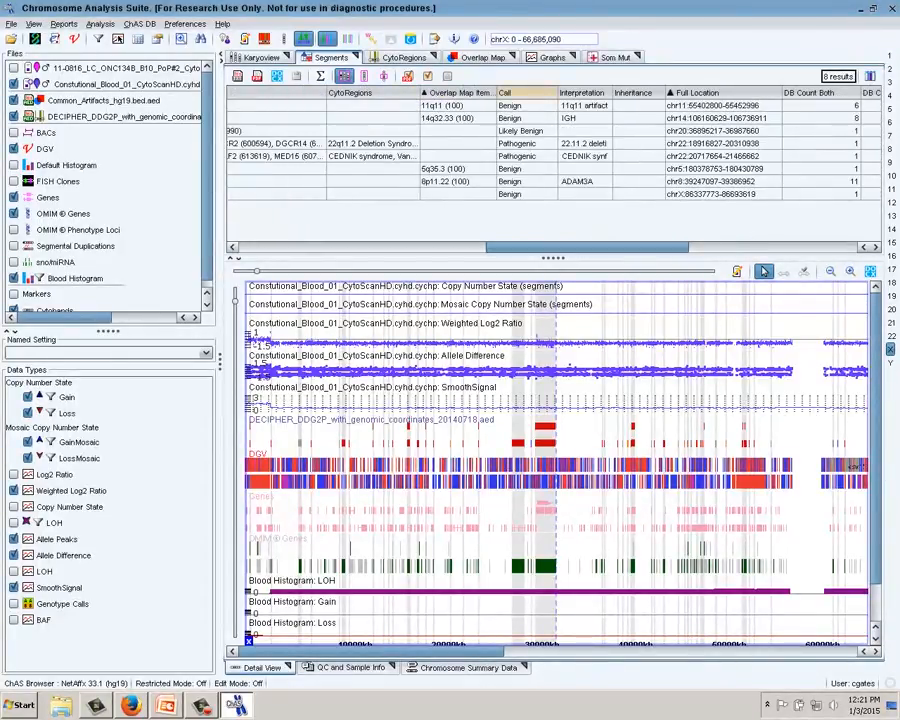
left_click(526, 131)
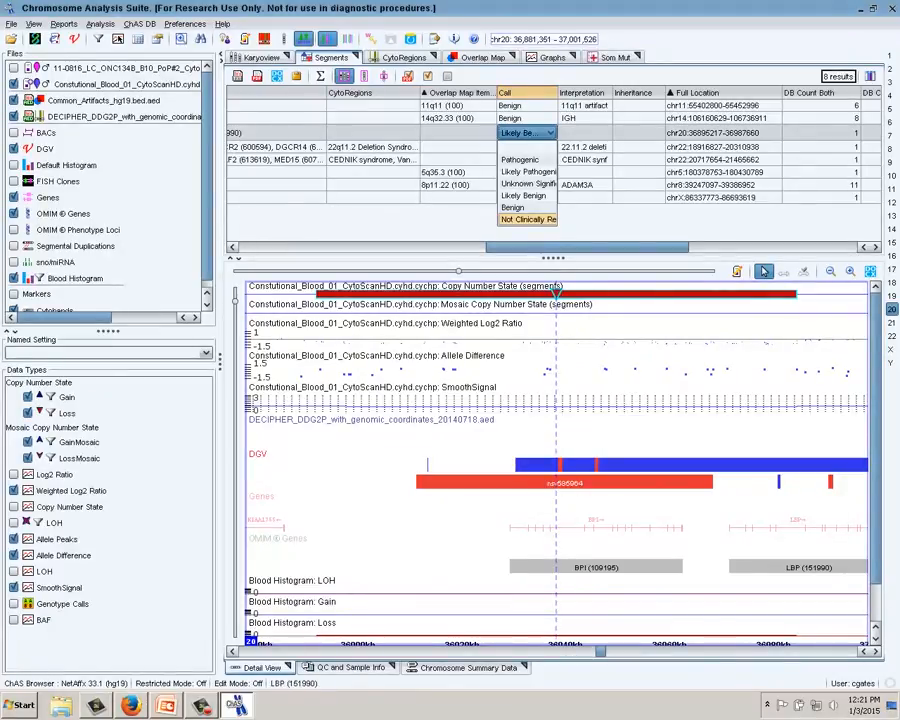
mouse_move(808, 567)
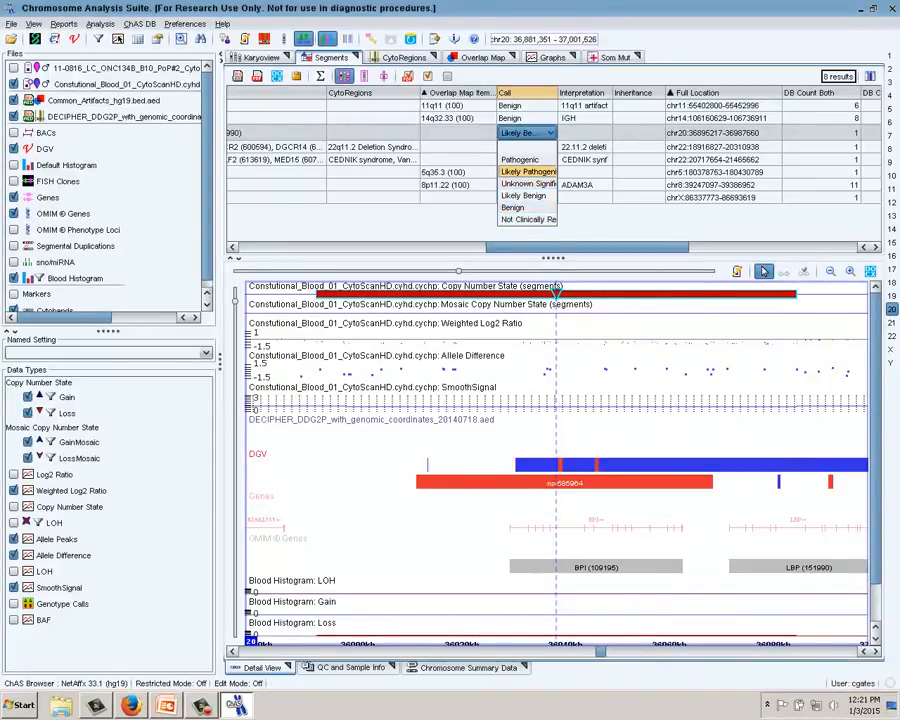
left_click(528, 171)
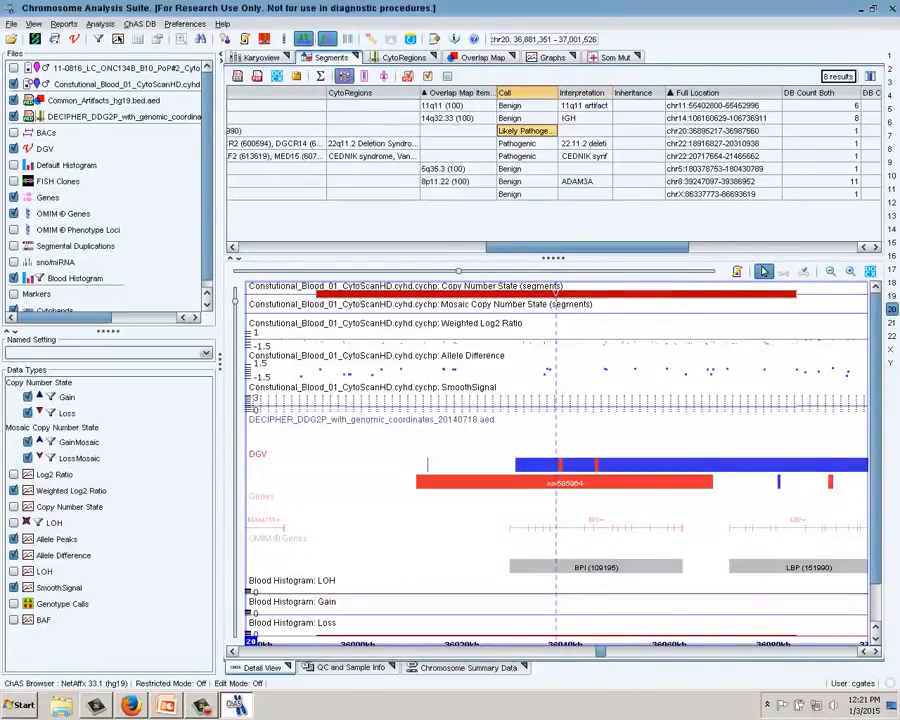
- Publish the Constutional_Blood_01 file to the database again, overwriting its earlier published data
right_click(96, 84)
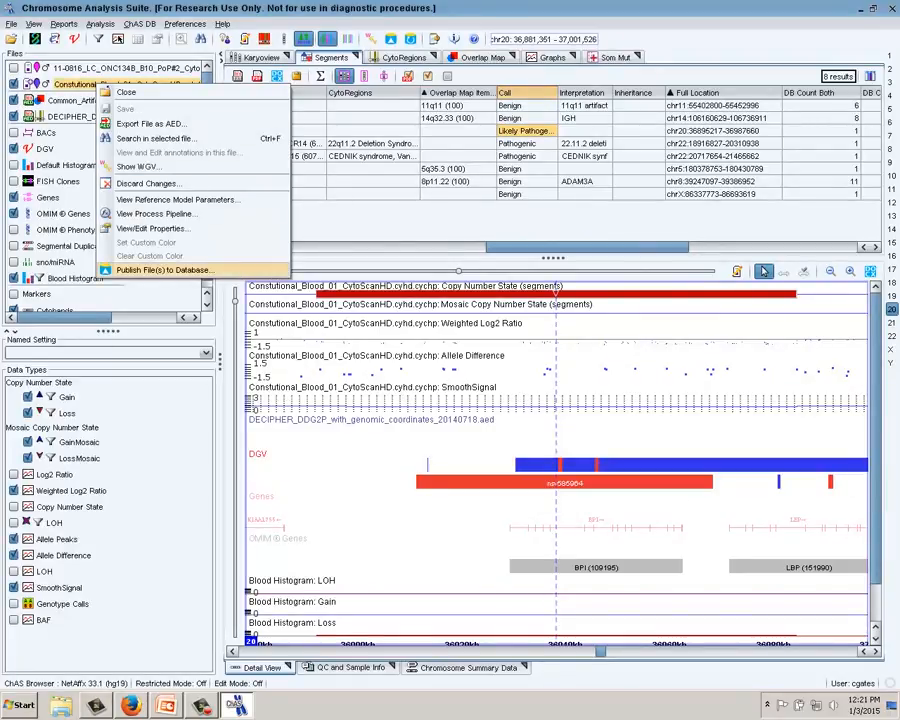
left_click(160, 270)
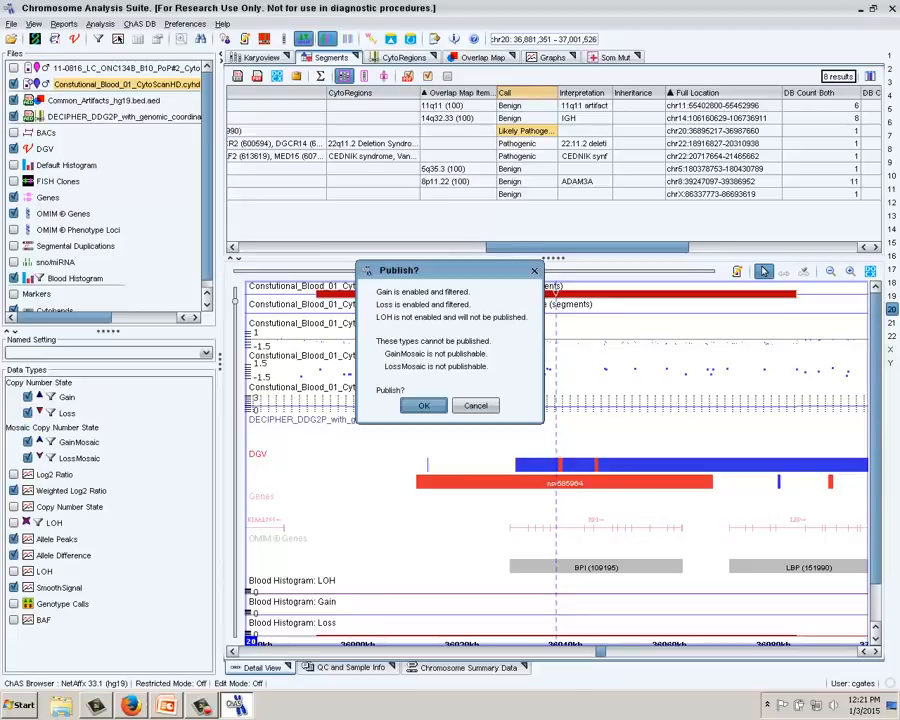
key("Return")
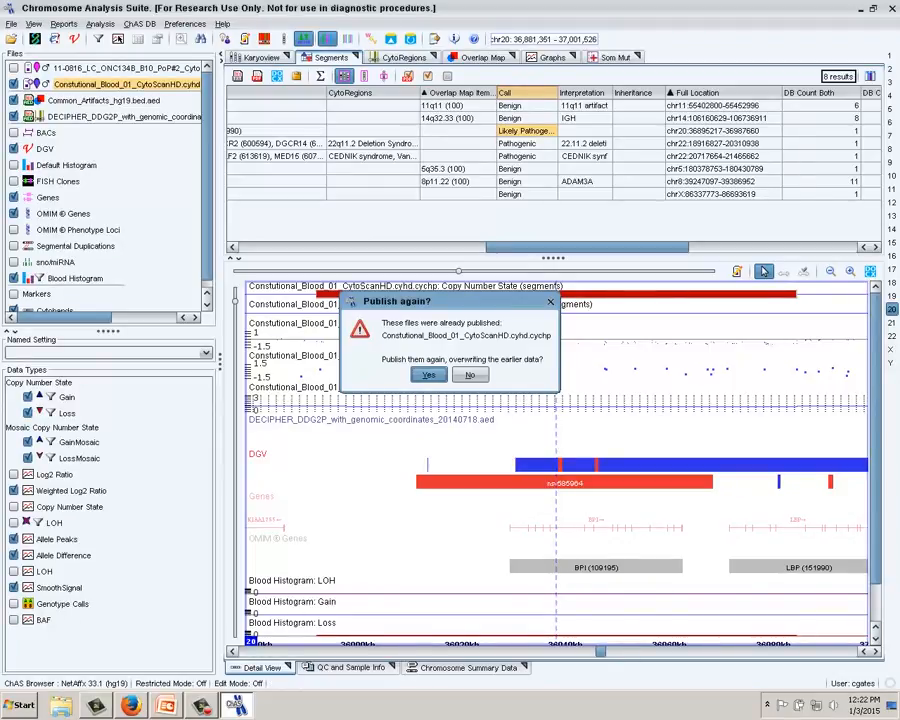
key("Return")
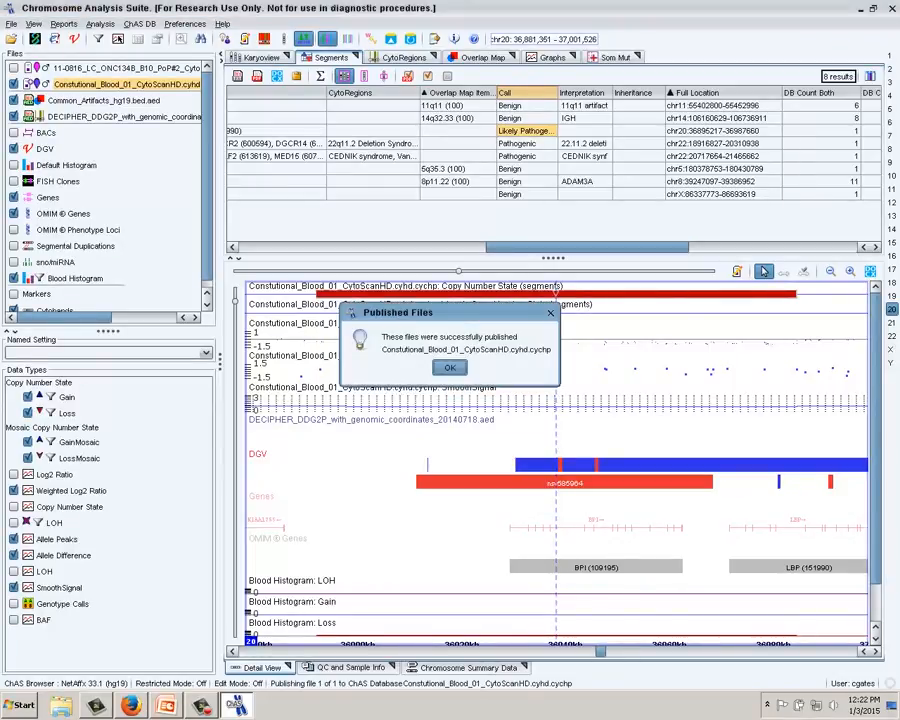
left_click(450, 367)
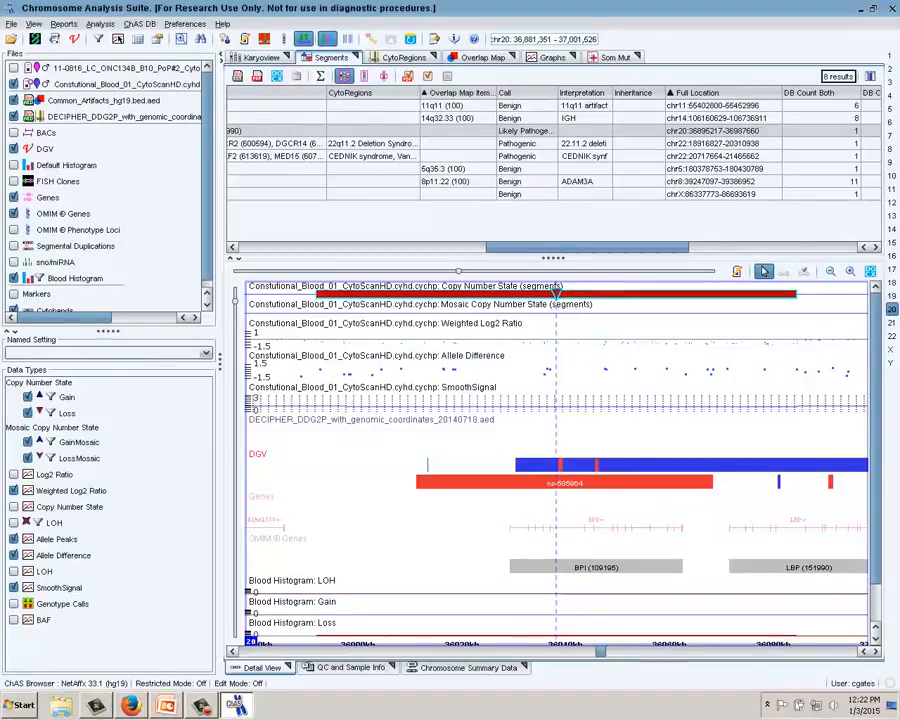
- Query ChAS DB for entries intersecting the 5q35.3 loss segment, examine the intersections at a wider scale, and close the results
mouse_move(556, 293)
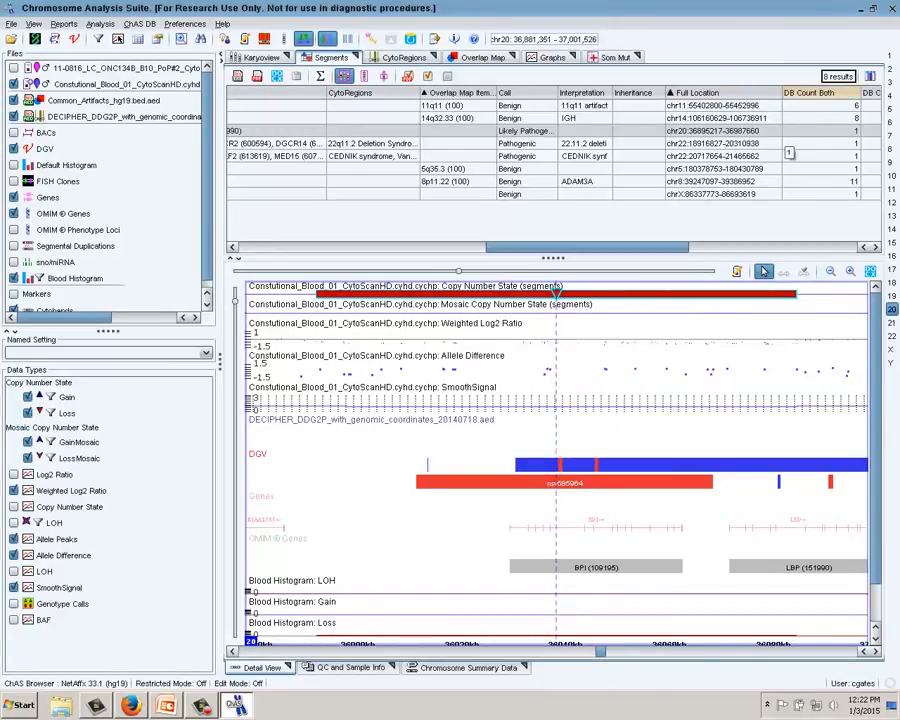
right_click(750, 132)
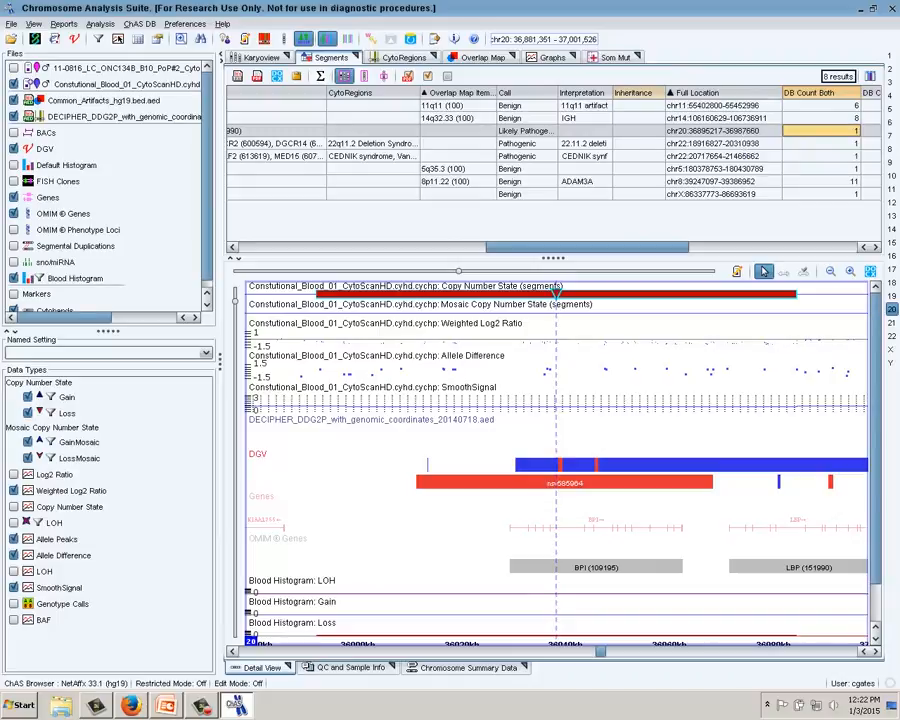
right_click(628, 144)
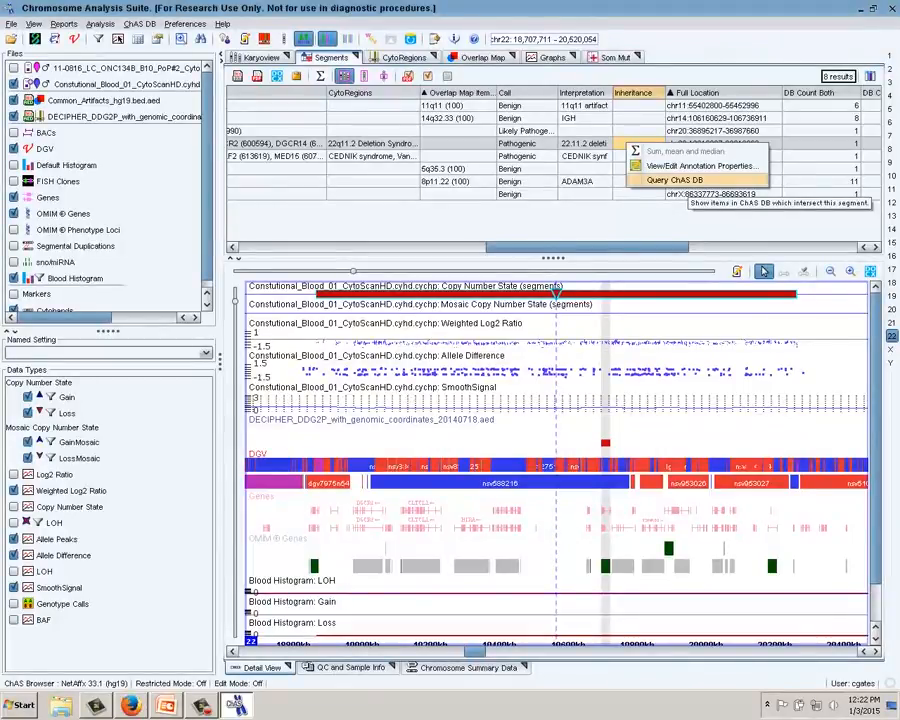
right_click(750, 144)
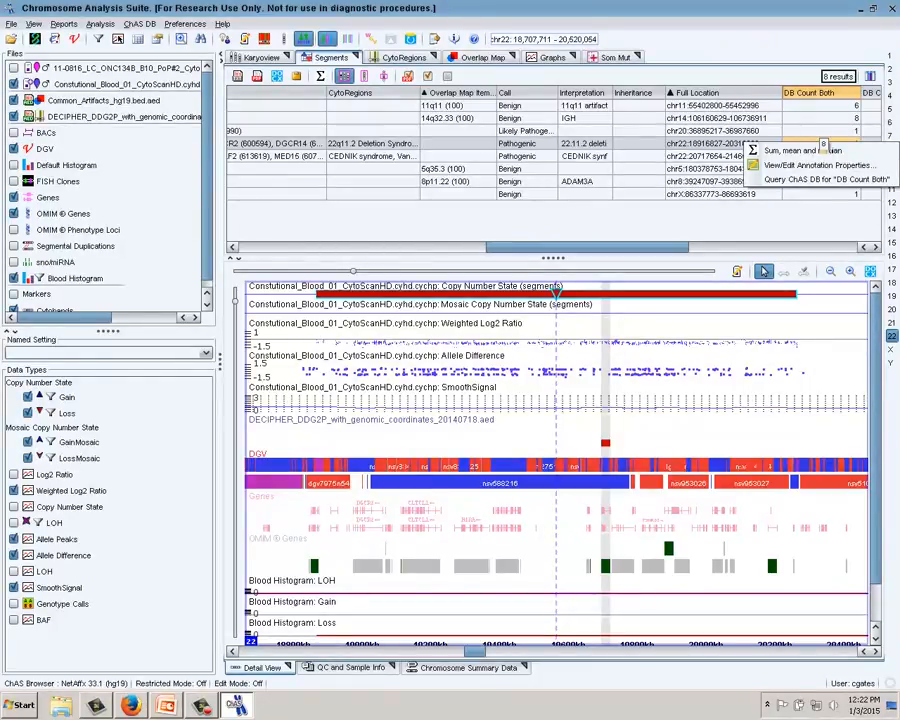
right_click(634, 168)
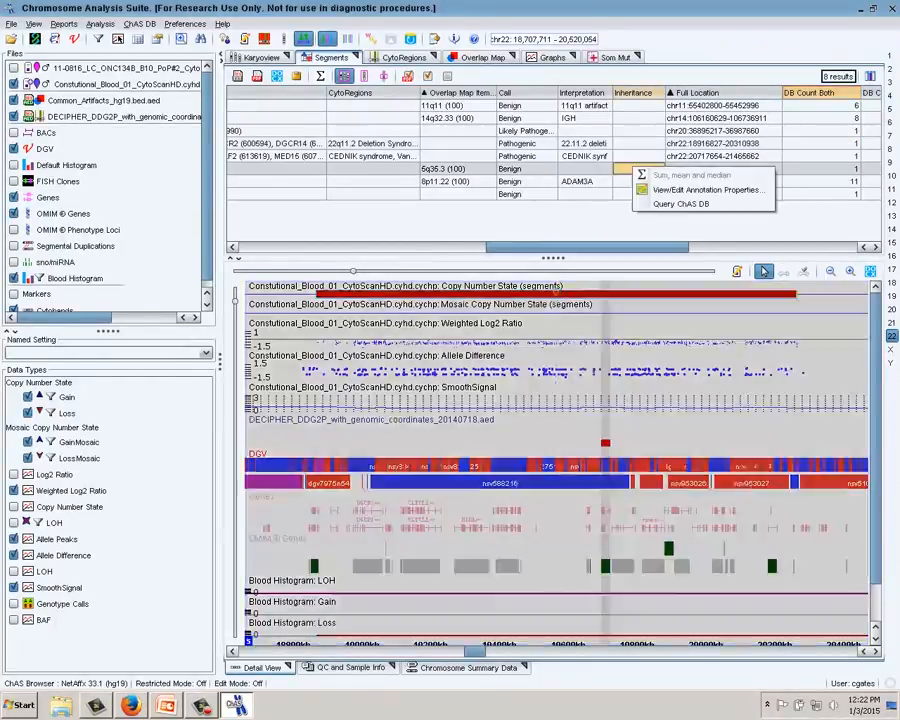
left_click(682, 202)
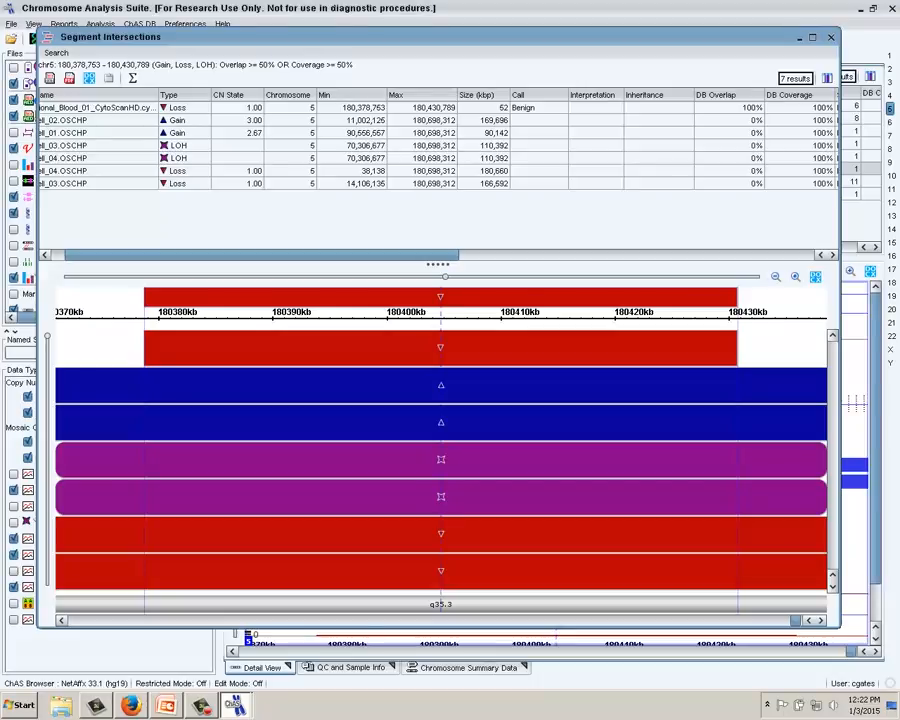
left_click_drag(445, 276, 292, 276)
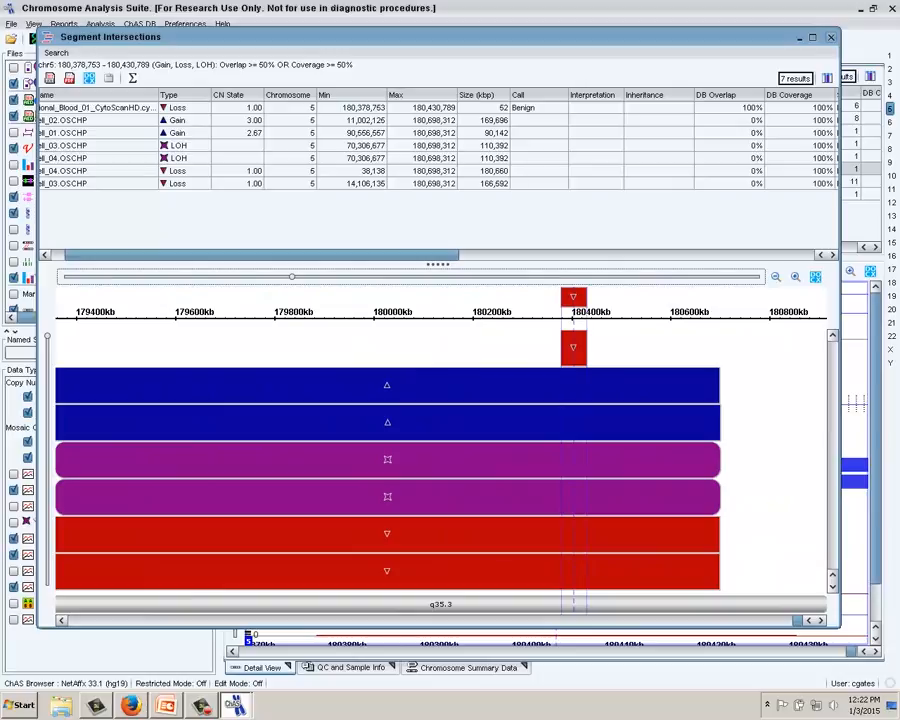
left_click(831, 37)
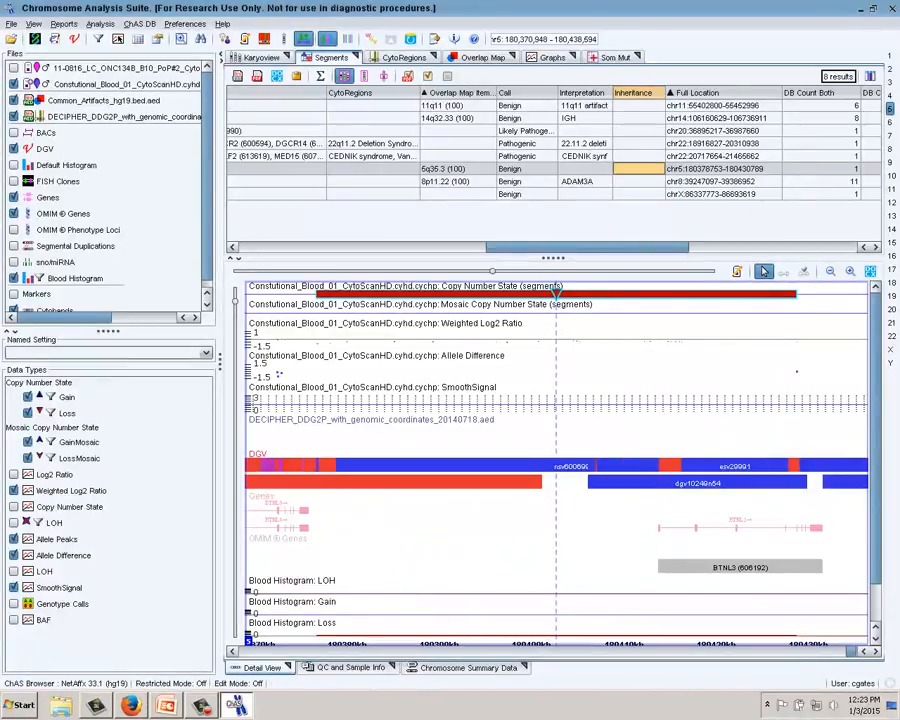
- Reduce the track height in the detail view and compare the 5q35.3 loss with the Common_Artifacts track
left_click_drag(235, 301, 235, 287)
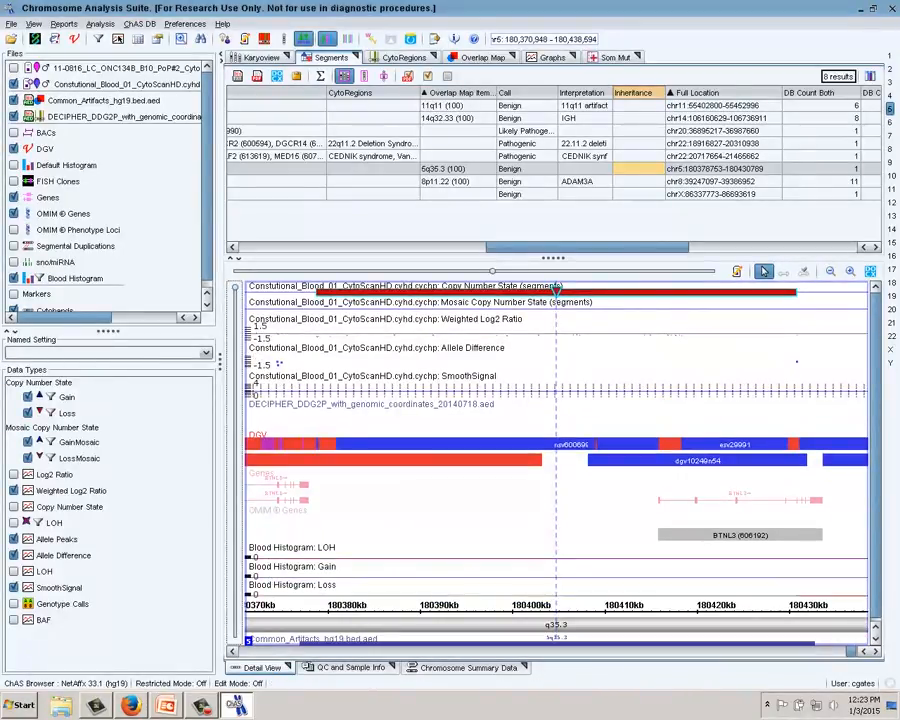
mouse_move(530, 459)
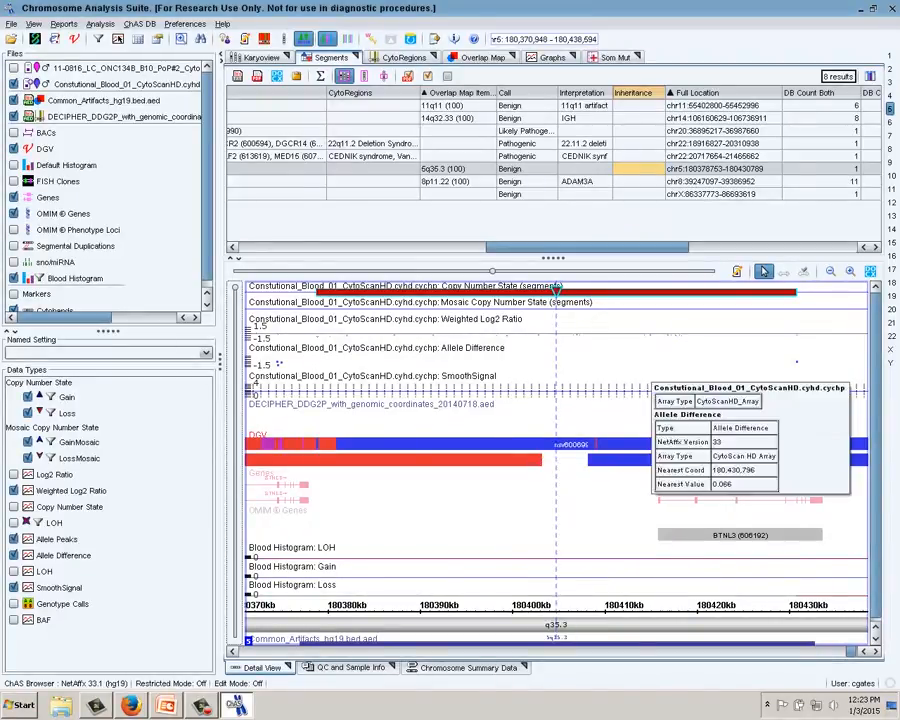
mouse_move(639, 293)
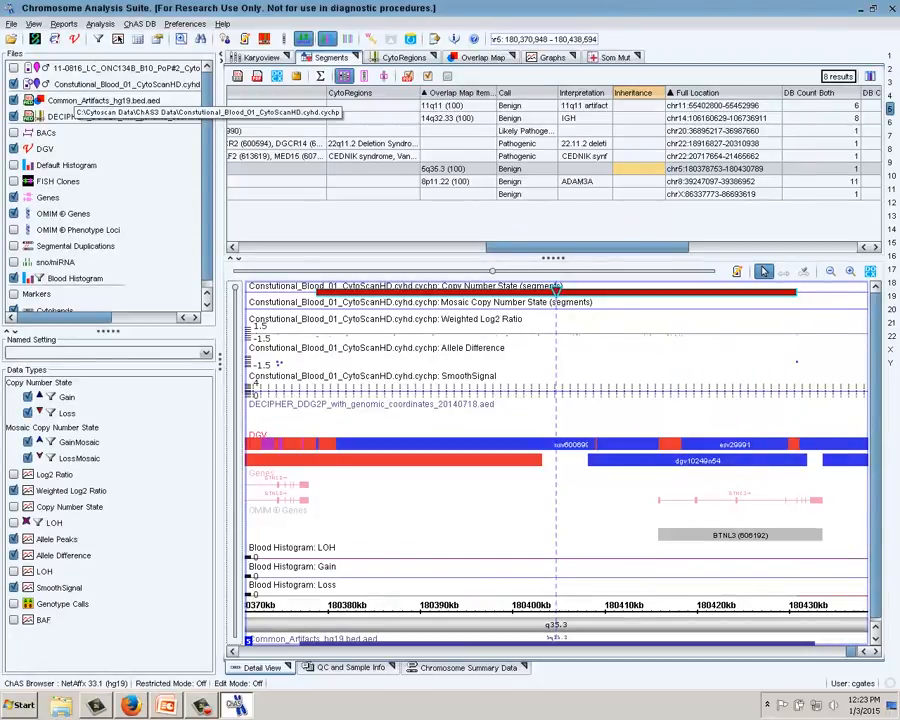
- Hide the Common_Artifacts track, show the karyoview, and stop using the DECIPHER_DDG2P file as CytoRegions
left_click(14, 100)
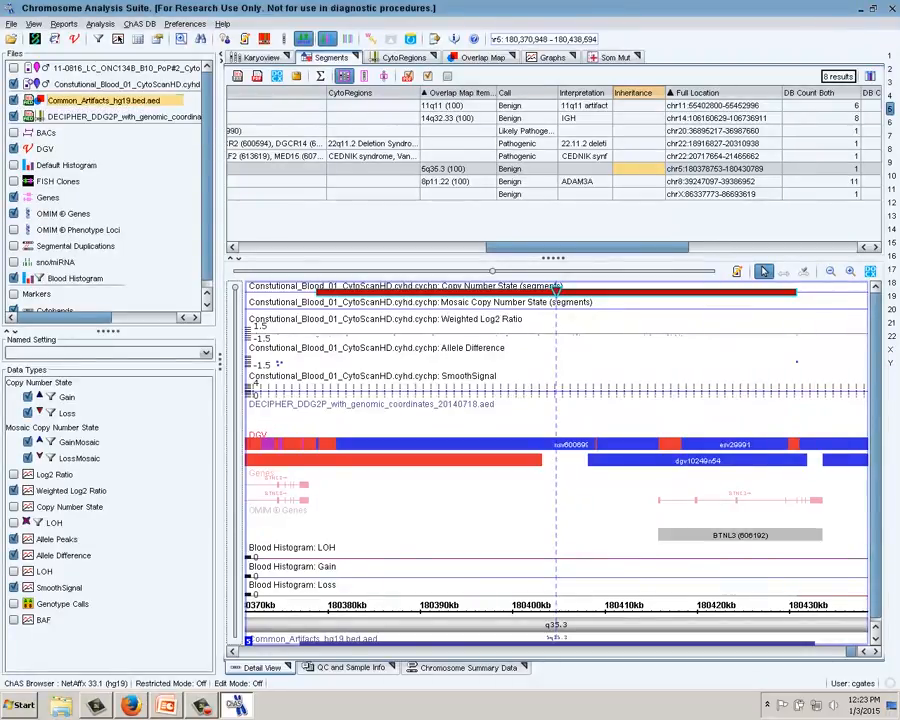
left_click(122, 117)
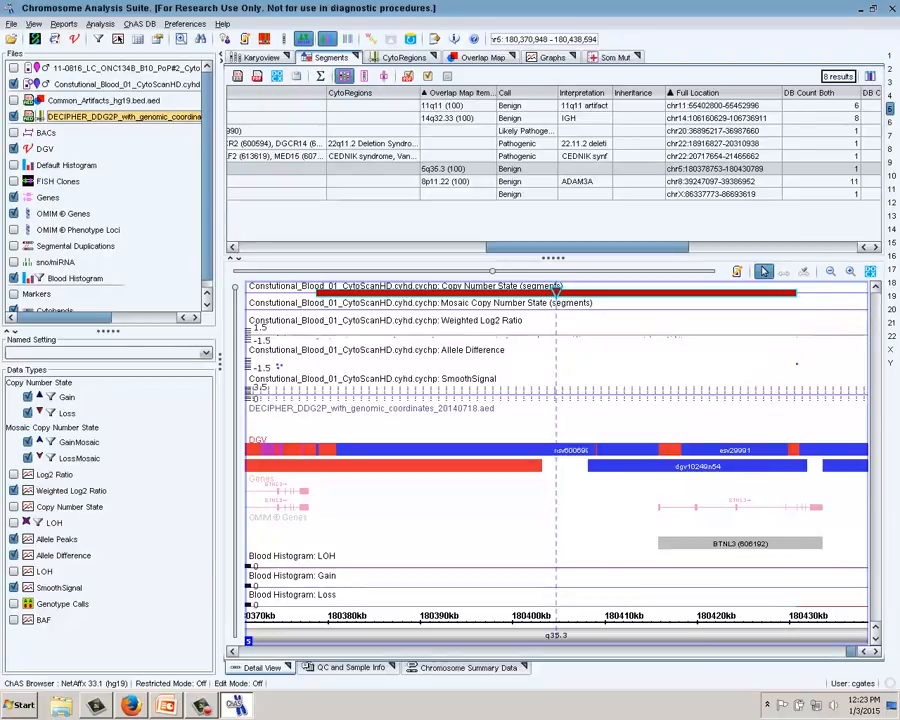
left_click(262, 58)
right_click(80, 117)
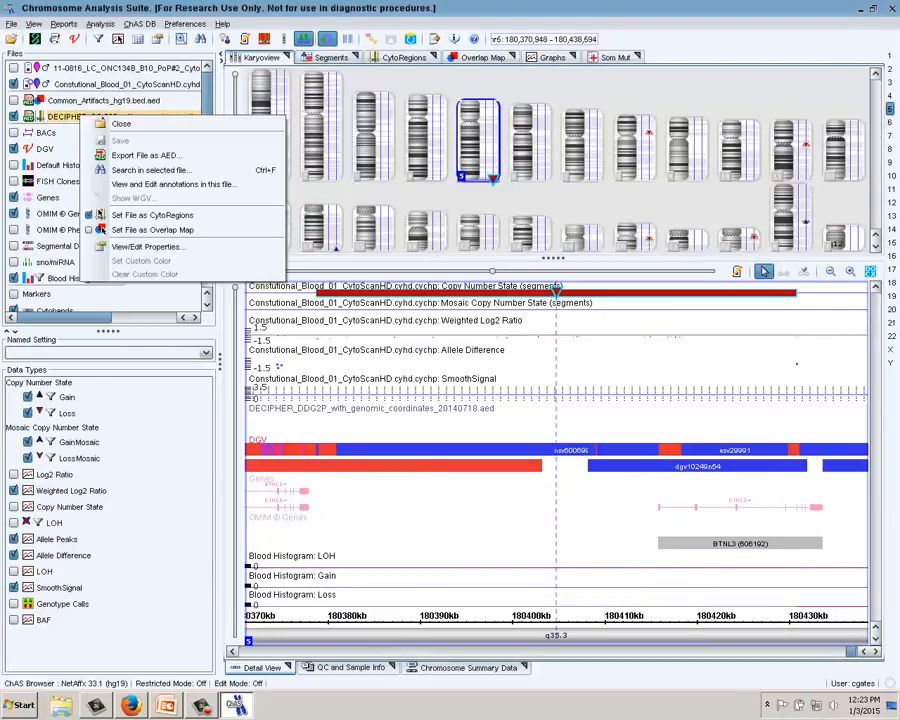
left_click(150, 212)
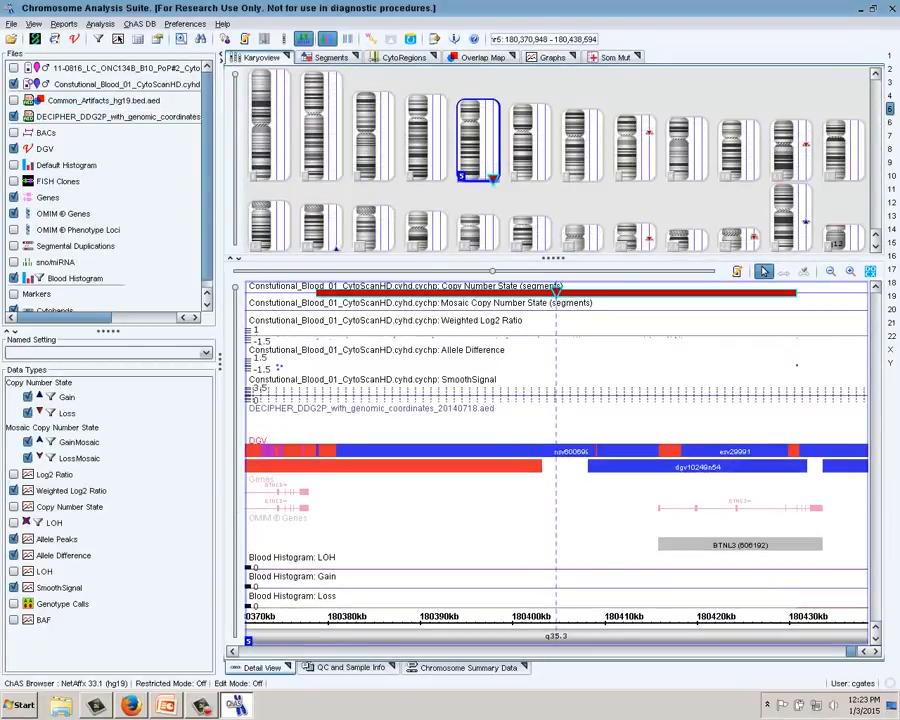
- Display the 11-0816 sample instead of Constutional_Blood_01 and hide the DGV, Genes and OMIM Genes tracks
left_click(14, 85)
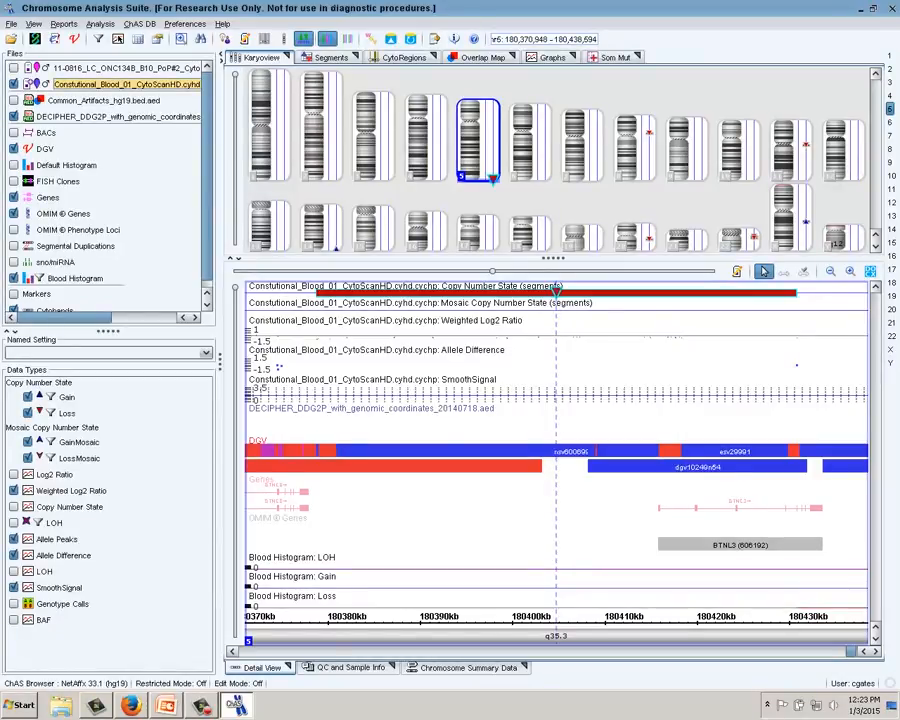
left_click(14, 69)
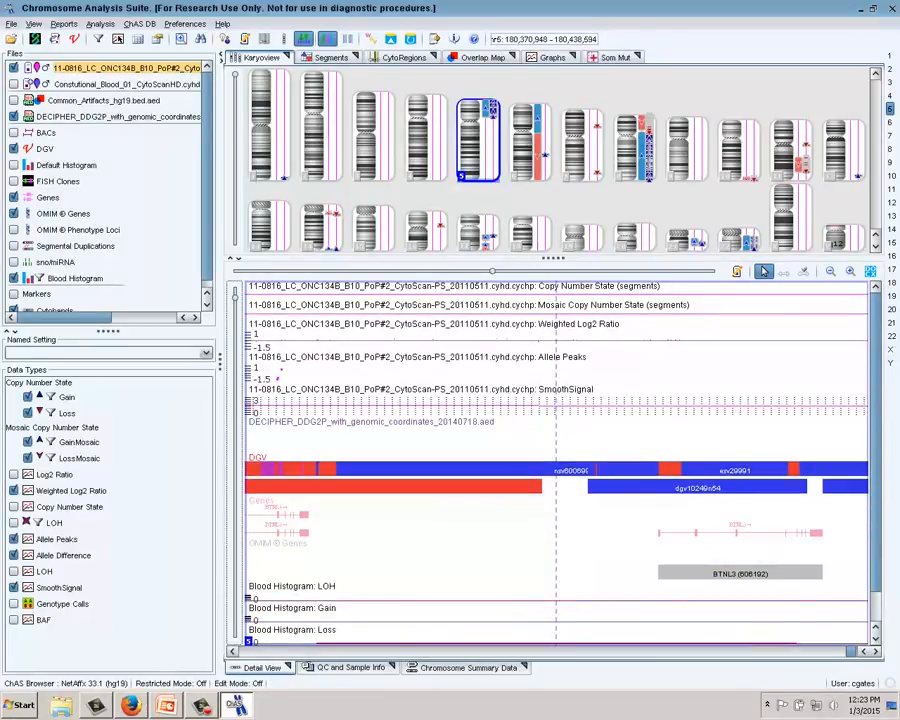
left_click(14, 148)
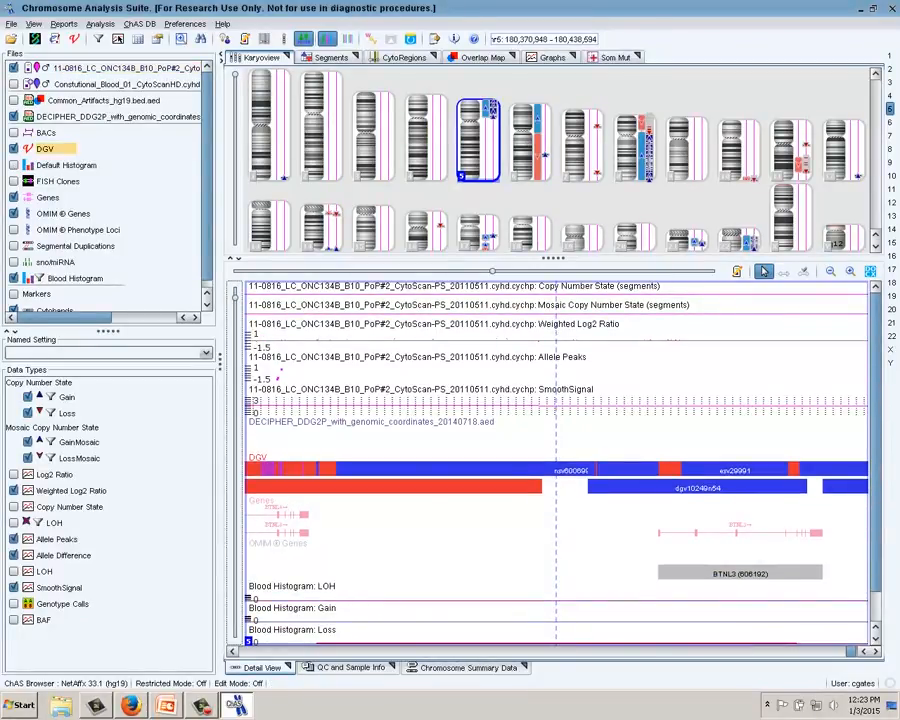
left_click(14, 197)
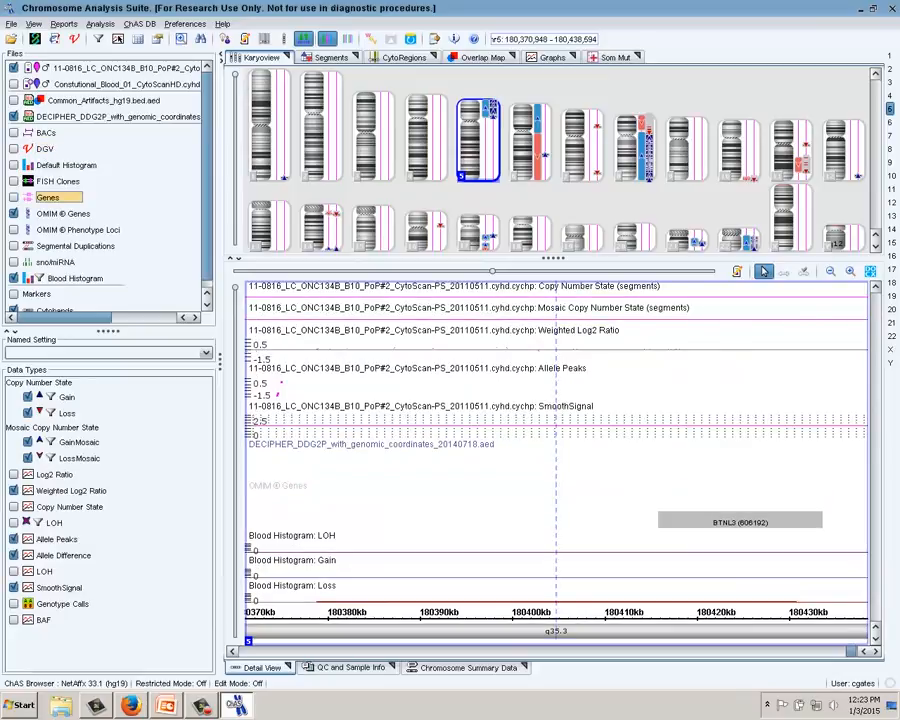
left_click(14, 213)
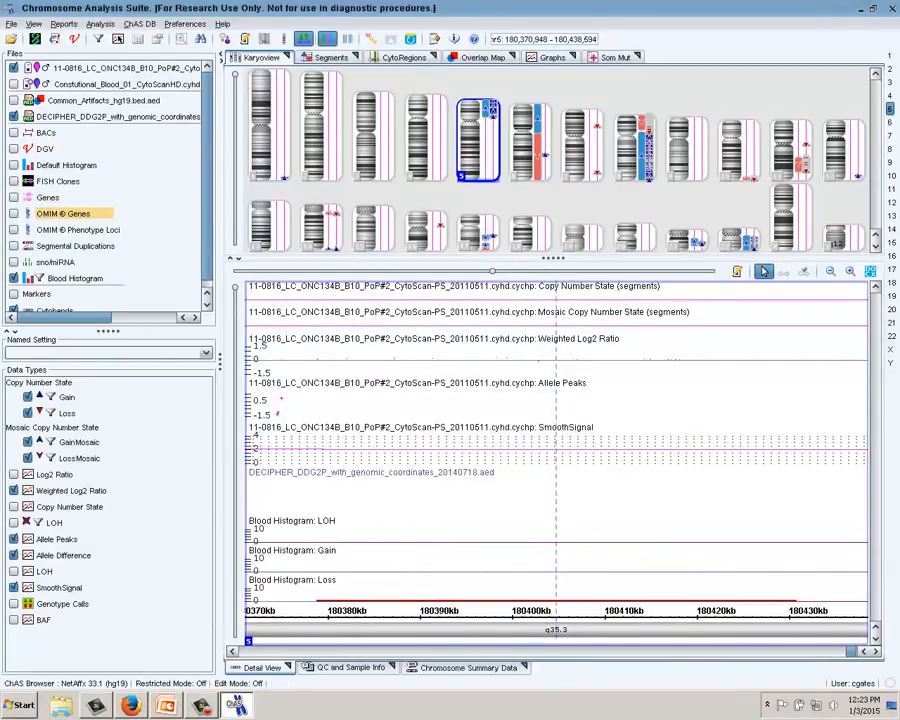
- Show all of chromosome 5, hide the DECIPHER_DDG2P track, and compare the fragmented gain segments with the mosaic gain segment
left_click_drag(492, 271, 233, 271)
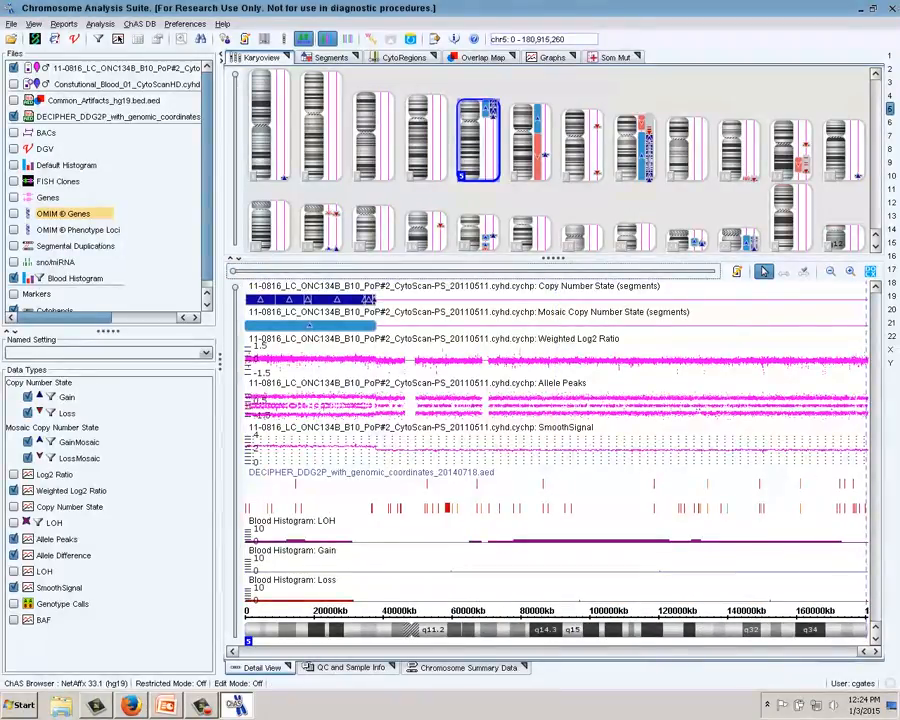
left_click(13, 116)
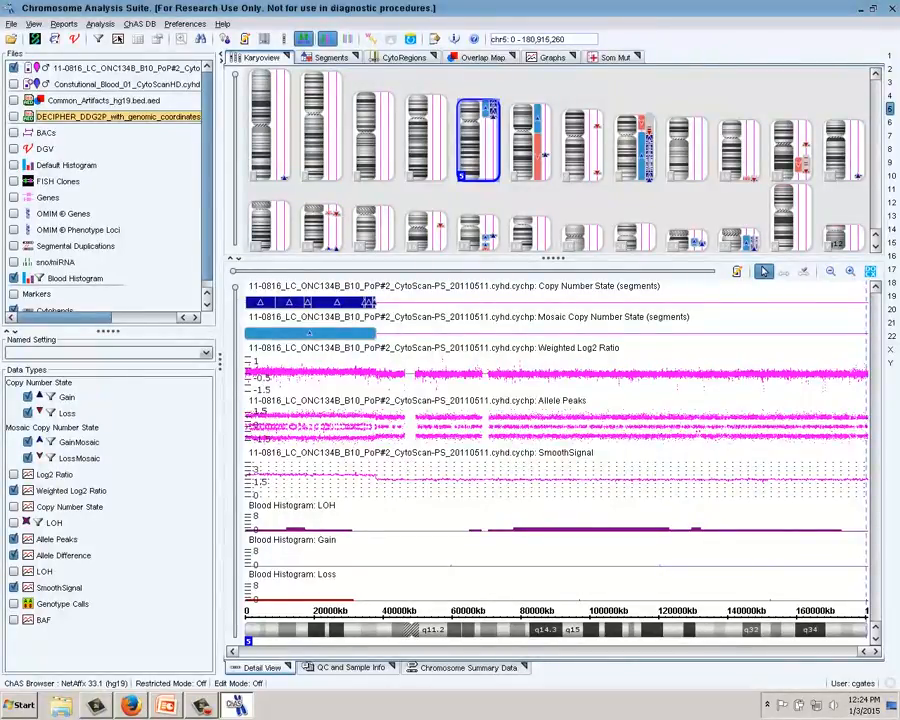
mouse_move(347, 332)
mouse_move(374, 302)
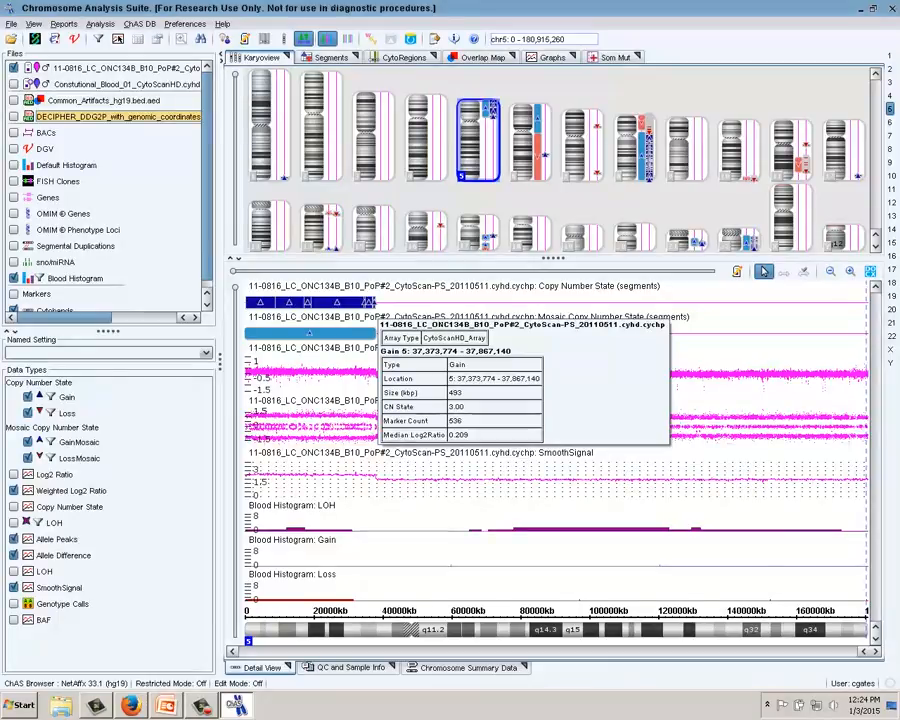
mouse_move(252, 333)
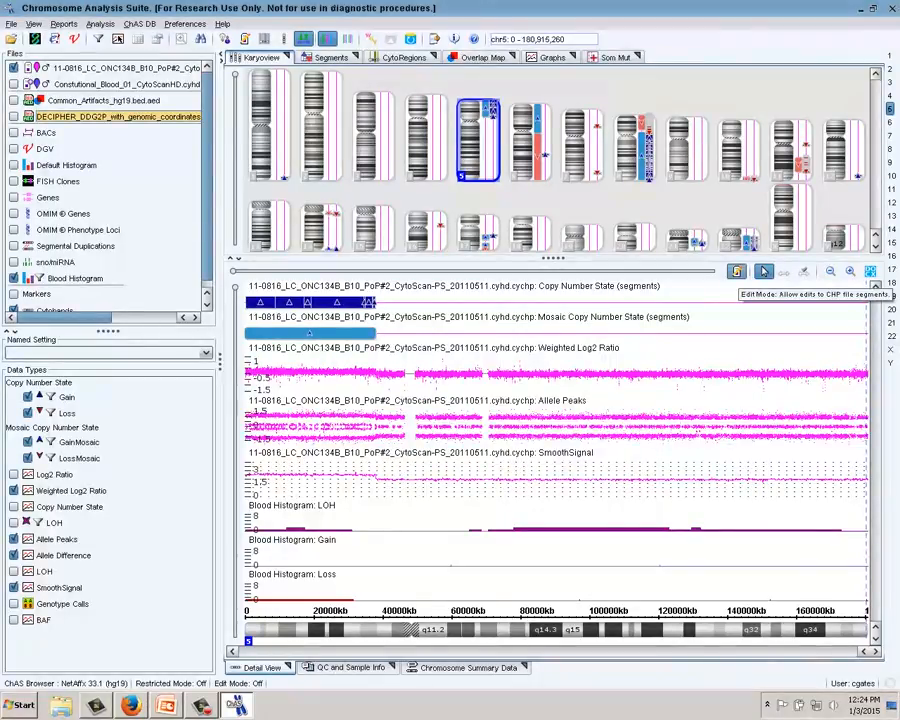
mouse_move(380, 424)
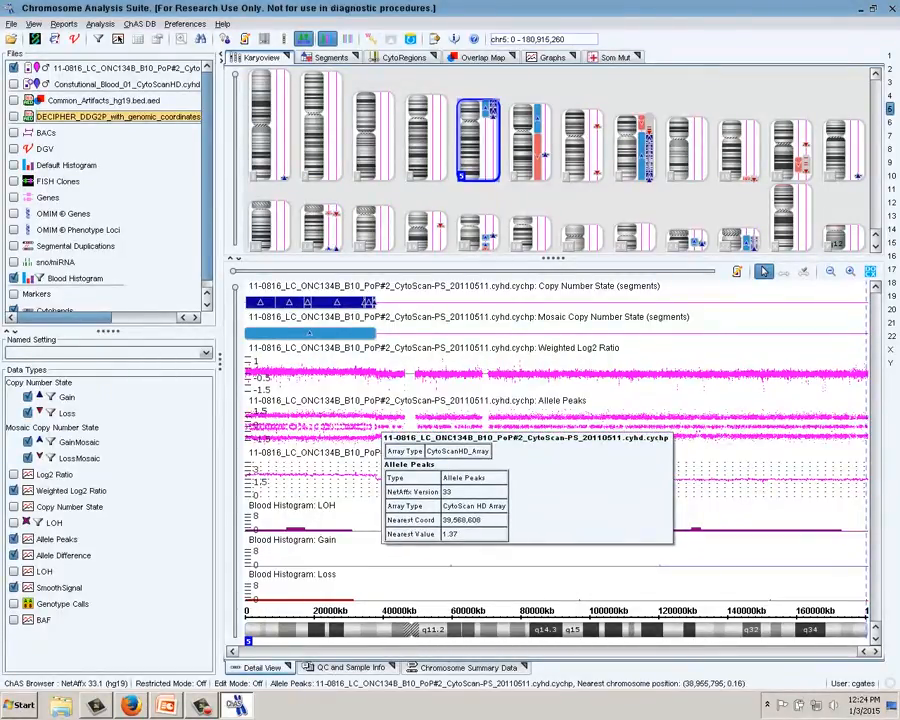
mouse_move(376, 340)
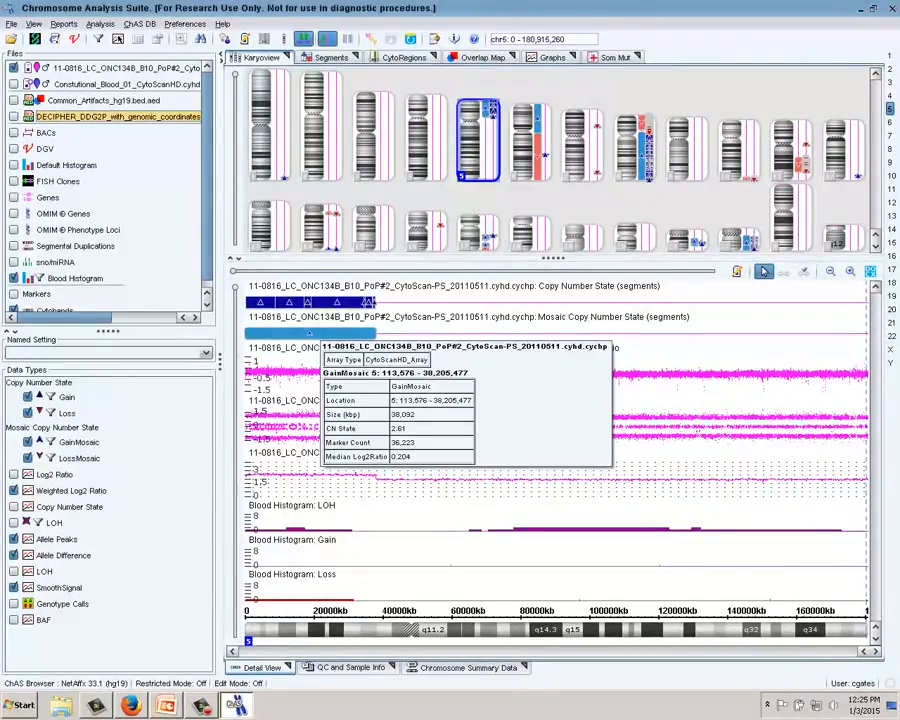
- In edit mode, promote chromosome 5's mosaic gain to a copy number Gain segment, merging the overlapping segments, then leave edit mode and inspect it
left_click(737, 271)
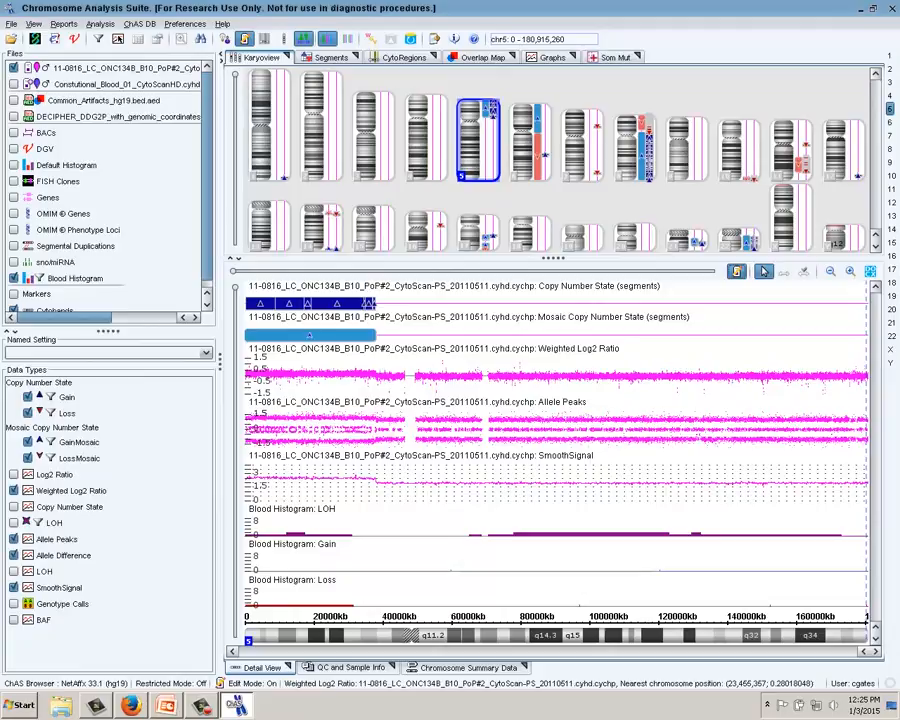
mouse_move(331, 334)
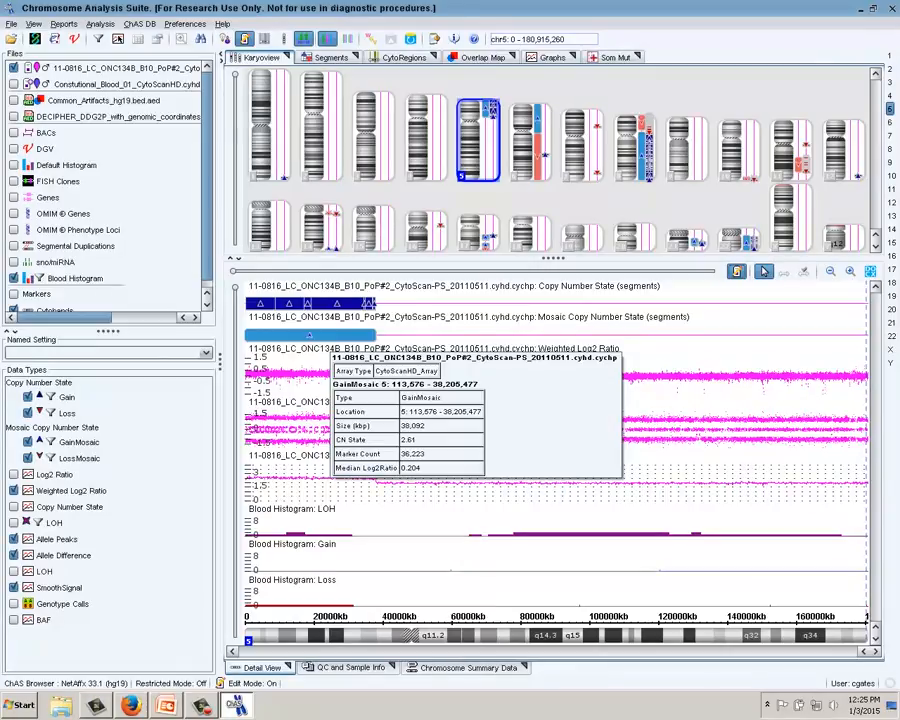
right_click(330, 336)
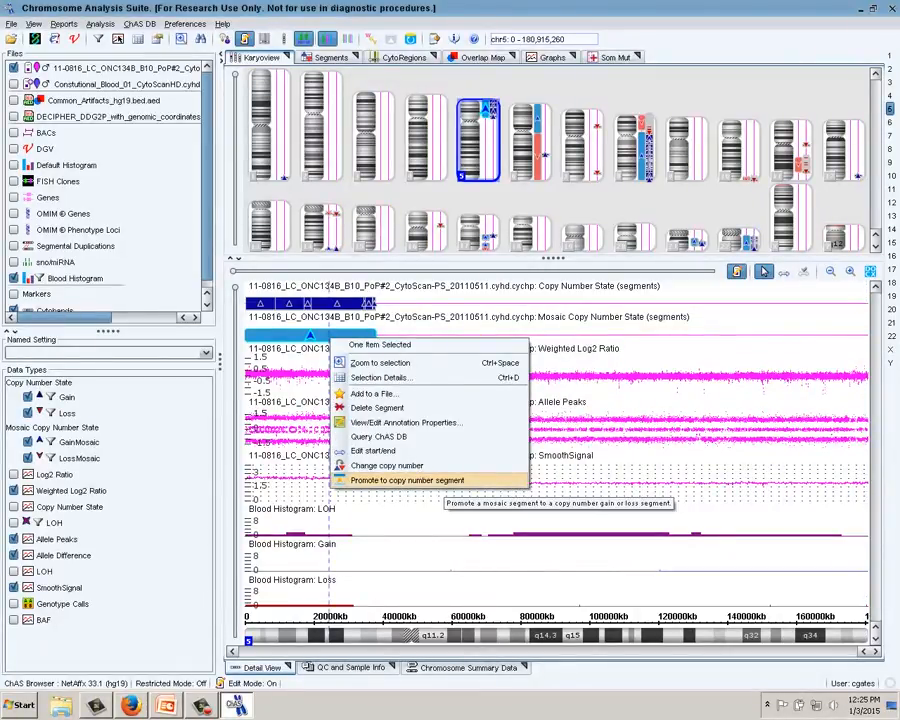
left_click(410, 480)
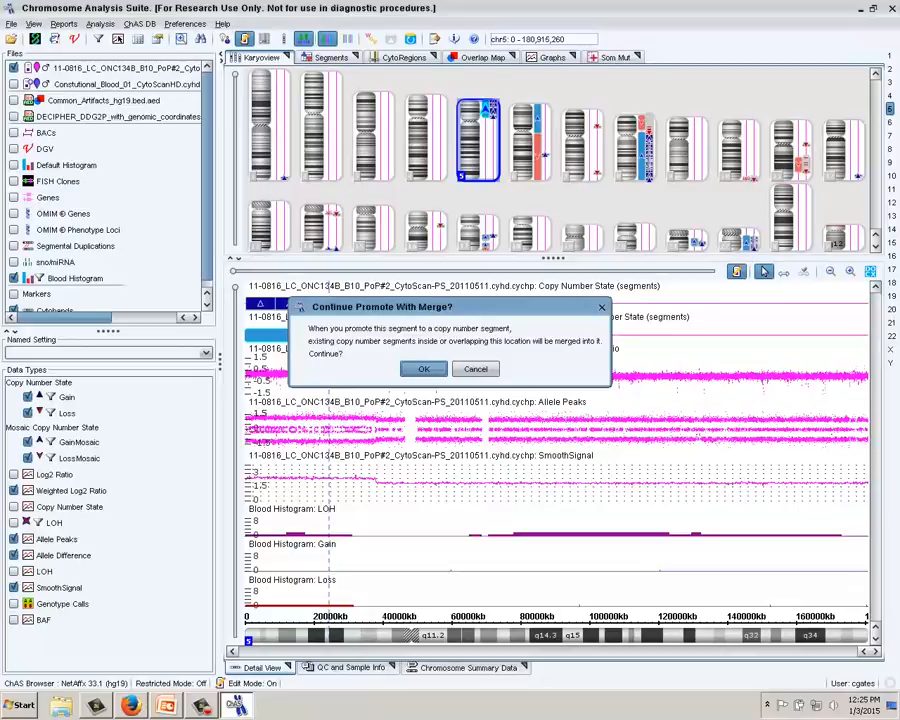
key("Return")
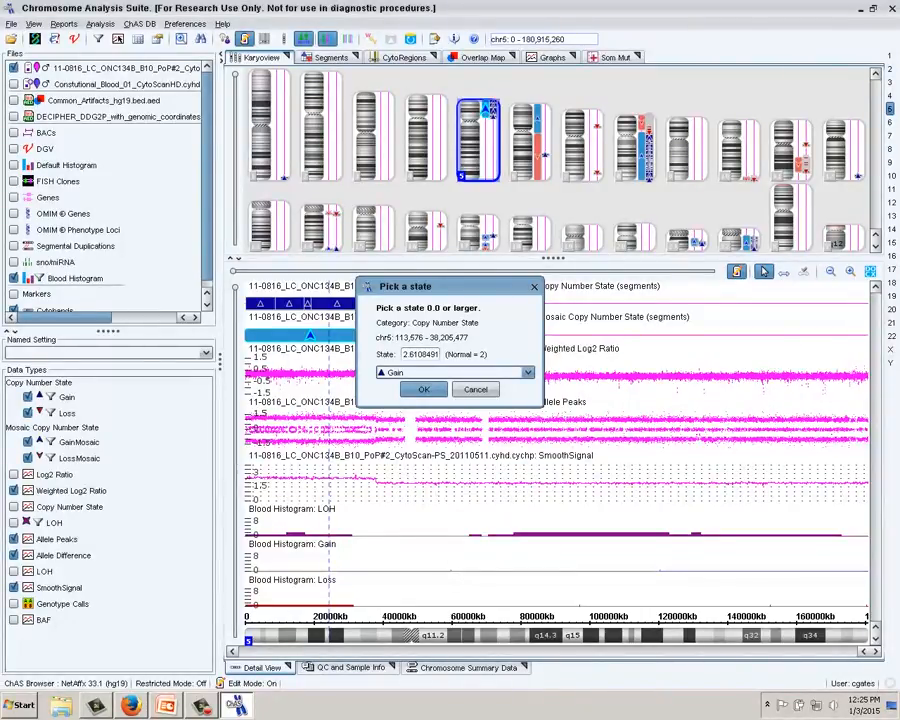
left_click(423, 389)
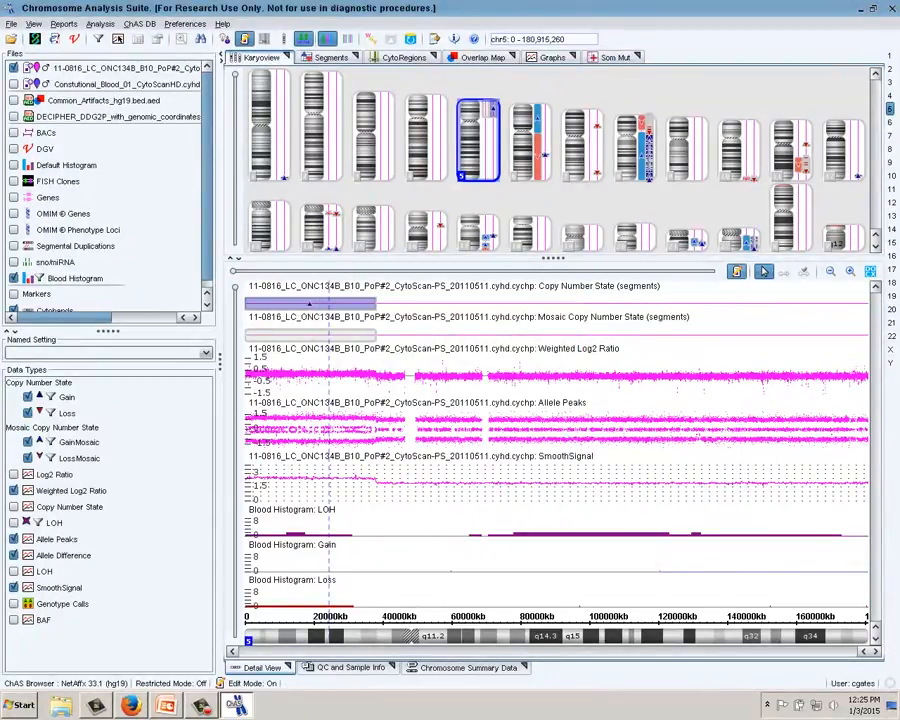
left_click(737, 272)
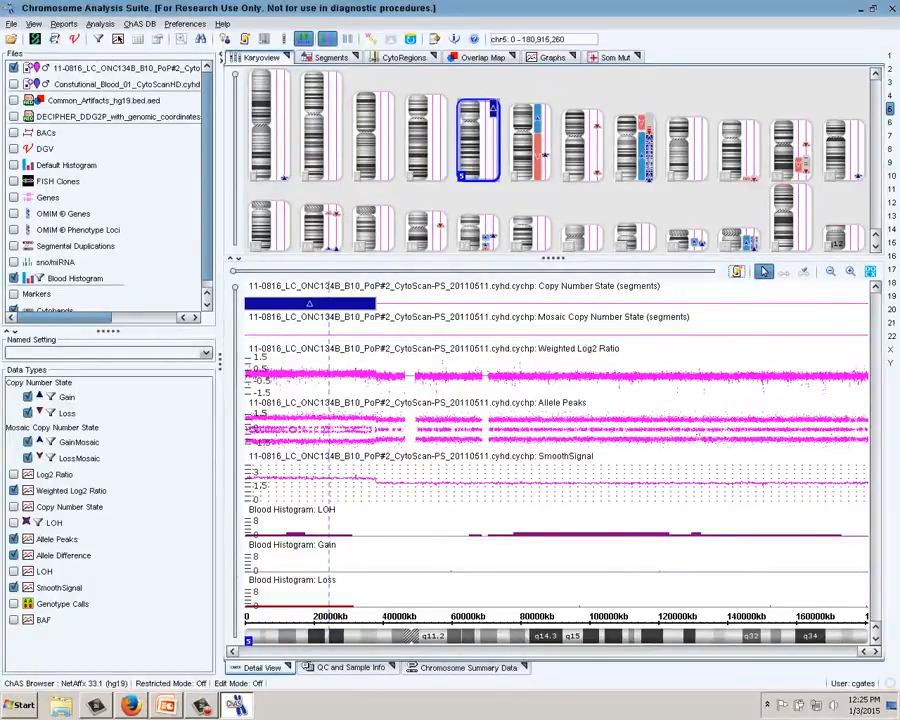
mouse_move(340, 304)
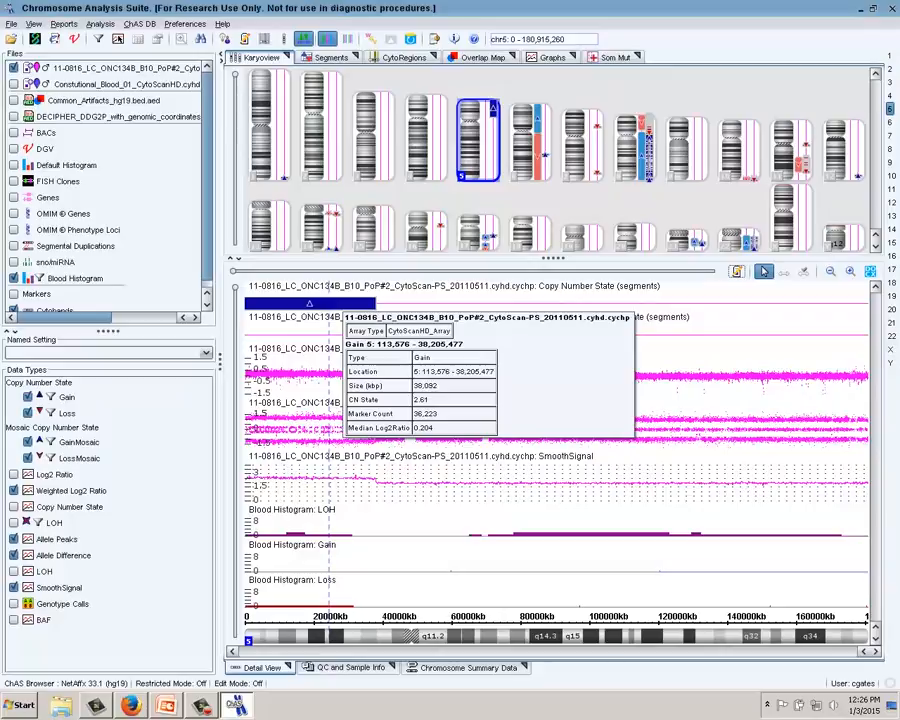
- Display chromosome 8 and compare its fragmented loss calls with the mosaic loss segment and the smooth signal
mouse_move(538, 149)
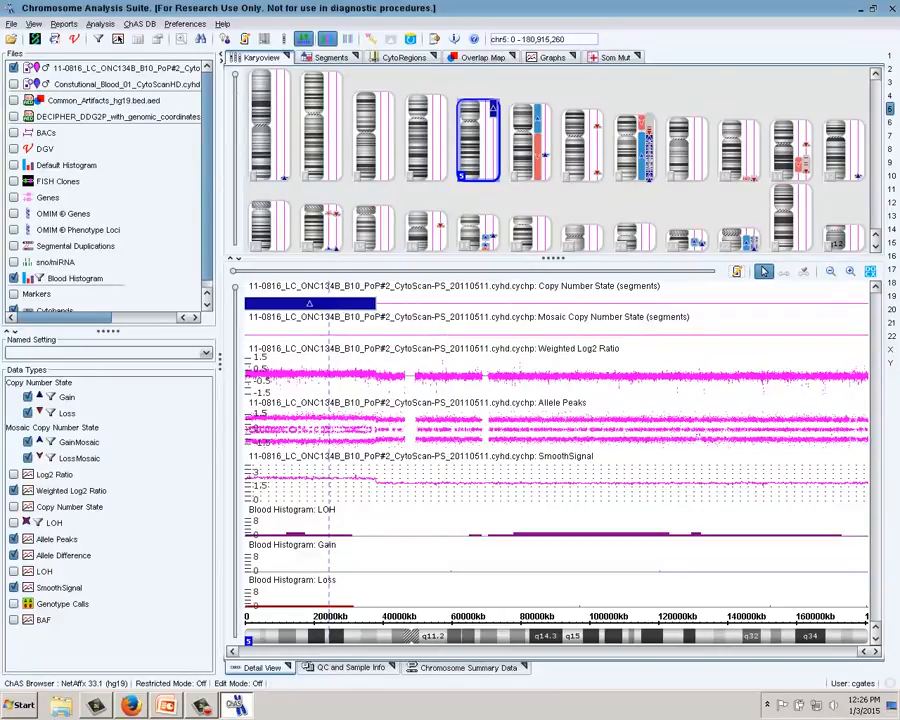
left_click(636, 150)
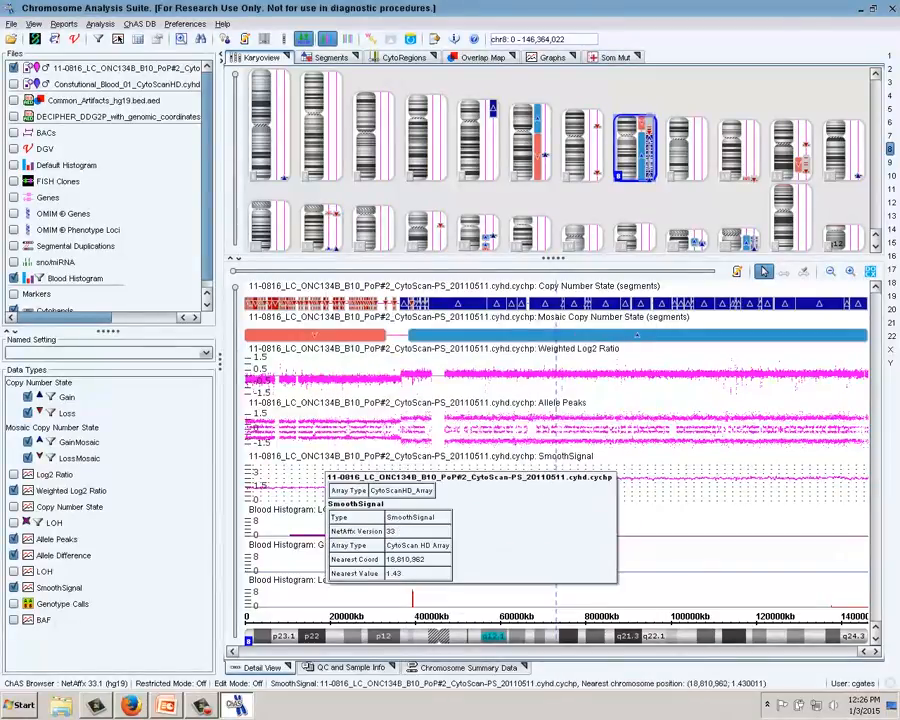
mouse_move(307, 466)
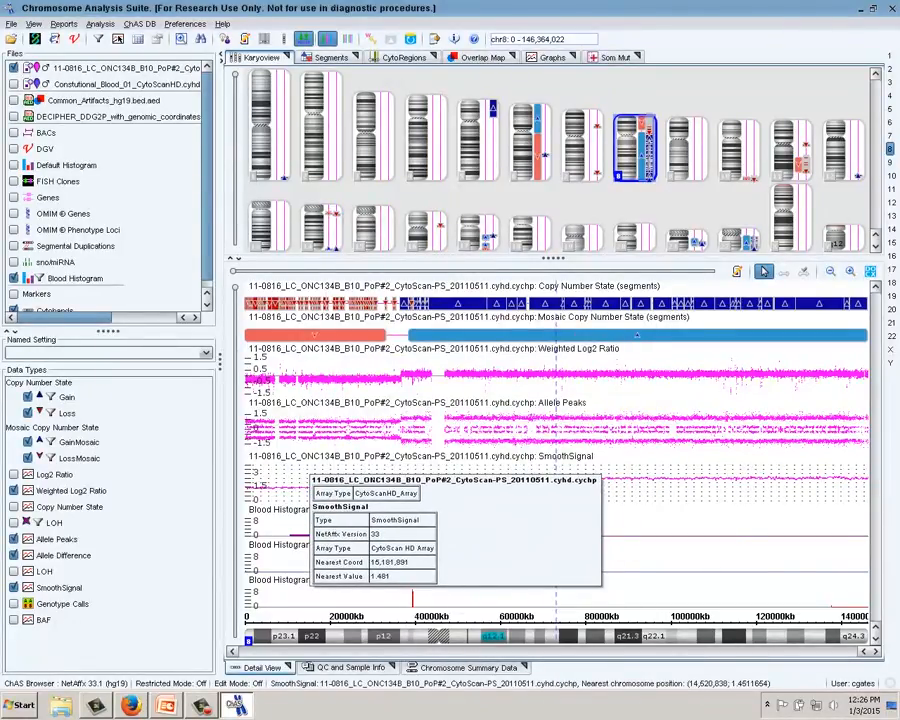
mouse_move(266, 310)
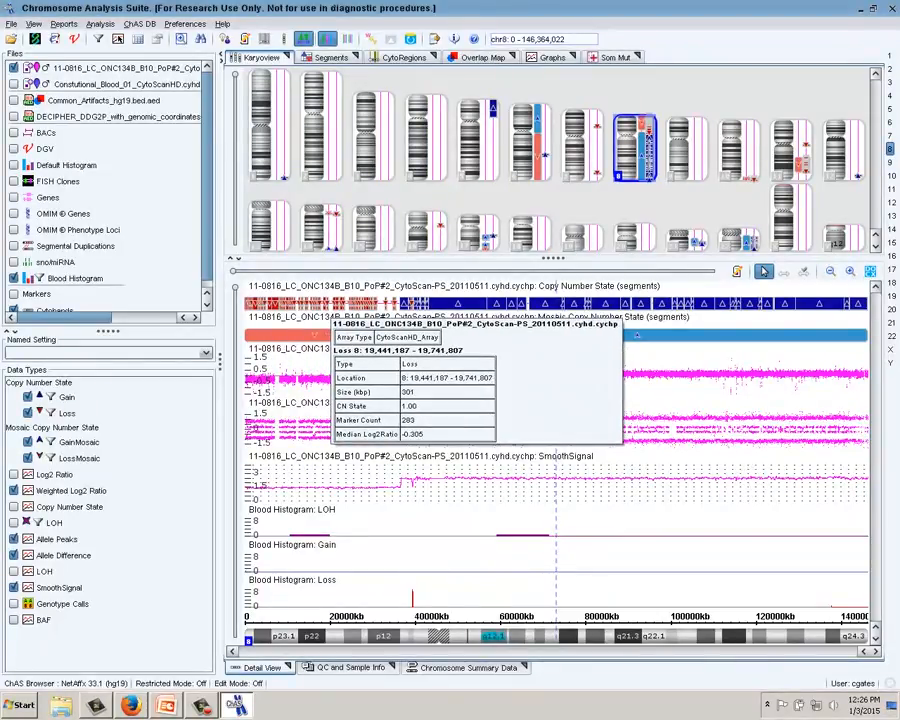
mouse_move(324, 333)
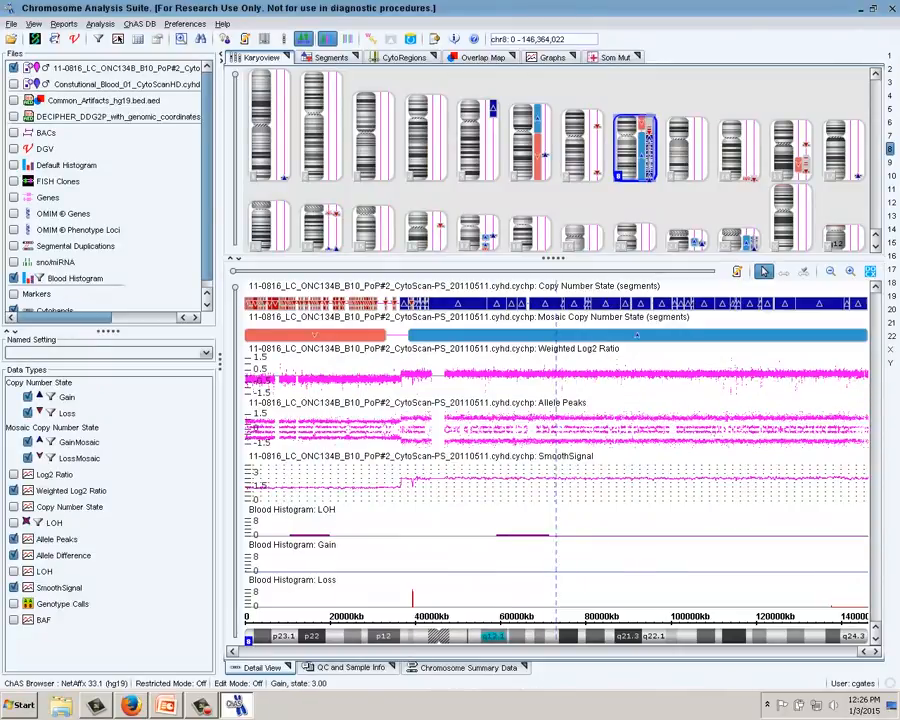
- In edit mode, promote chromosome 8's mosaic loss to a copy number Loss segment, merging the overlapping segments, and leave edit mode
left_click(737, 272)
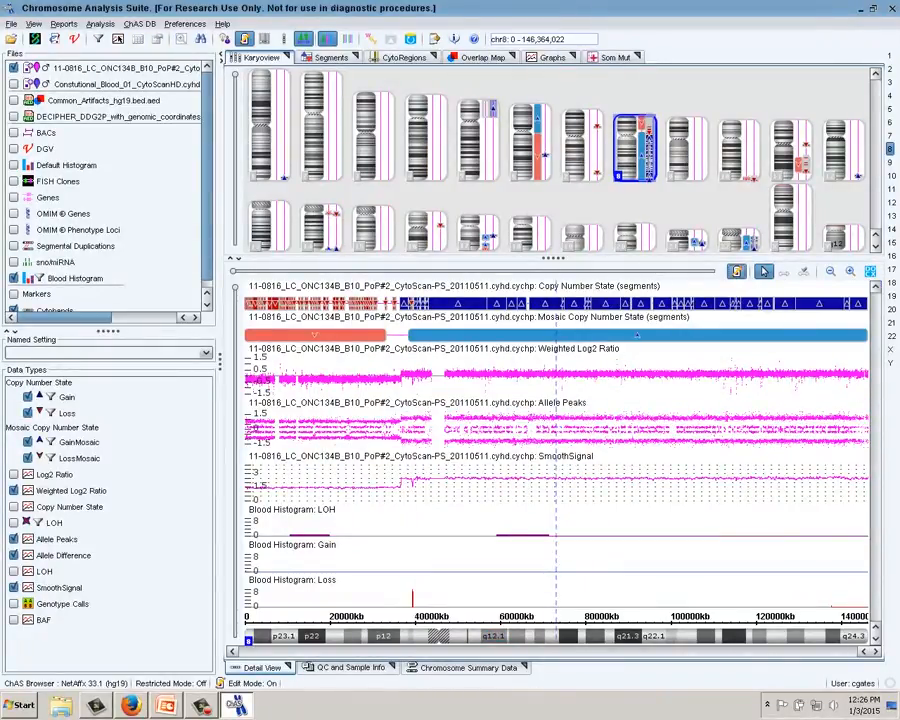
right_click(359, 334)
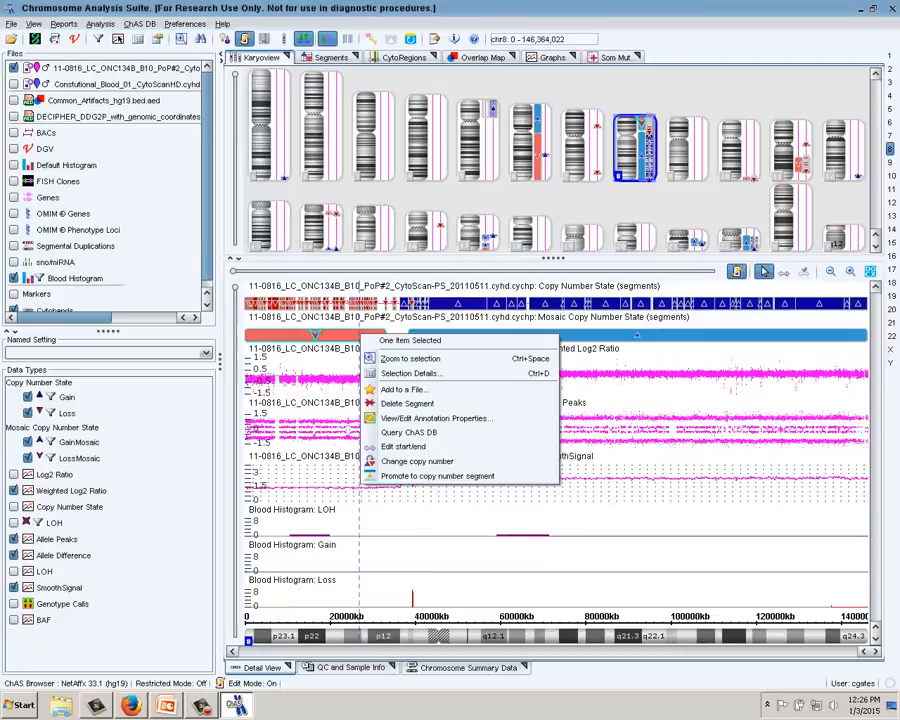
left_click(437, 476)
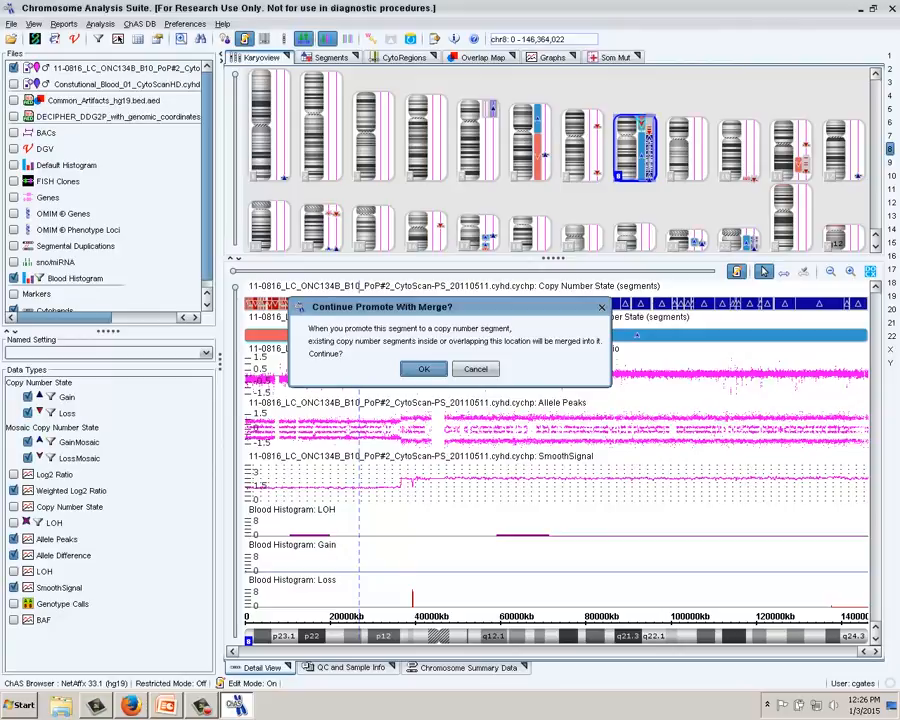
key("Return")
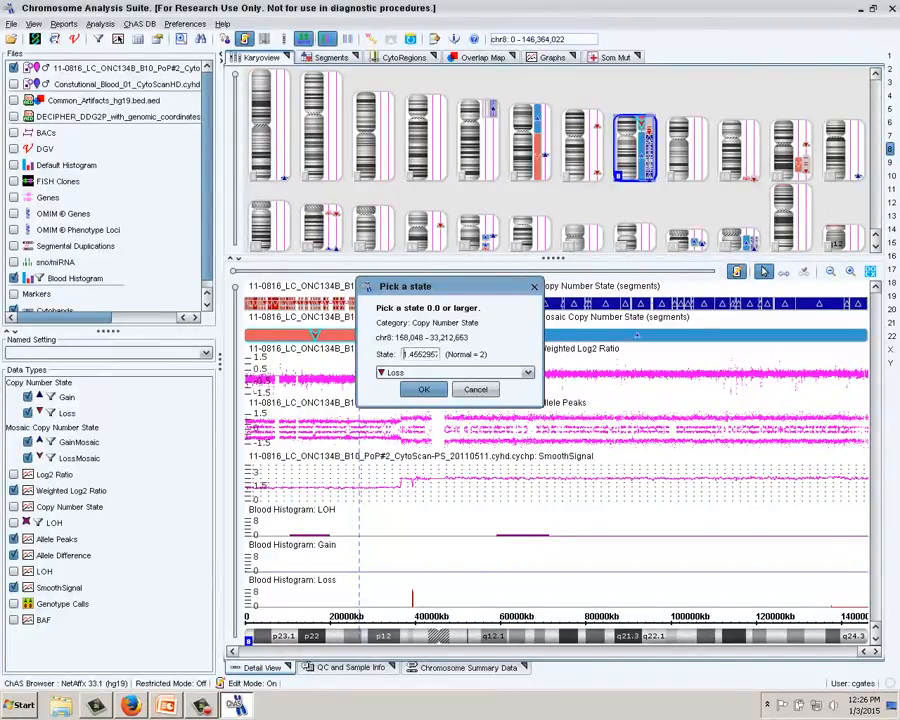
key("Return")
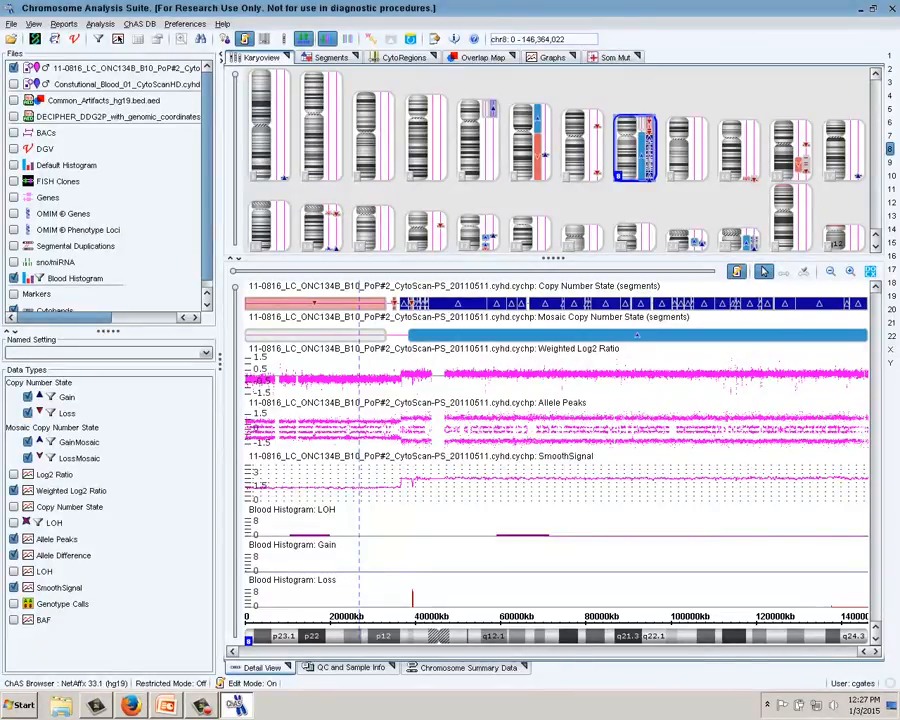
left_click(737, 271)
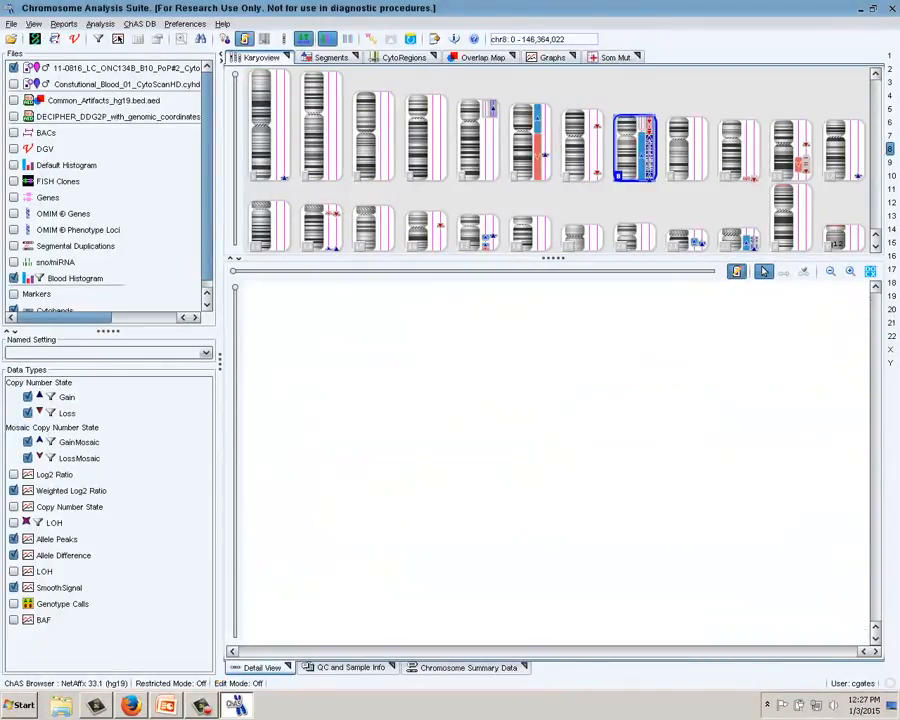
mouse_move(662, 303)
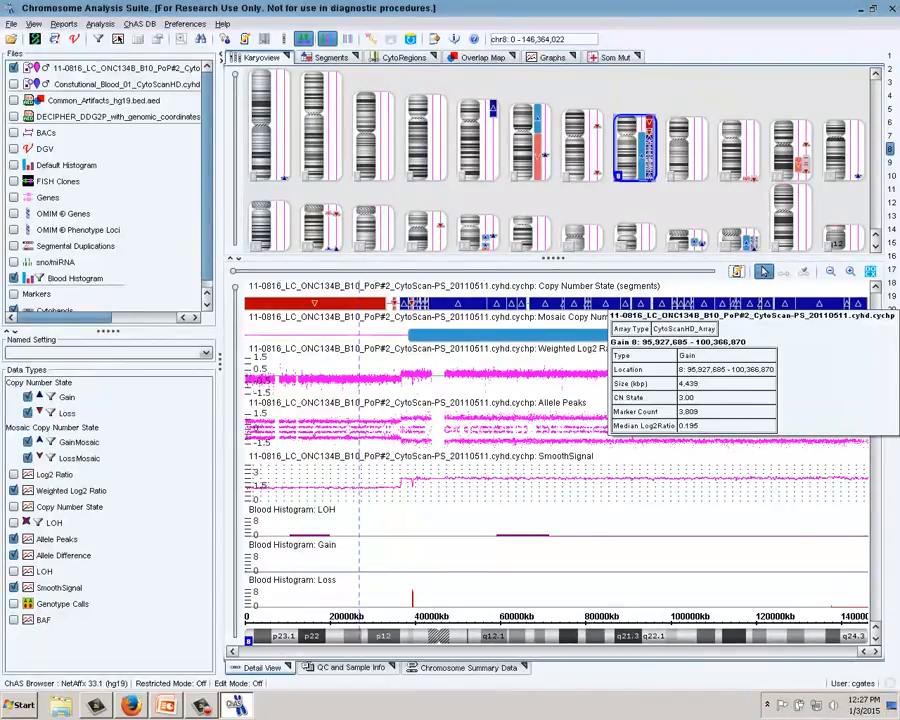
mouse_move(584, 335)
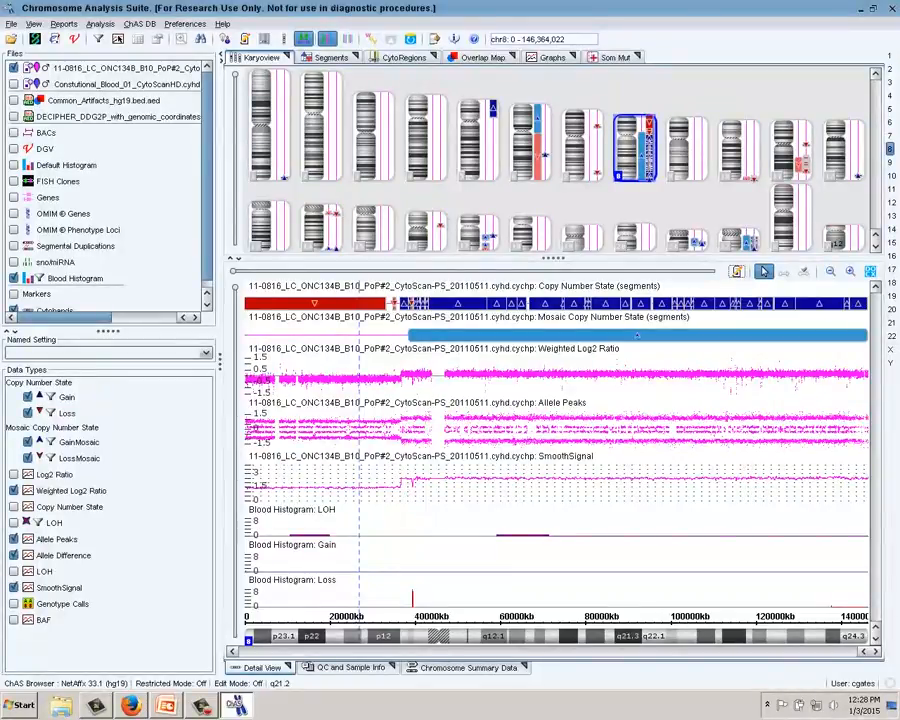
- Select both the 11-0816 and Constutional_Blood_01 sample files and bring up the actions available for them
left_click(100, 68)
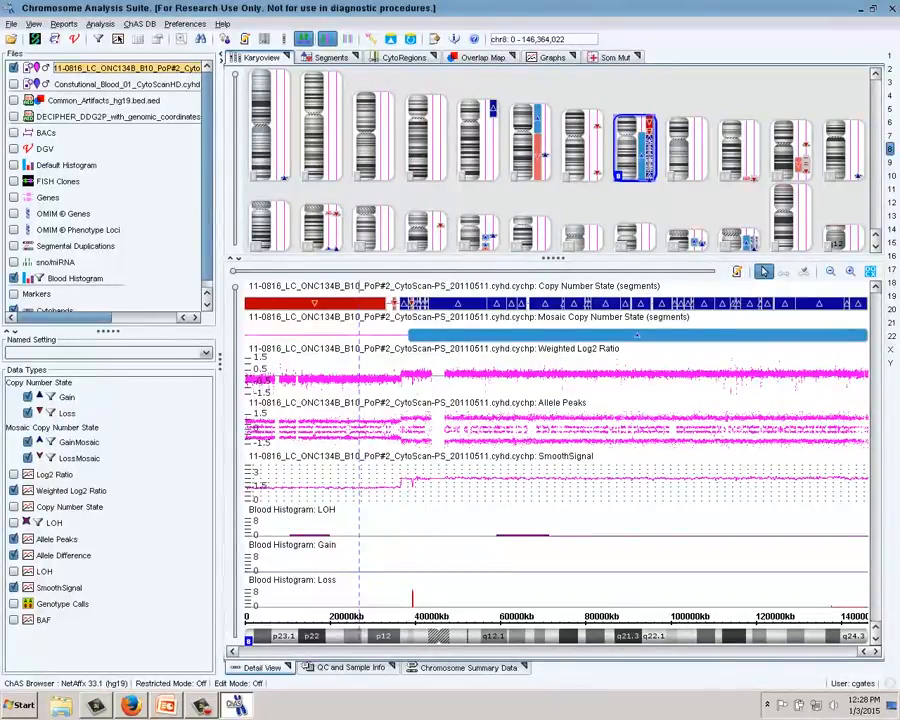
left_click(102, 84, "ctrl")
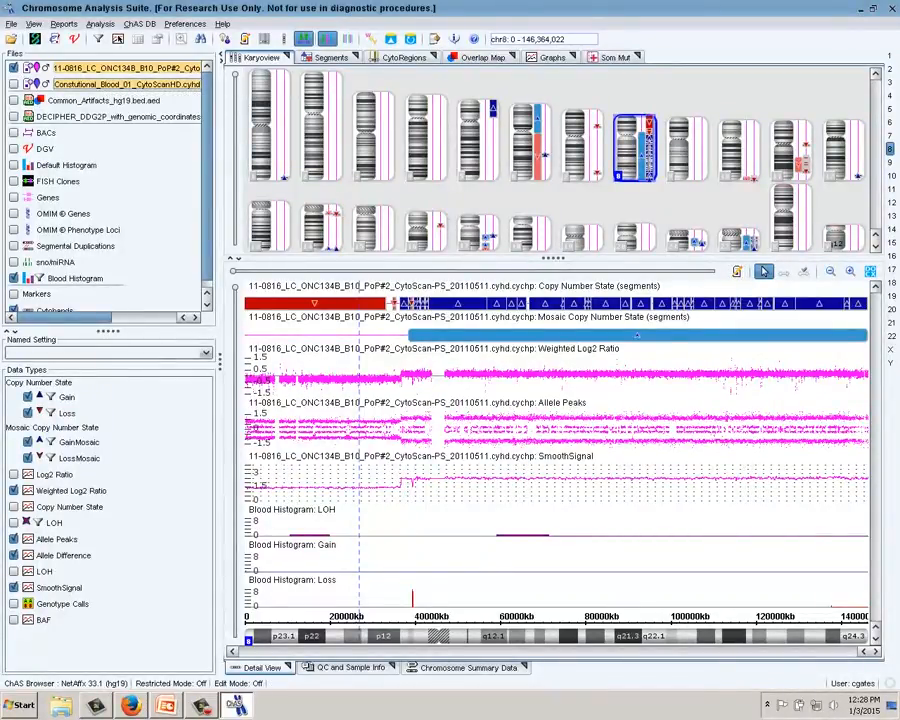
right_click(108, 85)
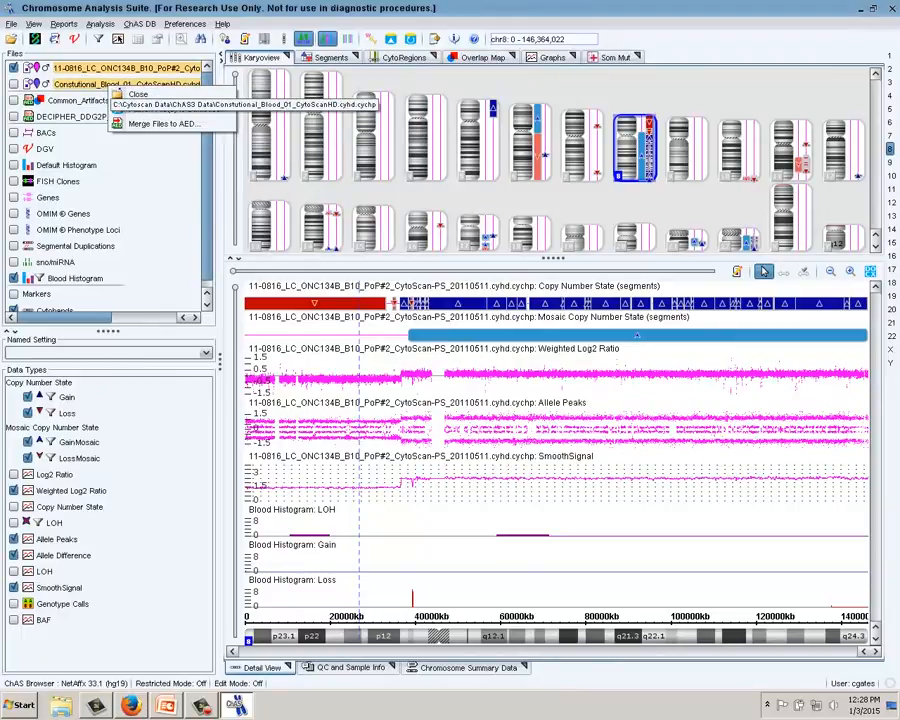